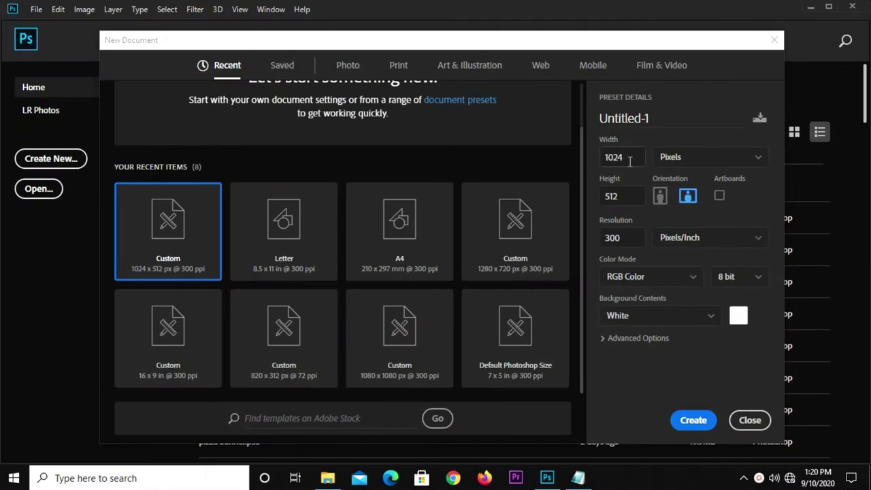
# Step: Create a white 1024 × 512 px document at 300 ppi and zoom in on it
pyautogui.doubleClick(630, 161)
pyautogui.click(625, 198)
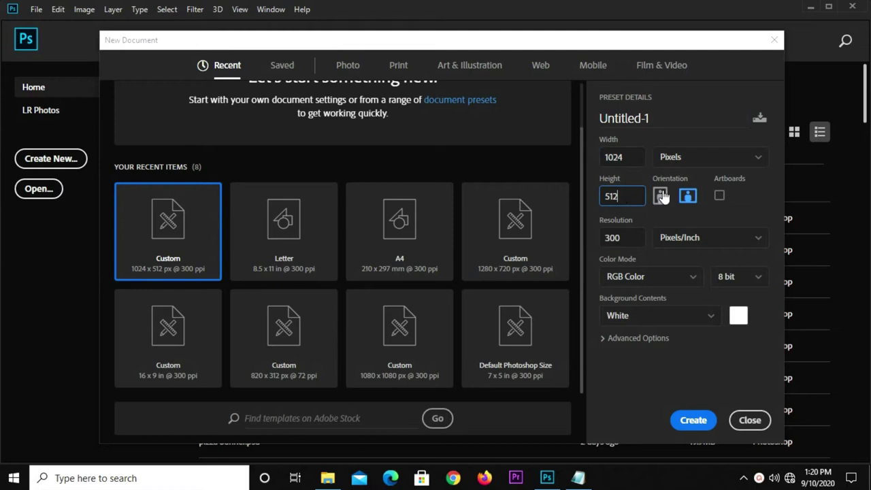
pyautogui.doubleClick(629, 200)
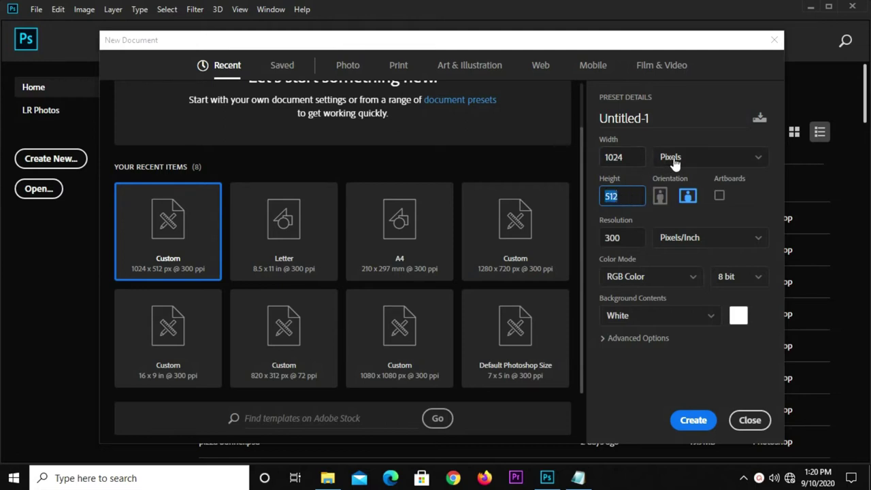
pyautogui.doubleClick(620, 238)
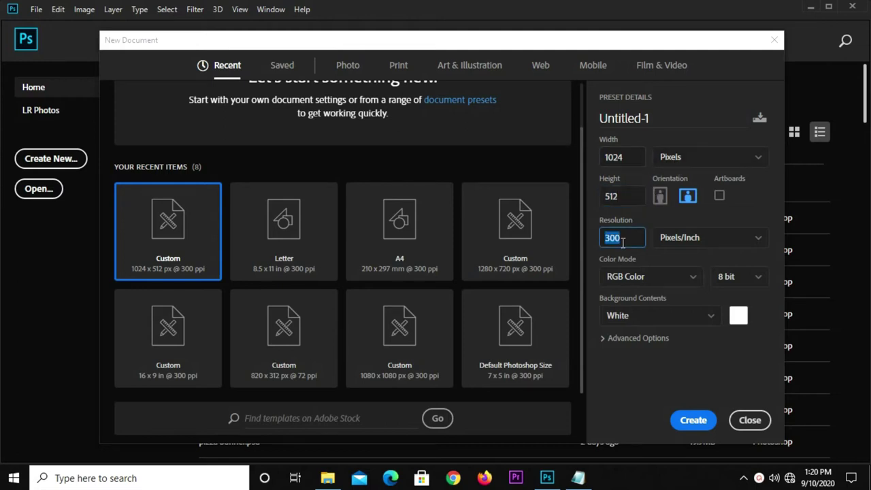
pyautogui.click(694, 420)
pyautogui.hotkey('ctrl', '+')
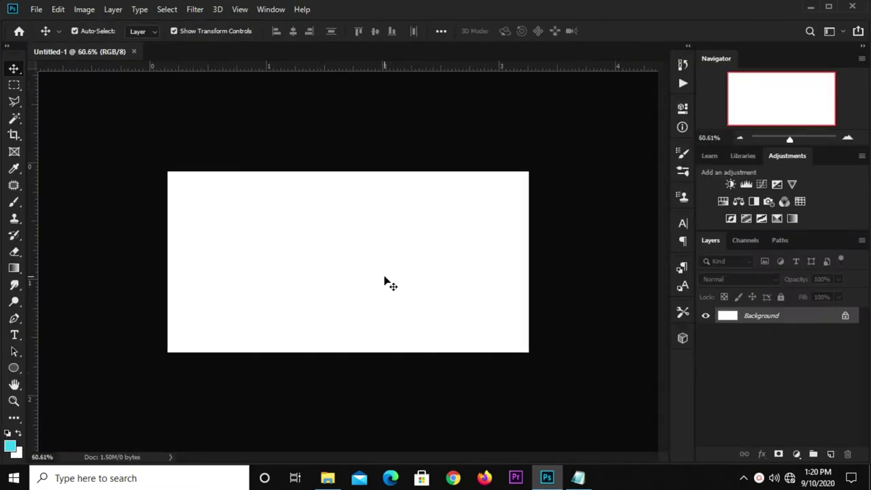
# Step: Add a Solid Color fill layer and copy the 21a3bb code from the notes
pyautogui.click(797, 454)
pyautogui.click(794, 230)
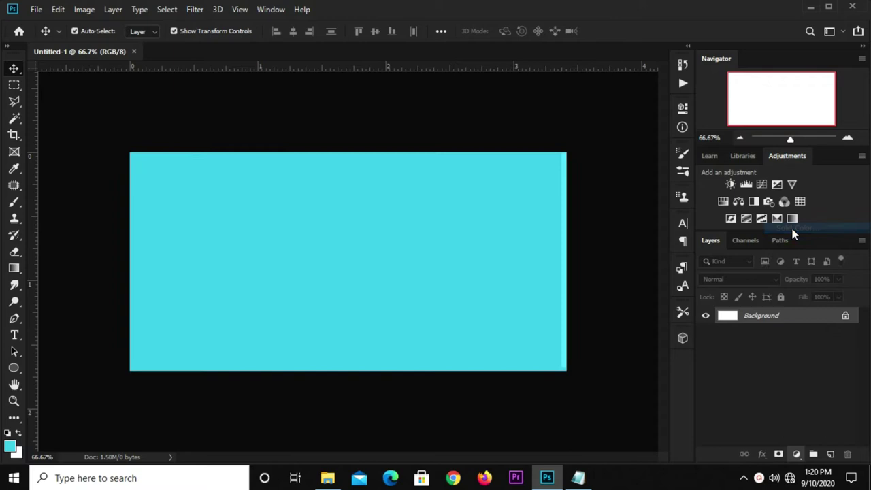
pyautogui.click(578, 477)
pyautogui.moveTo(483, 339)
pyautogui.mouseDown()
pyautogui.moveTo(463, 340)
pyautogui.moveTo(479, 339)
pyautogui.mouseUp()
pyautogui.click(449, 340)
pyautogui.click(449, 338)
pyautogui.rightClick(478, 337)
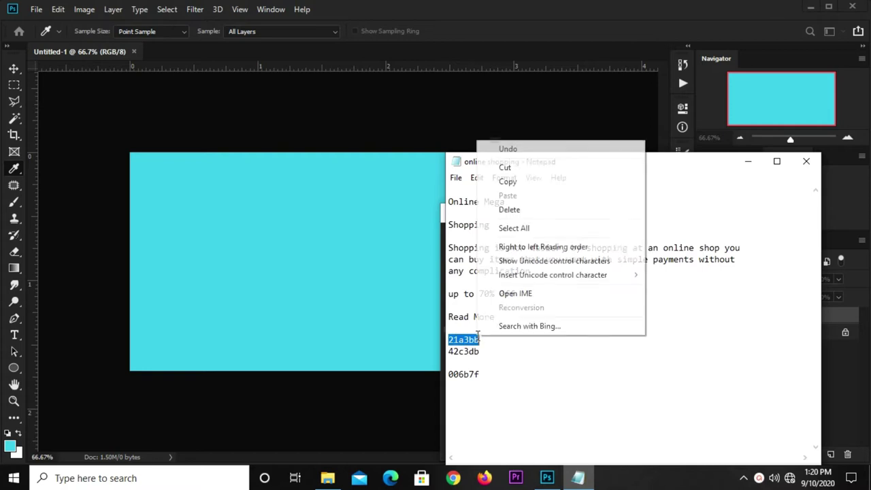
pyautogui.click(507, 181)
# Step: Apply 21a3bb as the fill colour and add an empty layer above it
pyautogui.click(323, 262)
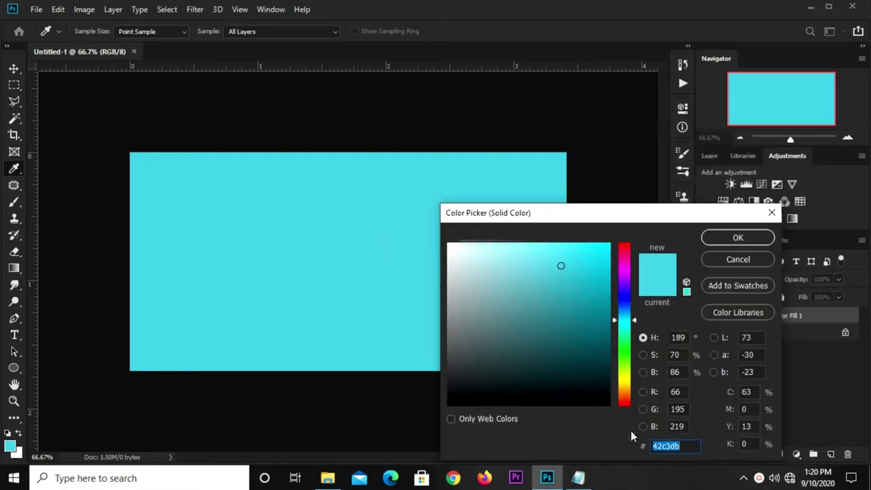
pyautogui.rightClick(660, 446)
pyautogui.click(671, 318)
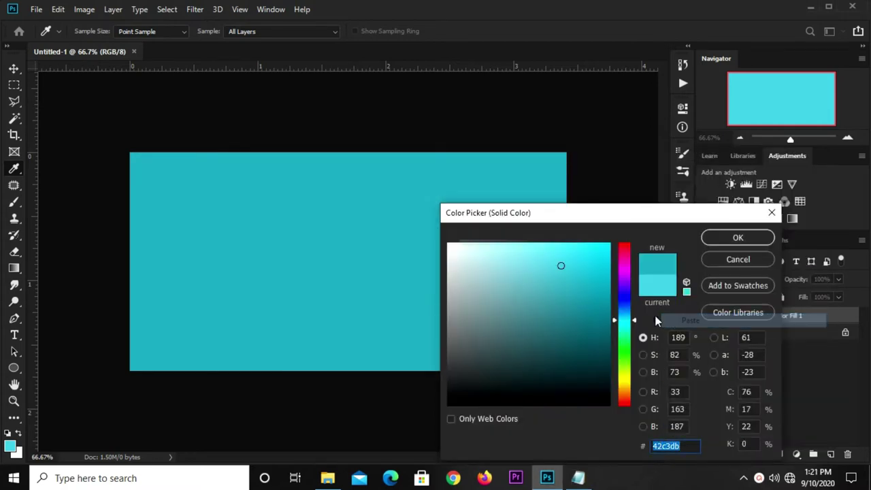
pyautogui.click(735, 238)
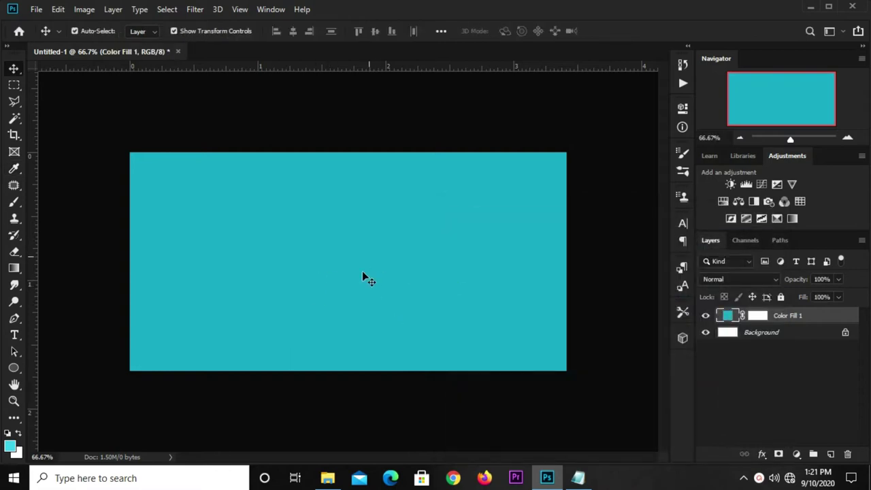
pyautogui.click(830, 454)
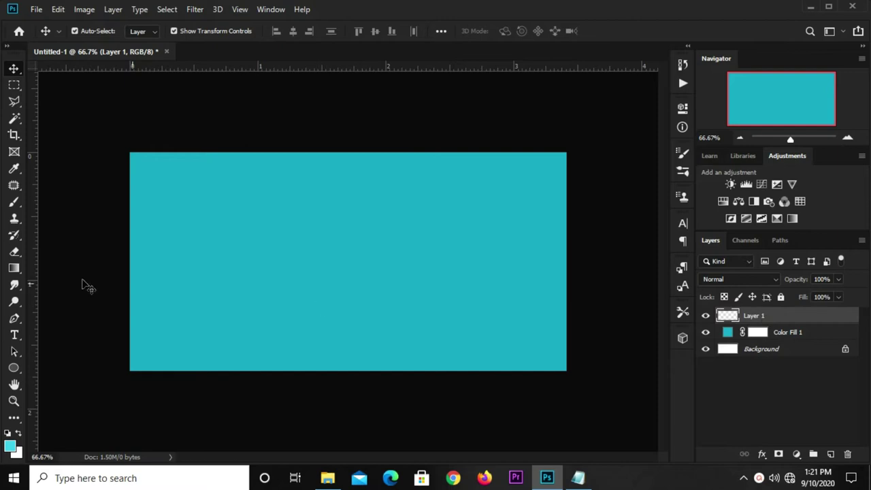
# Step: Select the standard Brush Tool with a large soft brush tip
pyautogui.rightClick(15, 204)
pyautogui.click(41, 203)
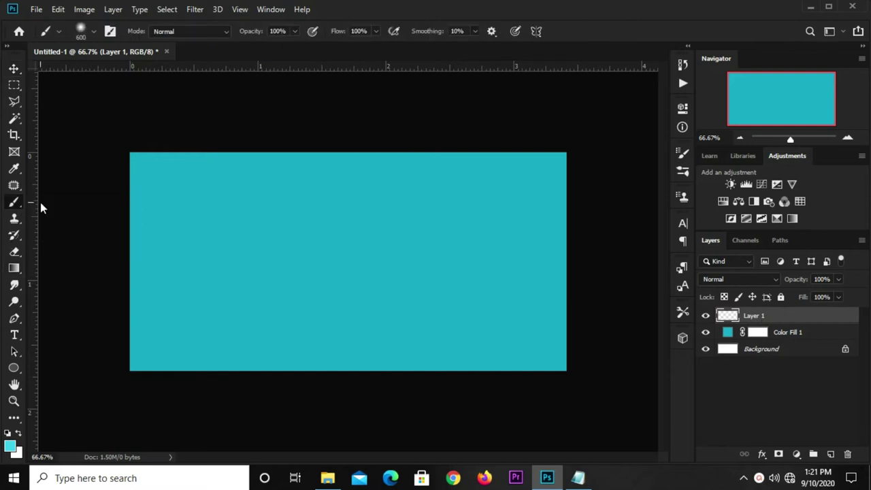
pyautogui.click(81, 30)
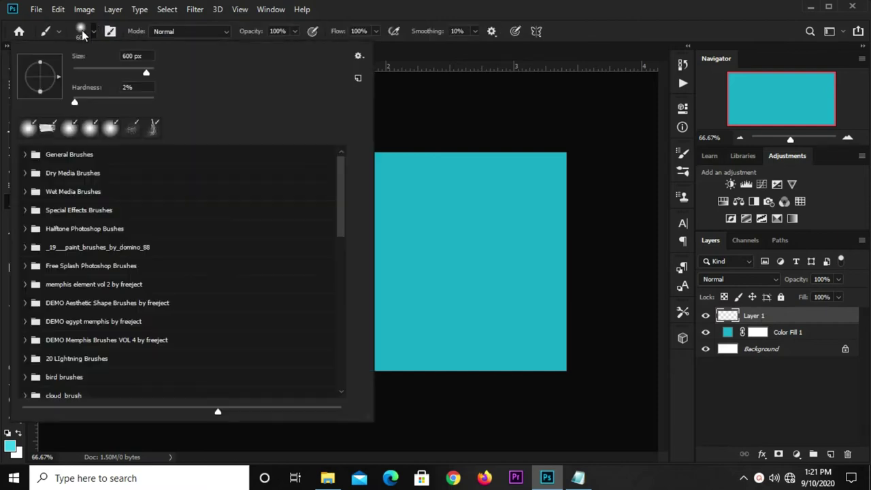
pyautogui.click(610, 13)
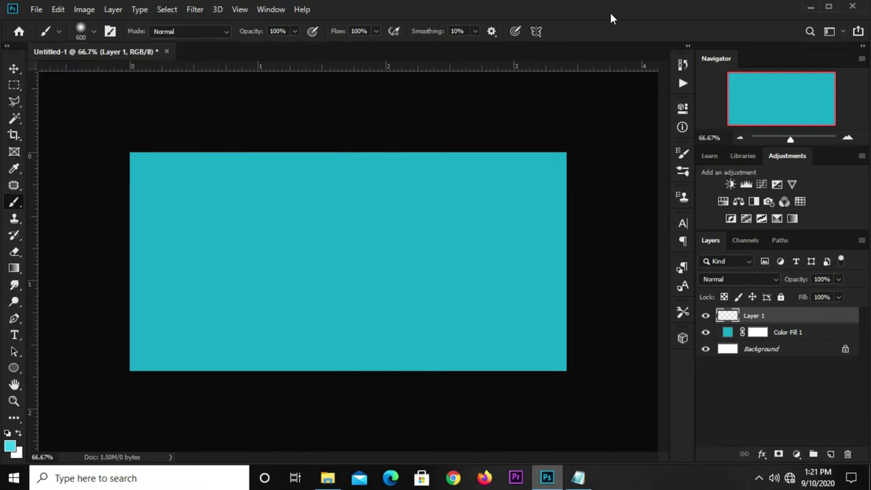
# Step: Set the foreground to 42c3db and dab a soft glow twice at the canvas centre
pyautogui.click(9, 446)
pyautogui.click(578, 478)
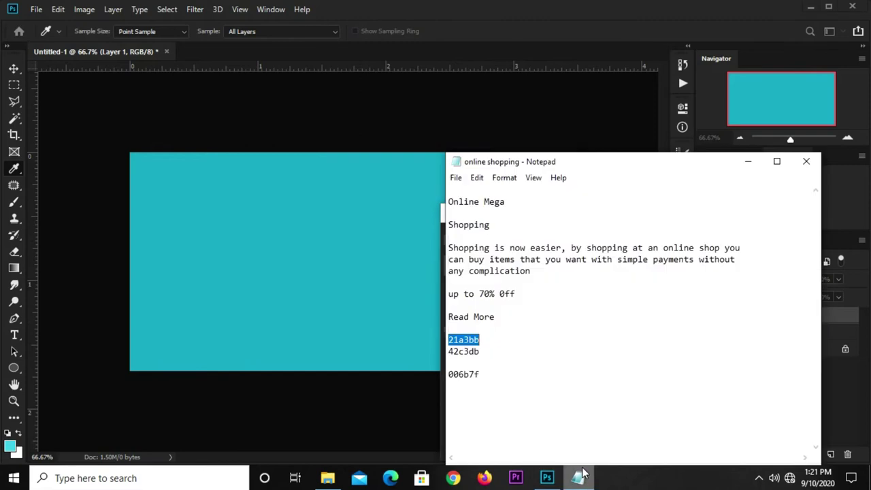
pyautogui.doubleClick(463, 351)
pyautogui.hotkey('ctrl', 'c')
pyautogui.hotkey('alt', 'Tab')
pyautogui.hotkey('ctrl', 'v')
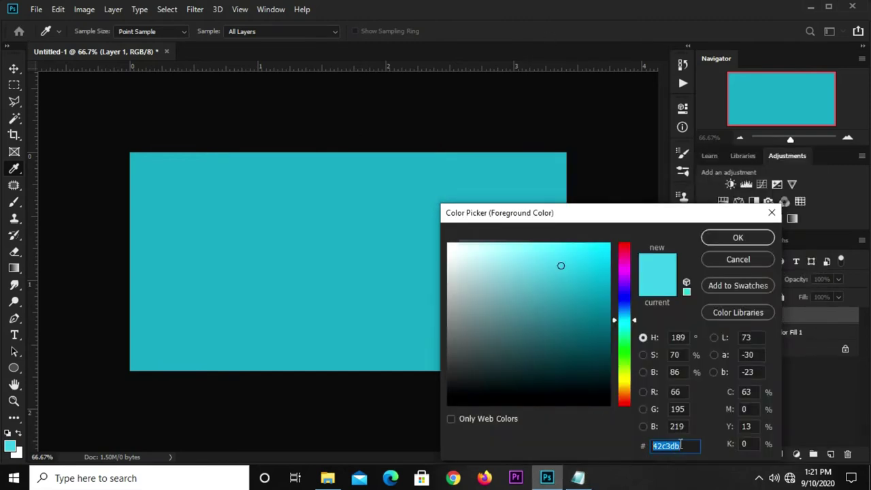
pyautogui.click(737, 238)
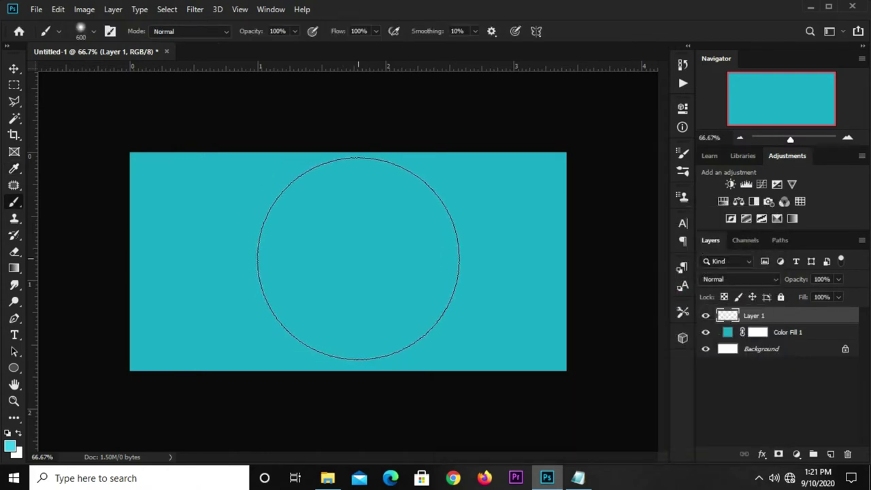
pyautogui.click(357, 258)
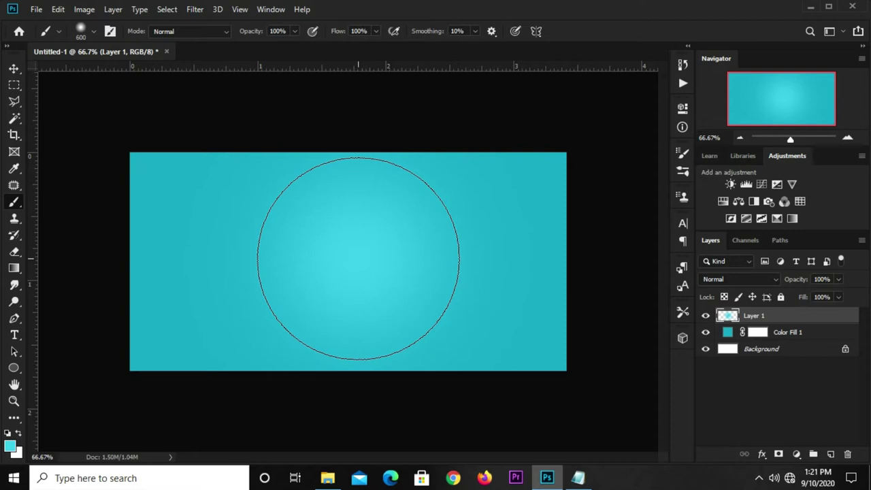
pyautogui.click(358, 258)
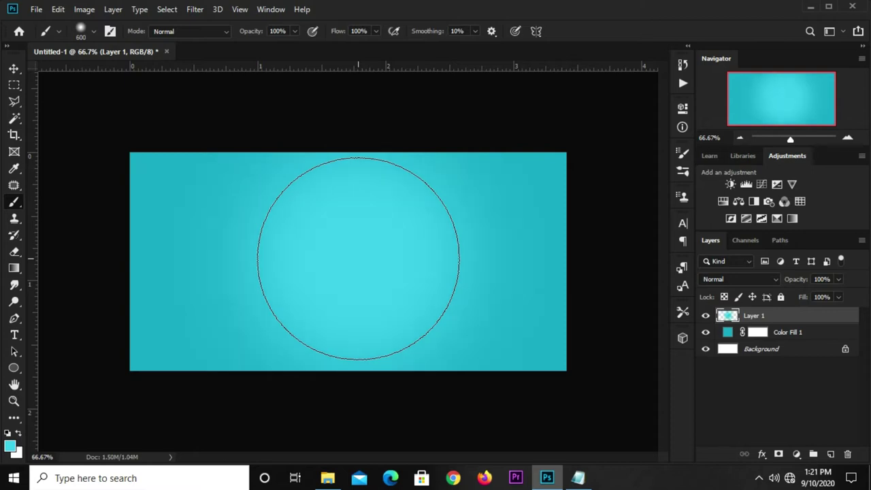
# Step: Lower the glow layer's opacity slightly and deselect it
pyautogui.click(14, 69)
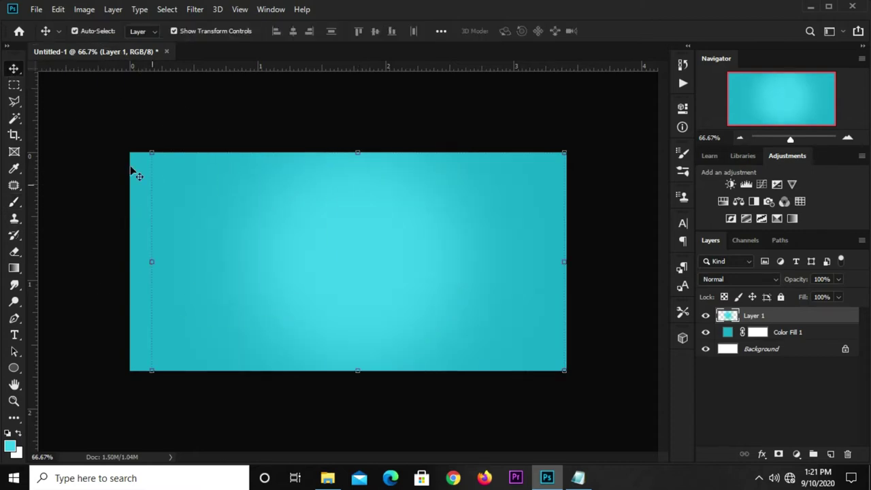
pyautogui.click(839, 280)
pyautogui.moveTo(842, 294); pyautogui.dragTo(838, 295)
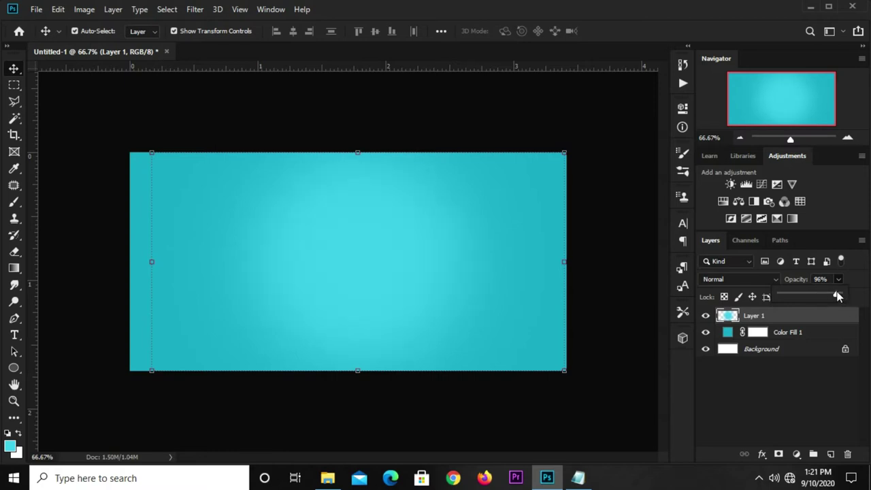
pyautogui.click(596, 153)
pyautogui.click(337, 249)
pyautogui.click(294, 109)
pyautogui.click(36, 9)
pyautogui.moveTo(60, 85)
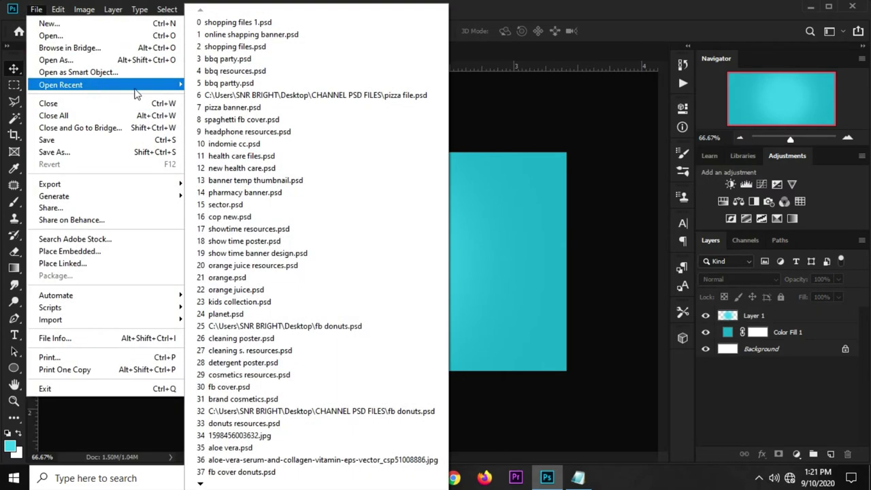
# Step: Copy the sunburst rays from shopping files 1.psd into the banner, below the glow layer
pyautogui.click(234, 23)
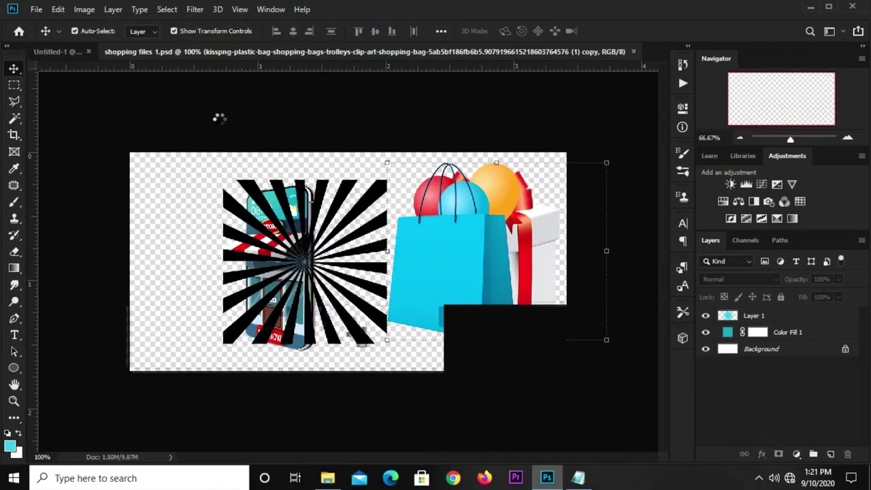
pyautogui.click(250, 188)
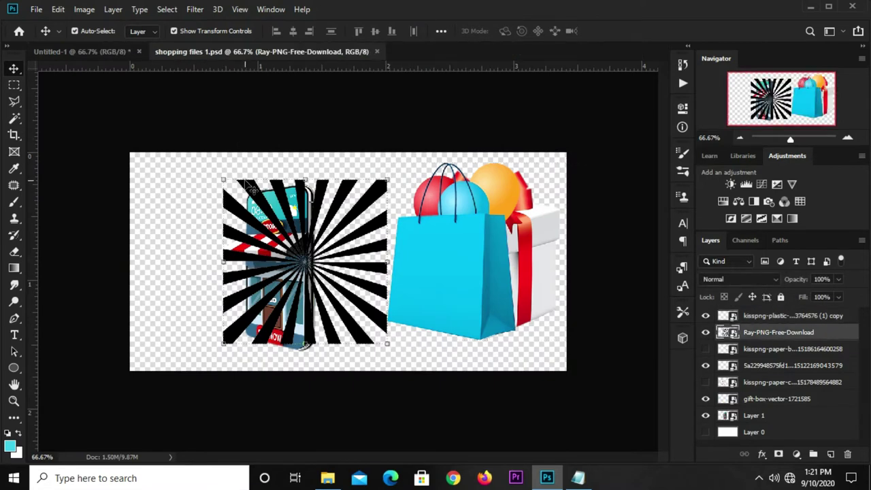
pyautogui.hotkey('ctrl', 'c')
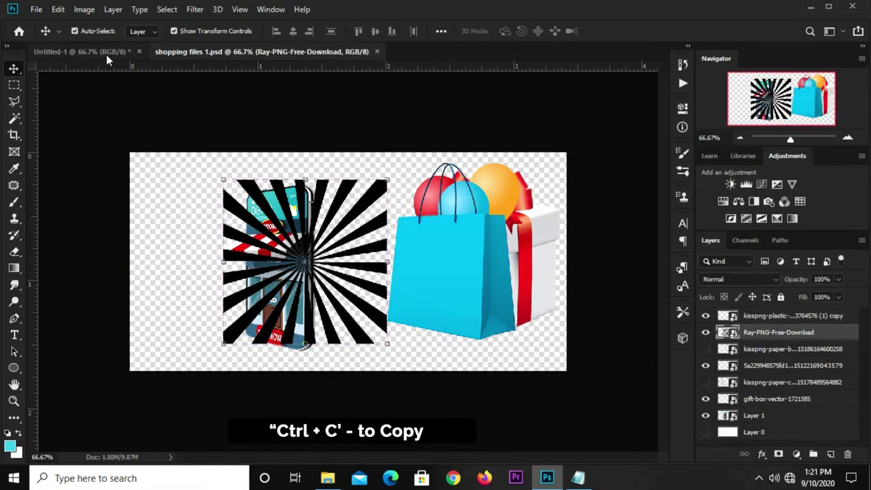
pyautogui.click(106, 55)
pyautogui.hotkey('ctrl', 'v')
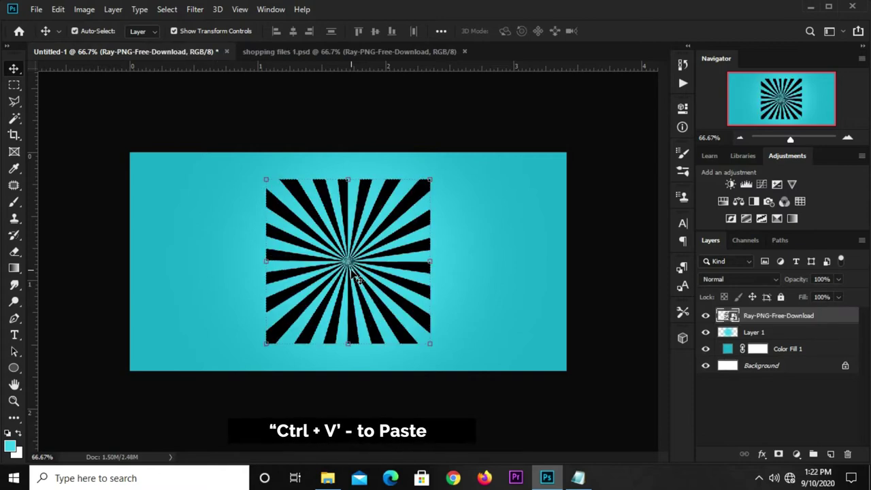
pyautogui.doubleClick(776, 316)
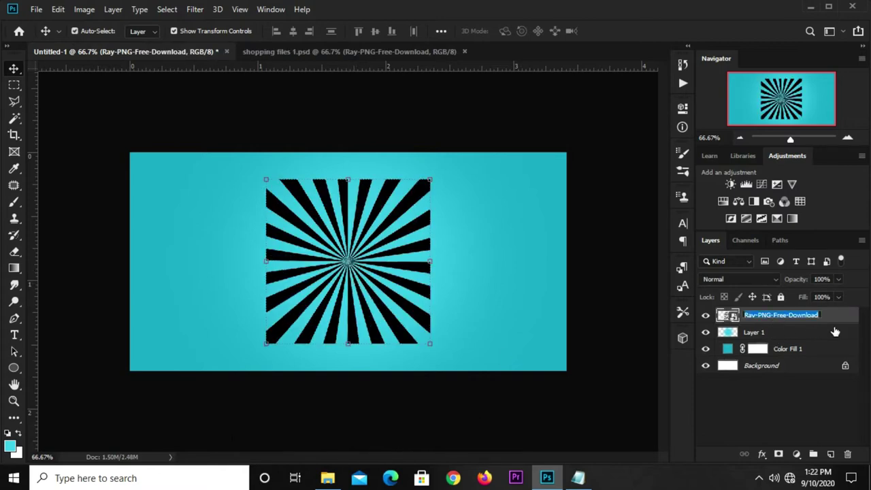
pyautogui.press('Return')
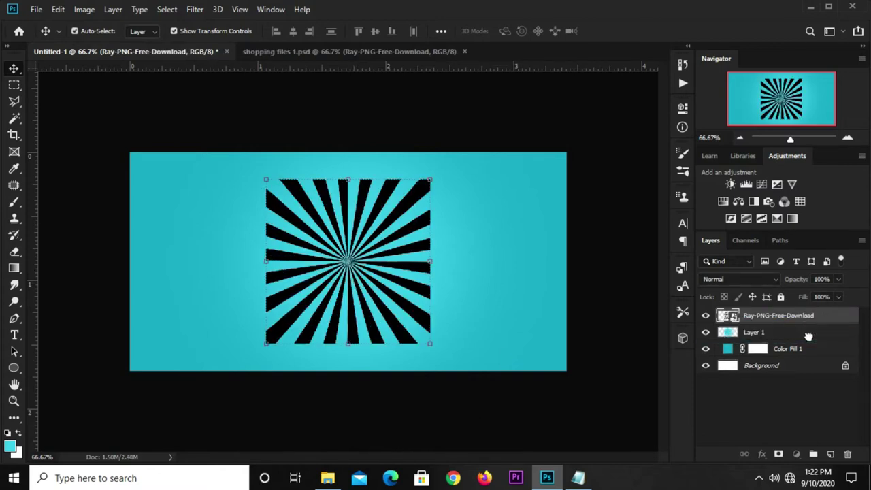
pyautogui.moveTo(810, 316); pyautogui.dragTo(807, 341)
# Step: Free Transform the rays to span the full canvas height and commit
pyautogui.hotkey('ctrl', 't')
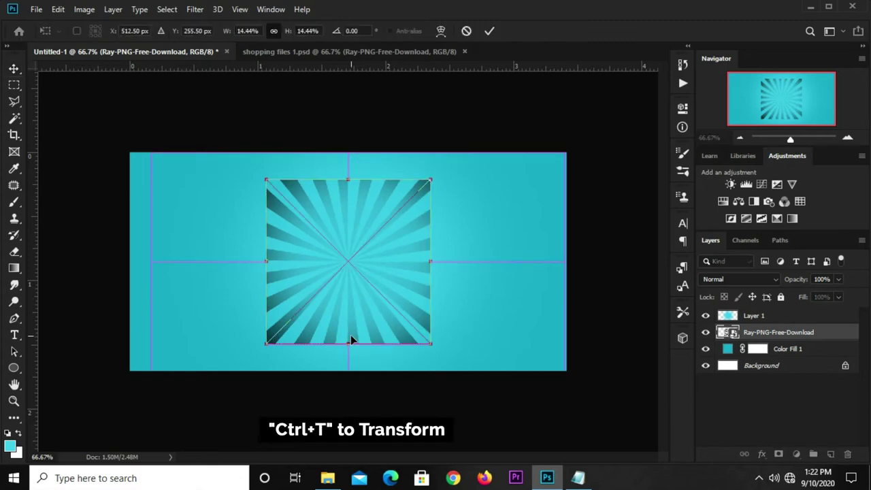
pyautogui.moveTo(348, 343); pyautogui.dragTo(348, 415)
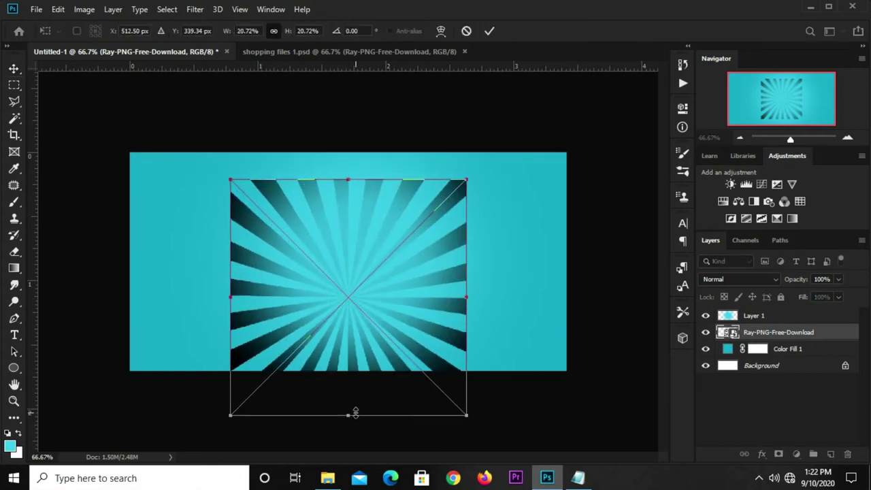
pyautogui.moveTo(348, 183); pyautogui.dragTo(345, 106)
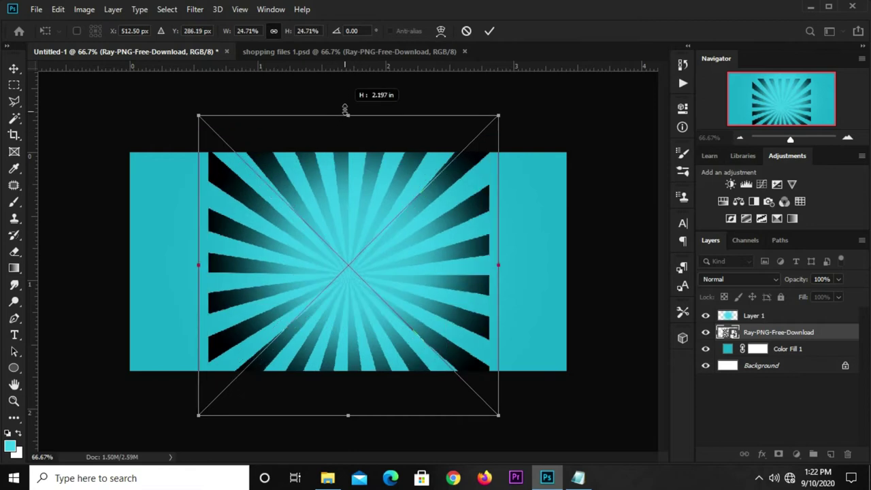
pyautogui.moveTo(348, 415); pyautogui.dragTo(350, 426)
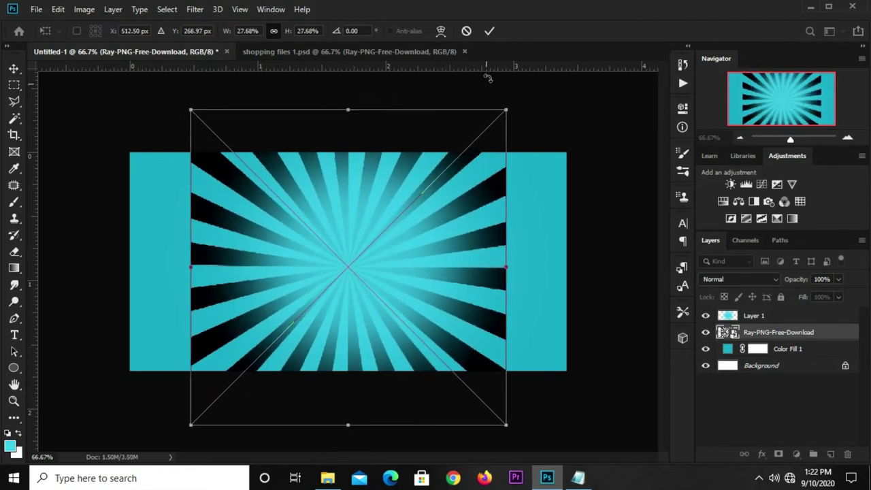
pyautogui.click(490, 31)
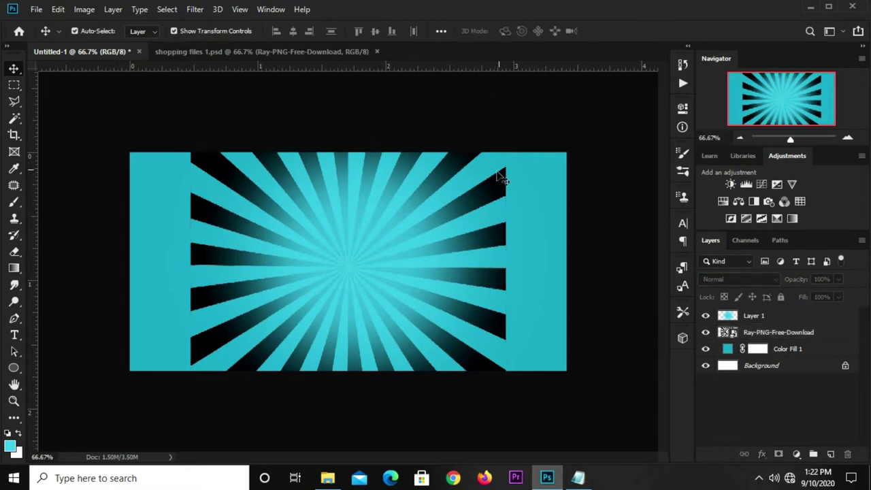
# Step: Invert the ray layer to white rays with Ctrl+I and set its opacity to 16%
pyautogui.press('ctrl')
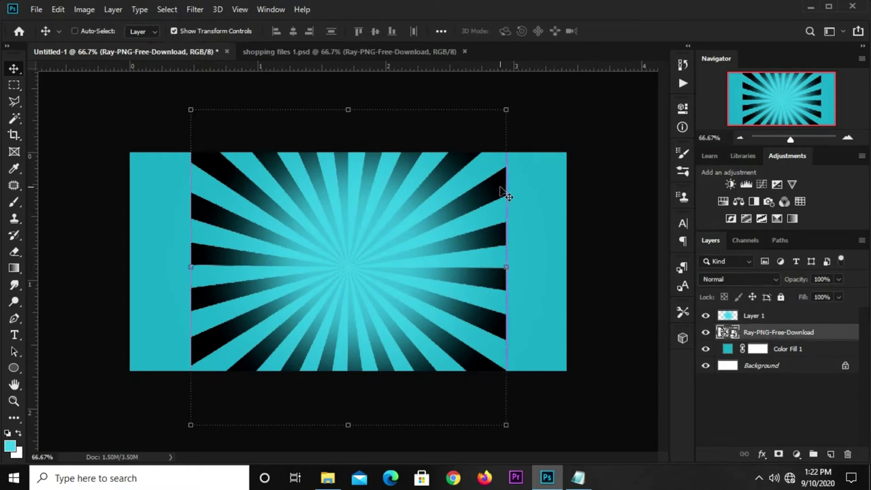
pyautogui.hotkey('ctrl', 'i')
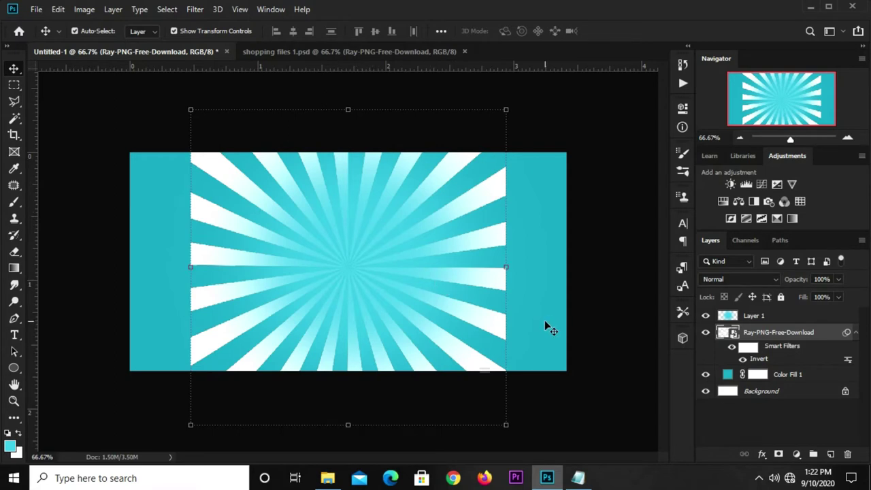
pyautogui.click(838, 279)
pyautogui.moveTo(807, 298); pyautogui.dragTo(790, 298)
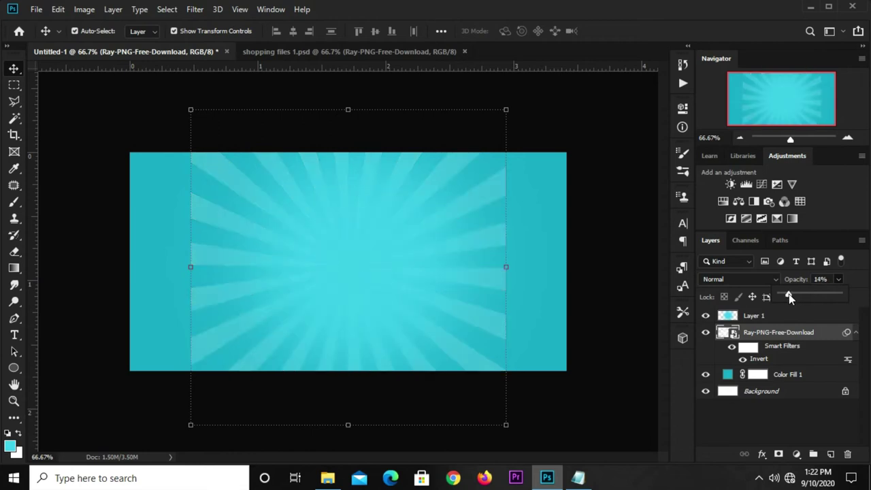
pyautogui.click(827, 280)
pyautogui.write('16')
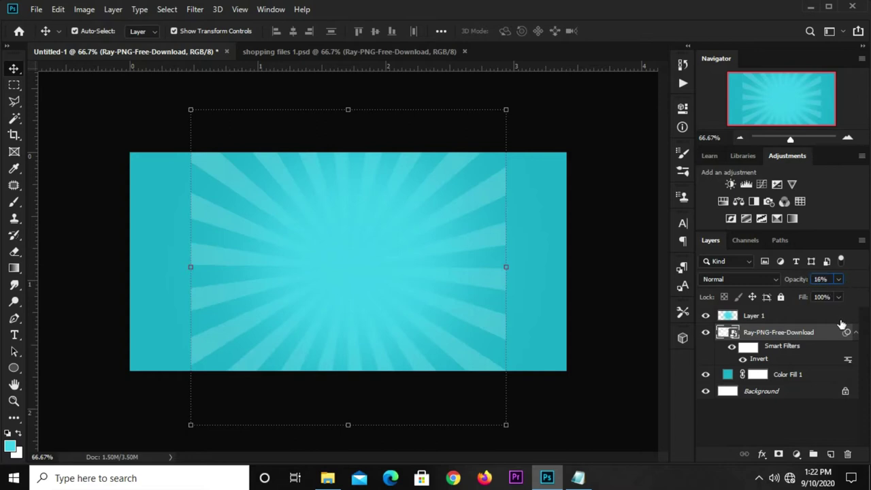
pyautogui.click(587, 127)
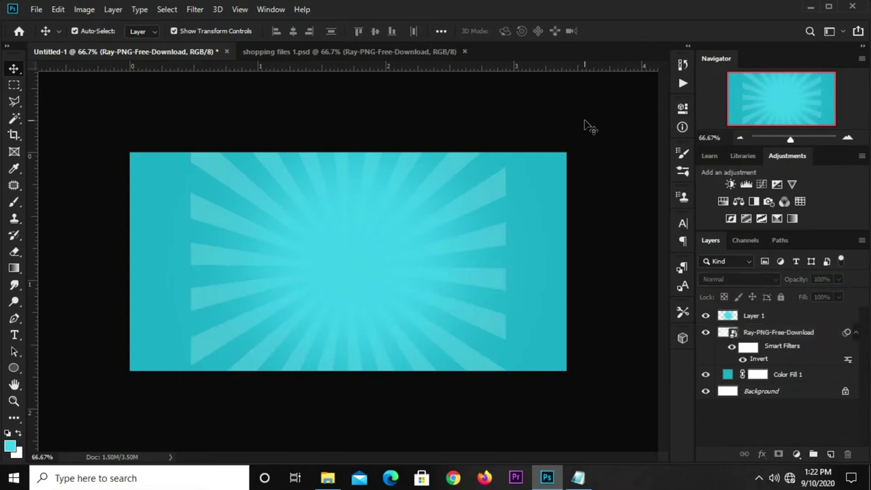
pyautogui.click(504, 184)
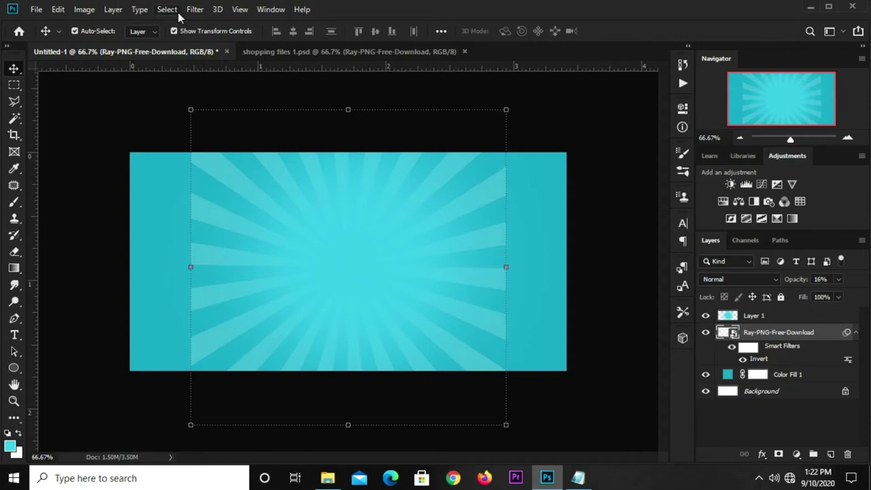
# Step: Apply a 5-pixel Gaussian Blur to the ray layer and add a white layer mask
pyautogui.click(196, 9)
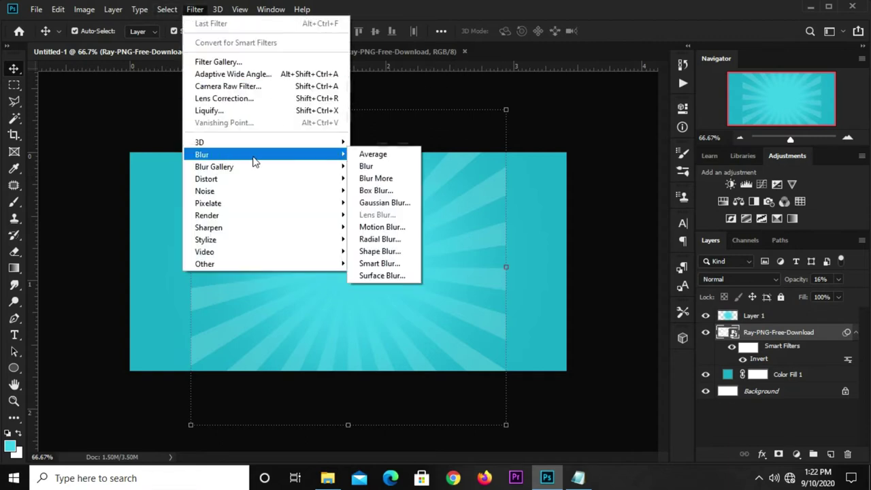
pyautogui.click(365, 203)
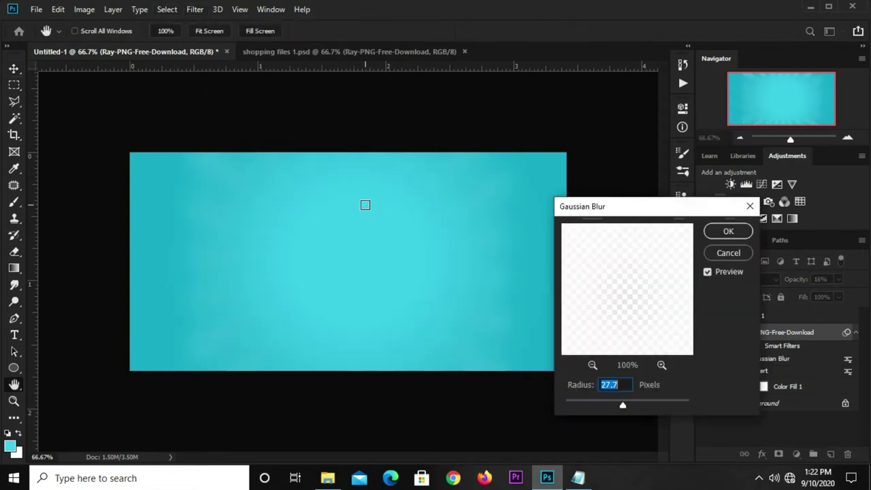
pyautogui.moveTo(578, 403); pyautogui.dragTo(577, 402)
pyautogui.doubleClick(625, 383)
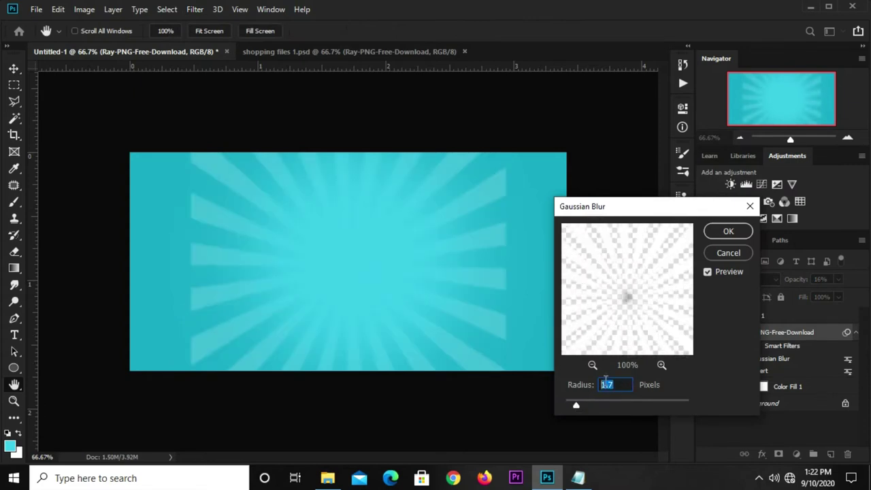
pyautogui.write('3')
pyautogui.moveTo(614, 389); pyautogui.dragTo(596, 386)
pyautogui.write('5')
pyautogui.click(710, 234)
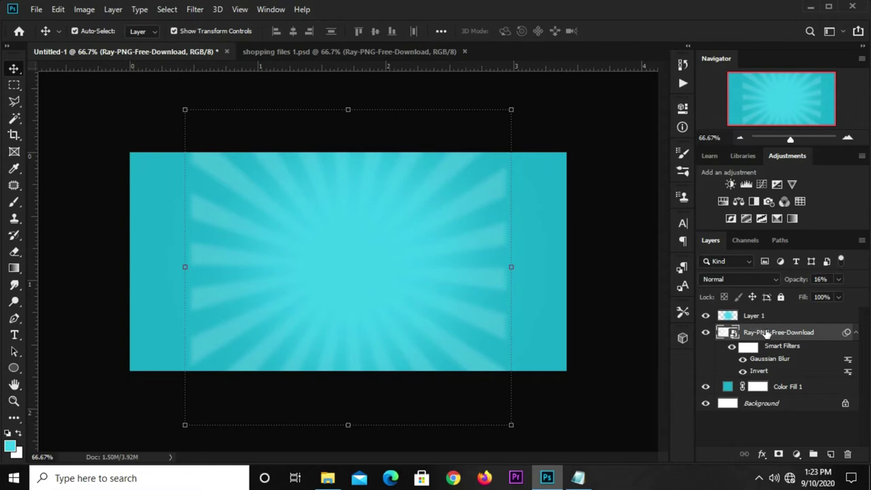
pyautogui.click(779, 454)
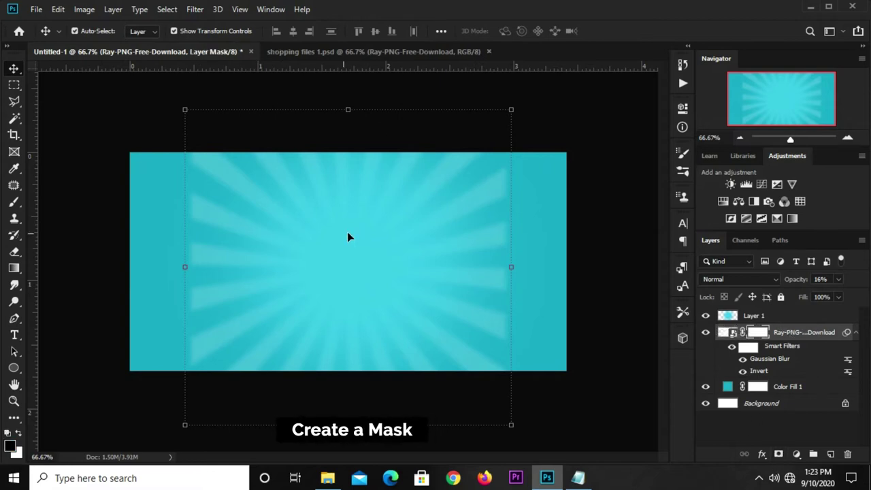
# Step: Set up the Gradient tool with Foreground to Transparent and a black foreground
pyautogui.click(14, 268)
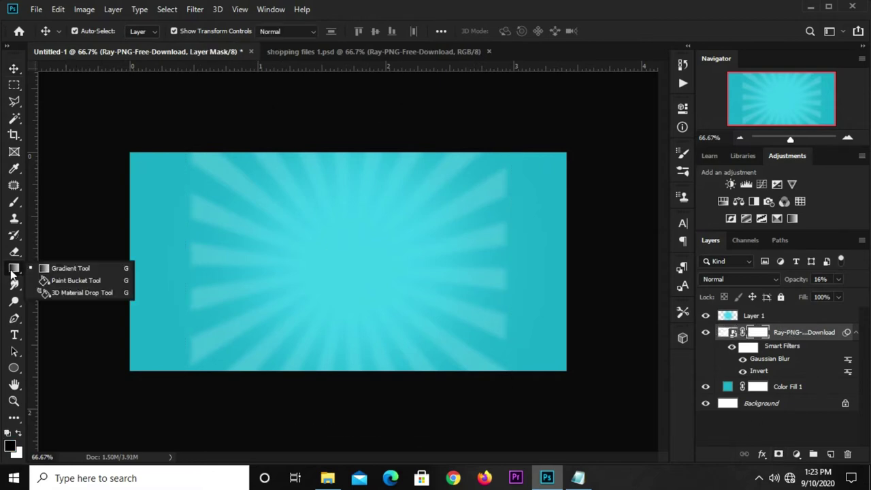
pyautogui.click(61, 269)
pyautogui.click(100, 34)
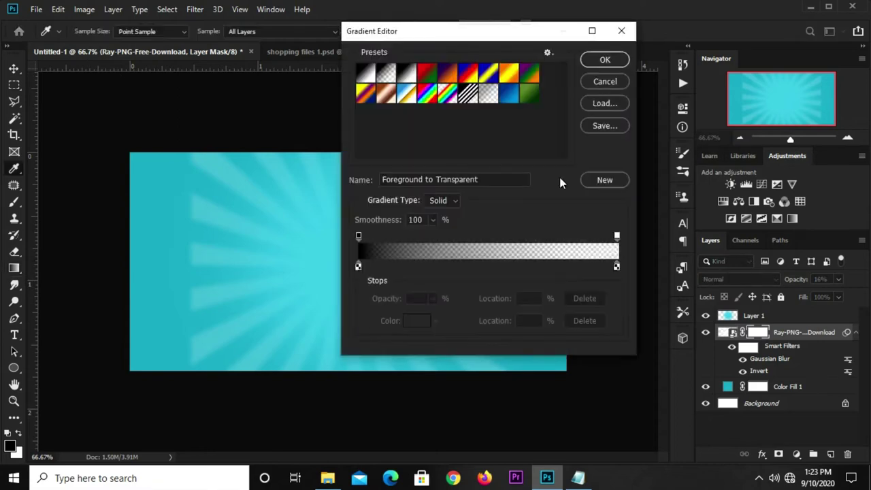
pyautogui.moveTo(502, 183); pyautogui.dragTo(383, 182)
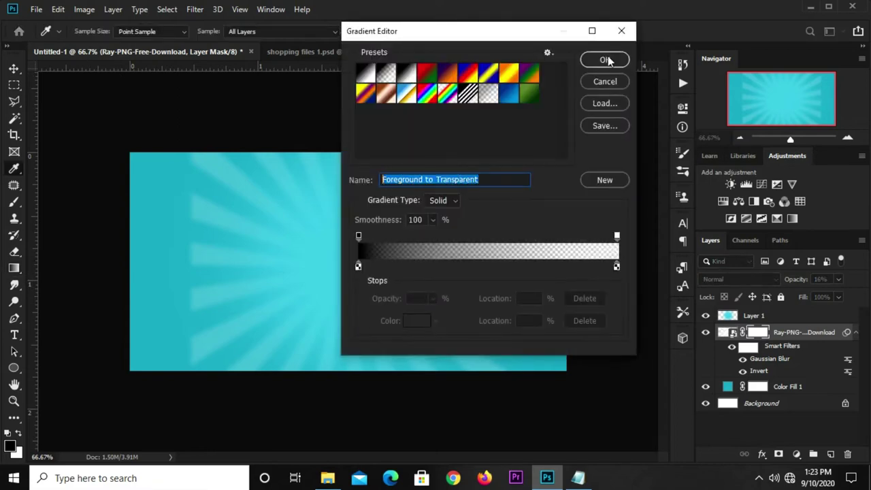
pyautogui.click(606, 60)
pyautogui.click(10, 446)
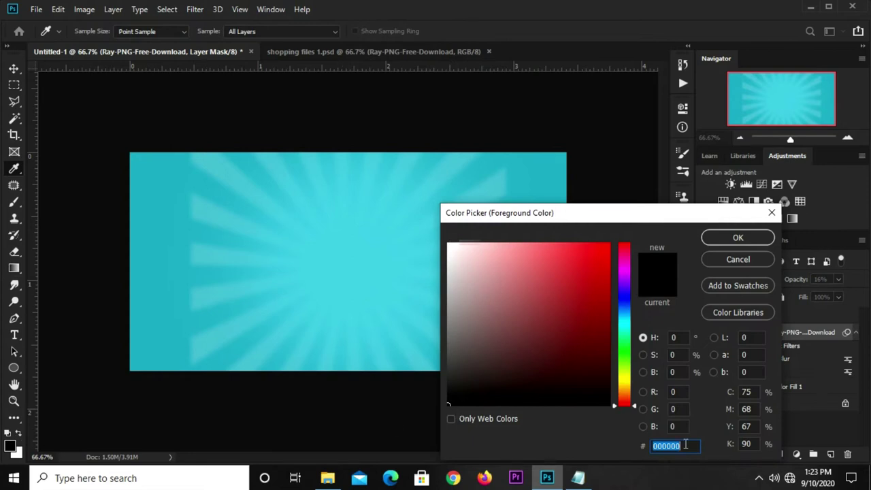
pyautogui.click(729, 241)
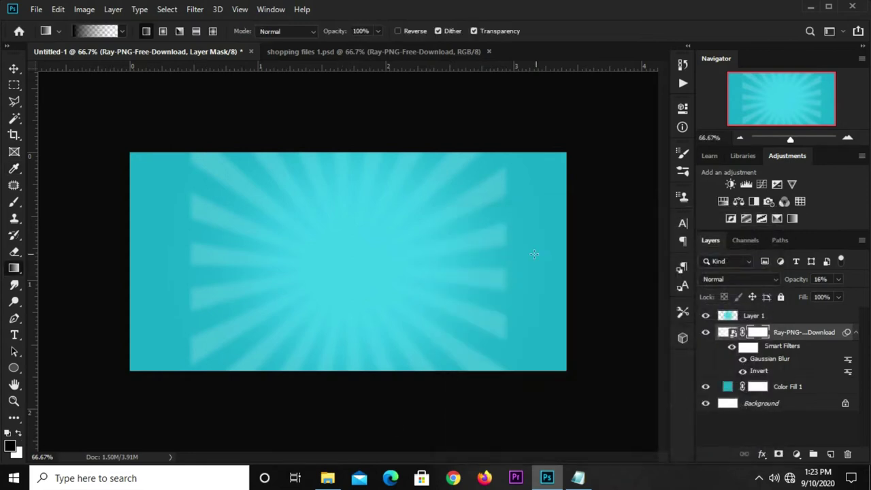
# Step: Drag black mask gradients inward from the right, left and bottom edges
pyautogui.moveTo(566, 262); pyautogui.dragTo(399, 264)
pyautogui.moveTo(585, 246); pyautogui.dragTo(433, 247)
pyautogui.moveTo(598, 274); pyautogui.dragTo(412, 269)
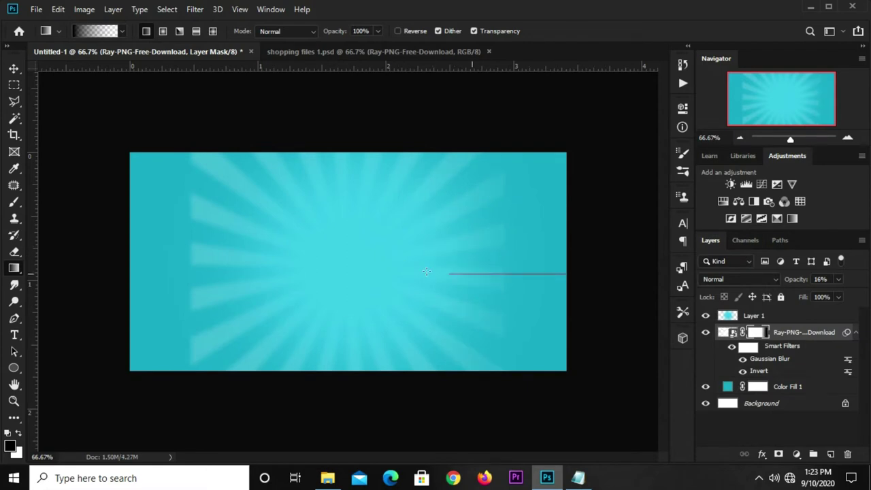
pyautogui.moveTo(105, 263); pyautogui.dragTo(290, 263)
pyautogui.moveTo(99, 262); pyautogui.dragTo(380, 271)
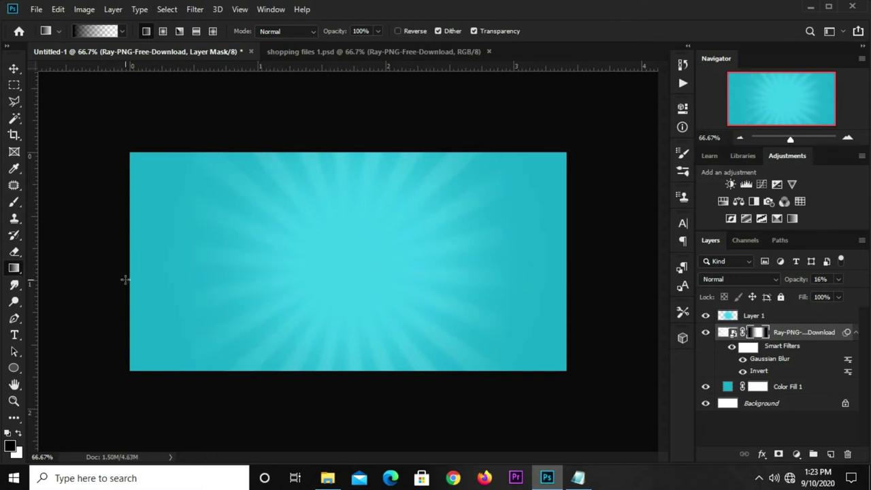
pyautogui.moveTo(354, 425); pyautogui.dragTo(347, 305)
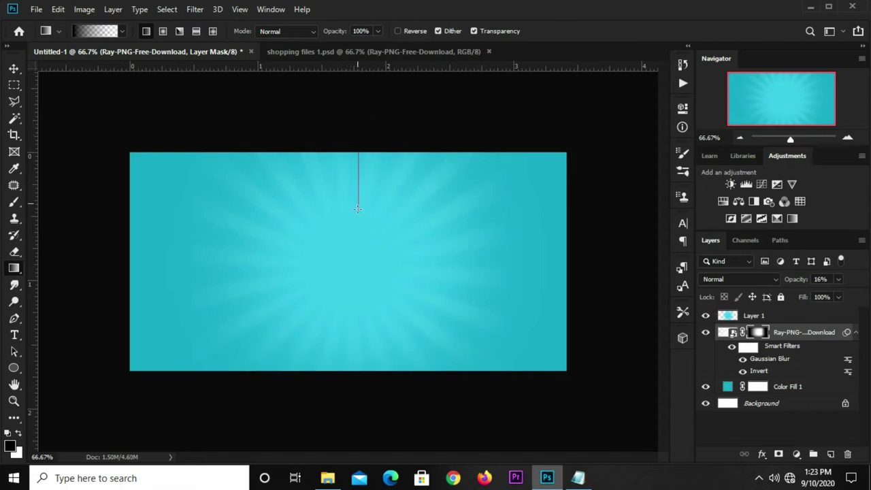
# Step: Add more mask gradients from the right and left edges to finish the edge fade
pyautogui.moveTo(578, 256); pyautogui.dragTo(440, 253)
pyautogui.moveTo(131, 266); pyautogui.dragTo(233, 267)
pyautogui.moveTo(134, 280); pyautogui.dragTo(251, 280)
pyautogui.moveTo(136, 256); pyautogui.dragTo(278, 257)
pyautogui.click(14, 68)
pyautogui.click(75, 222)
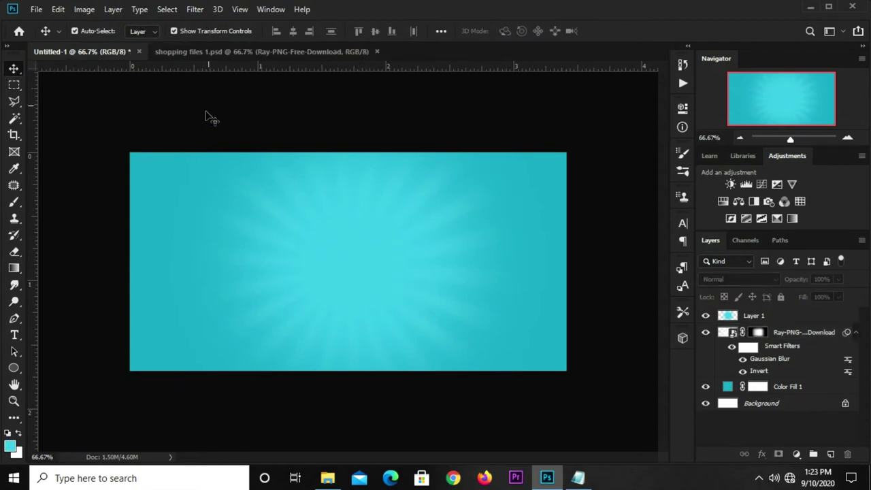
# Step: Hide the starburst in shopping files 1.psd and drag the phone storefront into the banner, right of centre
pyautogui.click(217, 49)
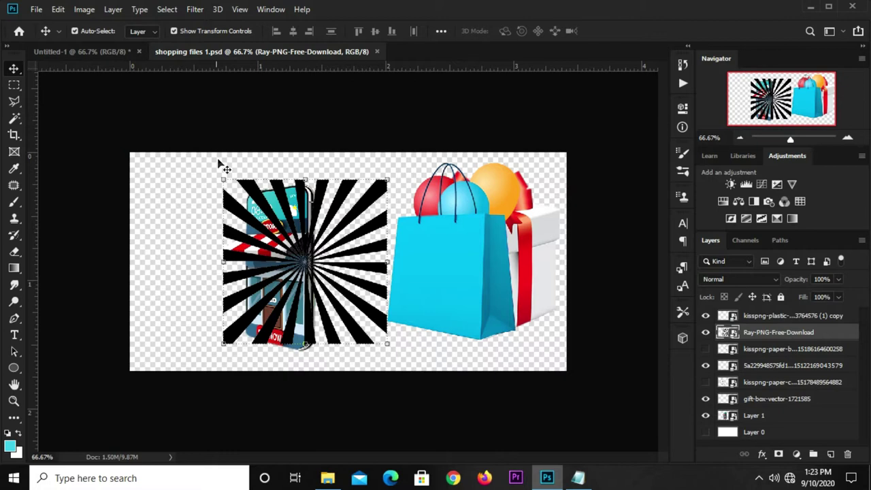
pyautogui.click(706, 333)
pyautogui.click(288, 269)
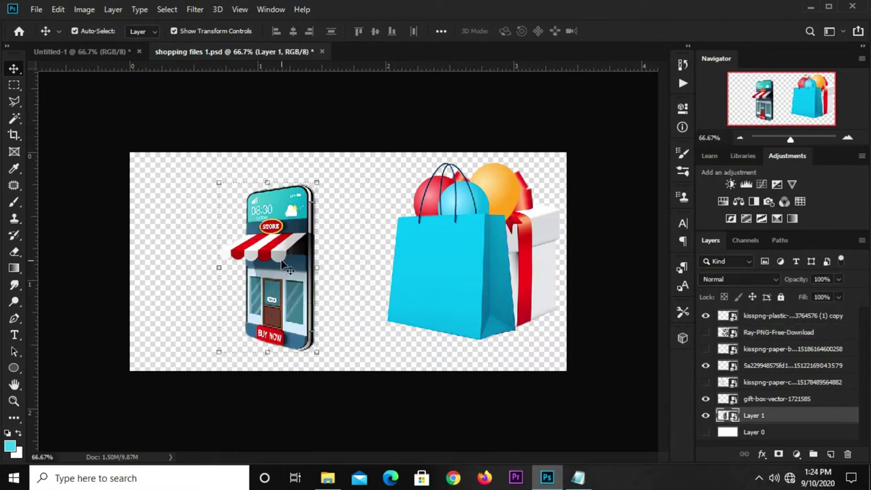
pyautogui.click(76, 52)
pyautogui.moveTo(115, 133); pyautogui.dragTo(155, 159)
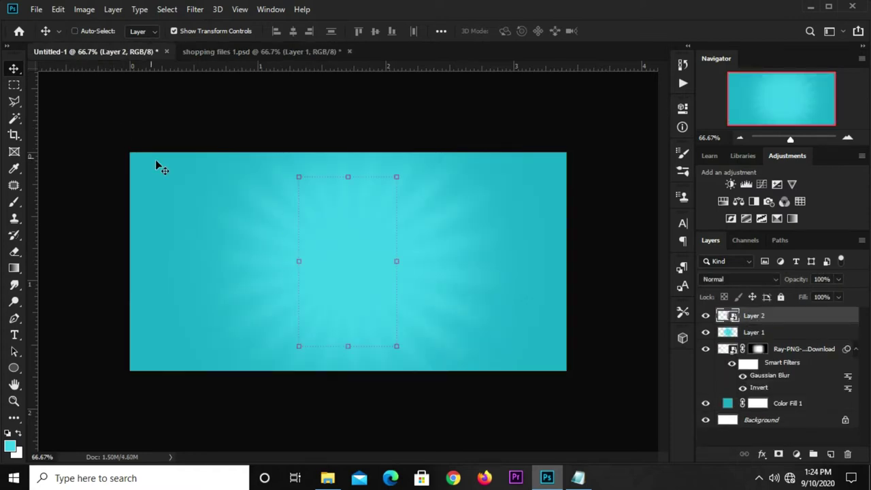
pyautogui.moveTo(353, 287); pyautogui.dragTo(441, 292)
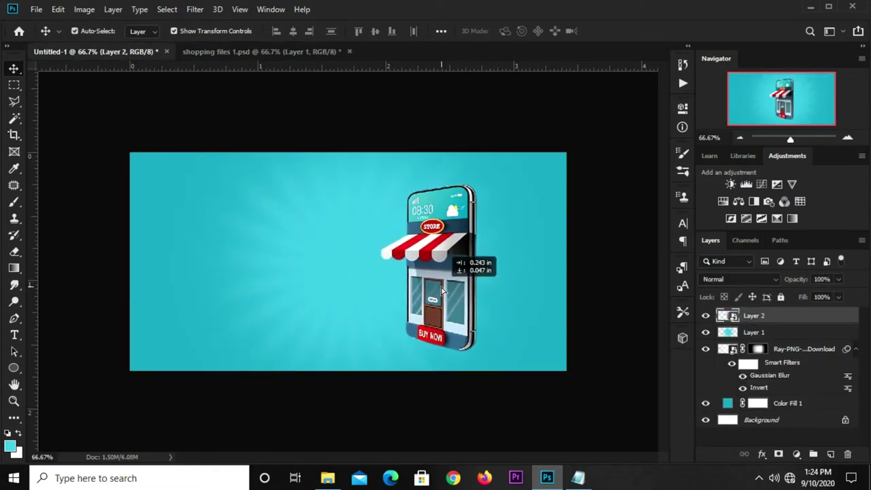
pyautogui.click(509, 111)
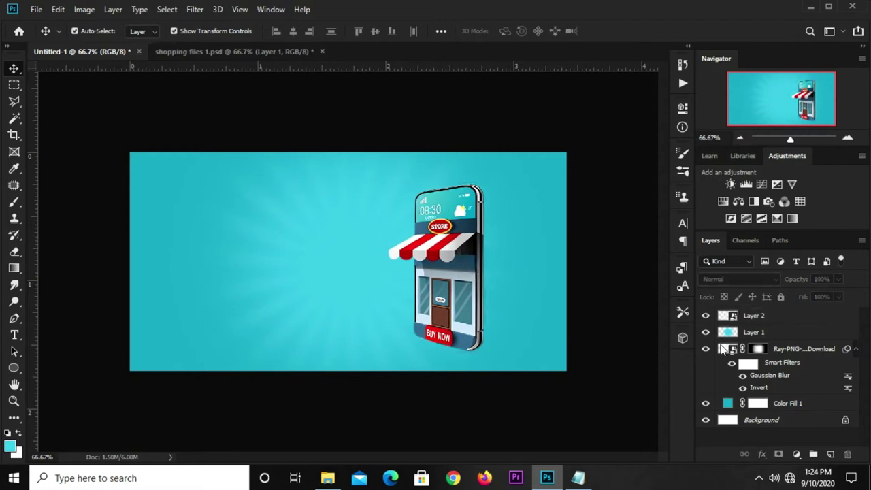
# Step: Add a new layer above the rays and set up the Brush with white ffffff
pyautogui.click(803, 350)
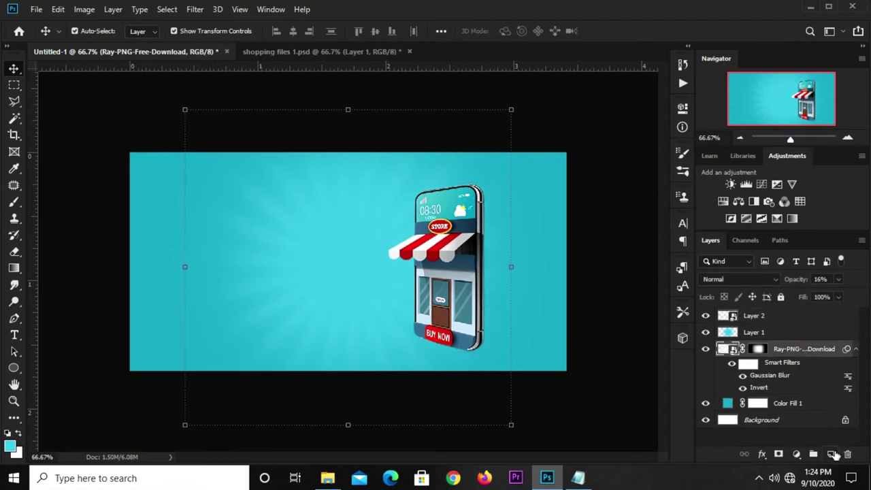
pyautogui.click(831, 455)
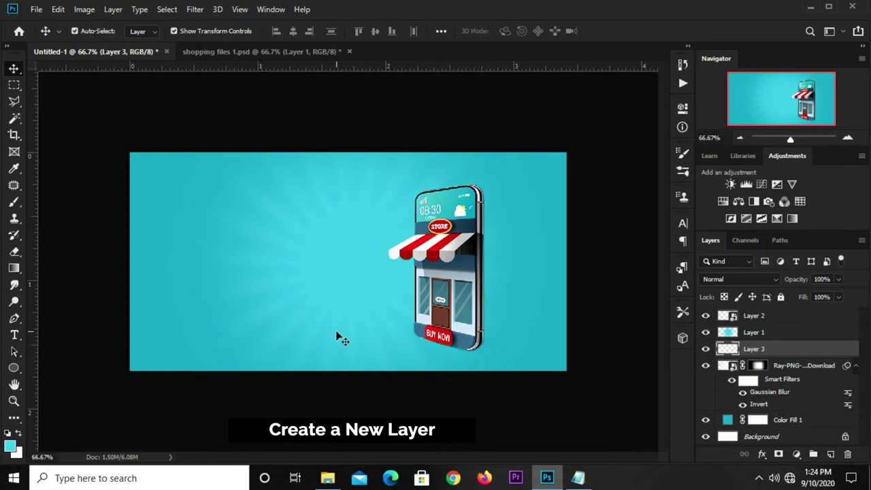
pyautogui.click(14, 202)
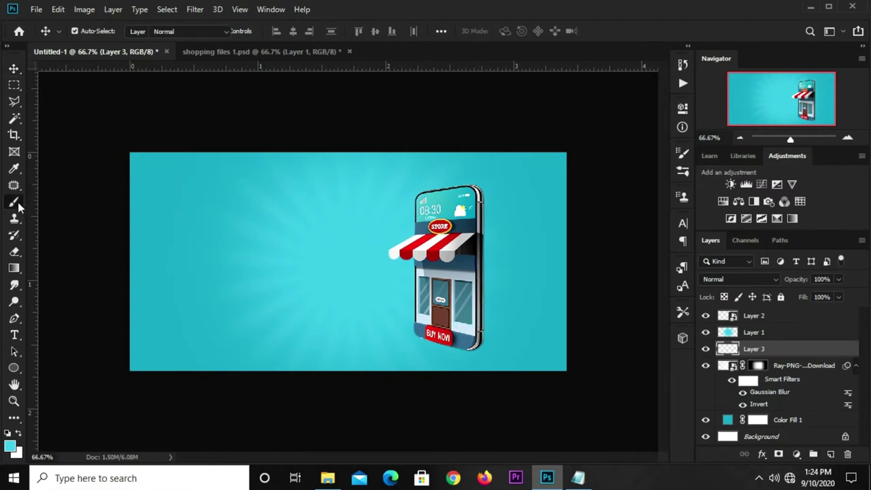
pyautogui.click(78, 202)
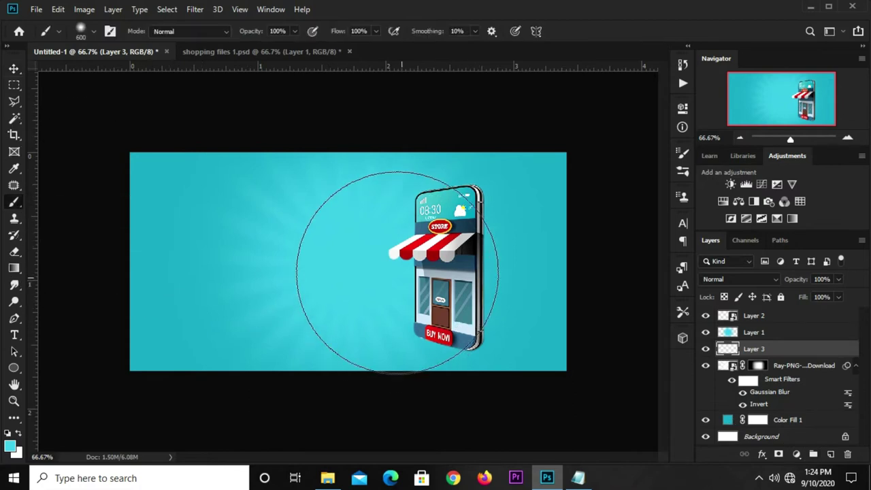
pyautogui.click(10, 446)
pyautogui.write('ffffff')
pyautogui.click(717, 238)
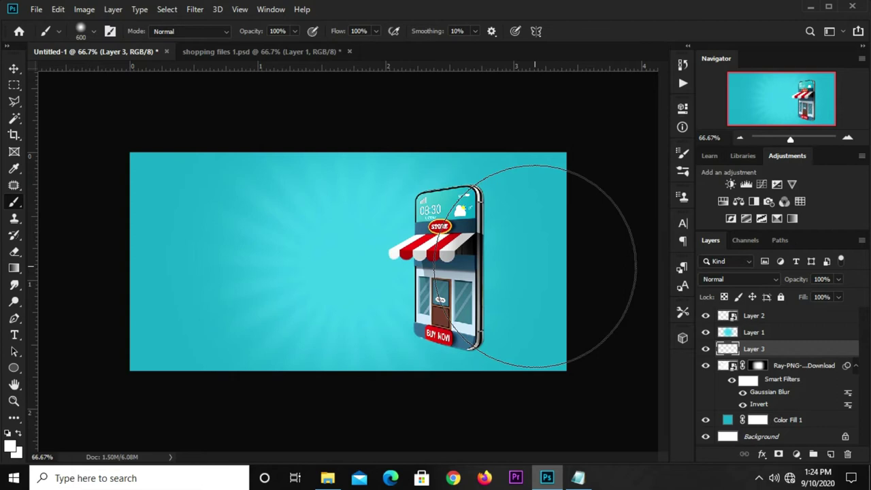
# Step: Paint a large white glow on the right side and scale it up past the canvas
pyautogui.press(']')
pyautogui.click(536, 264)
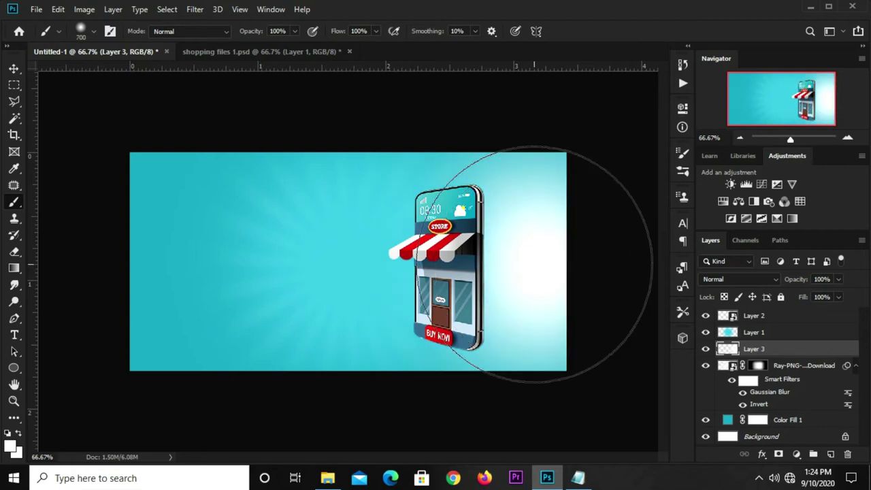
pyautogui.press('v')
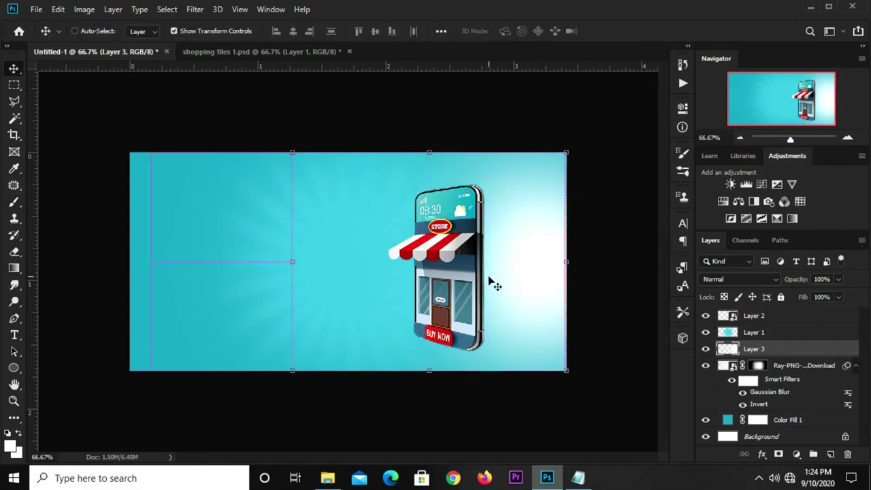
pyautogui.hotkey('ctrl', 't')
pyautogui.moveTo(434, 370); pyautogui.dragTo(429, 395)
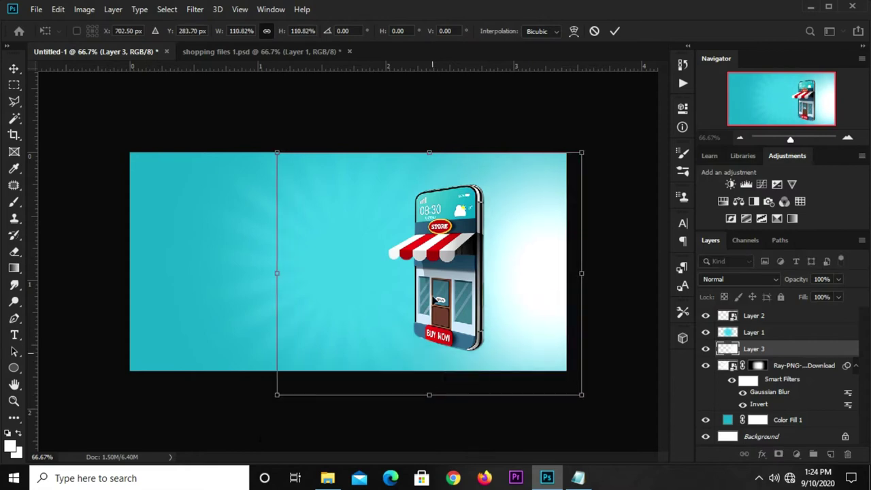
pyautogui.moveTo(433, 150); pyautogui.dragTo(429, 126)
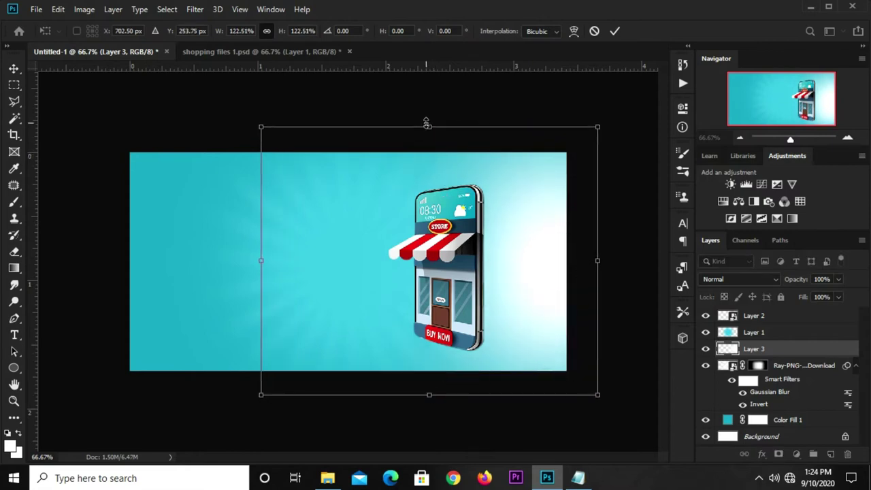
pyautogui.click(615, 31)
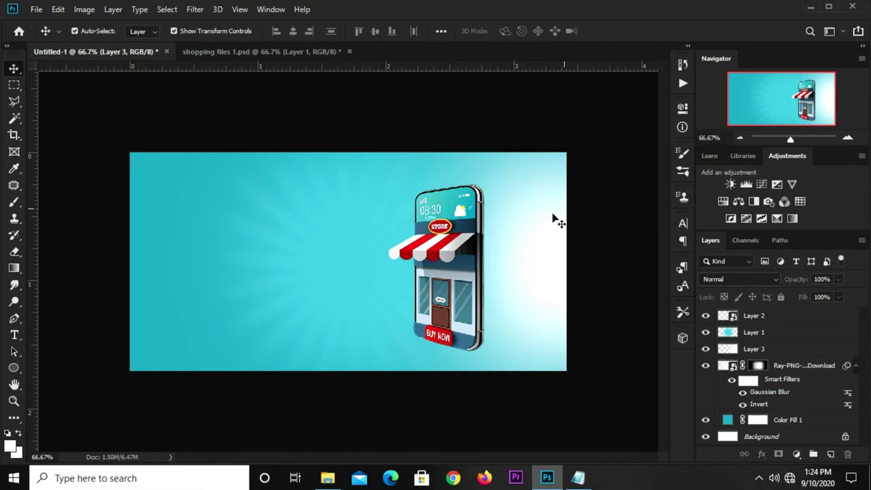
# Step: Set the glow layer to Overlay blend mode at 30% opacity
pyautogui.click(752, 279)
pyautogui.click(735, 300)
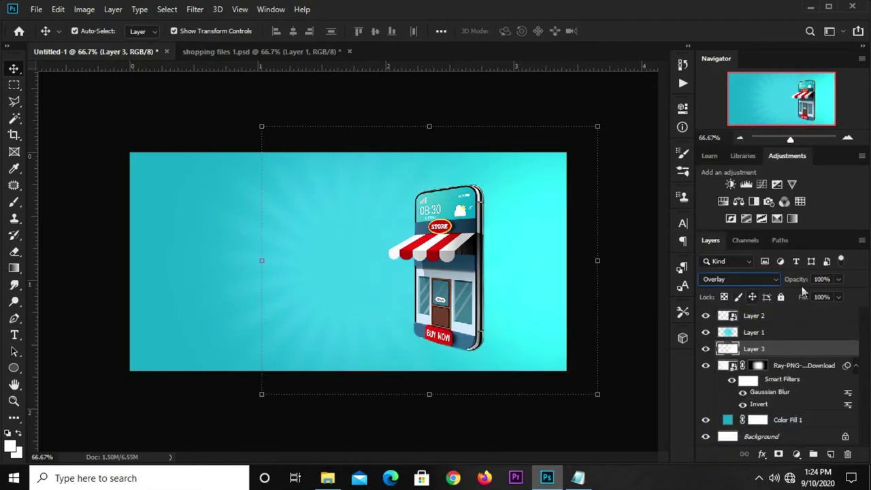
pyautogui.click(838, 279)
pyautogui.moveTo(829, 291); pyautogui.dragTo(798, 295)
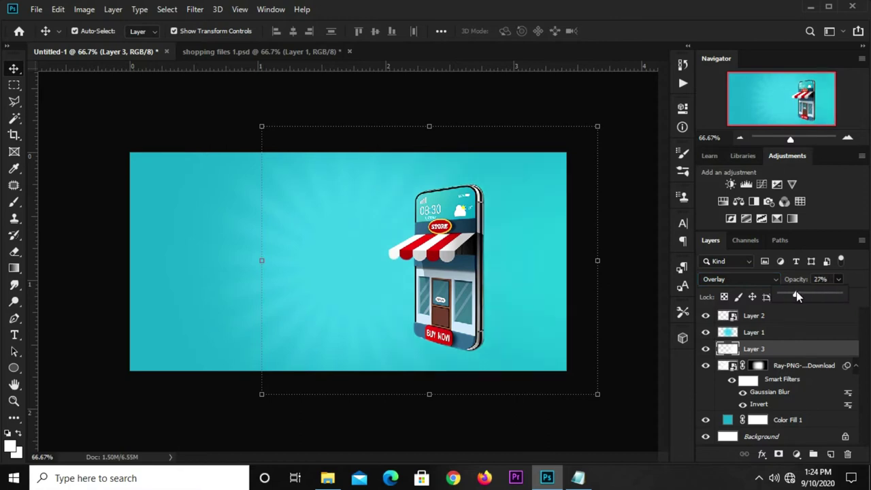
pyautogui.press('Return')
# Step: Scale the Layer 2 phone storefront to about 99% and nudge it upward
pyautogui.click(480, 252)
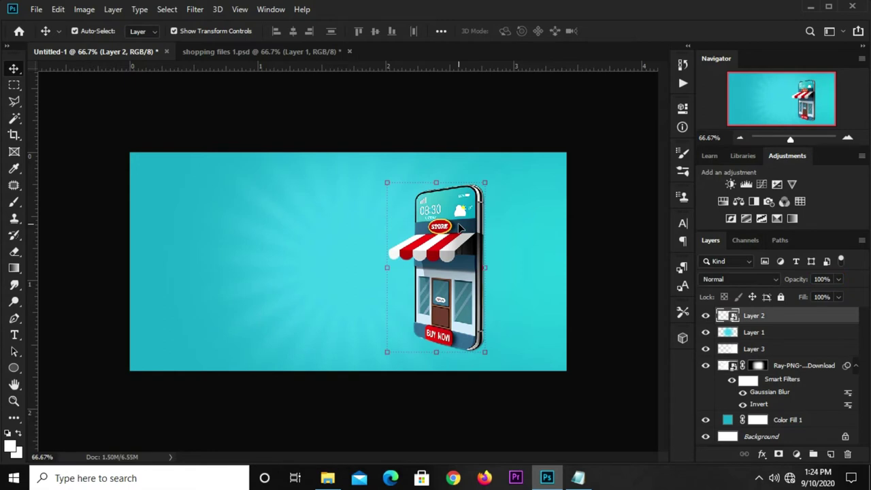
pyautogui.hotkey('ctrl', 't')
pyautogui.moveTo(485, 183)
pyautogui.mouseDown()
pyautogui.moveTo(492, 173)
pyautogui.moveTo(484, 179)
pyautogui.mouseUp()
pyautogui.moveTo(454, 205)
pyautogui.mouseDown()
pyautogui.moveTo(460, 213)
pyautogui.moveTo(461, 203)
pyautogui.mouseUp()
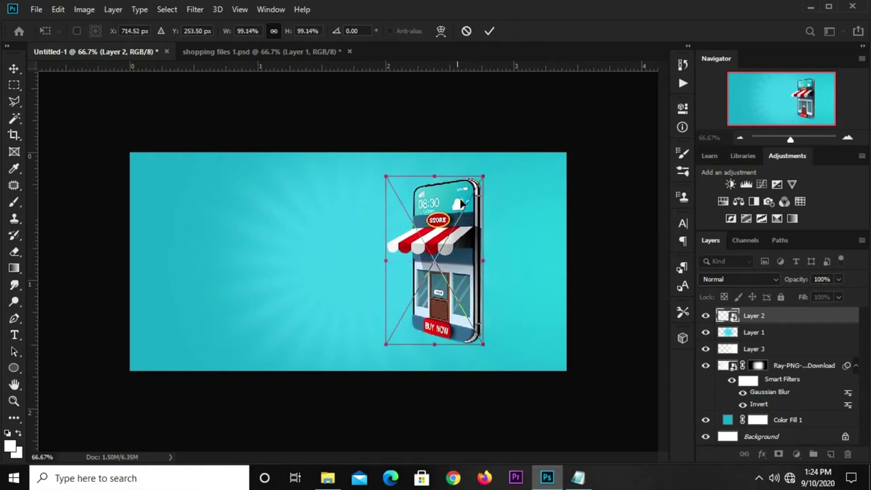
pyautogui.press('Up')
pyautogui.press('Up')
pyautogui.press('Up')
pyautogui.press('Up')
pyautogui.press('Up')
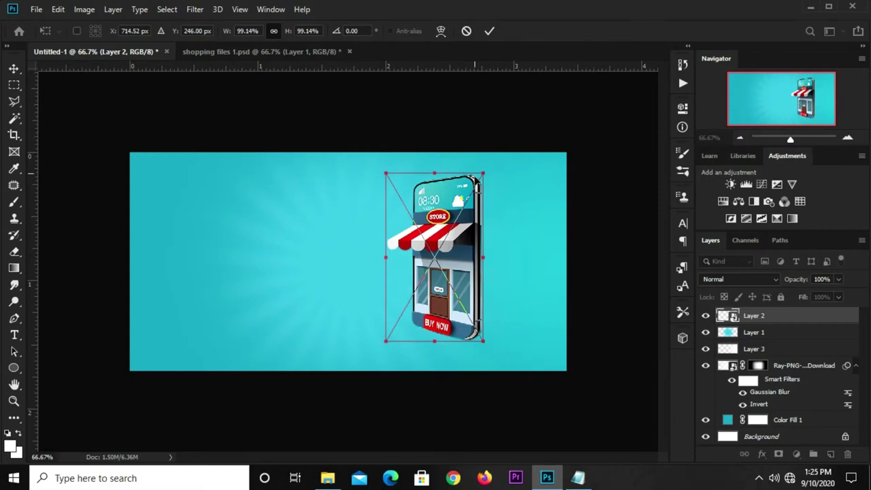
pyautogui.click(492, 102)
pyautogui.click(476, 122)
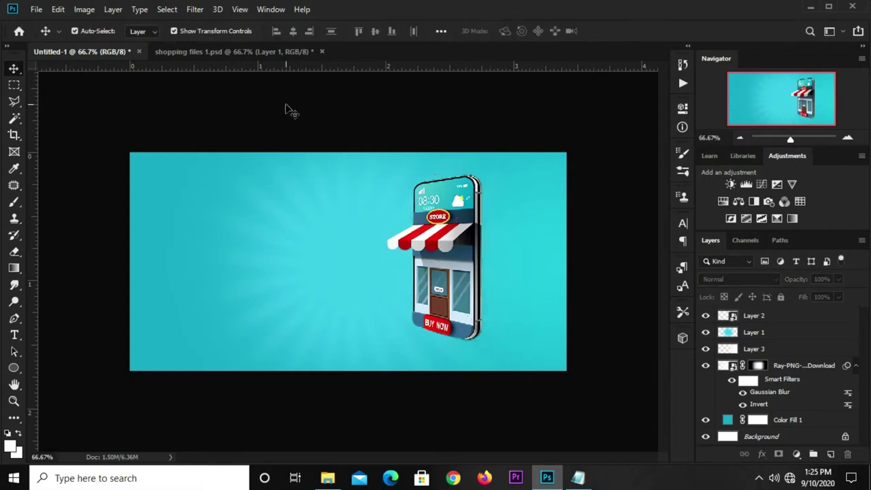
# Step: Bring the blue shopping bag layer from the shopping files document into the banner
pyautogui.click(270, 54)
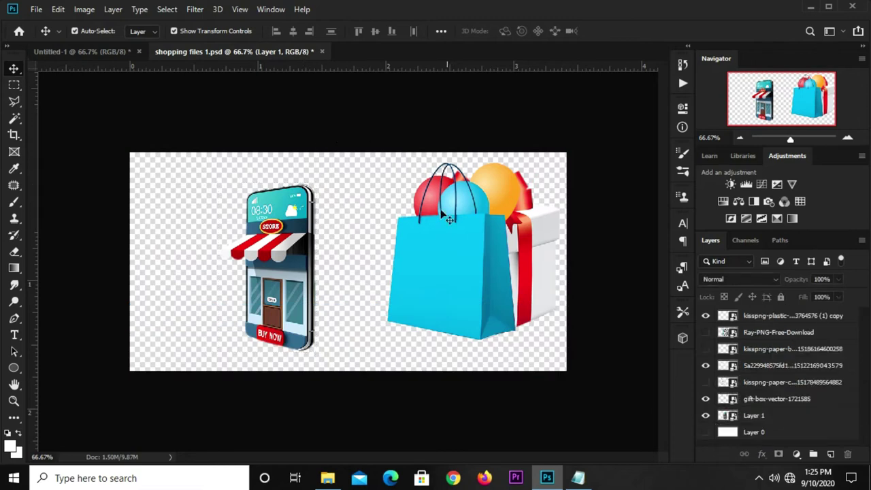
pyautogui.click(449, 281)
pyautogui.click(453, 278)
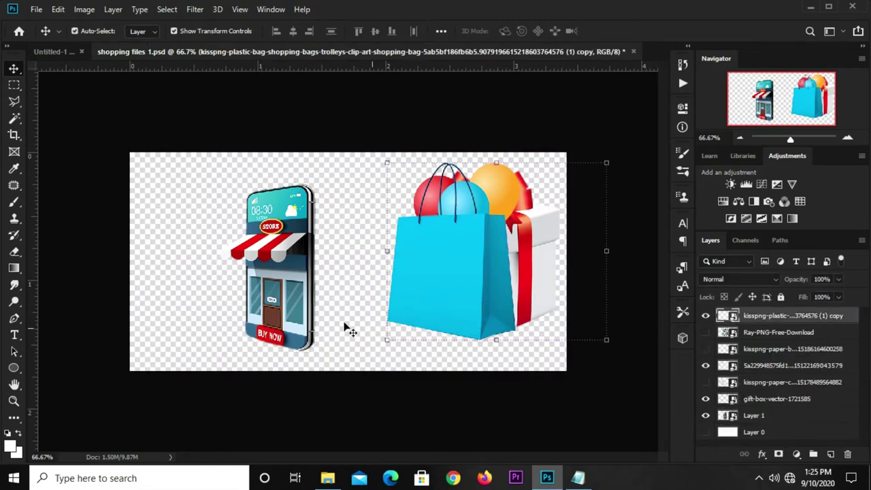
pyautogui.moveTo(389, 278); pyautogui.dragTo(340, 308)
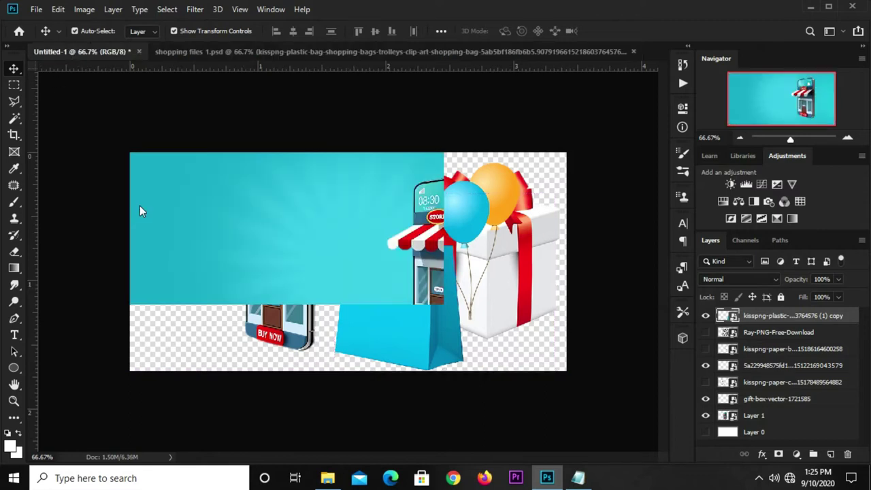
pyautogui.moveTo(53, 52); pyautogui.dragTo(371, 302)
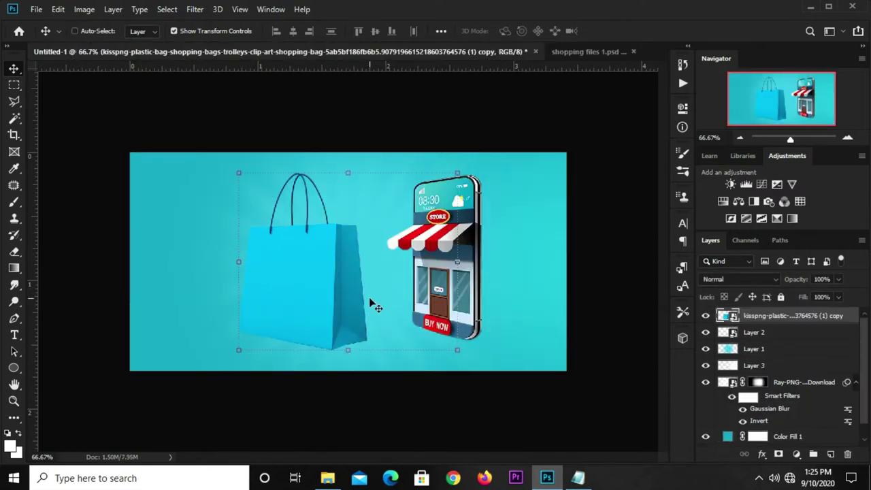
# Step: Scale the shopping bag to 38% and place it beside the phone's lower right corner
pyautogui.hotkey('ctrl', 't')
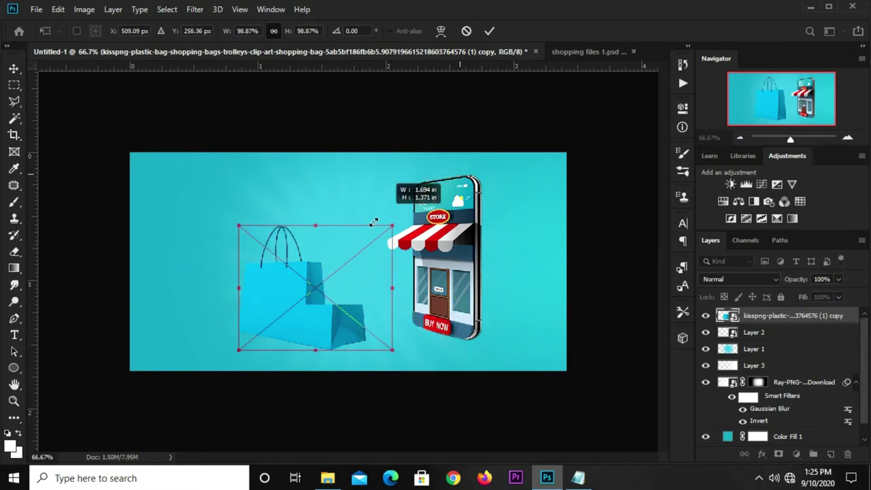
pyautogui.moveTo(460, 173); pyautogui.dragTo(321, 283)
pyautogui.moveTo(264, 326)
pyautogui.mouseDown()
pyautogui.moveTo(399, 334)
pyautogui.moveTo(466, 325)
pyautogui.mouseUp()
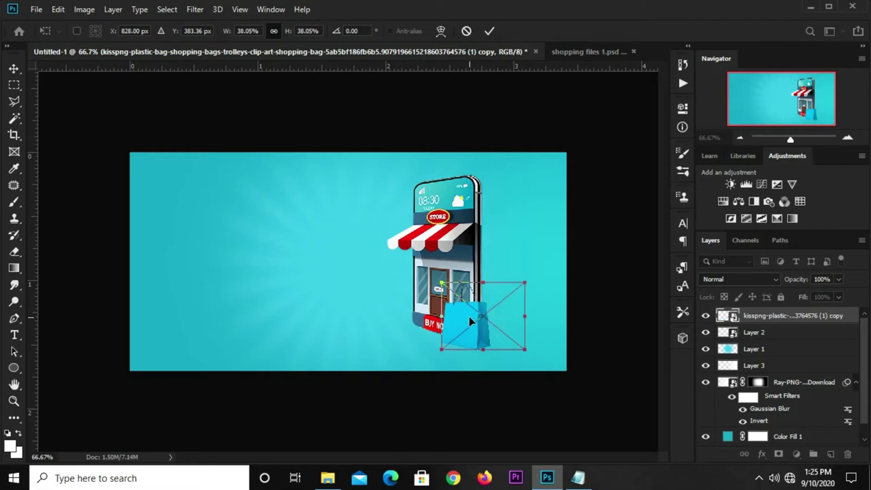
pyautogui.click(490, 30)
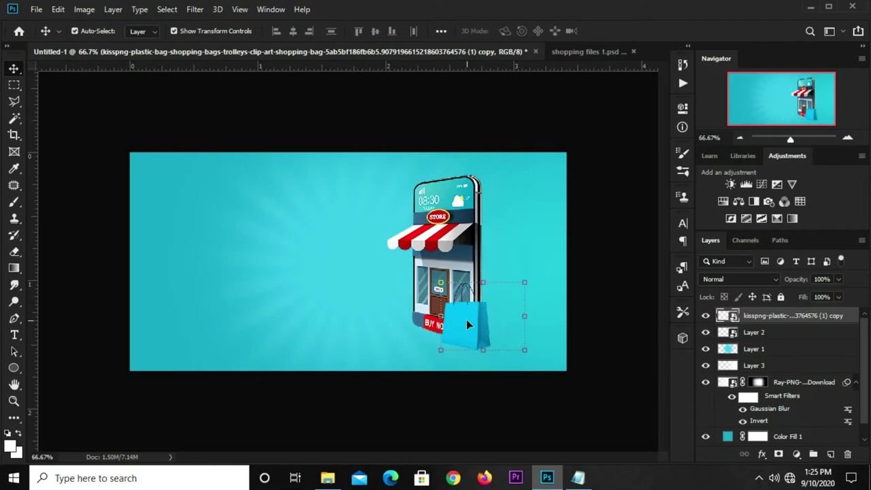
pyautogui.press('Up')
pyautogui.press('Up')
pyautogui.press('Up')
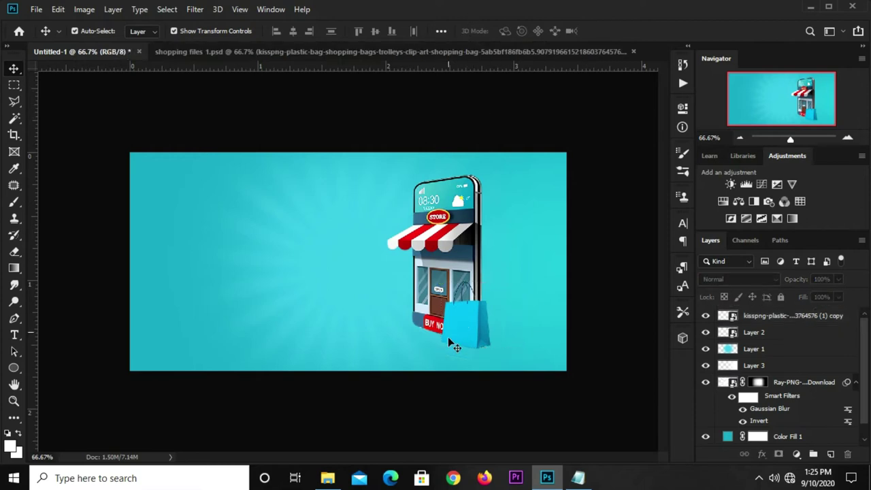
pyautogui.moveTo(461, 324); pyautogui.dragTo(493, 335)
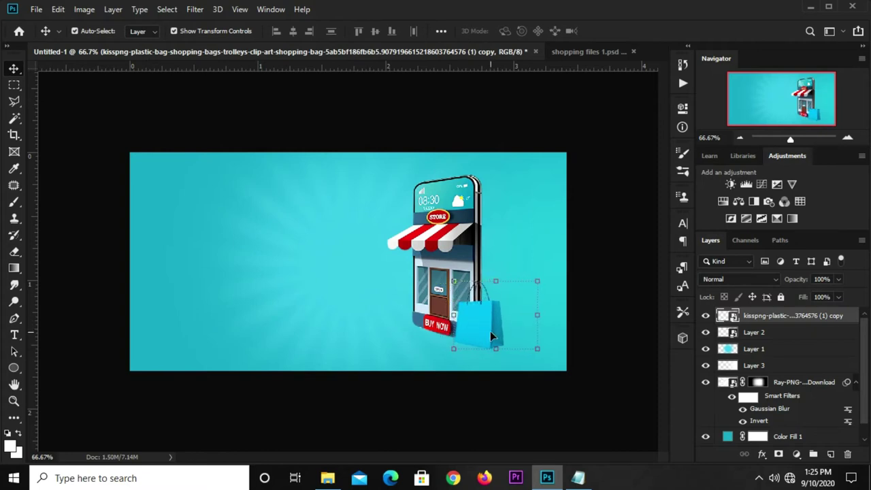
pyautogui.click(460, 133)
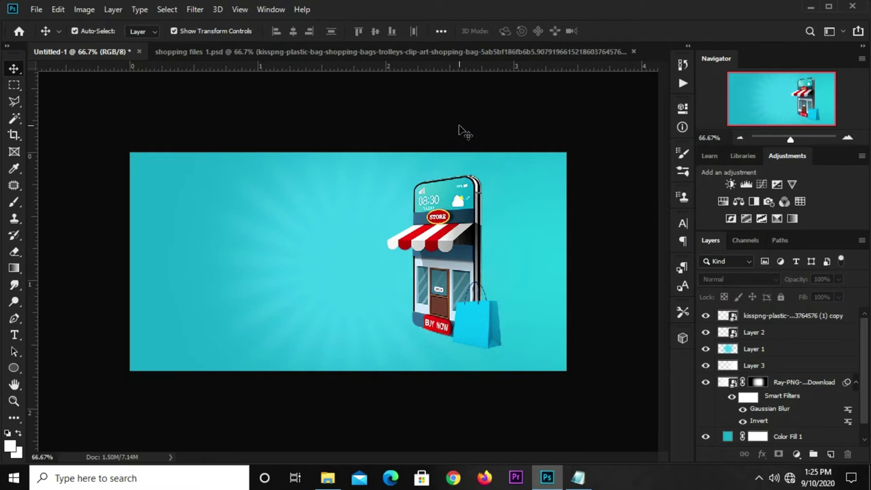
# Step: Bring the gift box layer from the shopping files document into the banner
pyautogui.click(356, 53)
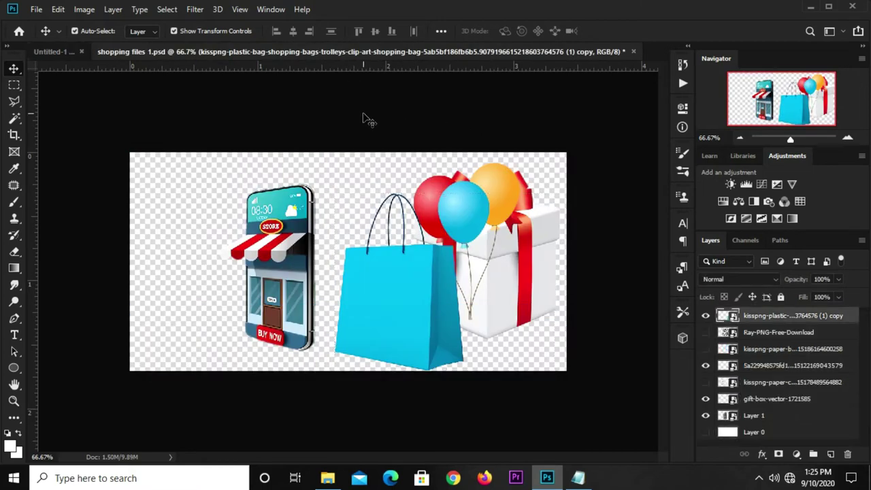
pyautogui.click(528, 250)
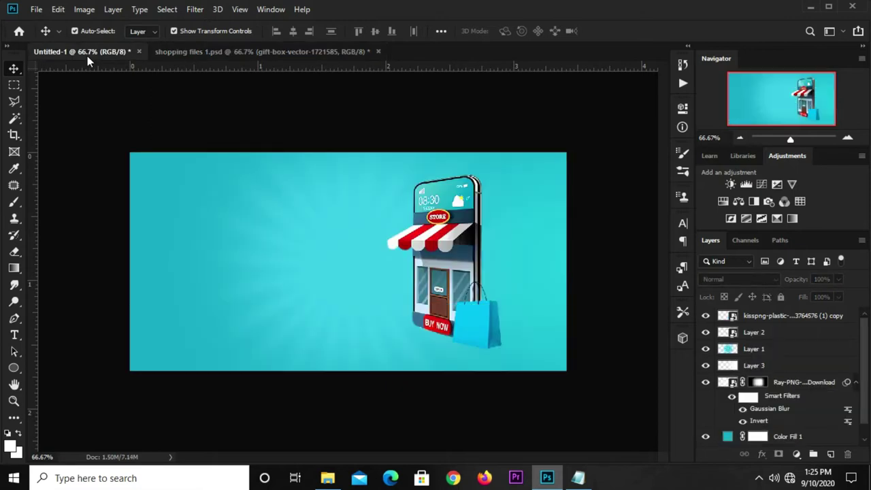
pyautogui.moveTo(83, 53); pyautogui.dragTo(87, 56)
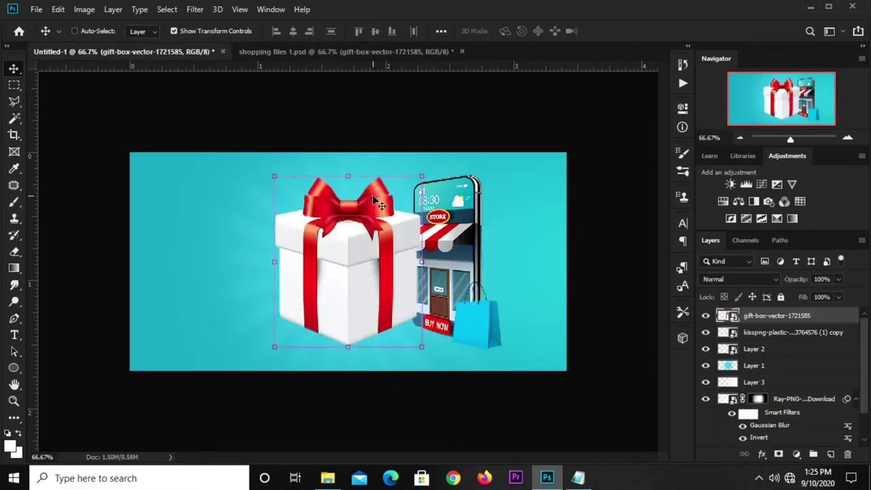
# Step: Shrink the gift box and stack its layer behind the phone storefront at lower left
pyautogui.hotkey('ctrl', 't')
pyautogui.moveTo(421, 176); pyautogui.dragTo(346, 272)
pyautogui.moveTo(335, 301); pyautogui.dragTo(391, 290)
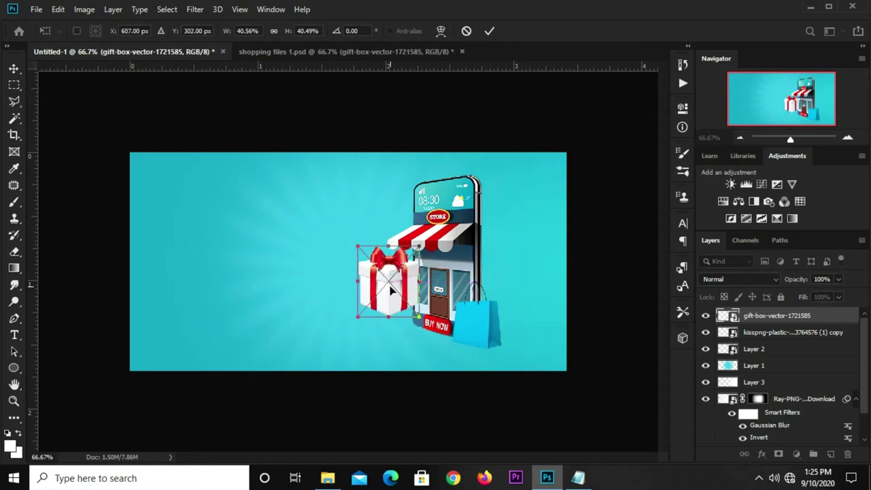
pyautogui.press('Return')
pyautogui.moveTo(782, 318); pyautogui.dragTo(780, 355)
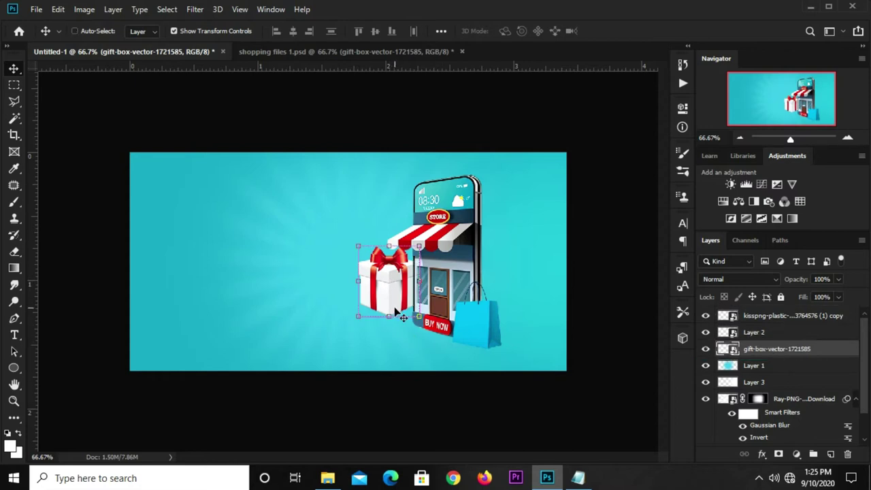
# Step: Fine-tune the gift box to about 45% size, nudging it into place beside the storefront
pyautogui.hotkey('ctrl', 't')
pyautogui.moveTo(356, 318); pyautogui.dragTo(350, 325)
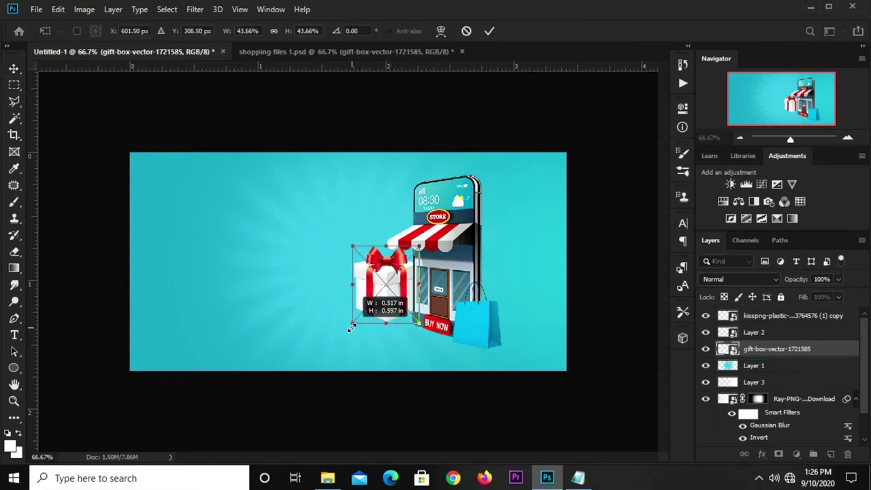
pyautogui.moveTo(383, 286); pyautogui.dragTo(392, 294)
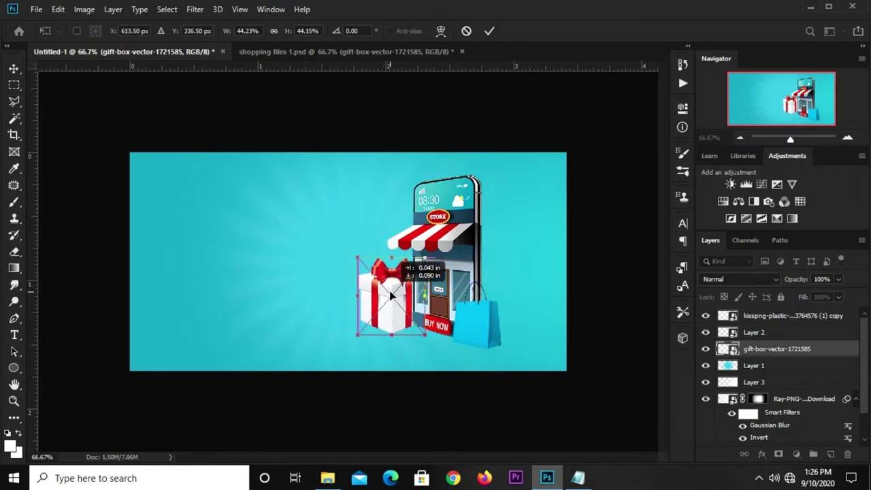
pyautogui.press('Return')
pyautogui.moveTo(392, 294); pyautogui.dragTo(392, 291)
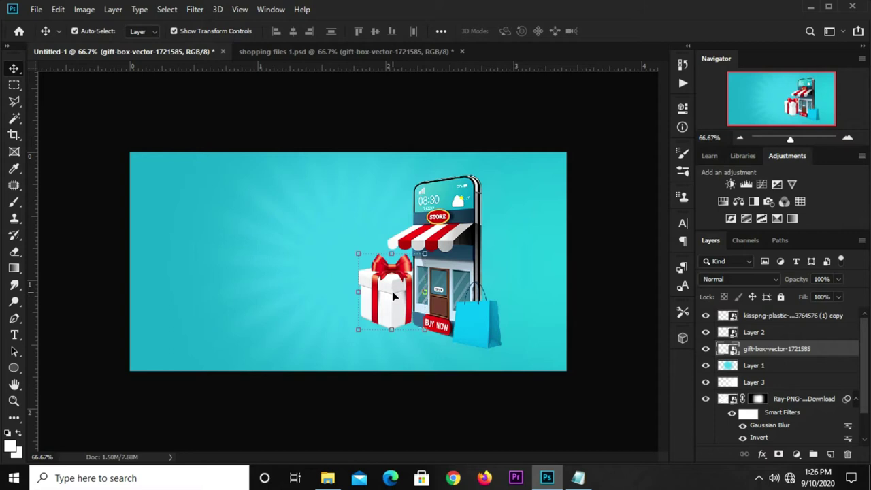
pyautogui.press('Up')
pyautogui.press('Up')
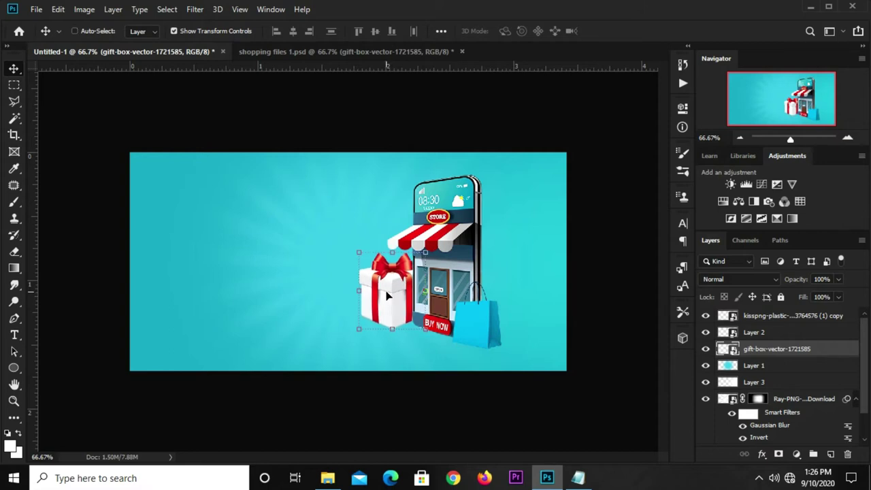
pyautogui.hotkey('ctrl', 't')
pyautogui.moveTo(359, 255); pyautogui.dragTo(357, 252)
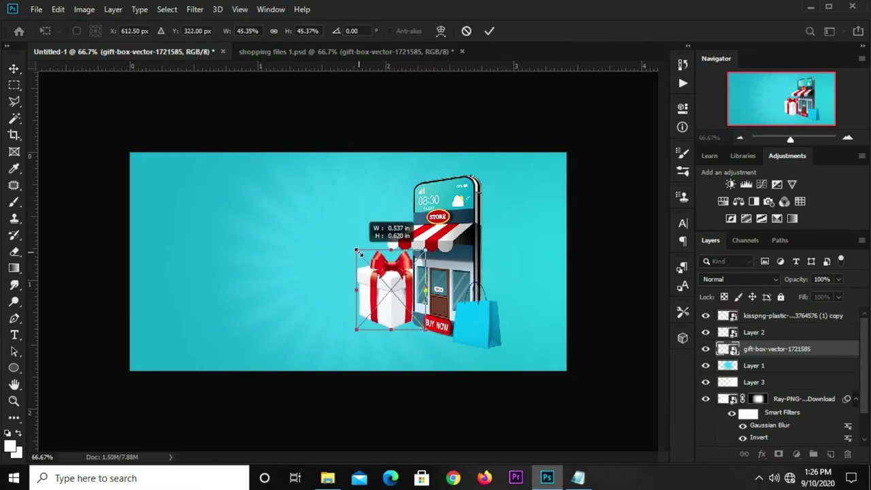
pyautogui.press('Return')
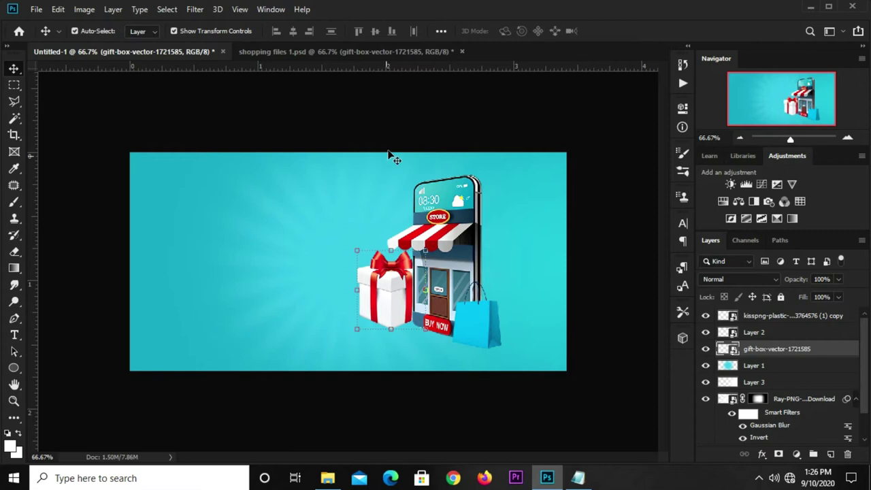
# Step: Apply a Warp transform to the gift box
pyautogui.hotkey('ctrl', 't')
pyautogui.rightClick(385, 275)
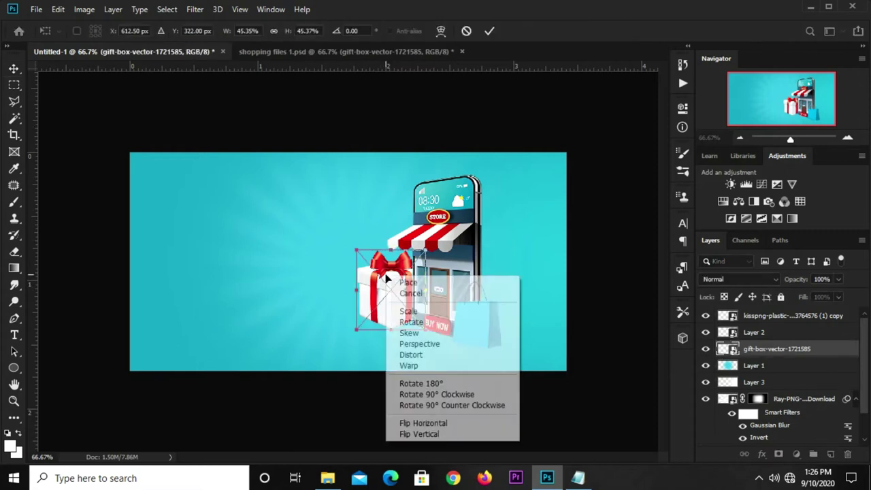
pyautogui.click(412, 366)
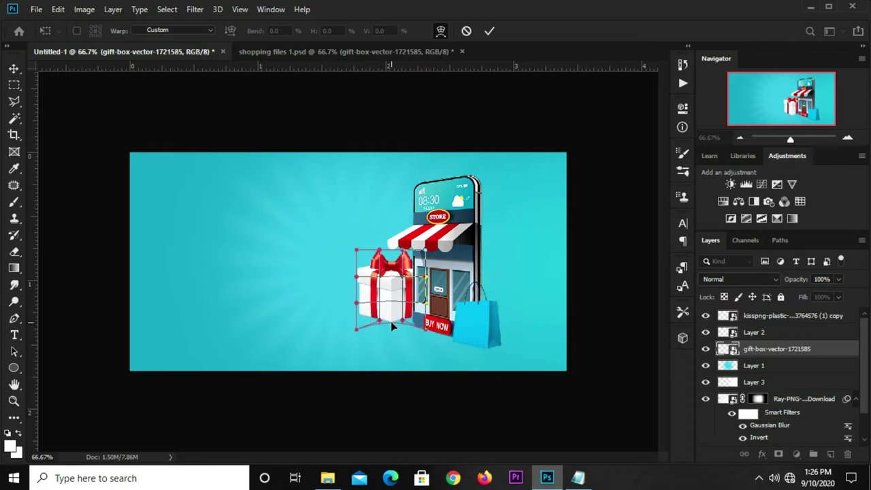
pyautogui.click(488, 29)
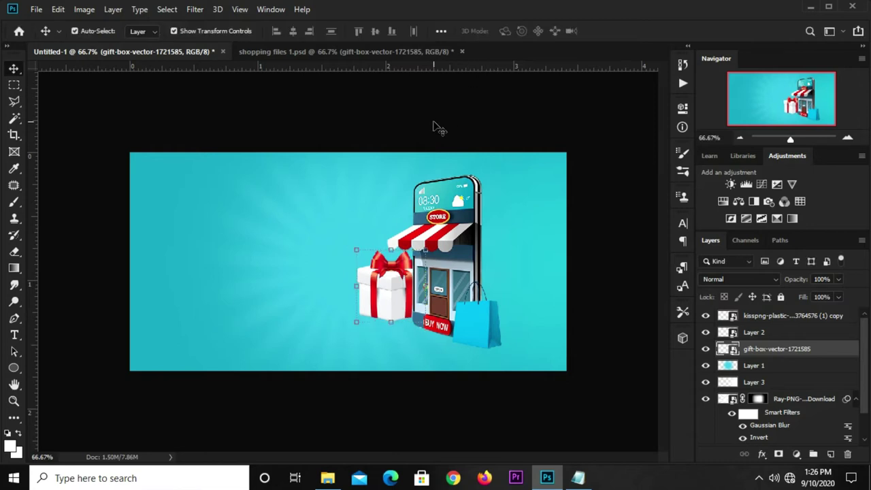
# Step: Lower the gift box, enlarge it to about 48%, and return to the shopping files document
pyautogui.click(394, 299)
pyautogui.moveTo(393, 298); pyautogui.dragTo(392, 303)
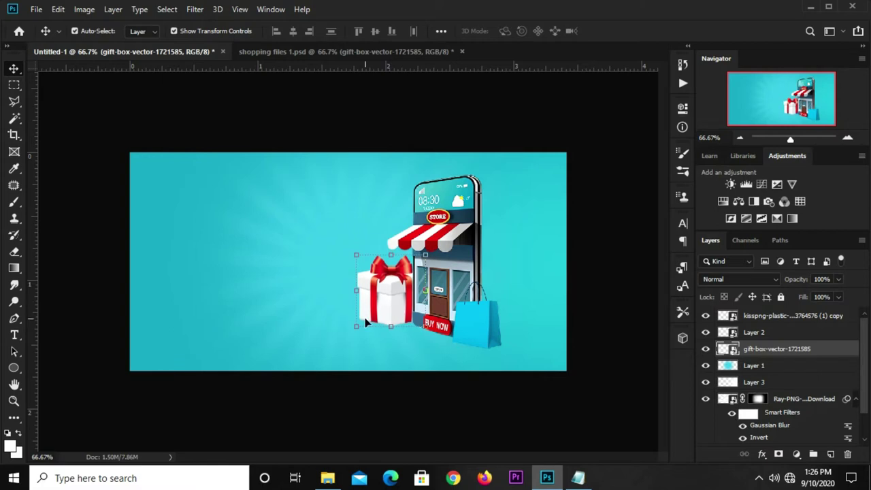
pyautogui.hotkey('ctrl', 't')
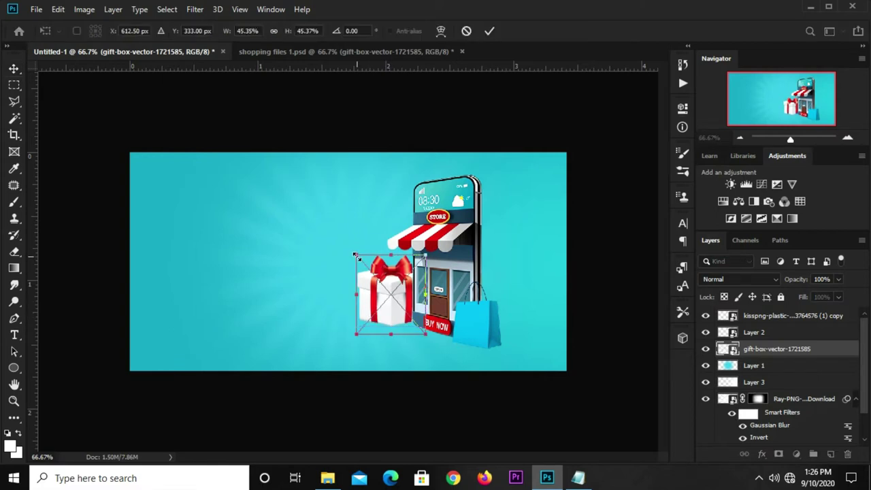
pyautogui.moveTo(355, 255); pyautogui.dragTo(351, 250)
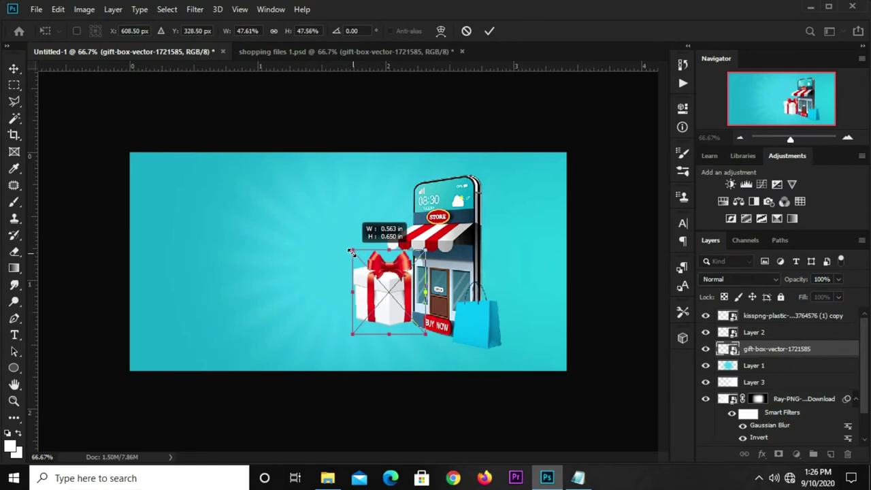
pyautogui.click(487, 31)
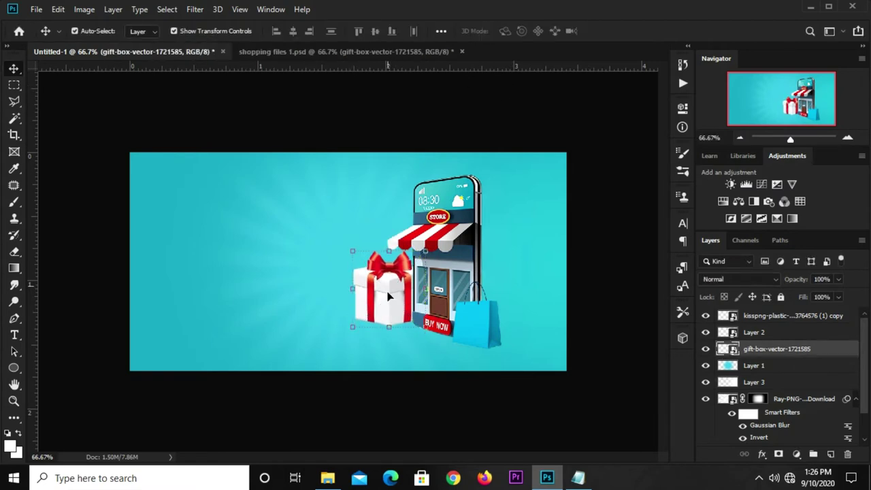
pyautogui.click(330, 53)
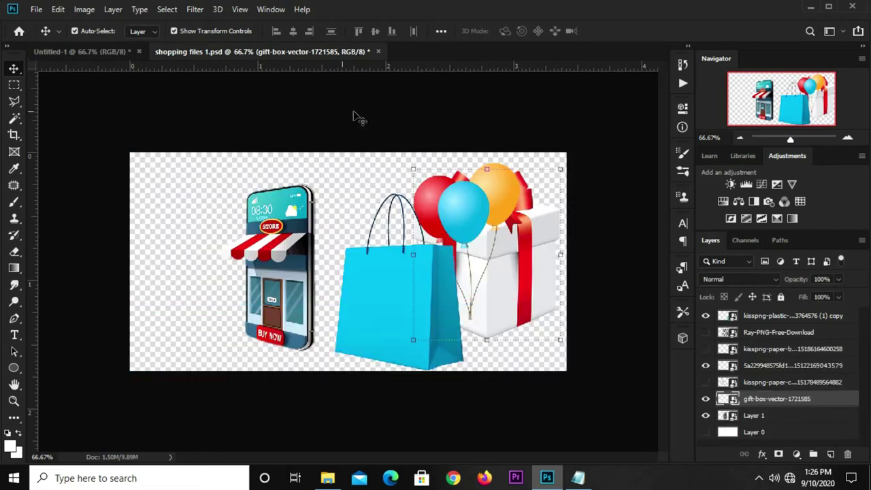
# Step: Bring the balloons layer into the banner, shrink it, and stack it beneath the gift box
pyautogui.click(460, 202)
pyautogui.press('ctrl')
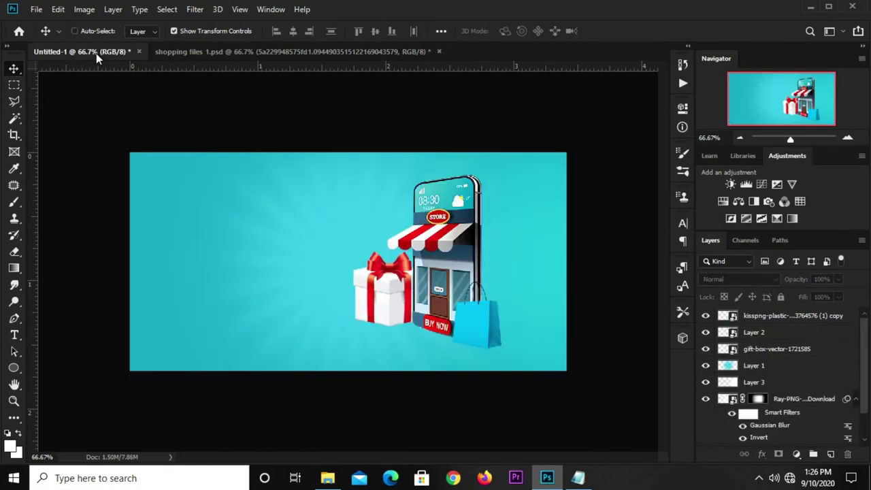
pyautogui.moveTo(95, 53); pyautogui.dragTo(168, 120)
pyautogui.hotkey('ctrl', 't')
pyautogui.moveTo(402, 182)
pyautogui.mouseDown()
pyautogui.moveTo(333, 255)
pyautogui.moveTo(392, 190)
pyautogui.moveTo(419, 181)
pyautogui.mouseUp()
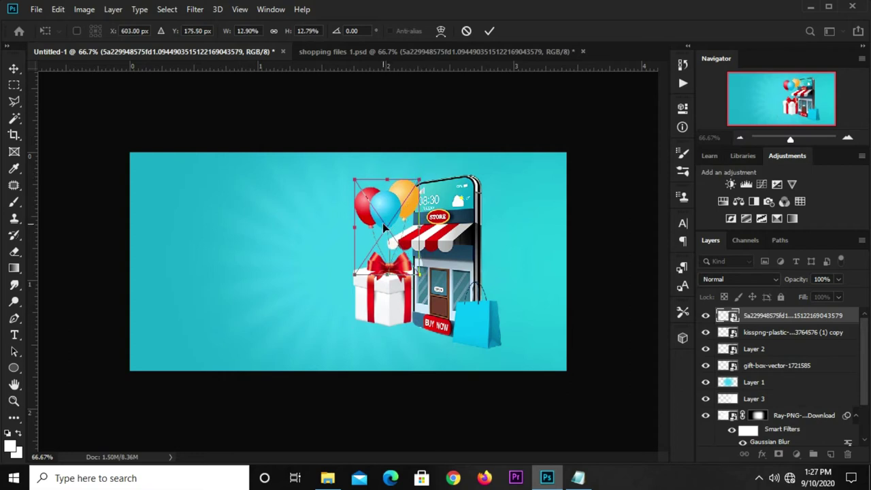
pyautogui.press('Return')
pyautogui.moveTo(778, 318); pyautogui.dragTo(783, 373)
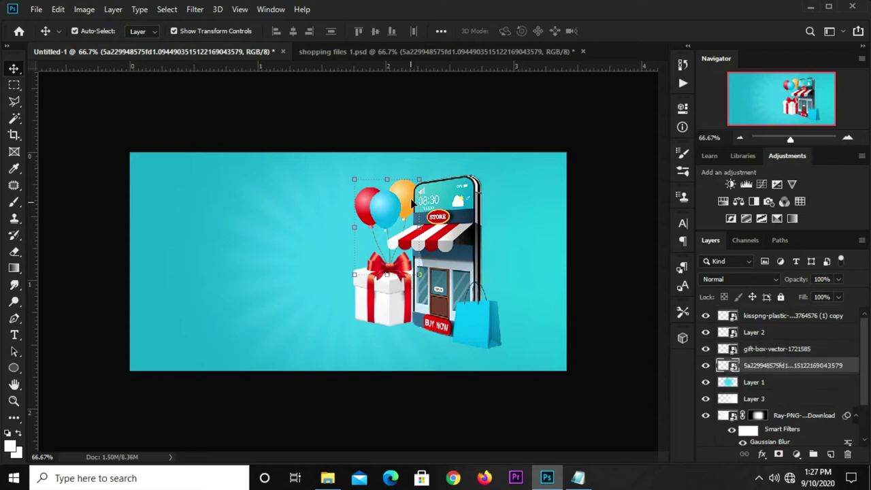
# Step: Shrink the balloons further so a small cluster rises above the gift box
pyautogui.hotkey('ctrl', 't')
pyautogui.moveTo(418, 180); pyautogui.dragTo(390, 212)
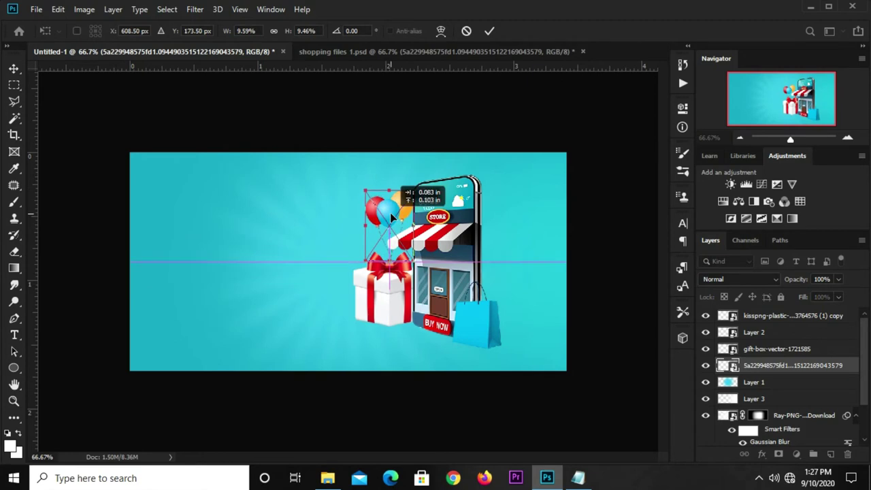
pyautogui.click(490, 30)
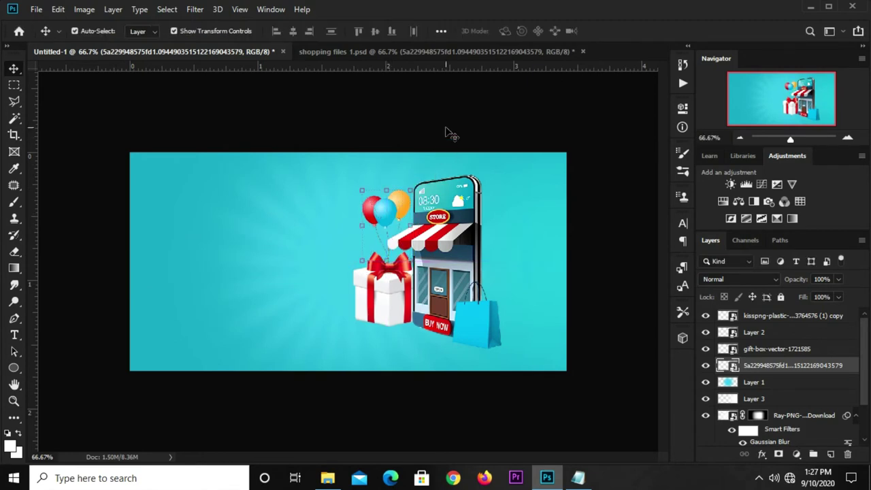
pyautogui.click(389, 206)
pyautogui.click(420, 136)
pyautogui.click(383, 207)
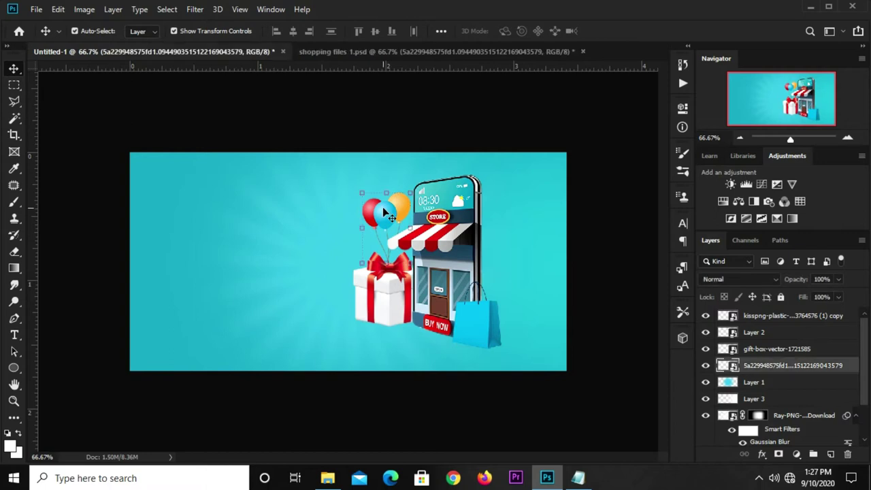
pyautogui.click(400, 124)
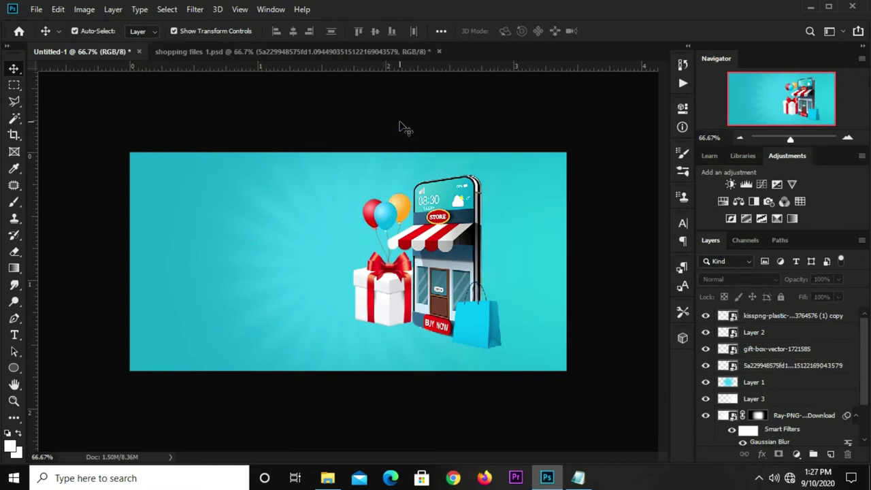
# Step: Enlarge the blue shopping bag to about 43%
pyautogui.keyDown('ctrl'); pyautogui.click(479, 332); pyautogui.keyUp('ctrl')
pyautogui.hotkey('ctrl', 't')
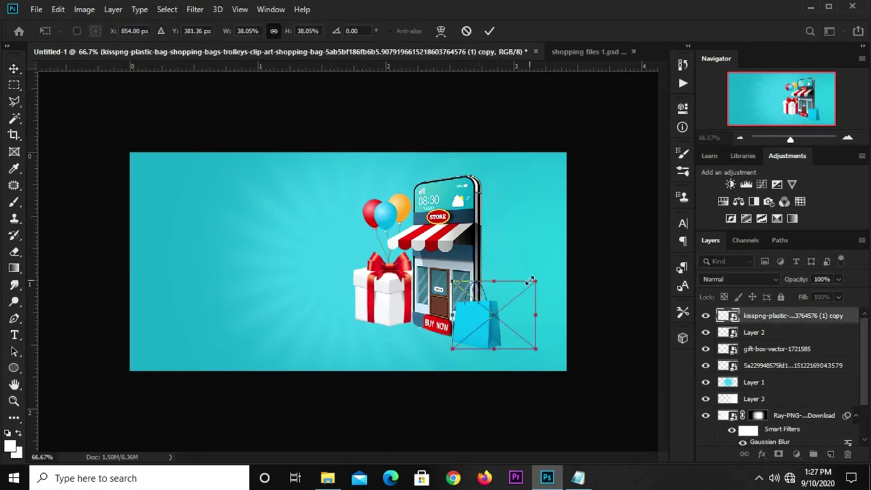
pyautogui.moveTo(535, 279); pyautogui.dragTo(545, 272)
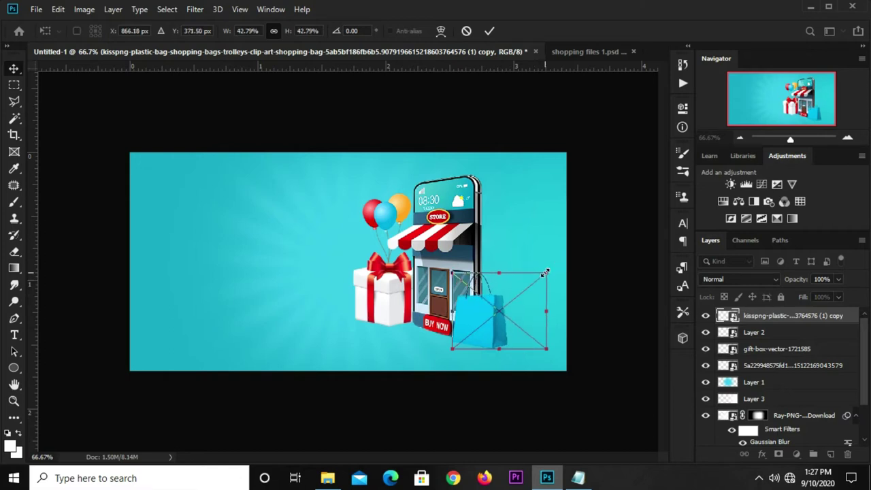
pyautogui.press('Return')
pyautogui.click(591, 258)
# Step: Add a Curves adjustment clipped to the shopping bag, pulling the curve down to darken it
pyautogui.click(480, 330)
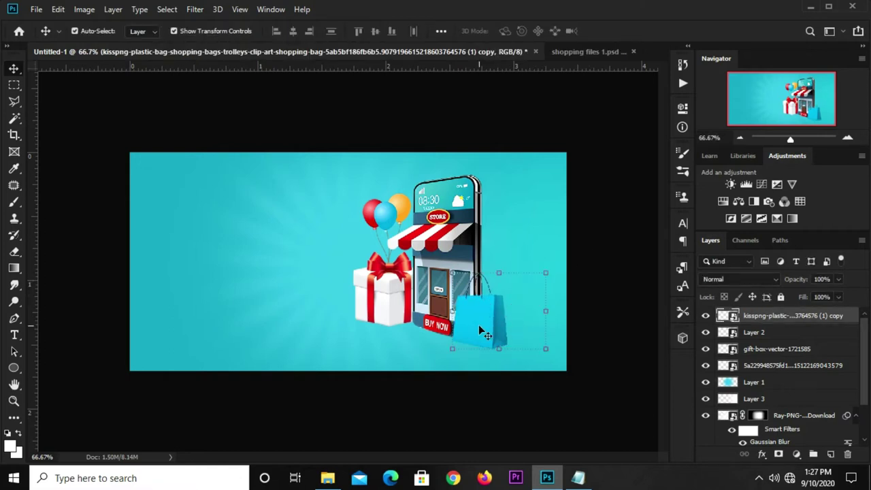
pyautogui.click(796, 455)
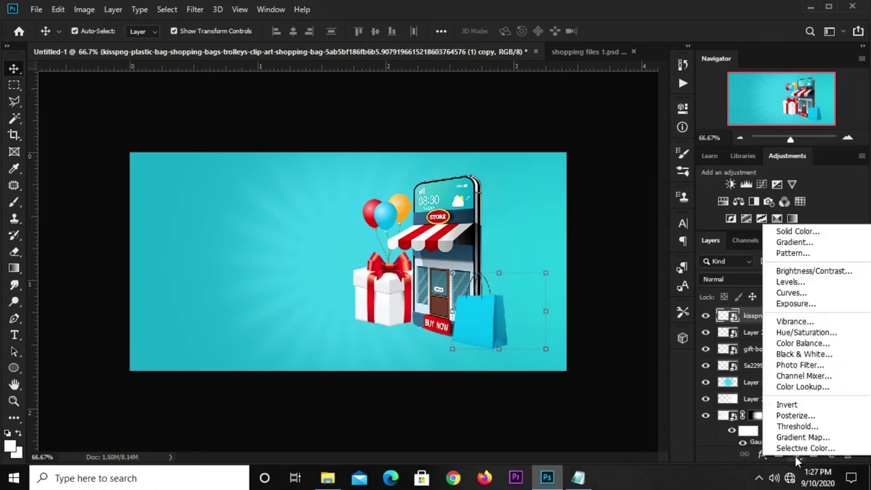
pyautogui.click(790, 293)
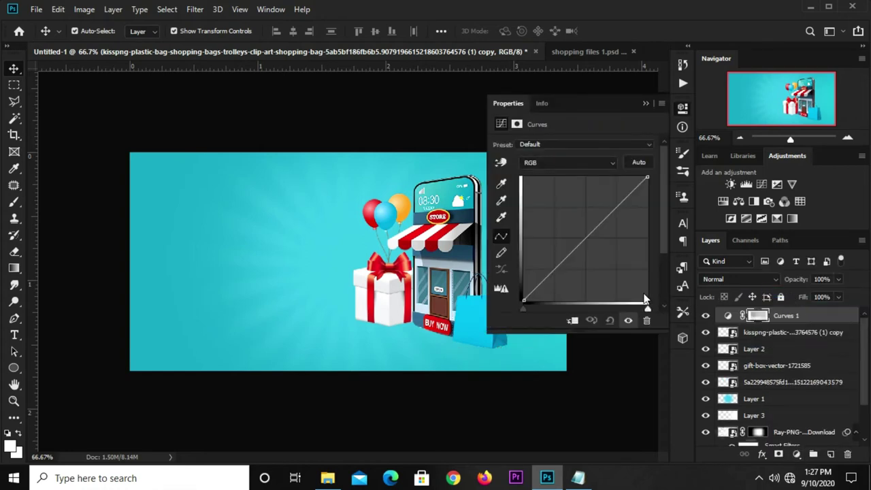
pyautogui.click(571, 322)
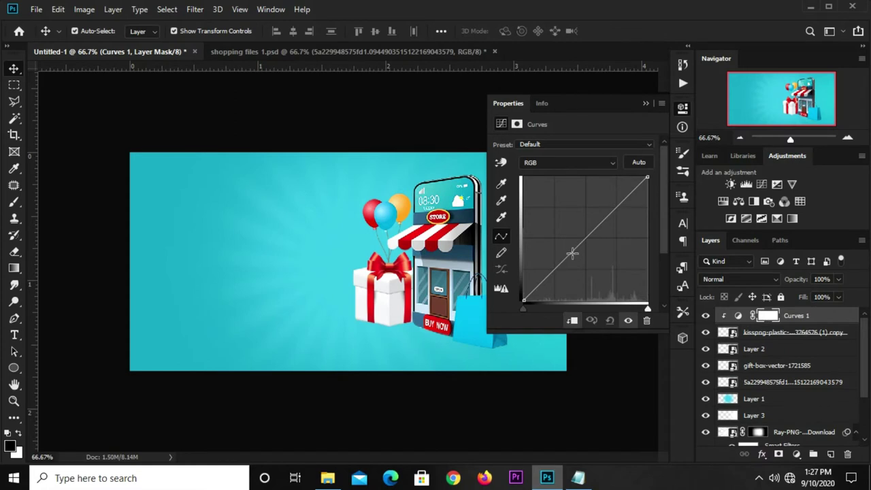
pyautogui.moveTo(572, 253); pyautogui.dragTo(577, 259)
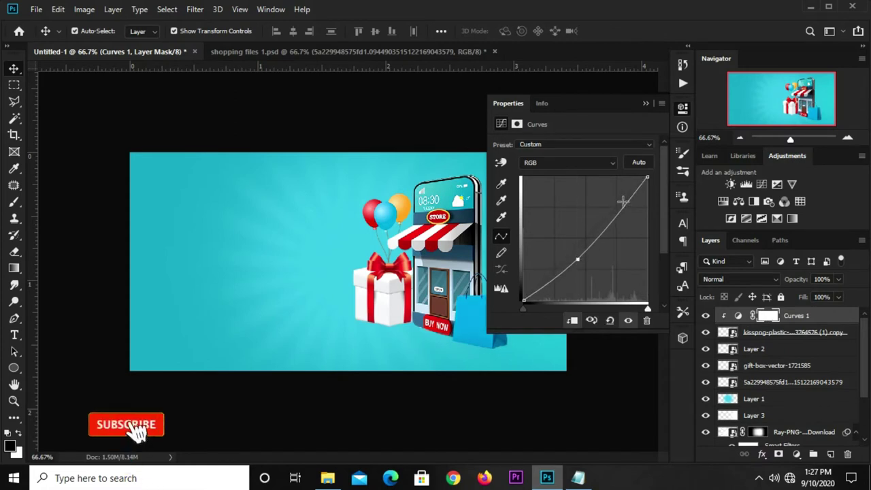
pyautogui.click(645, 104)
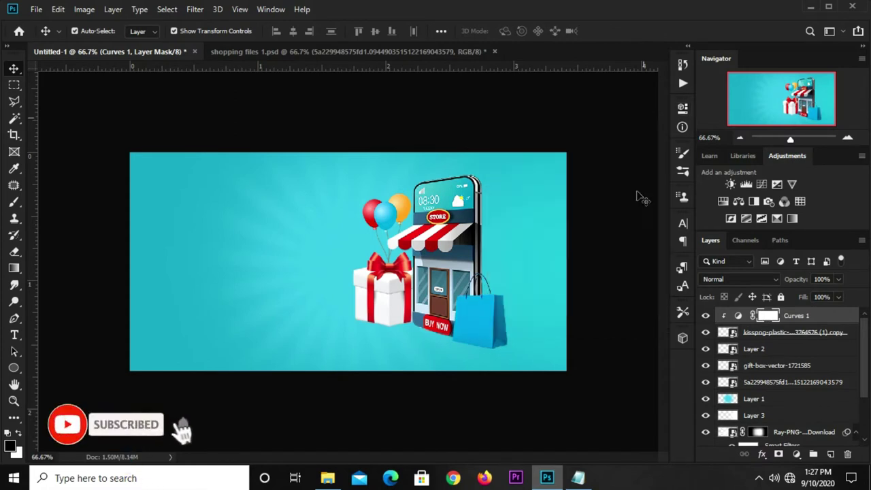
pyautogui.click(706, 316)
pyautogui.click(599, 262)
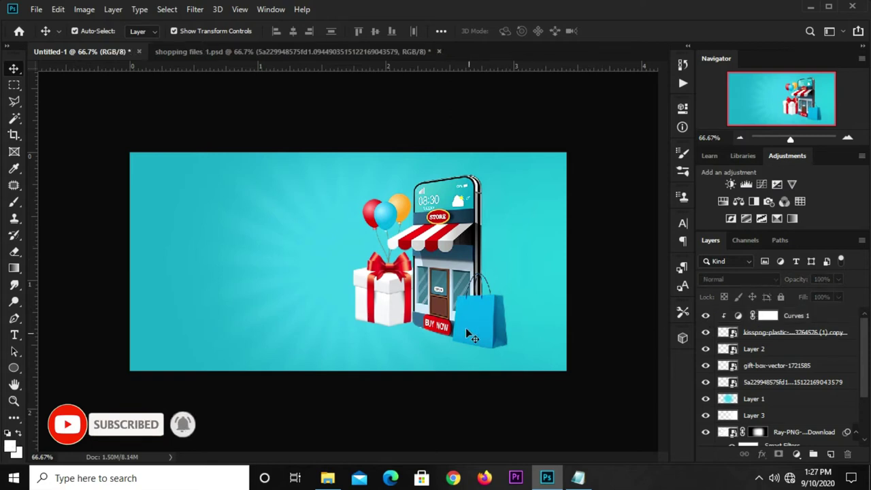
pyautogui.click(466, 329)
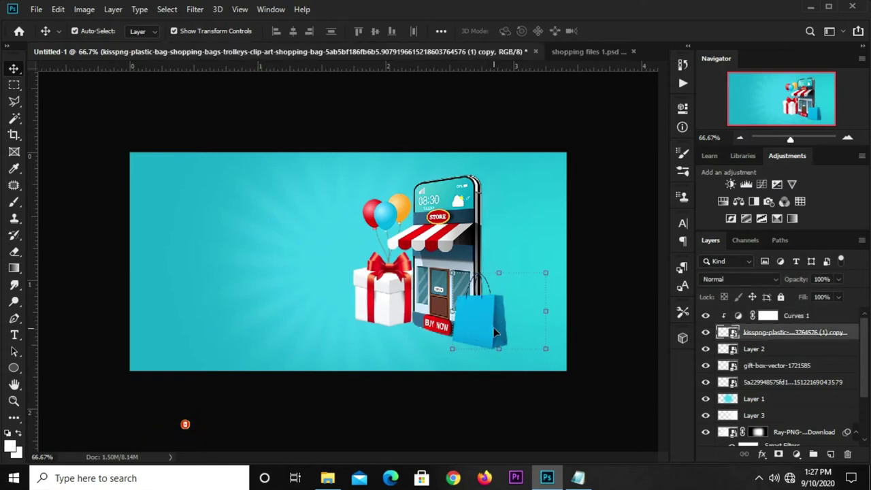
# Step: Duplicate the shopping bag in front of the shop door and clip Curves 1 to the bag below
pyautogui.hotkey('ctrl', 'j')
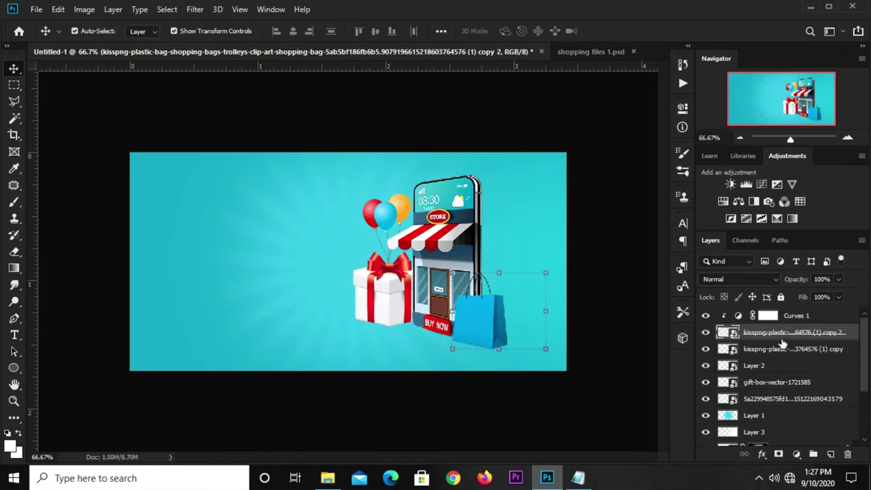
pyautogui.moveTo(485, 311); pyautogui.dragTo(416, 328)
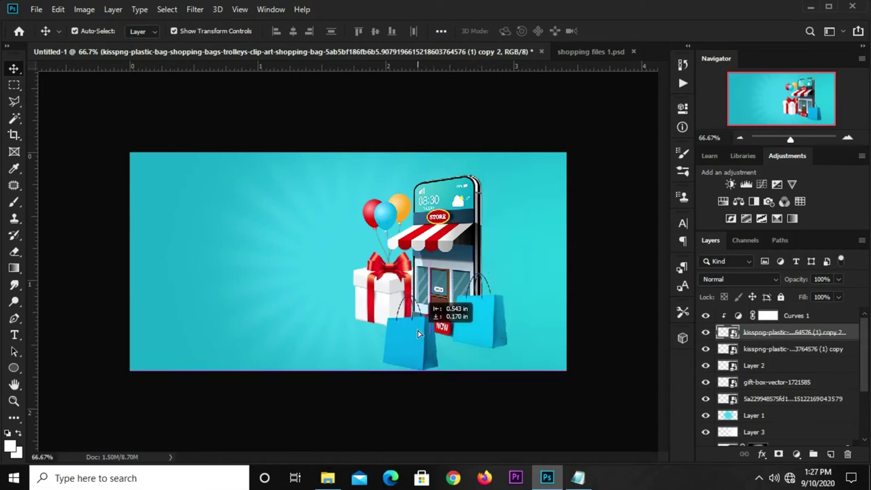
pyautogui.moveTo(787, 333); pyautogui.dragTo(785, 309)
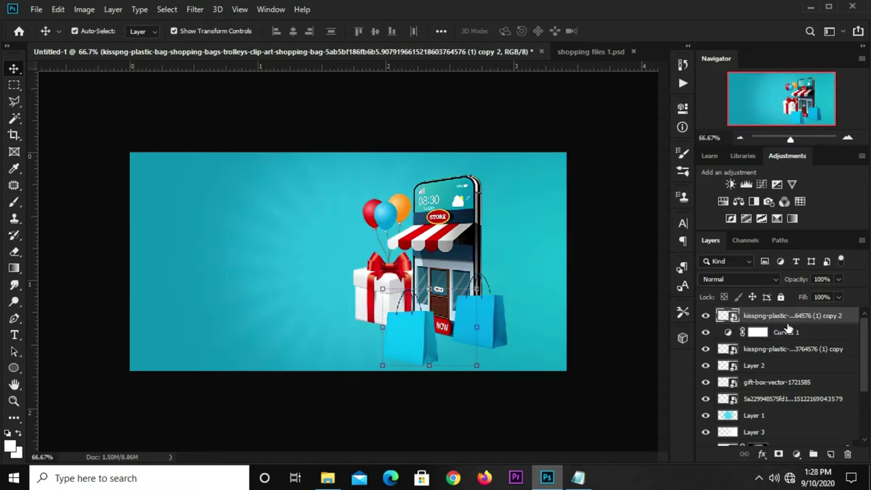
pyautogui.click(791, 335)
pyautogui.rightClick(805, 337)
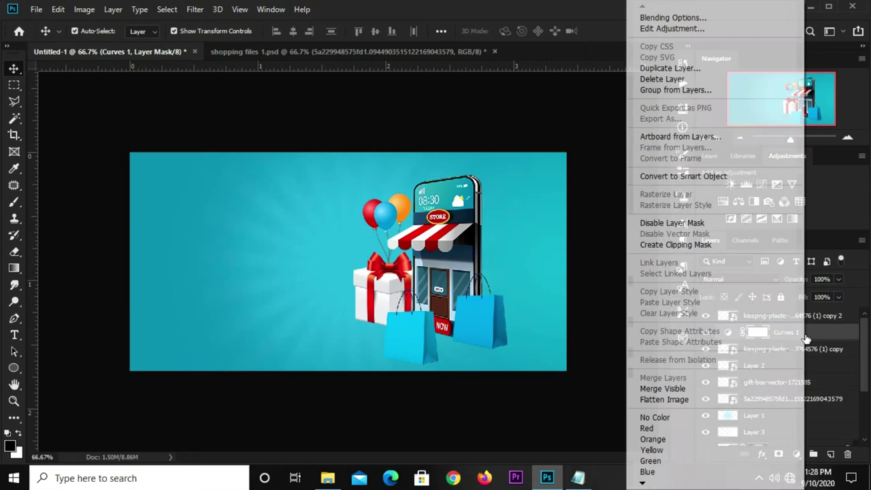
pyautogui.click(676, 244)
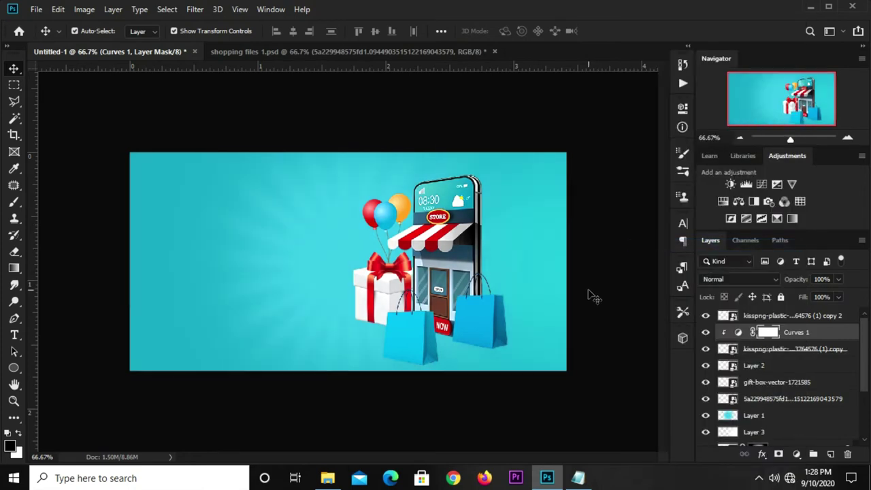
# Step: Scale the bag copy 2 down to about 30% and set it beside the first bag
pyautogui.click(488, 331)
pyautogui.click(415, 348)
pyautogui.press('ctrl')
pyautogui.hotkey('ctrl', 't')
pyautogui.moveTo(384, 364)
pyautogui.mouseDown()
pyautogui.moveTo(408, 345)
pyautogui.moveTo(473, 322)
pyautogui.mouseUp()
pyautogui.press('Return')
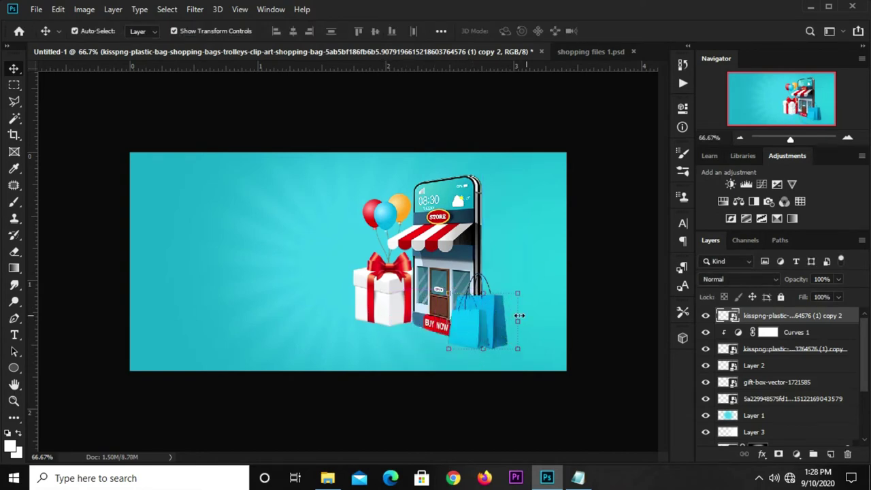
pyautogui.click(511, 342)
pyautogui.moveTo(468, 332); pyautogui.dragTo(470, 339)
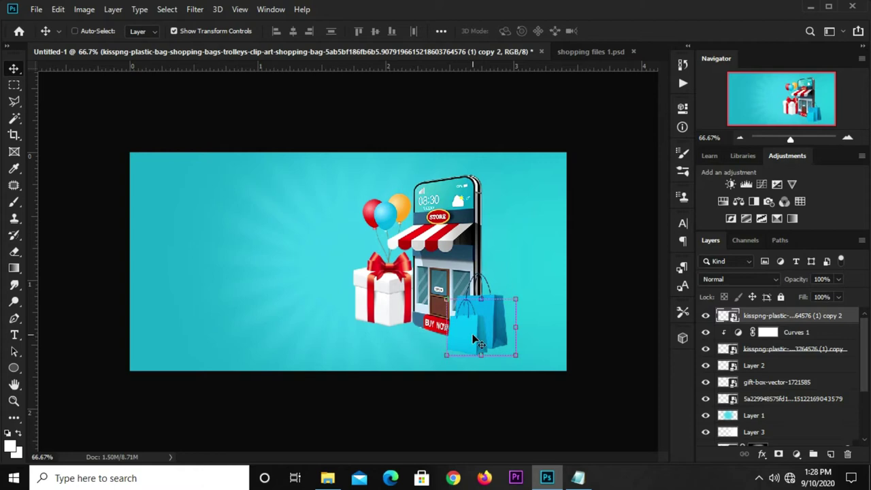
pyautogui.hotkey('ctrl', 't')
pyautogui.moveTo(446, 352); pyautogui.dragTo(448, 349)
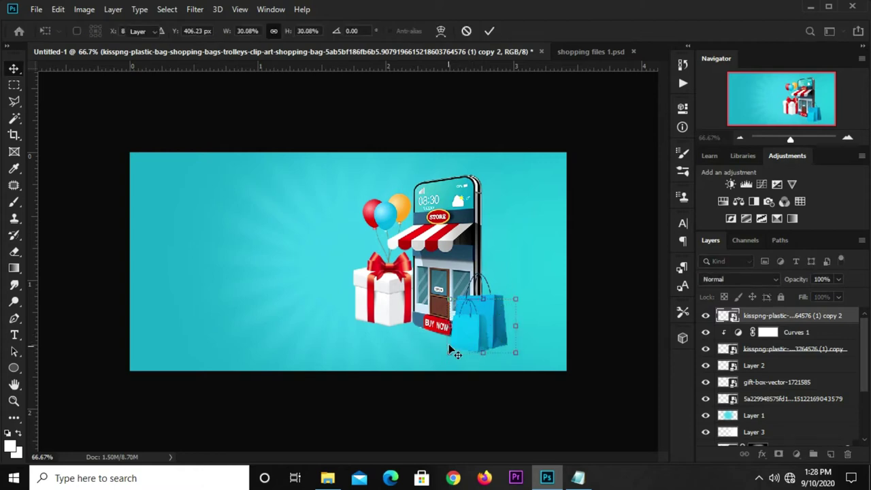
pyautogui.press('Return')
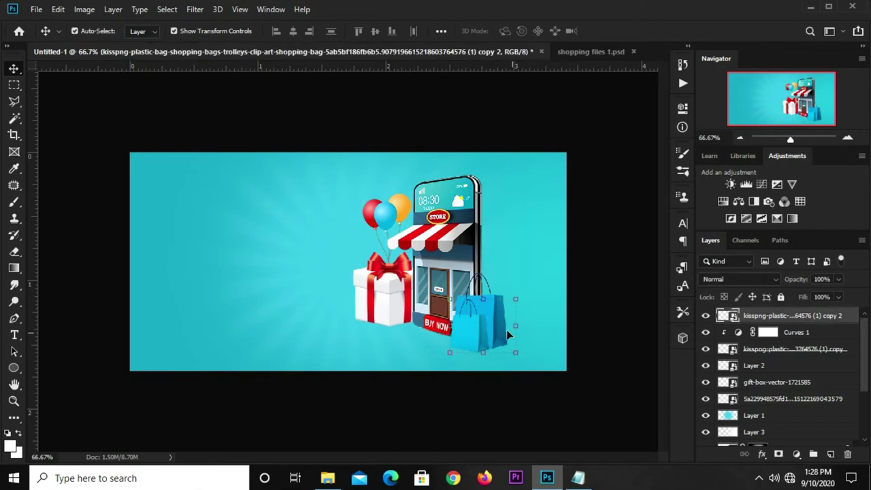
# Step: Add a Hue/Saturation adjustment clipped to the front shopping bag
pyautogui.click(797, 454)
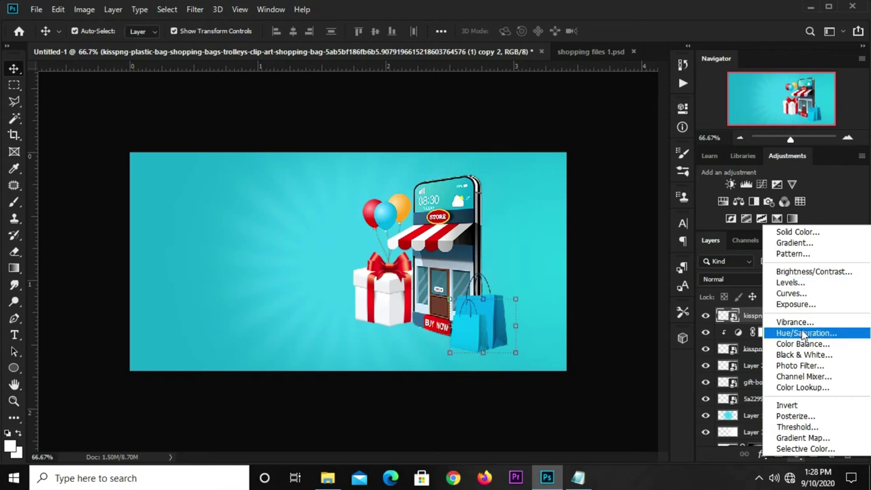
pyautogui.click(806, 332)
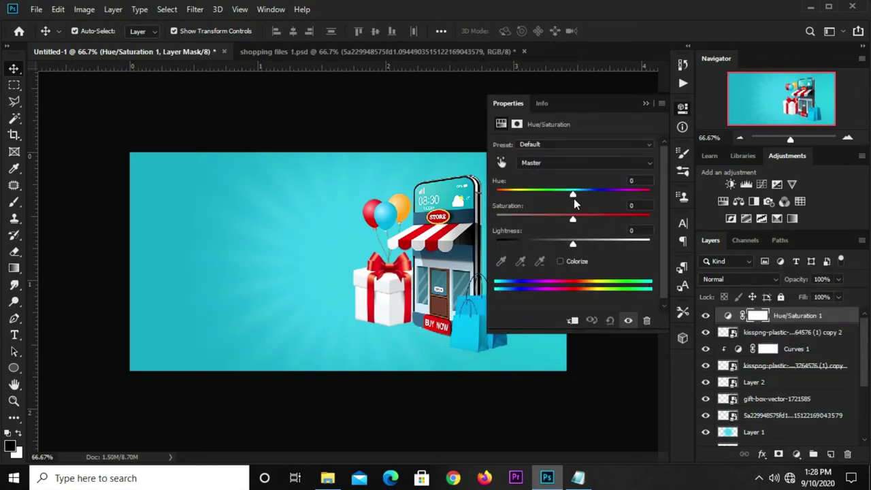
pyautogui.moveTo(576, 196); pyautogui.dragTo(593, 197)
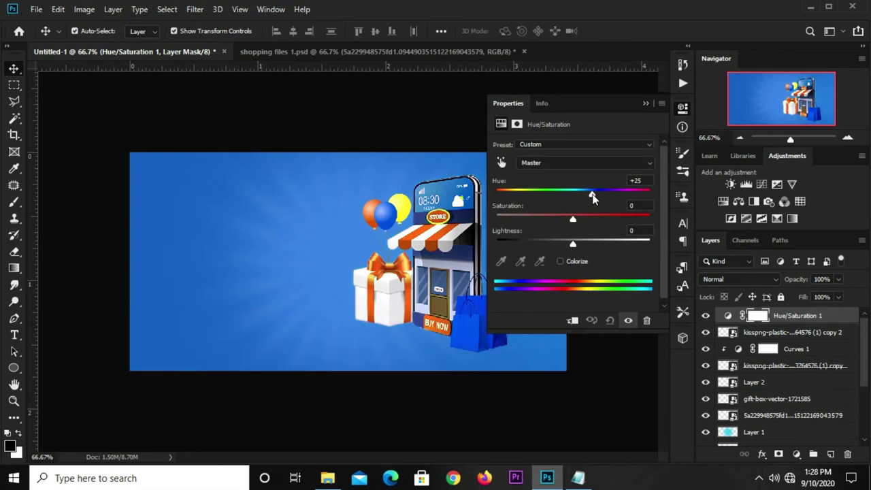
pyautogui.click(573, 320)
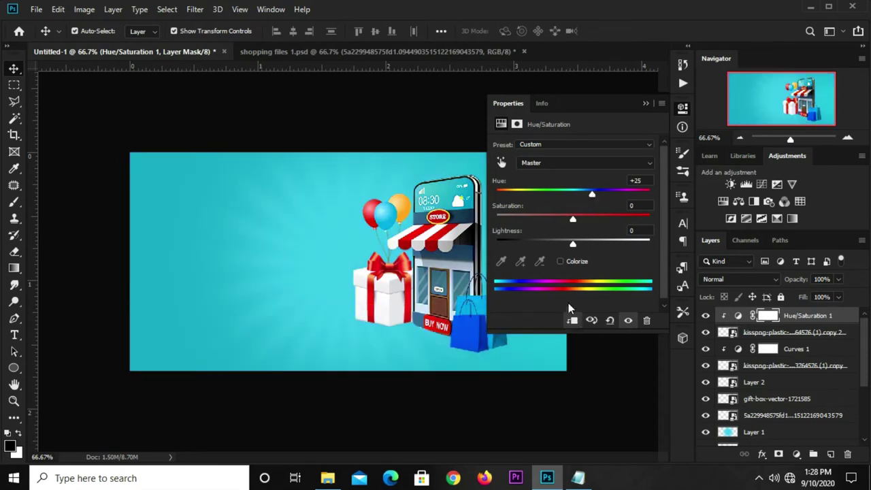
pyautogui.moveTo(592, 195); pyautogui.dragTo(628, 191)
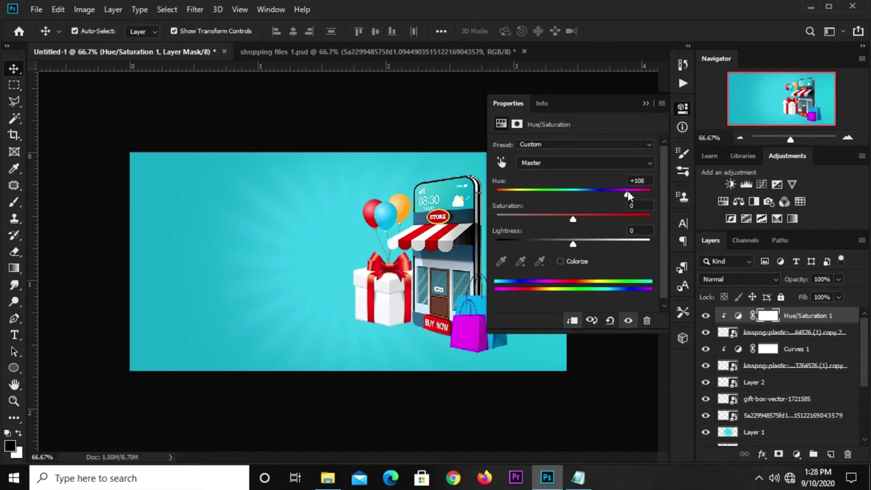
pyautogui.moveTo(627, 190); pyautogui.dragTo(630, 190)
# Step: Colorize the bag with Hue 186 and Saturation 71
pyautogui.click(569, 261)
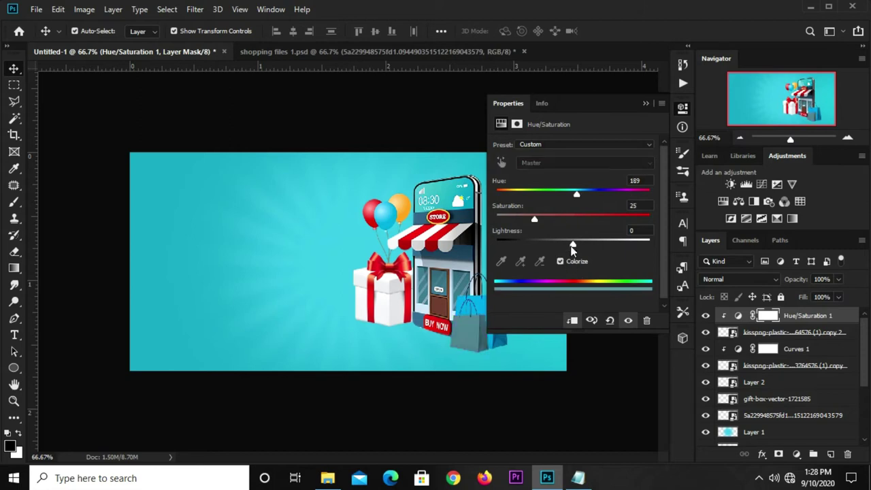
pyautogui.moveTo(576, 194); pyautogui.dragTo(578, 195)
pyautogui.click(648, 181)
pyautogui.write('186')
pyautogui.moveTo(534, 219); pyautogui.dragTo(578, 220)
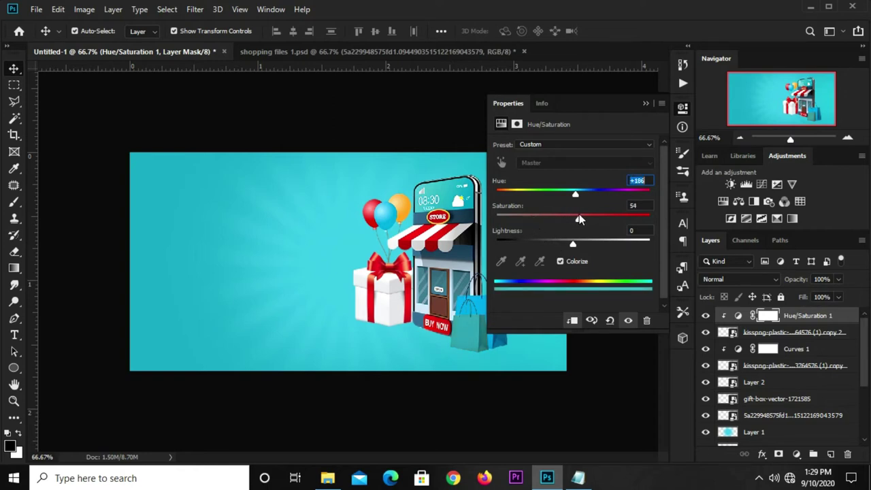
pyautogui.moveTo(579, 218); pyautogui.dragTo(604, 219)
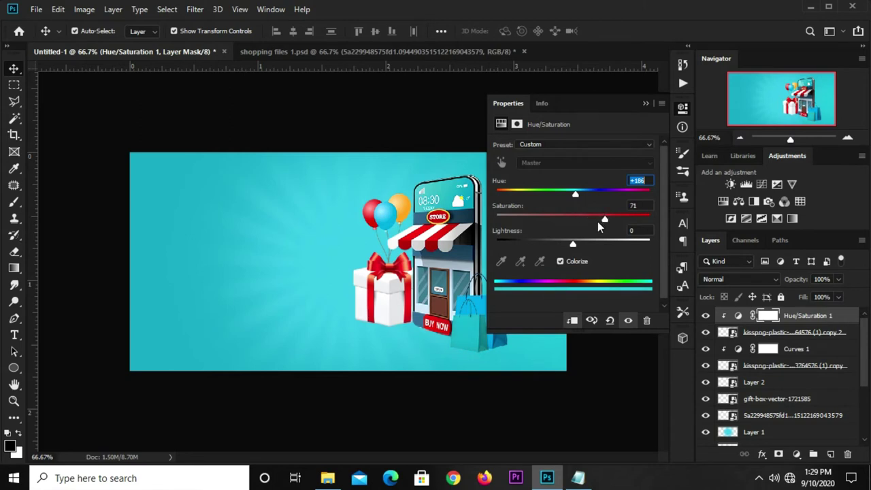
pyautogui.click(635, 205)
# Step: Lower the tint's lightness for a dark teal bag and compare it before and after
pyautogui.moveTo(571, 244); pyautogui.dragTo(511, 248)
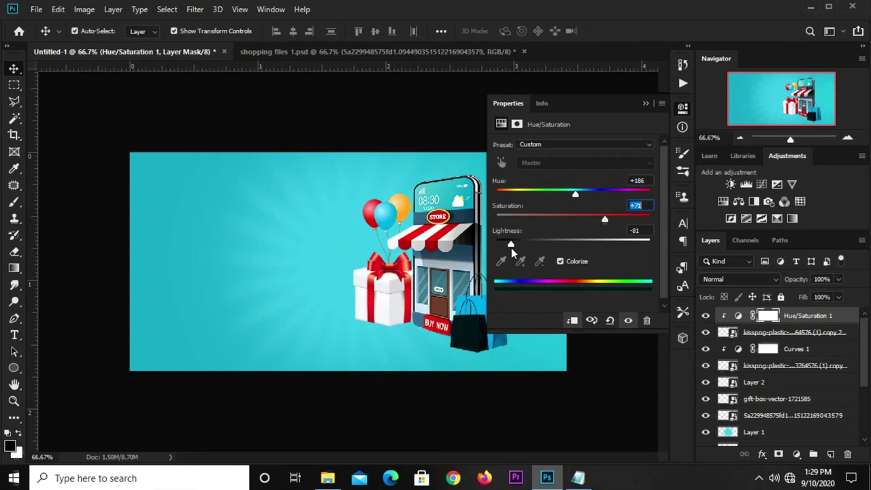
pyautogui.moveTo(512, 248); pyautogui.dragTo(513, 247)
pyautogui.moveTo(515, 247)
pyautogui.mouseDown()
pyautogui.moveTo(556, 249)
pyautogui.moveTo(539, 251)
pyautogui.mouseUp()
pyautogui.click(644, 230)
pyautogui.click(644, 105)
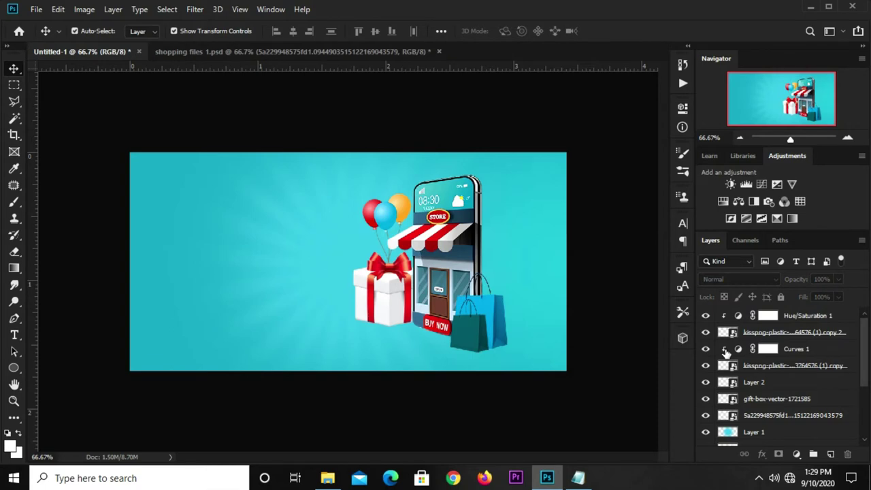
pyautogui.click(706, 315)
# Step: Copy the word 'Shopping' from the banner text notes
pyautogui.click(577, 478)
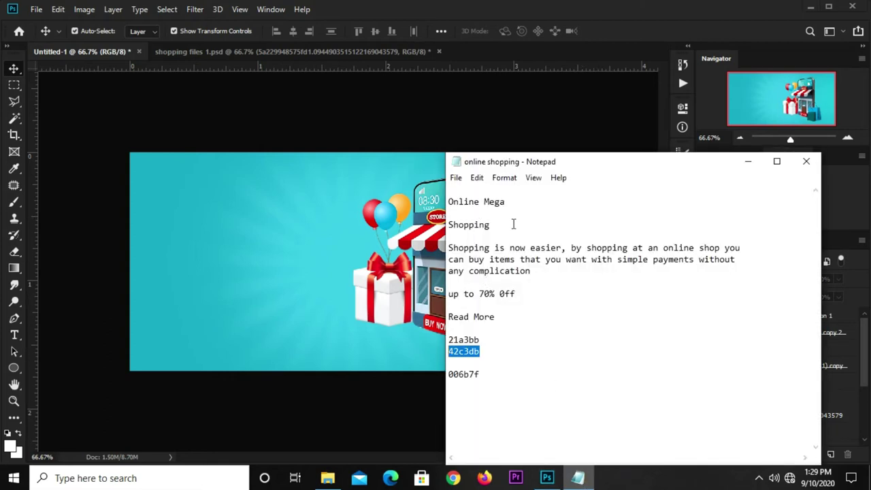
pyautogui.doubleClick(486, 226)
pyautogui.rightClick(454, 223)
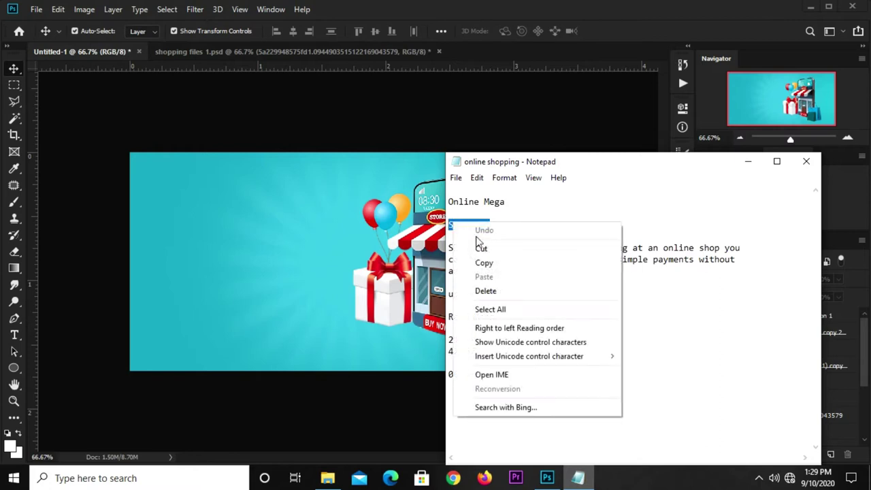
pyautogui.click(487, 264)
# Step: Create a 'Shopping' text layer at a vertical guide near the banner's left edge
pyautogui.click(346, 111)
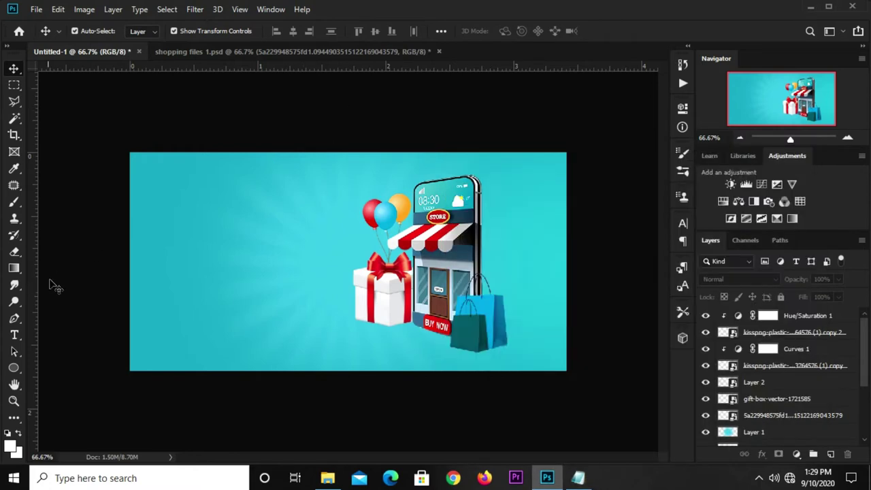
pyautogui.click(14, 334)
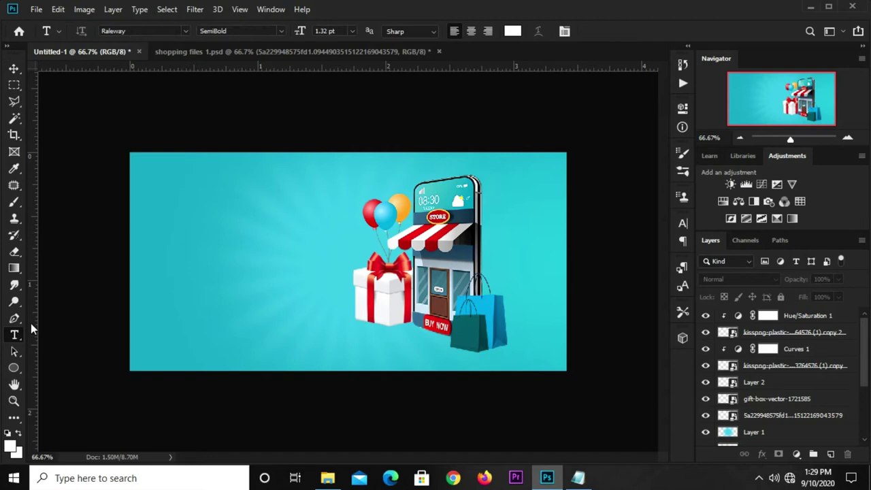
pyautogui.moveTo(79, 329); pyautogui.dragTo(150, 331)
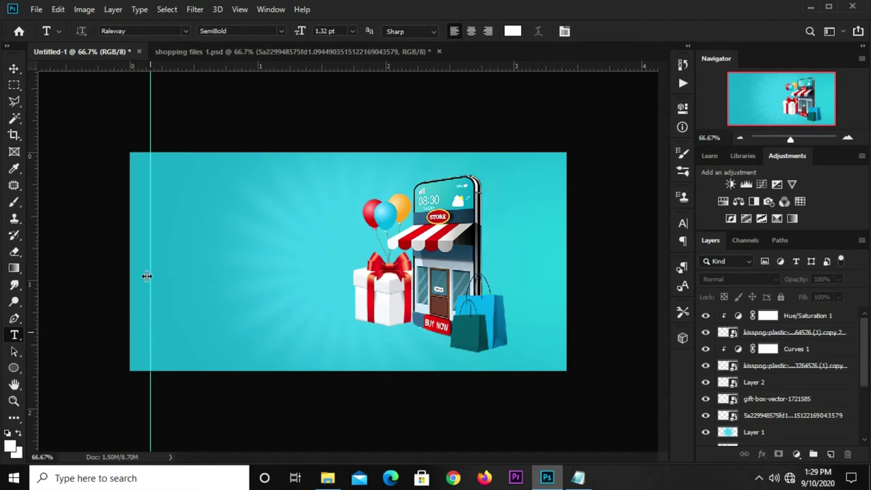
pyautogui.click(156, 220)
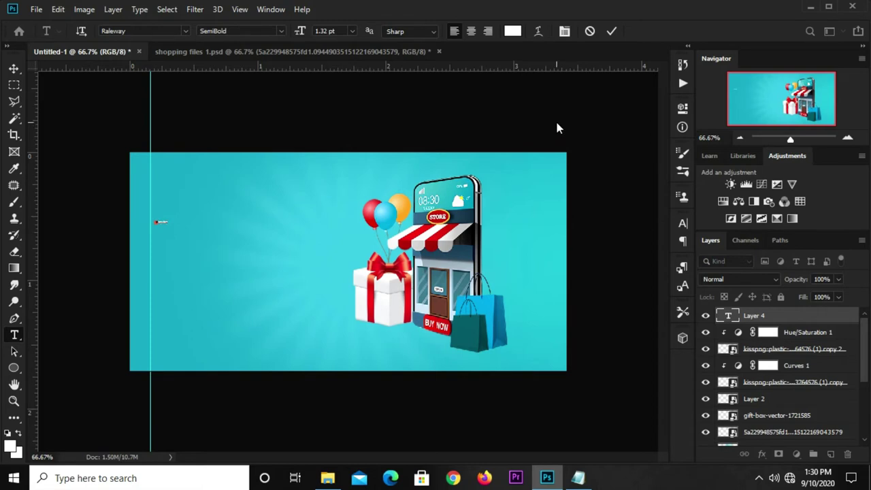
pyautogui.click(574, 194)
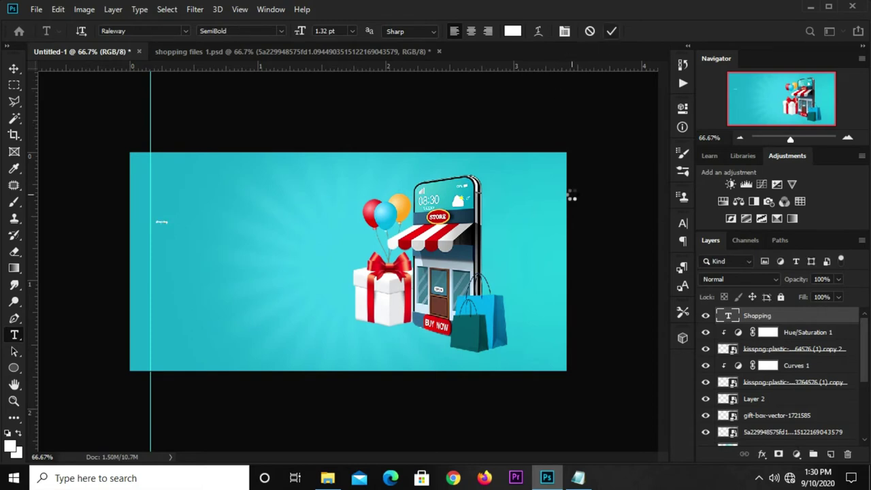
pyautogui.press('v')
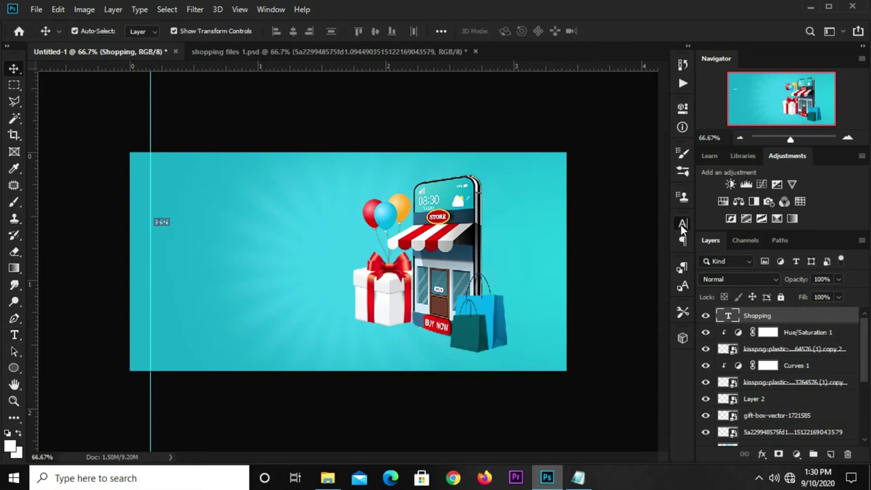
# Step: Set the Shopping headline to 17 pt Raleway Bold
pyautogui.click(682, 225)
pyautogui.click(590, 257)
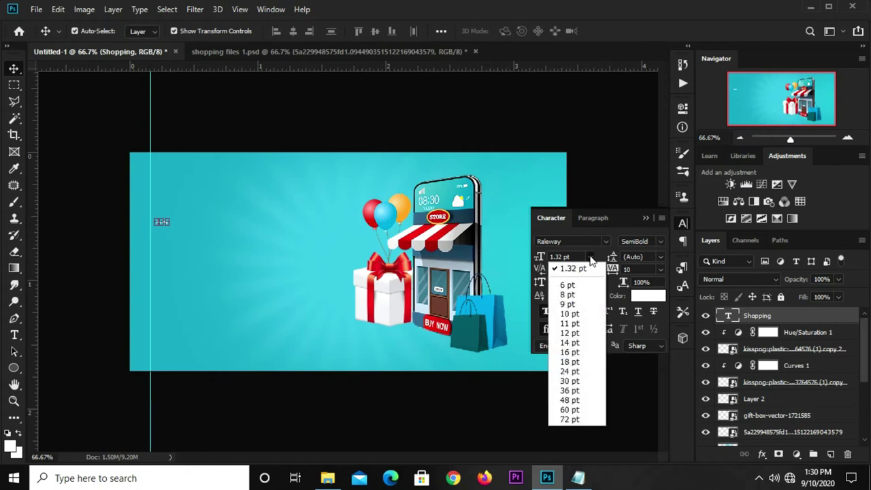
pyautogui.click(575, 261)
pyautogui.write('17')
pyautogui.press('Return')
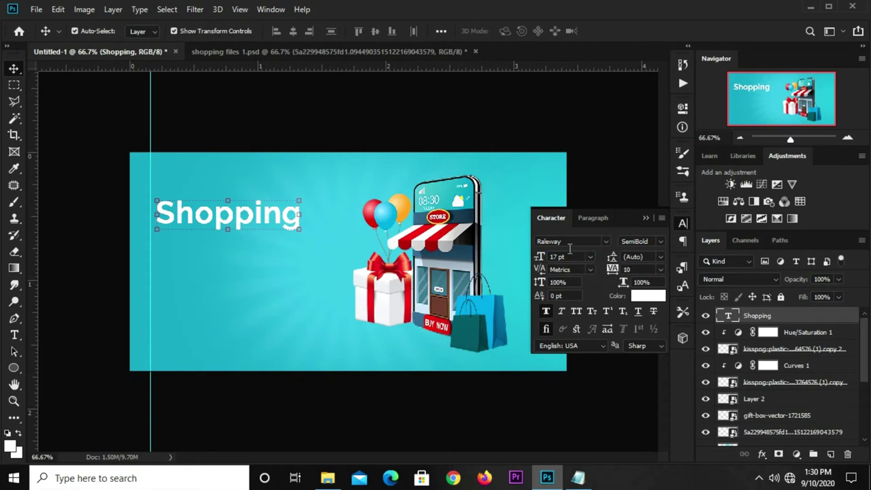
pyautogui.click(591, 242)
pyautogui.click(654, 241)
pyautogui.click(657, 379)
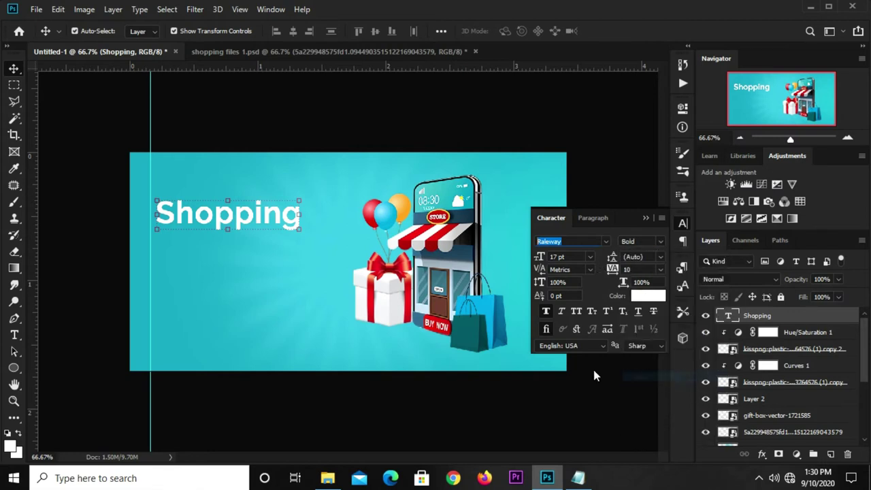
# Step: Move the headline down slightly and duplicate it as a second line below
pyautogui.moveTo(240, 224); pyautogui.dragTo(233, 247)
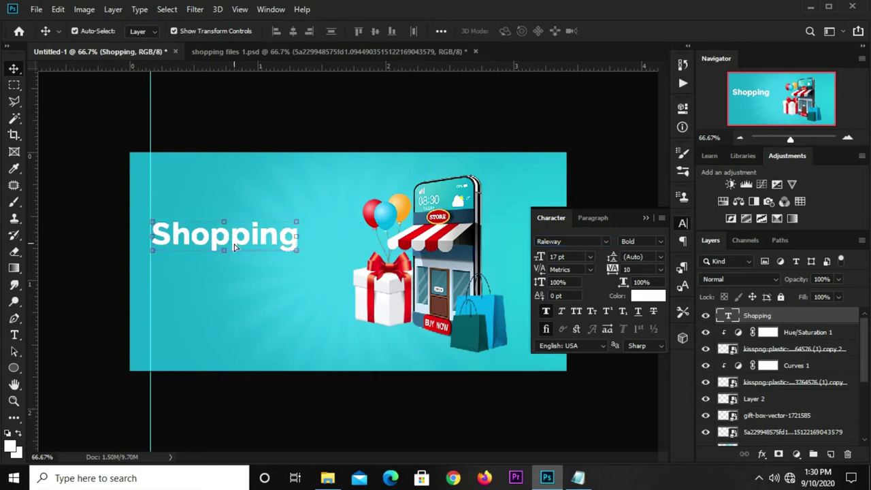
pyautogui.click(263, 418)
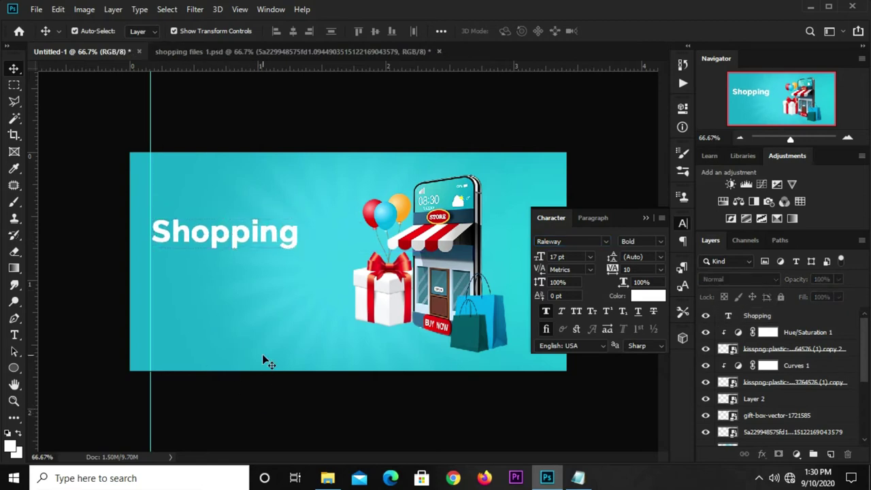
pyautogui.click(236, 241)
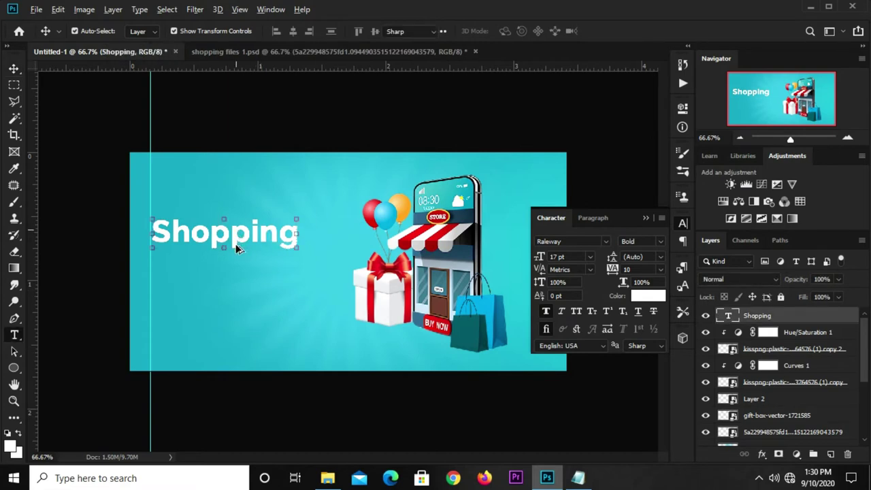
pyautogui.doubleClick(236, 262)
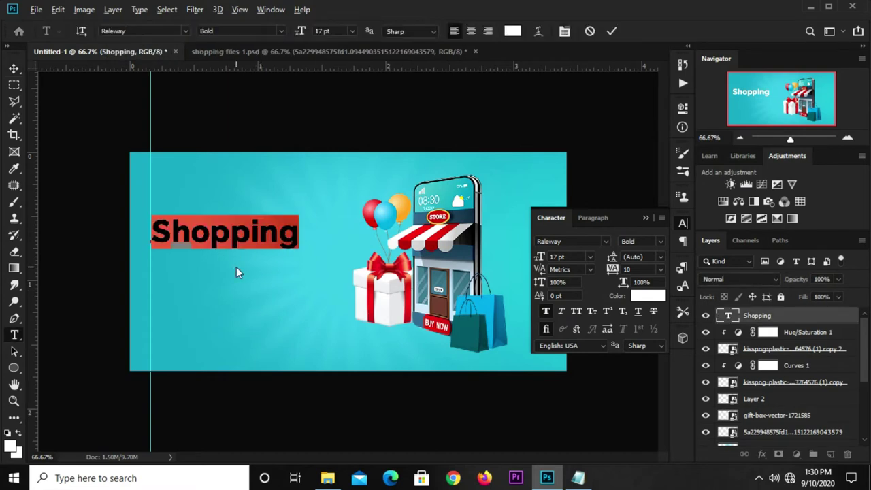
pyautogui.click(611, 31)
pyautogui.press('v')
pyautogui.moveTo(232, 229); pyautogui.dragTo(231, 262)
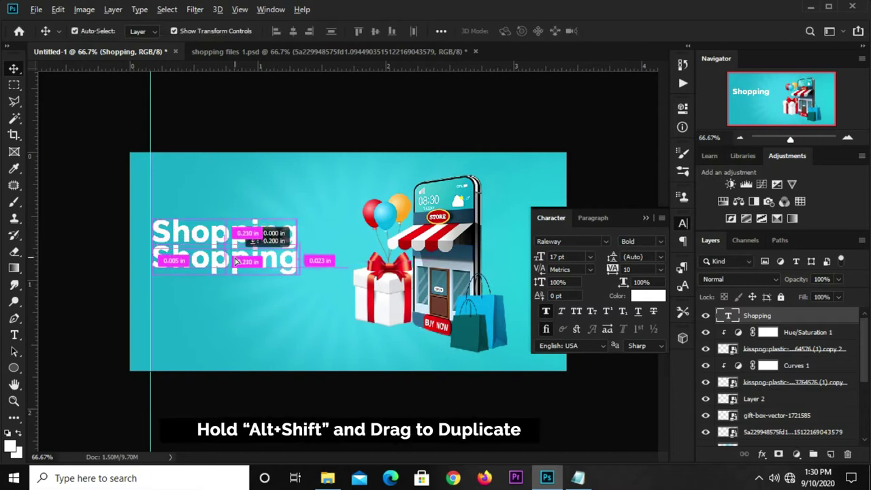
# Step: Set the duplicated Shopping text to 6 pt SemiBold
pyautogui.click(591, 257)
pyautogui.click(572, 286)
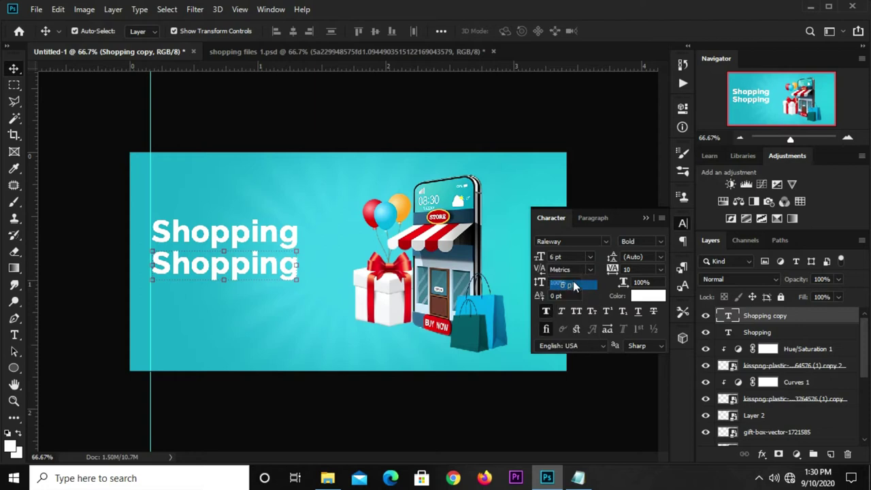
pyautogui.click(659, 243)
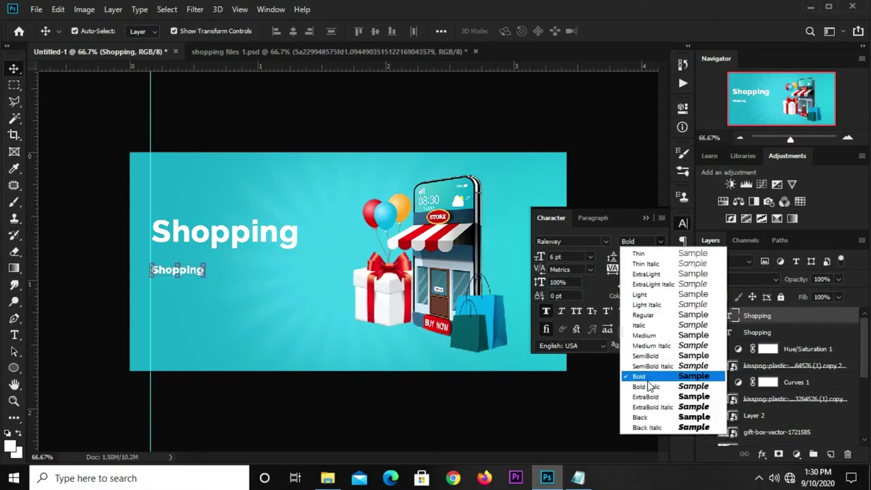
pyautogui.click(650, 354)
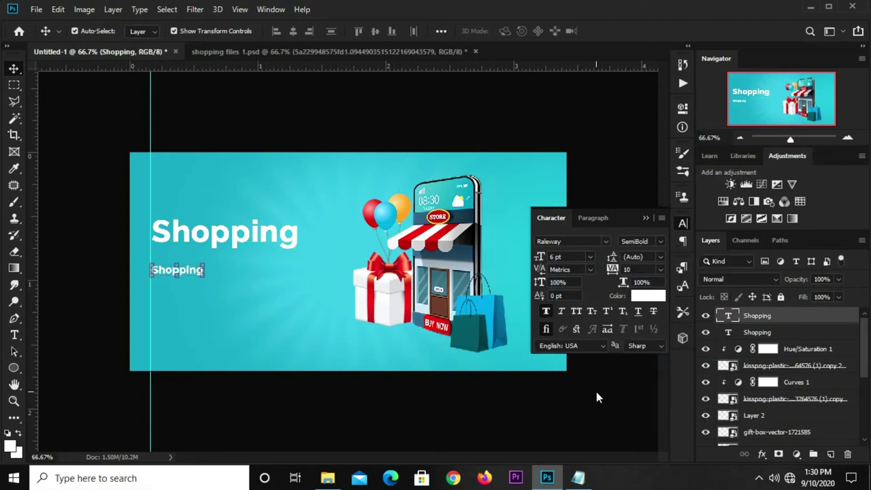
# Step: Replace the small Shopping copy with the body paragraph copied from Notepad
pyautogui.click(578, 478)
pyautogui.moveTo(530, 271); pyautogui.dragTo(448, 247)
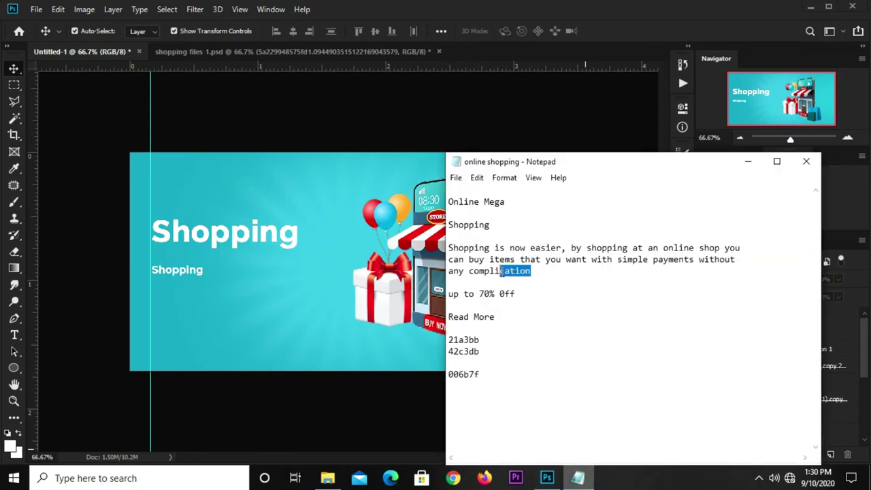
pyautogui.rightClick(450, 251)
pyautogui.click(502, 293)
pyautogui.click(292, 347)
pyautogui.click(14, 335)
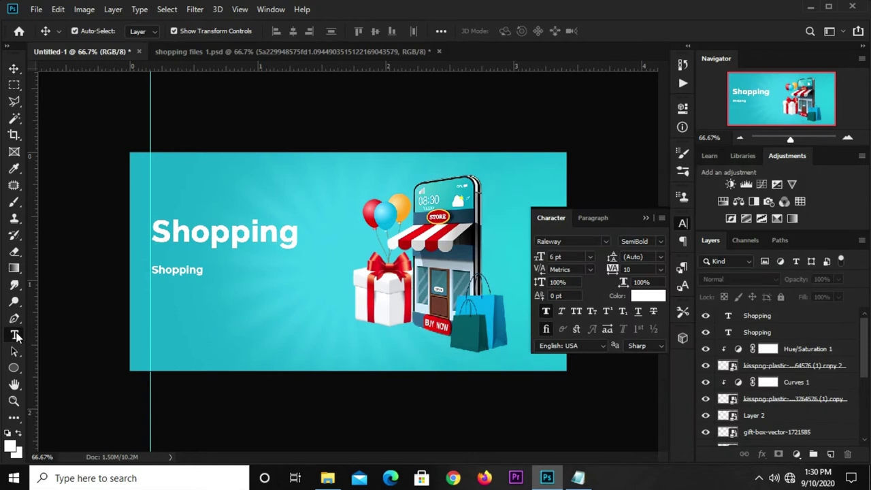
pyautogui.click(172, 269)
pyautogui.doubleClick(173, 269)
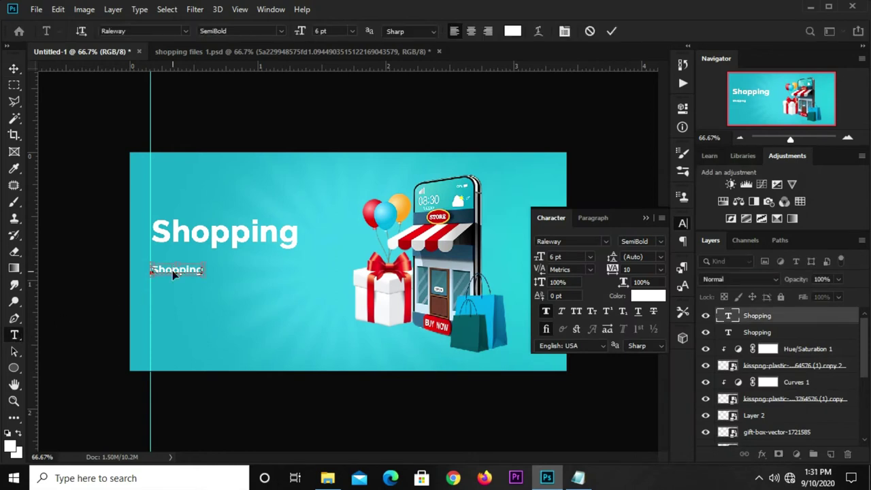
pyautogui.hotkey('ctrl', 'v')
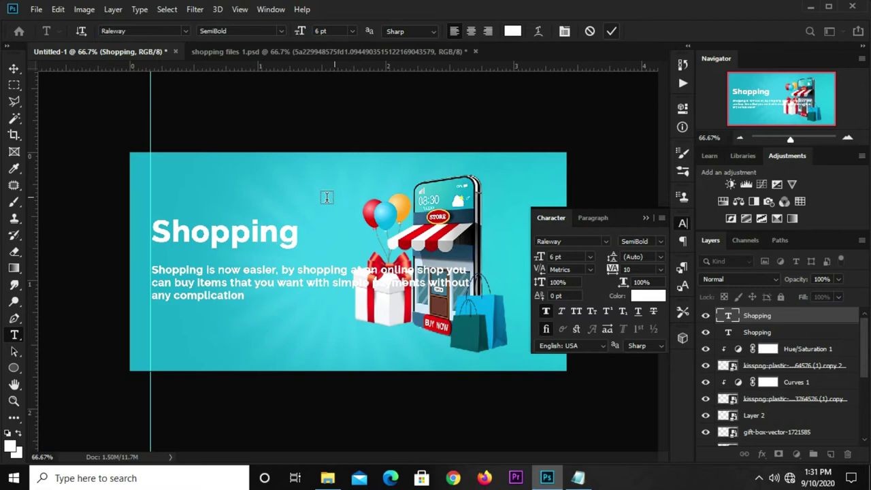
pyautogui.click(304, 218)
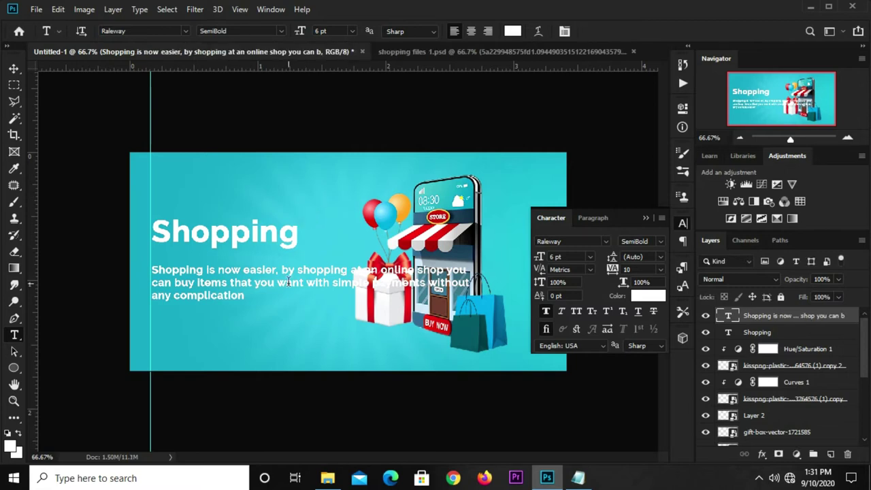
# Step: Move the paragraph under the headline and reflow it into three lines
pyautogui.press('v')
pyautogui.moveTo(301, 281)
pyautogui.mouseDown()
pyautogui.moveTo(248, 287)
pyautogui.moveTo(328, 271)
pyautogui.mouseUp()
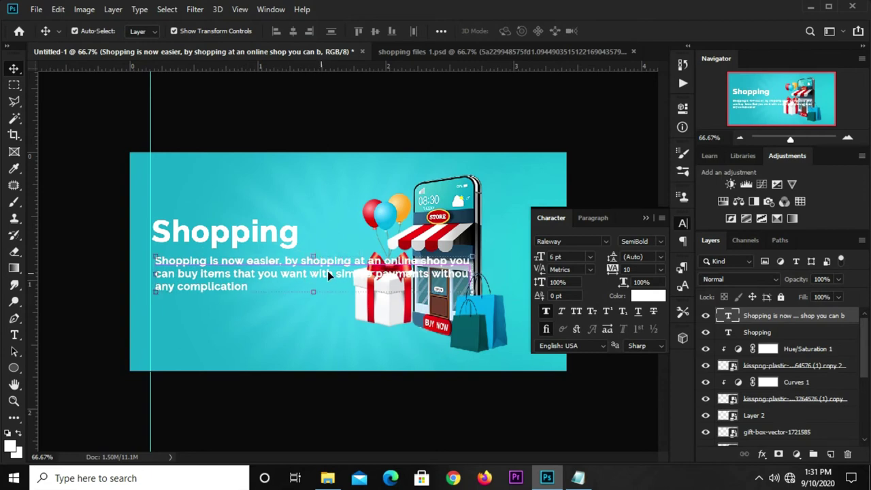
pyautogui.press('t')
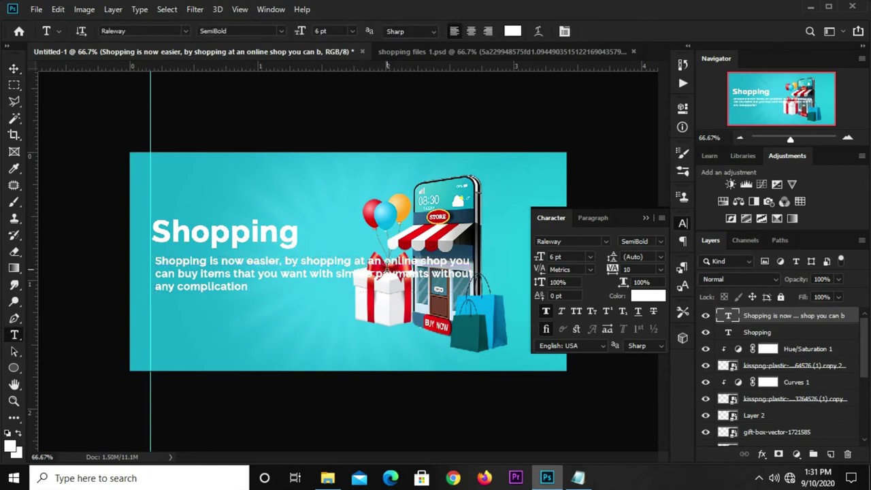
pyautogui.click(383, 265)
pyautogui.press('Return')
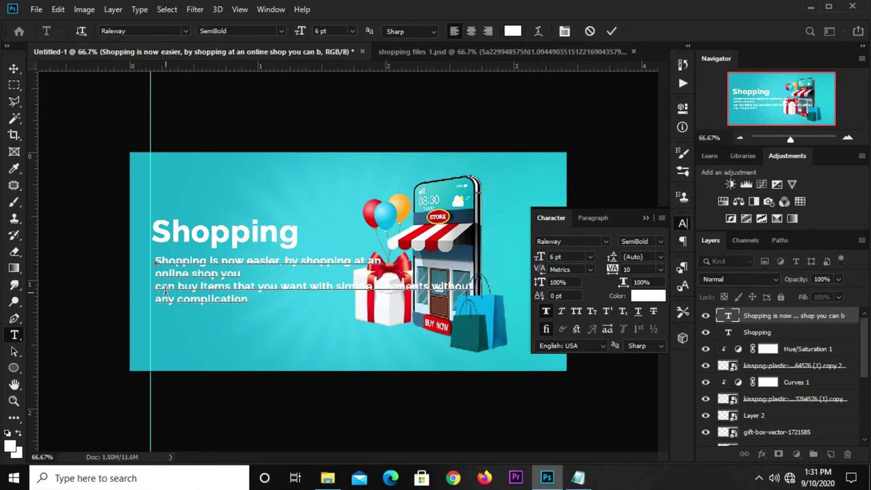
pyautogui.click(164, 290)
pyautogui.press('BackSpace')
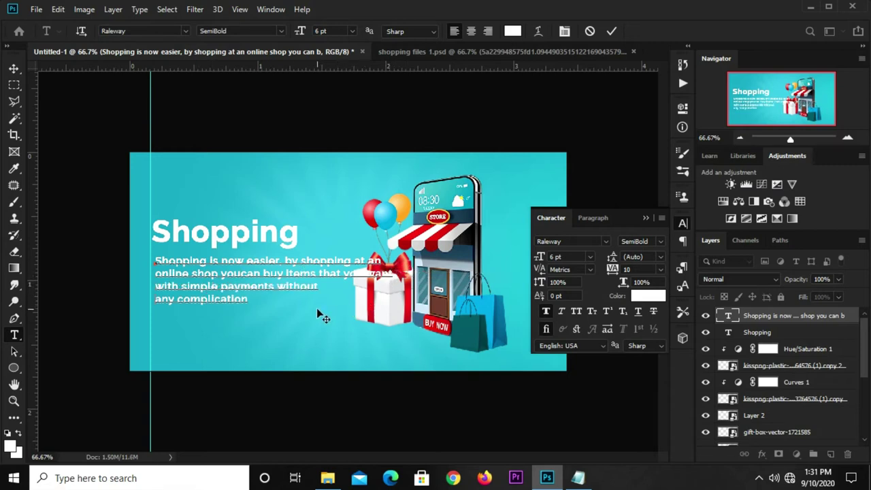
pyautogui.press('BackSpace')
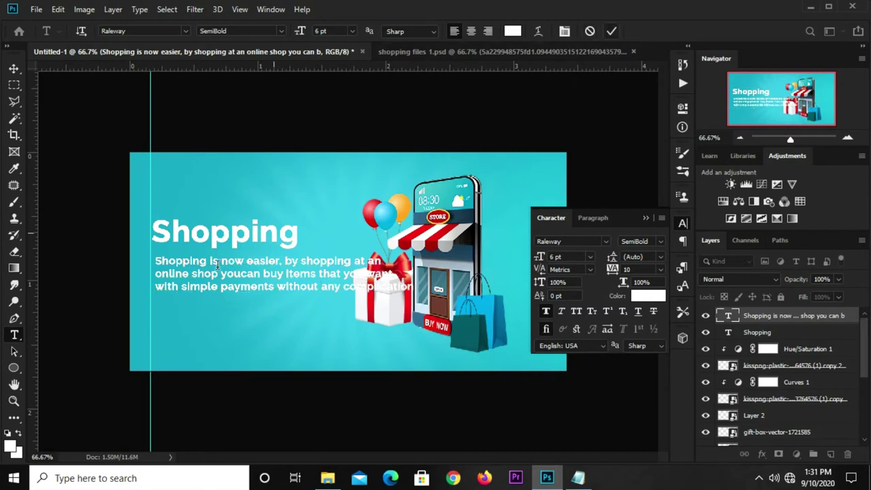
pyautogui.click(16, 69)
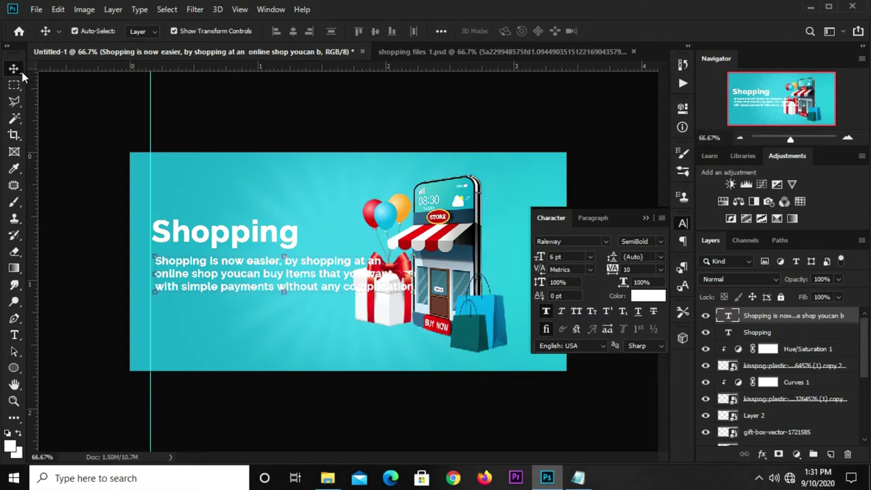
# Step: Scale the paragraph down to about 82% and nudge it up-left
pyautogui.moveTo(413, 259); pyautogui.dragTo(340, 267)
pyautogui.click(646, 218)
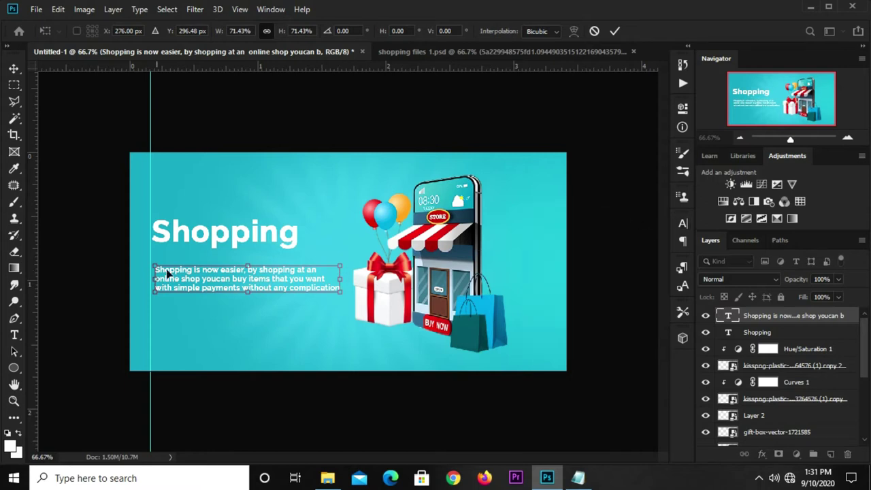
pyautogui.moveTo(161, 276); pyautogui.dragTo(157, 274)
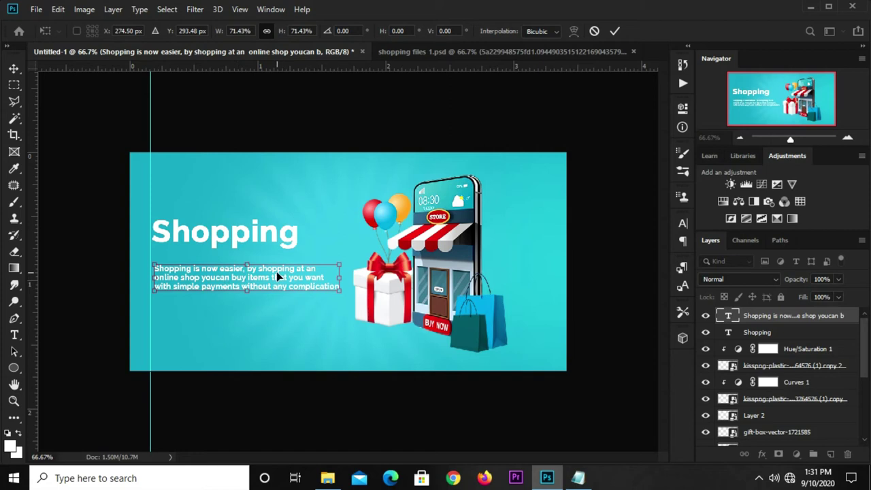
# Step: Commit the paragraph resize and group the storefront illustration layers into Group 1
pyautogui.press('Left')
pyautogui.press('Left')
pyautogui.press('Left')
pyautogui.press('Left')
pyautogui.press('Left')
pyautogui.press('Left')
pyautogui.press('Left')
pyautogui.press('Left')
pyautogui.press('Return')
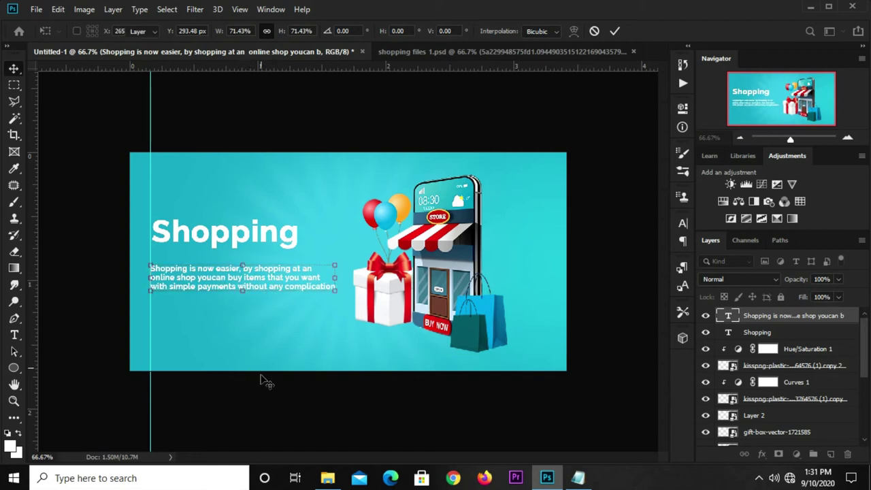
pyautogui.click(449, 253)
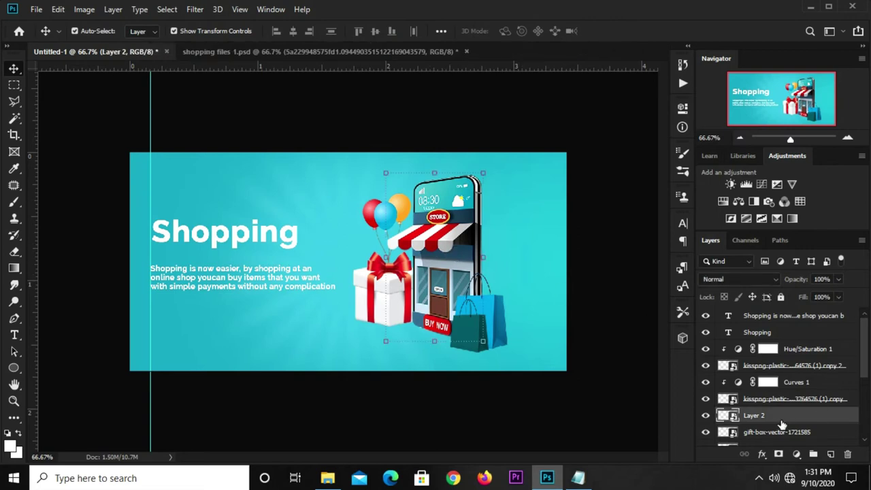
pyautogui.scroll(-1, 782, 424)
pyautogui.scroll(-1, 749, 422)
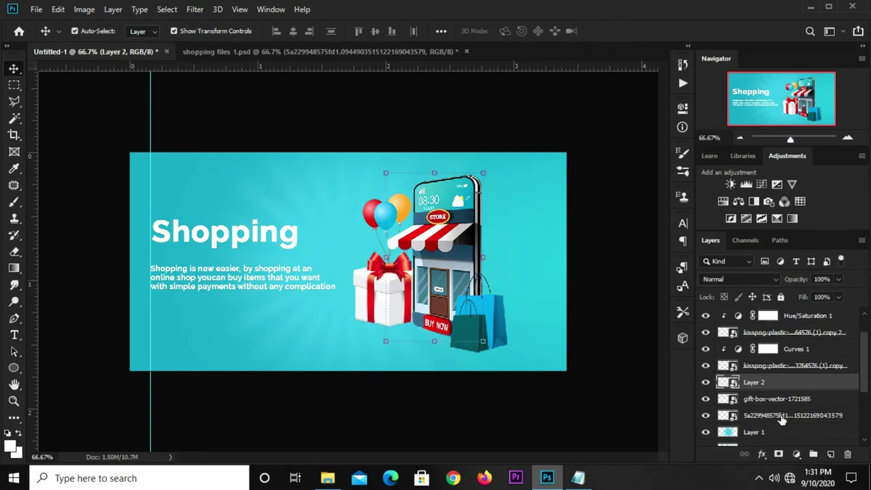
pyautogui.click(781, 415)
pyautogui.scroll(2, 782, 420)
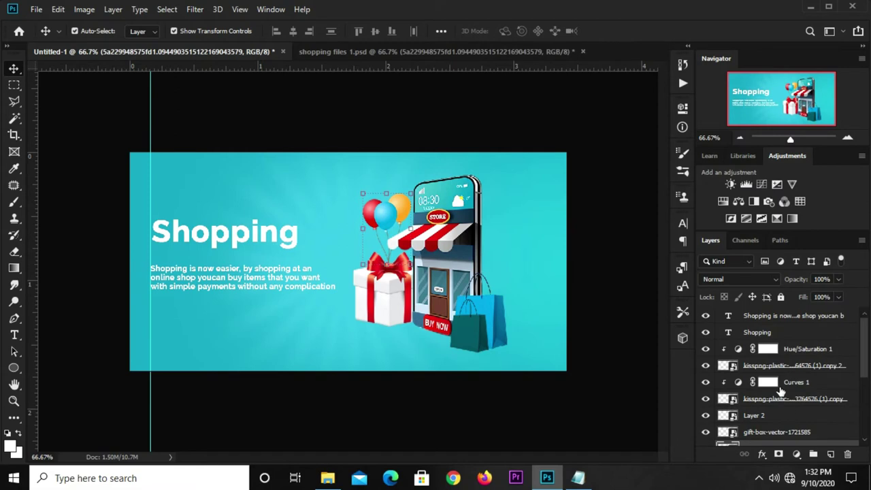
pyautogui.keyDown('shift'); pyautogui.click(789, 349); pyautogui.keyUp('shift')
pyautogui.scroll(-4, 788, 350)
pyautogui.scroll(3, 783, 344)
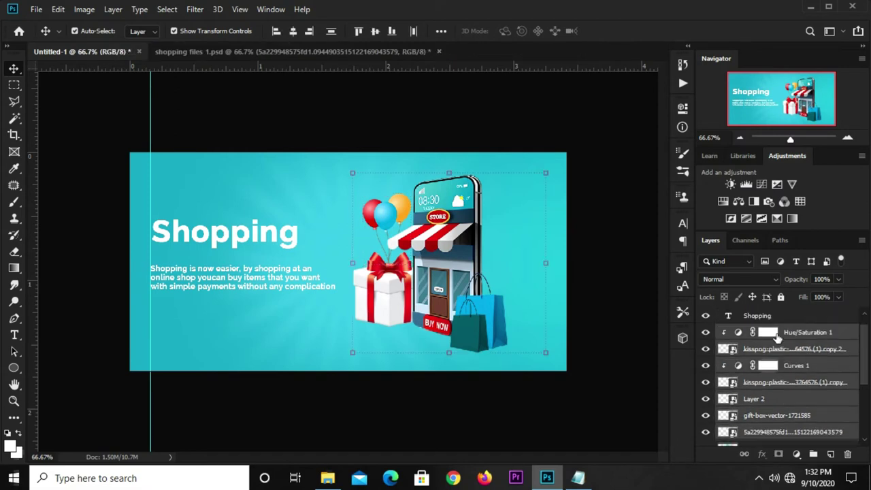
pyautogui.hotkey('ctrl', 'g')
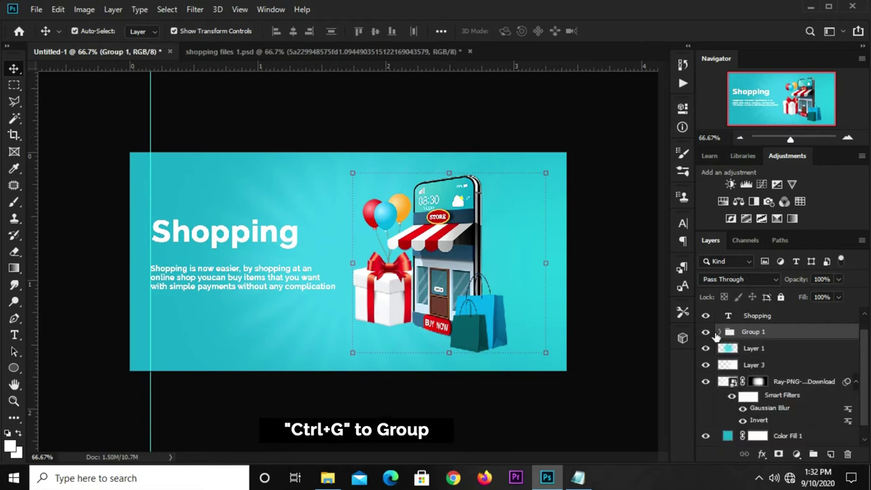
# Step: Shift the Group 1 illustration slightly to the right
pyautogui.click(706, 331)
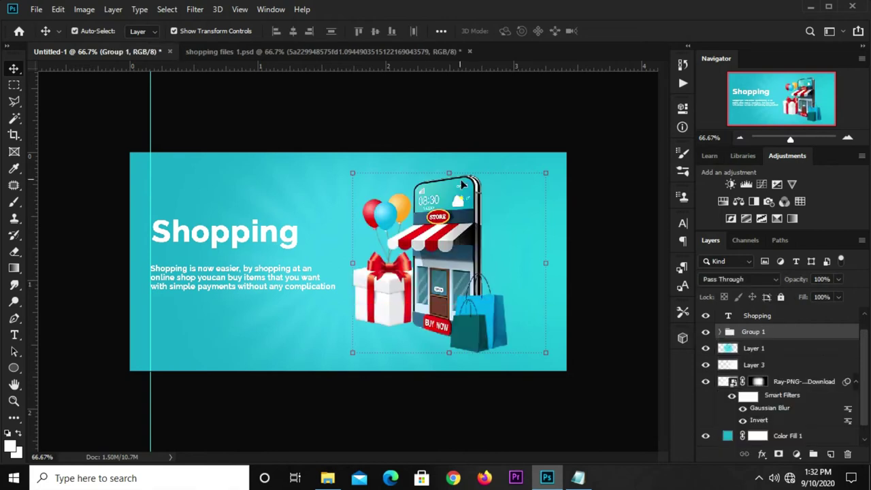
pyautogui.hotkey('ctrl', 't')
pyautogui.moveTo(423, 239); pyautogui.dragTo(441, 243)
pyautogui.press('Return')
# Step: Enlarge the body paragraph to about 106%
pyautogui.click(613, 236)
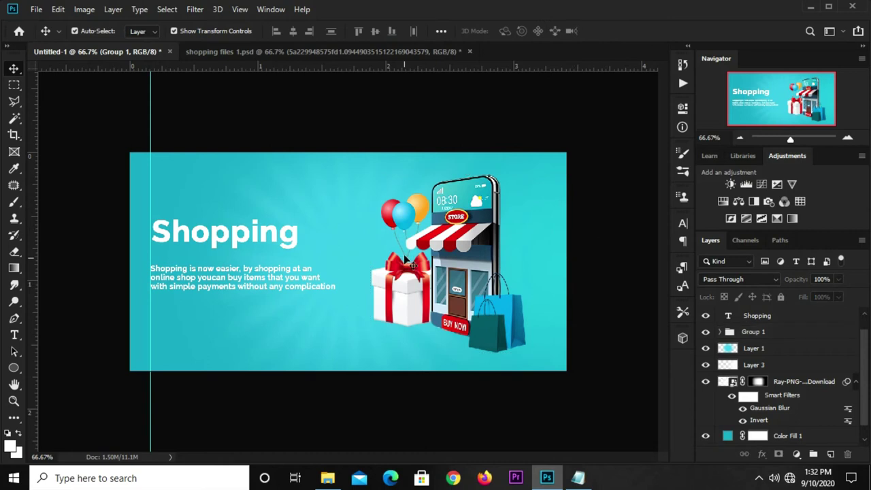
pyautogui.click(271, 288)
pyautogui.hotkey('ctrl', 't')
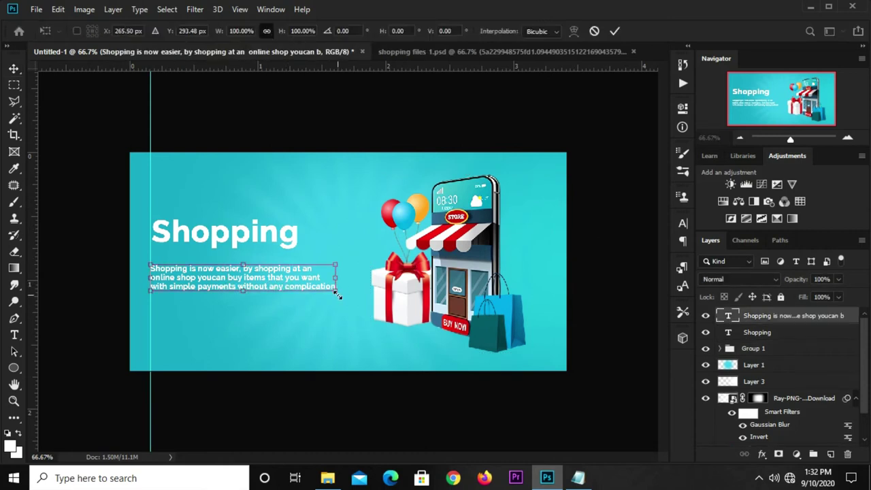
pyautogui.moveTo(338, 294); pyautogui.dragTo(348, 301)
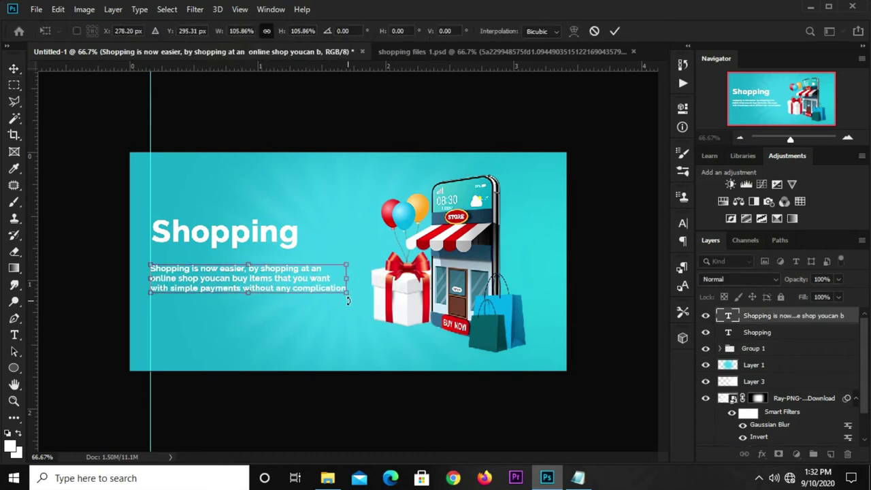
pyautogui.press('Return')
# Step: Close the gap between headline and paragraph, then duplicate the headline below the paragraph
pyautogui.moveTo(238, 229); pyautogui.dragTo(235, 235)
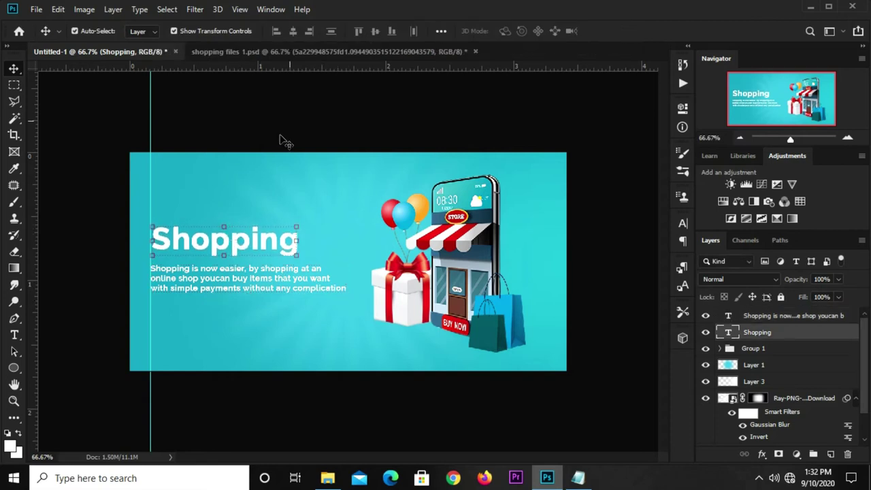
pyautogui.click(304, 116)
pyautogui.moveTo(252, 282); pyautogui.dragTo(252, 279)
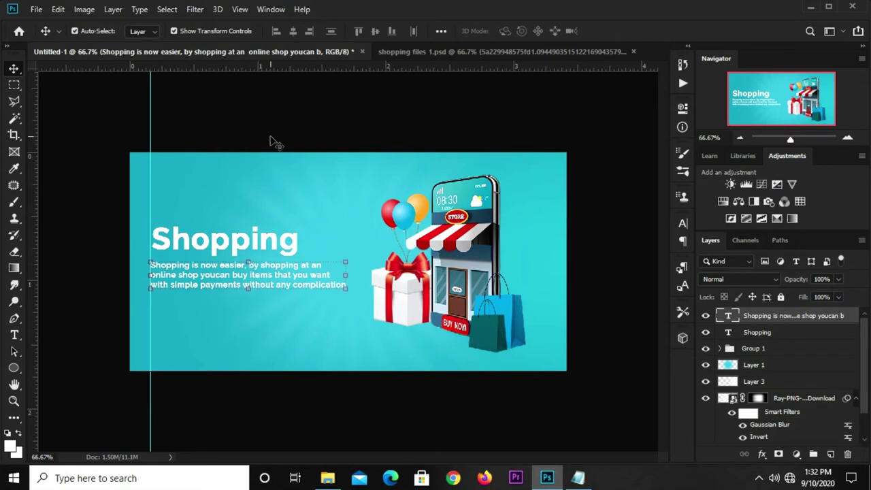
pyautogui.click(276, 143)
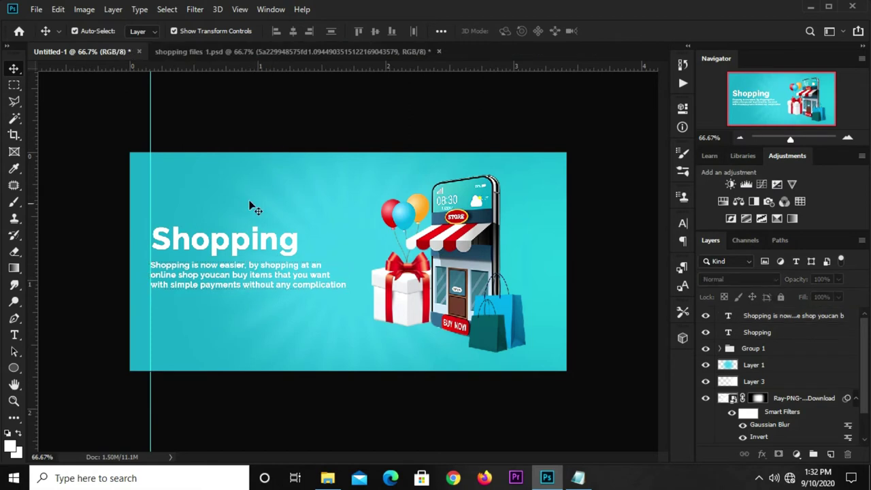
pyautogui.click(242, 251)
pyautogui.moveTo(224, 246); pyautogui.dragTo(221, 316)
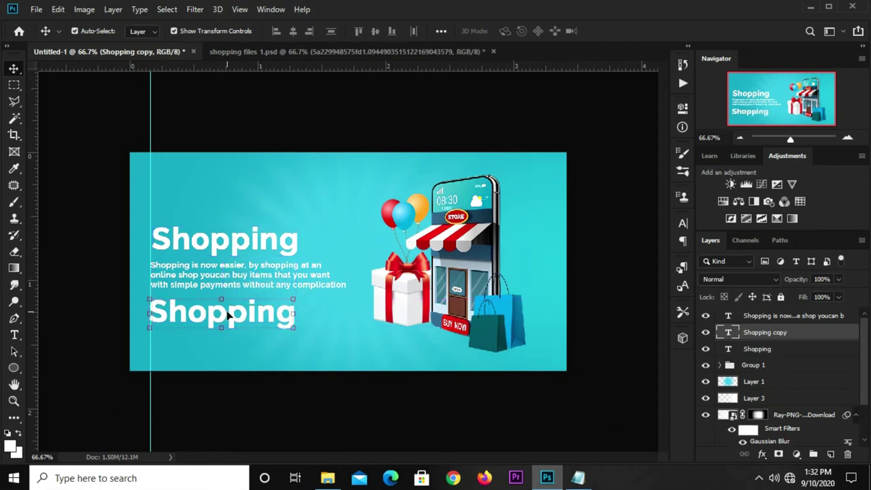
# Step: Replace the duplicated Shopping text with the 'up to 70% Off' line from Notepad
pyautogui.click(578, 478)
pyautogui.moveTo(515, 289); pyautogui.dragTo(446, 294)
pyautogui.rightClick(456, 294)
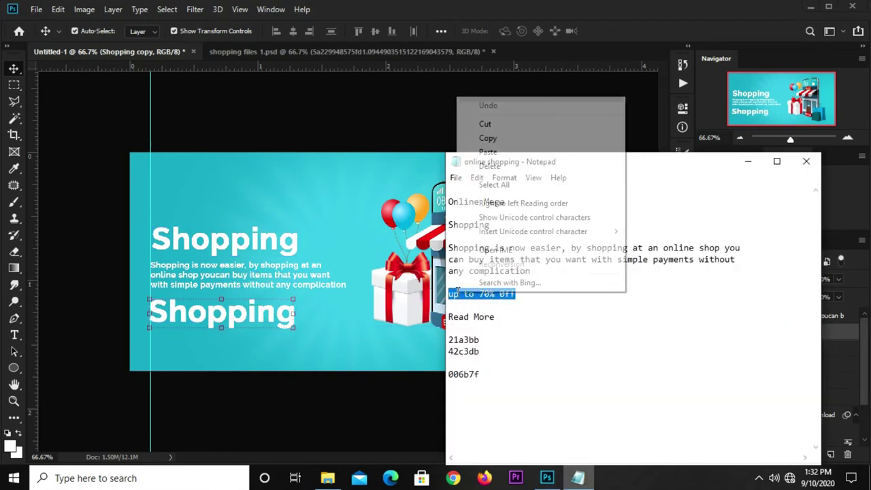
pyautogui.click(489, 139)
pyautogui.click(194, 382)
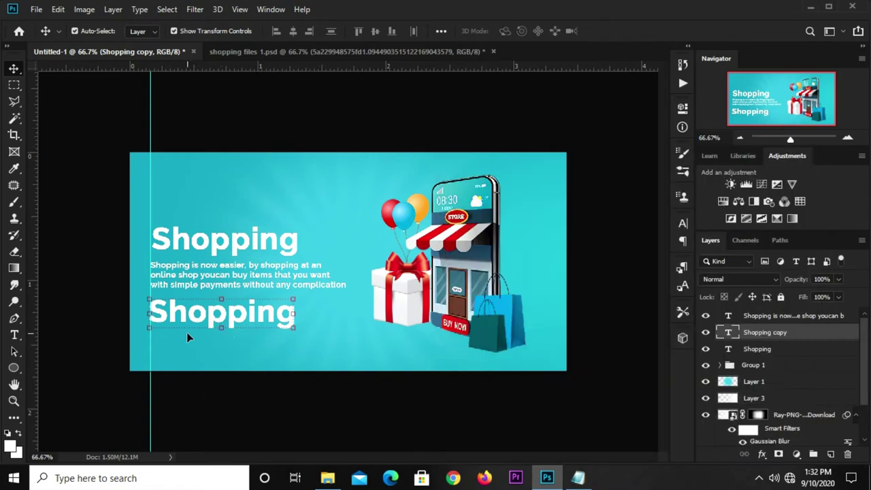
pyautogui.click(14, 335)
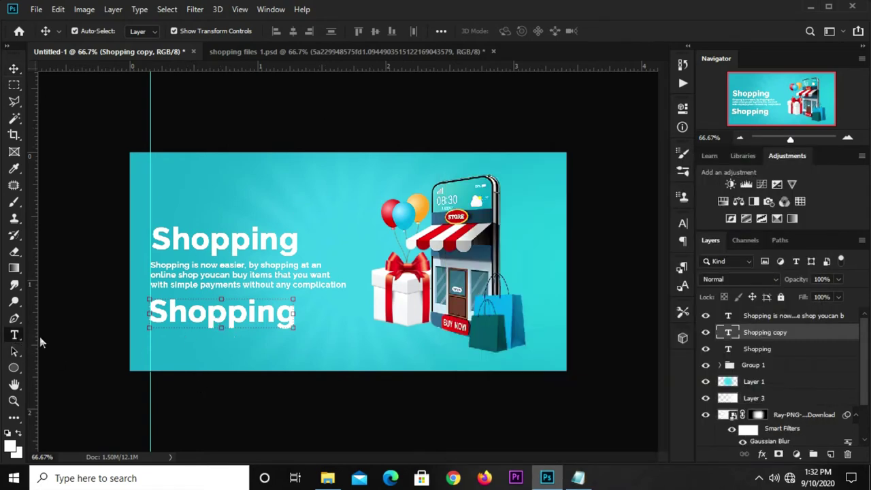
pyautogui.doubleClick(203, 318)
pyautogui.hotkey('ctrl', 'v')
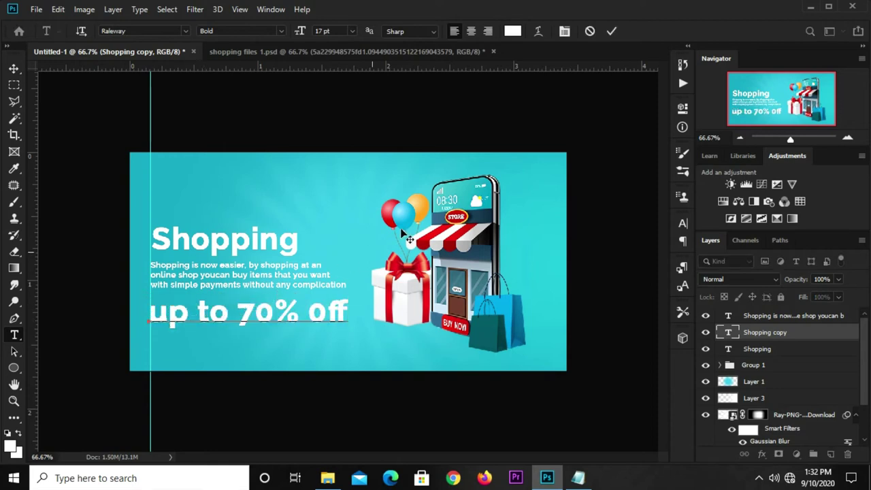
pyautogui.click(611, 31)
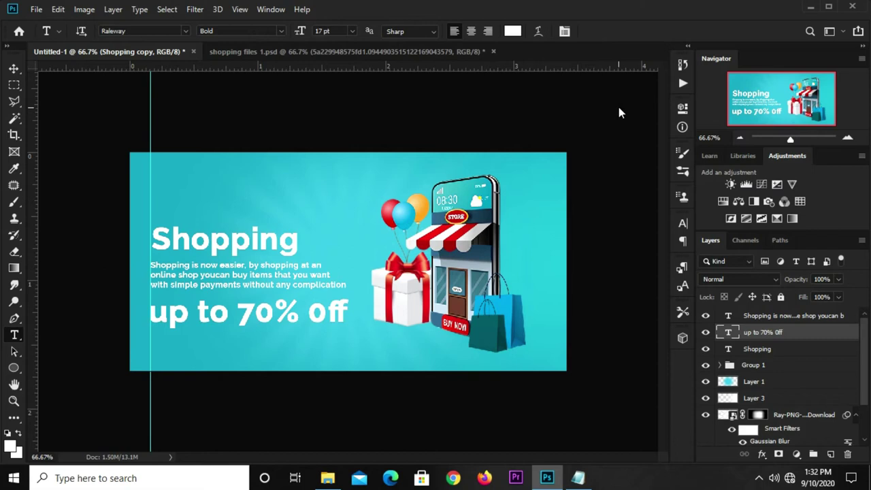
# Step: Style the discount line as Aliquam 10 pt All Caps and nudge it into place
pyautogui.click(686, 223)
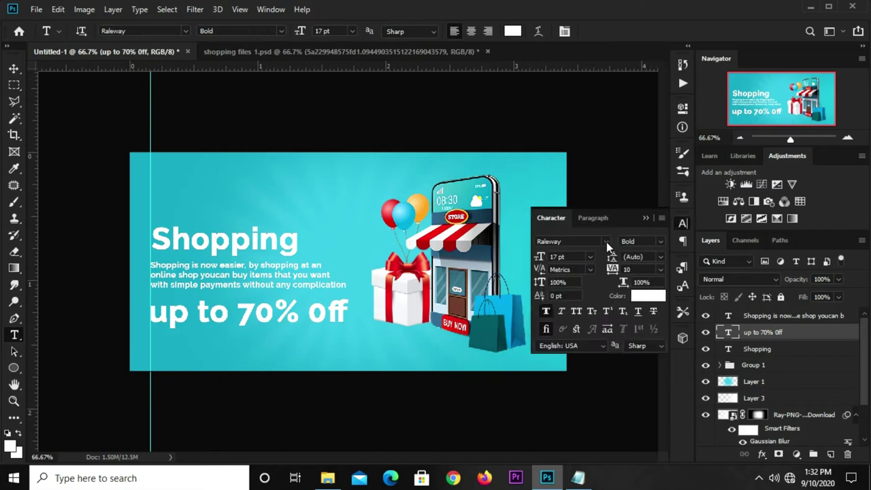
pyautogui.click(607, 241)
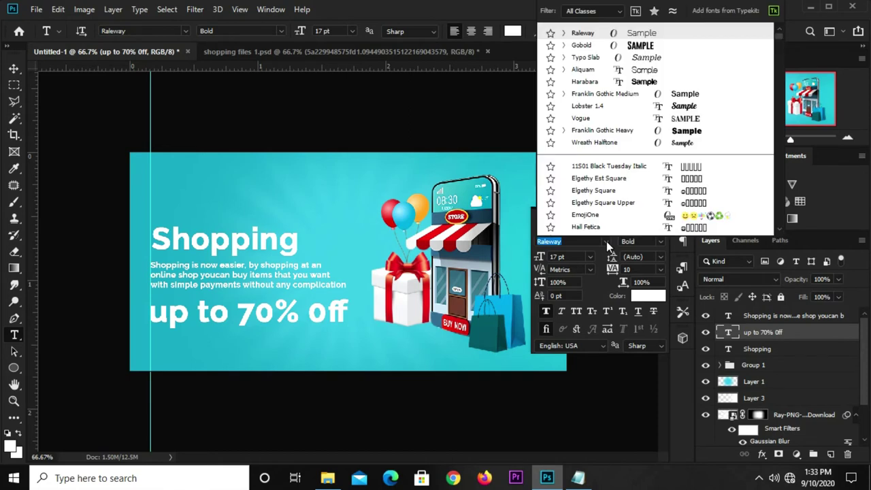
pyautogui.click(595, 71)
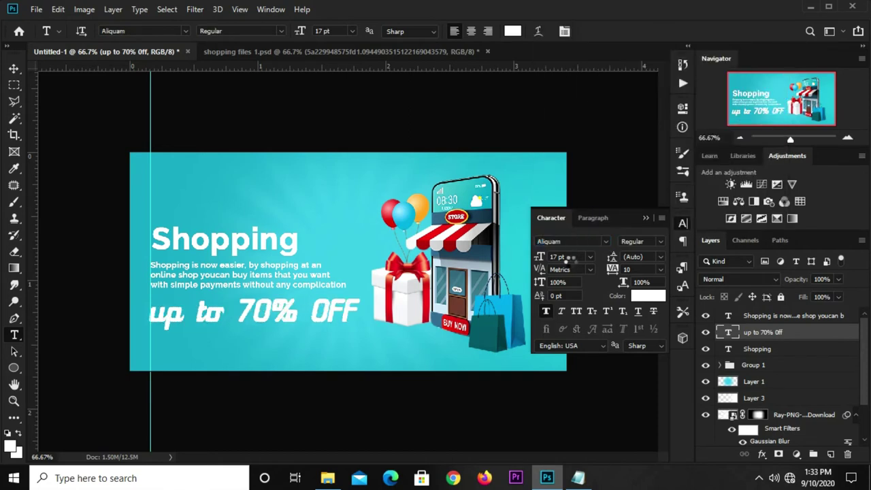
pyautogui.click(570, 256)
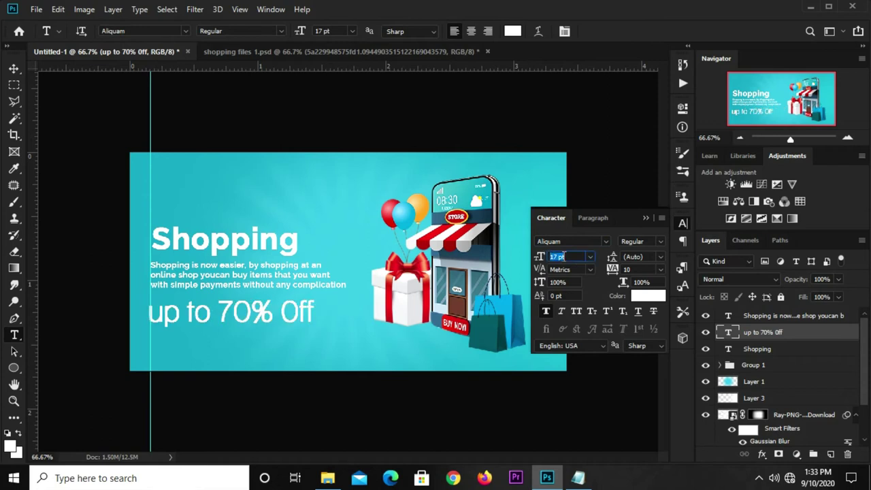
pyautogui.write('10')
pyautogui.click(578, 311)
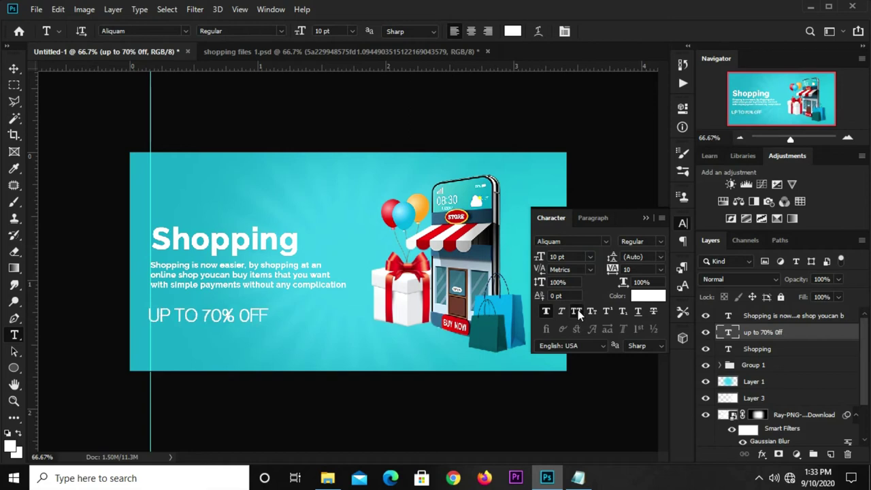
pyautogui.click(648, 216)
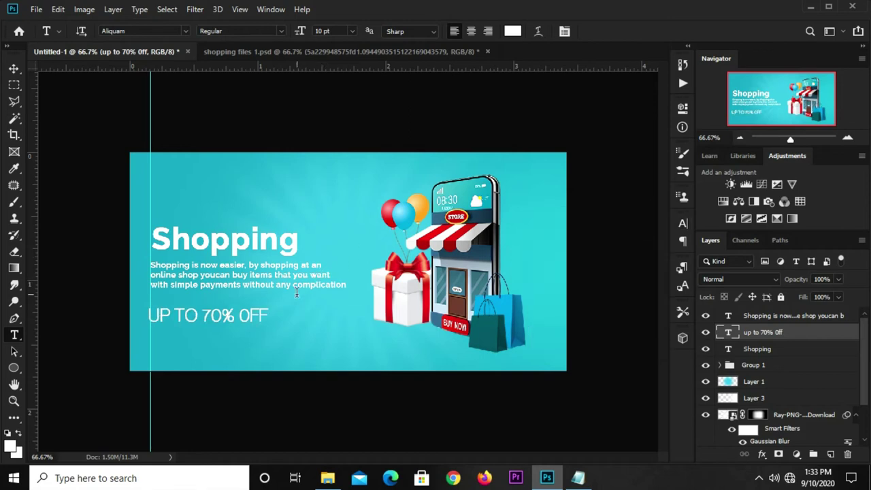
pyautogui.press('v')
pyautogui.moveTo(228, 318); pyautogui.dragTo(231, 286)
pyautogui.click(231, 282)
# Step: Nudge the body text, UP TO 70% OFF line and Shopping heading down for even spacing
pyautogui.press('Down')
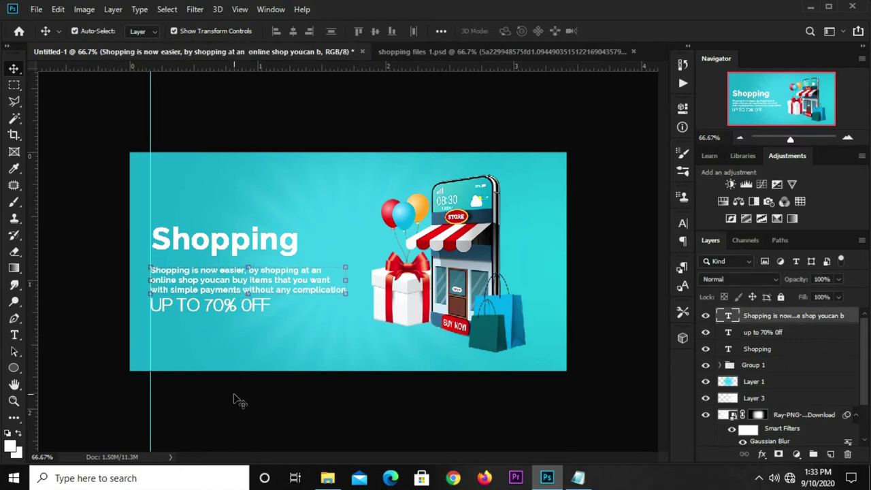
pyautogui.press('Down')
pyautogui.press('Down')
pyautogui.press('Down')
pyautogui.press('Down')
pyautogui.press('Down')
pyautogui.press('Down')
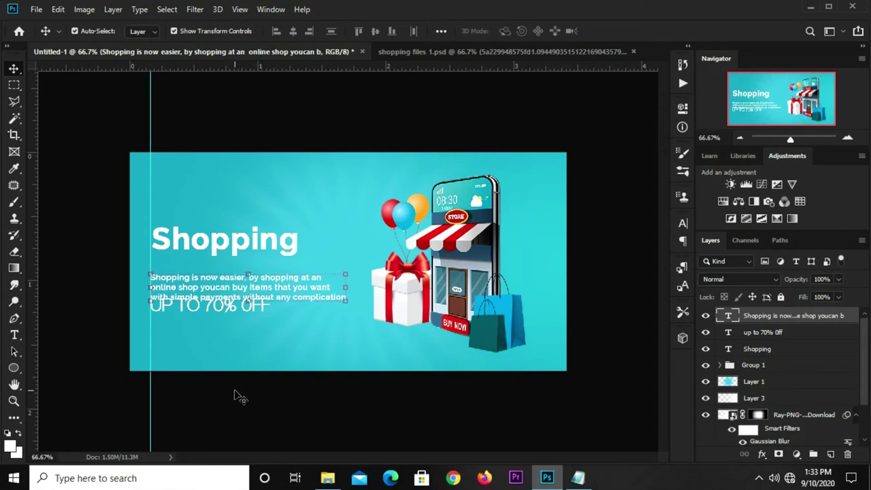
pyautogui.click(230, 307)
pyautogui.press('Down')
pyautogui.press('Down')
pyautogui.press('Down')
pyautogui.press('Down')
pyautogui.press('Down')
pyautogui.press('Down')
pyautogui.press('Down')
pyautogui.press('Down')
pyautogui.press('Down')
pyautogui.press('Down')
pyautogui.press('Down')
pyautogui.press('Down')
pyautogui.press('Down')
pyautogui.press('Down')
pyautogui.press('Down')
pyautogui.click(228, 239)
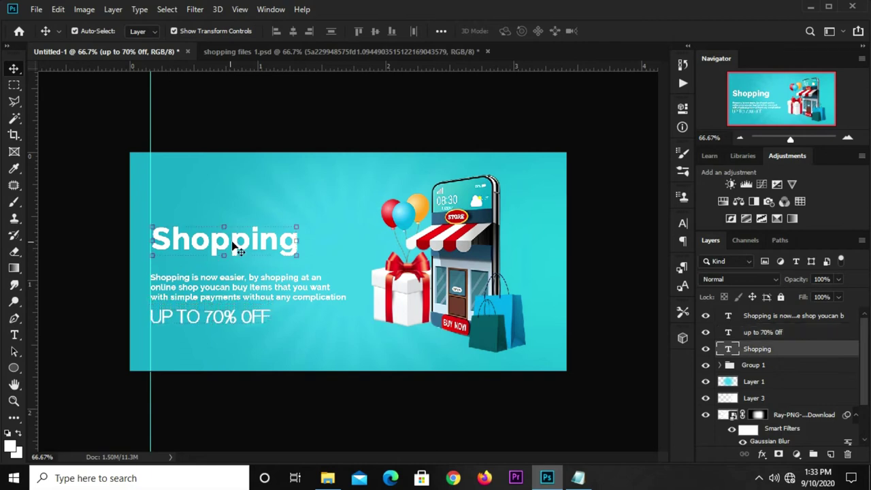
pyautogui.press('Down')
pyautogui.press('Down')
pyautogui.press('Down')
pyautogui.press('Down')
pyautogui.press('Down')
pyautogui.press('Down')
pyautogui.press('Down')
pyautogui.press('Down')
pyautogui.press('Down')
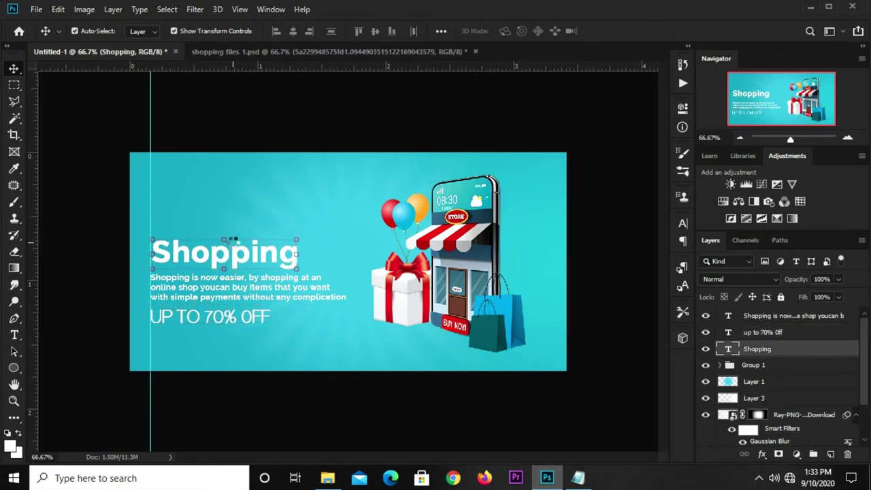
pyautogui.click(310, 127)
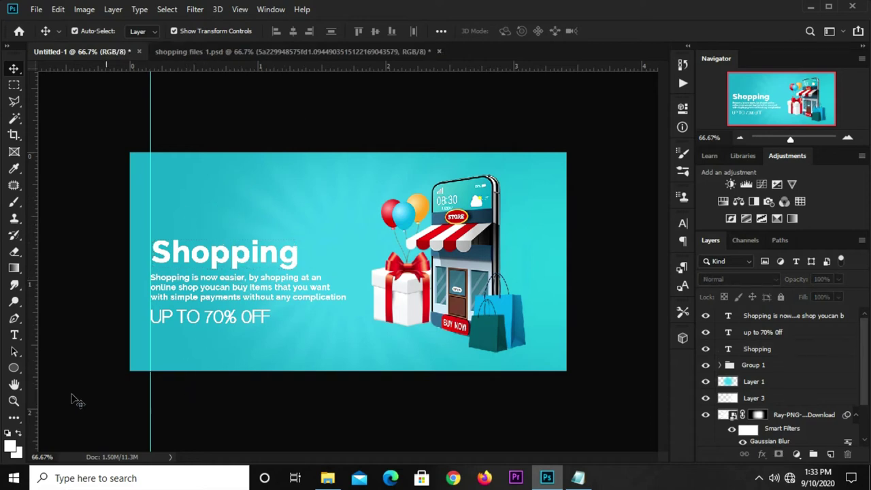
pyautogui.click(9, 368)
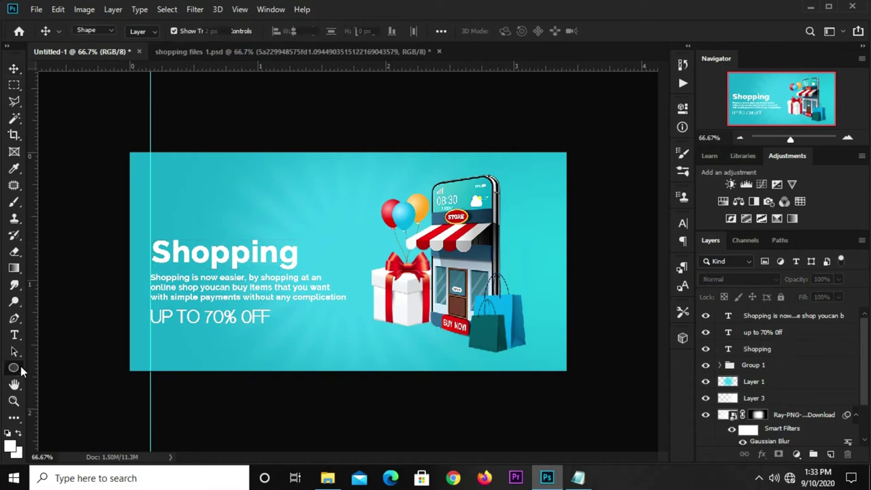
# Step: Draw a white button-sized rectangle below the discount line and round it into a pill
pyautogui.rightClick(21, 366)
pyautogui.click(43, 367)
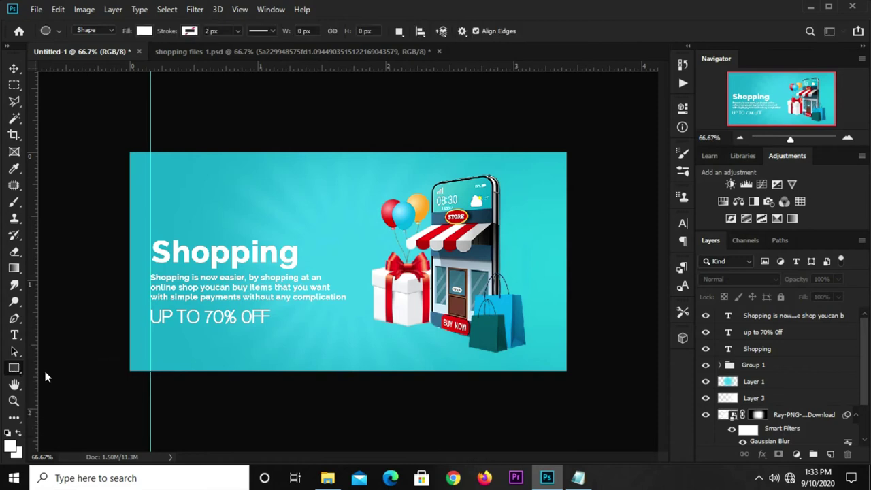
pyautogui.click(151, 333)
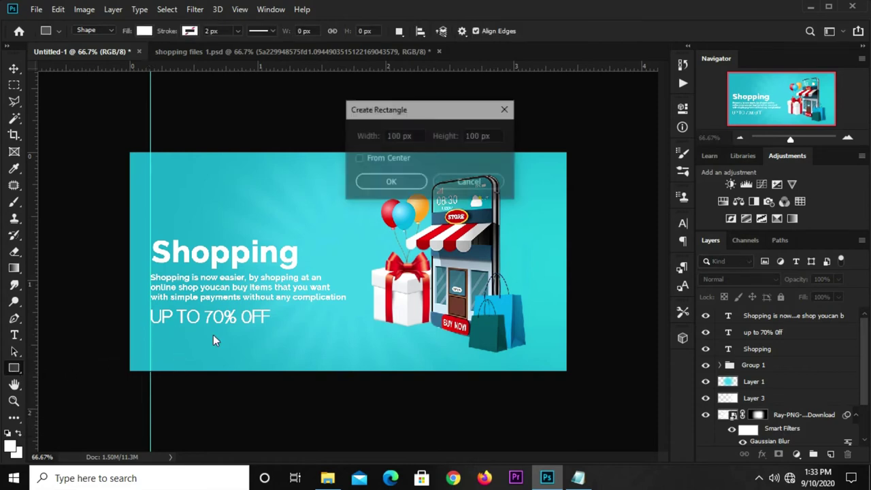
pyautogui.click(507, 109)
pyautogui.moveTo(151, 335); pyautogui.dragTo(220, 351)
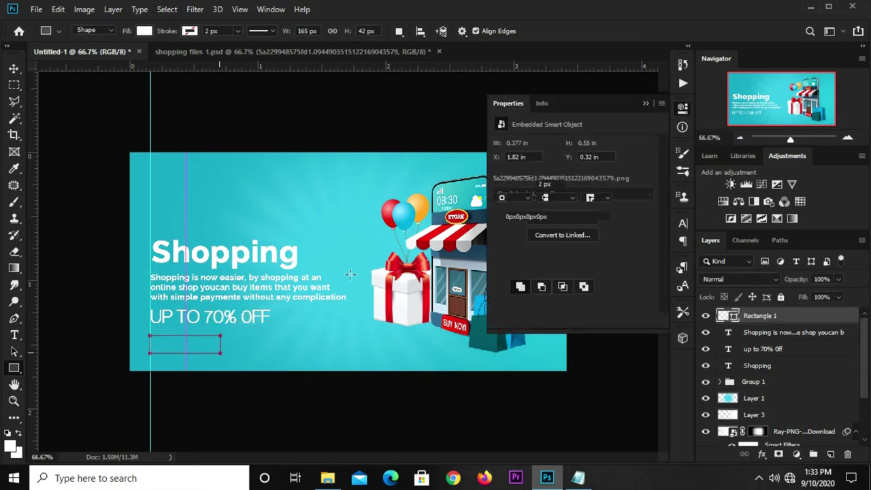
pyautogui.moveTo(603, 235); pyautogui.dragTo(634, 232)
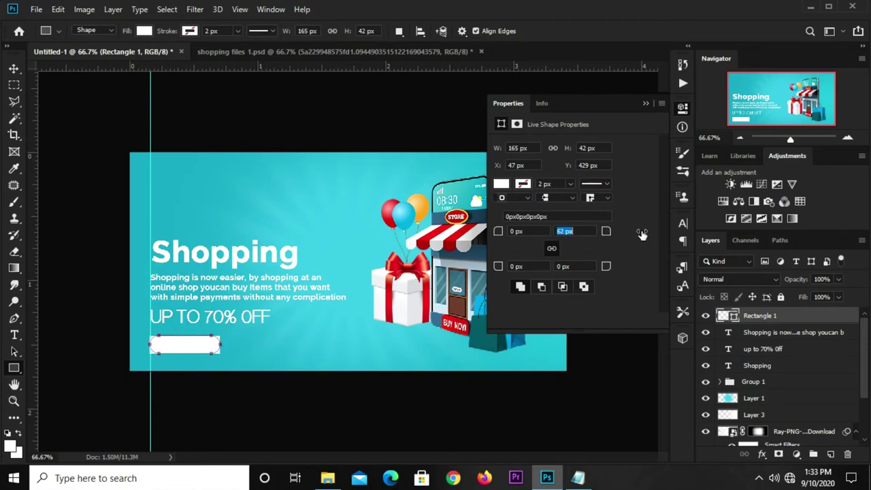
pyautogui.click(646, 105)
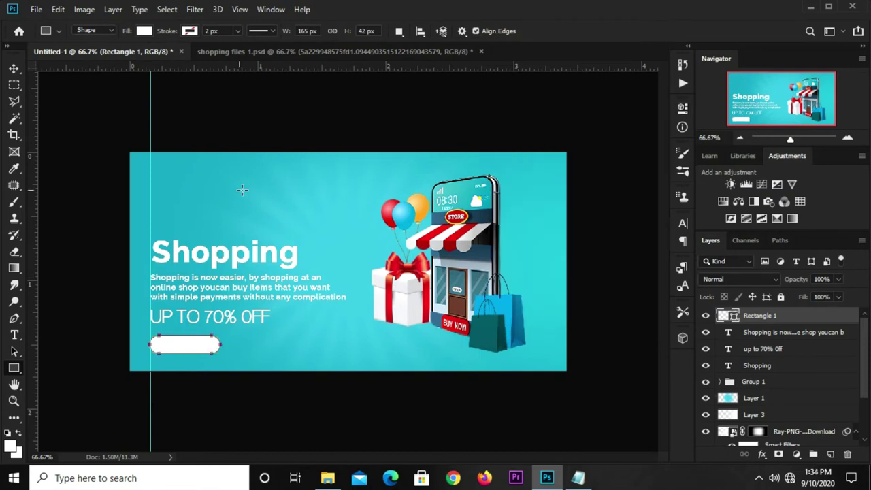
pyautogui.press('v')
pyautogui.click(249, 260)
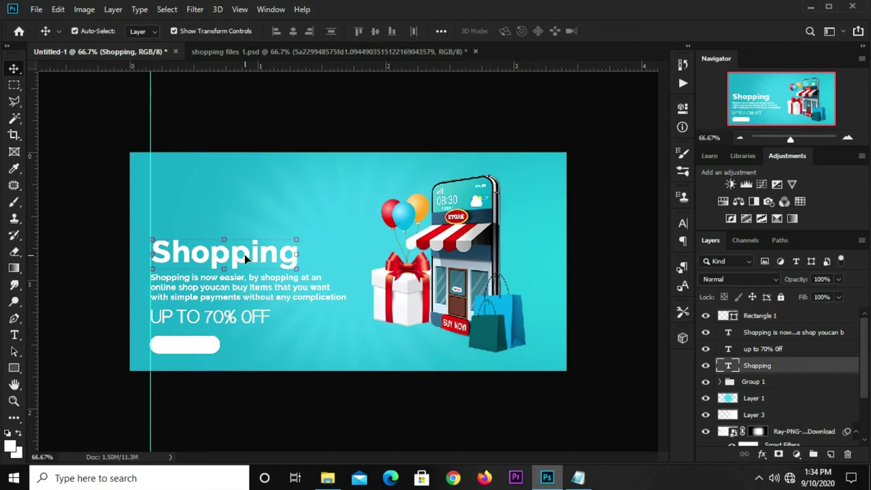
# Step: Duplicate the Shopping heading down beside the pill button and set it to SemiBold
pyautogui.moveTo(245, 254)
pyautogui.mouseDown()
pyautogui.moveTo(361, 345)
pyautogui.moveTo(323, 357)
pyautogui.mouseUp()
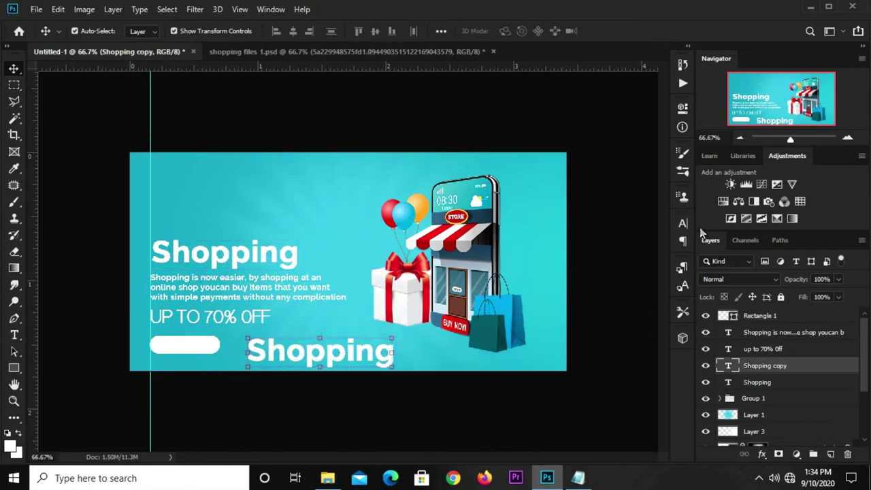
pyautogui.click(682, 224)
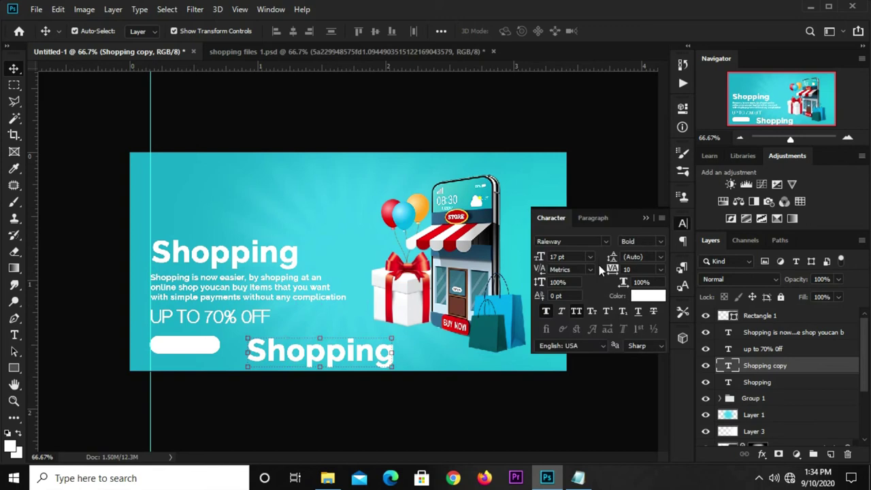
pyautogui.click(660, 242)
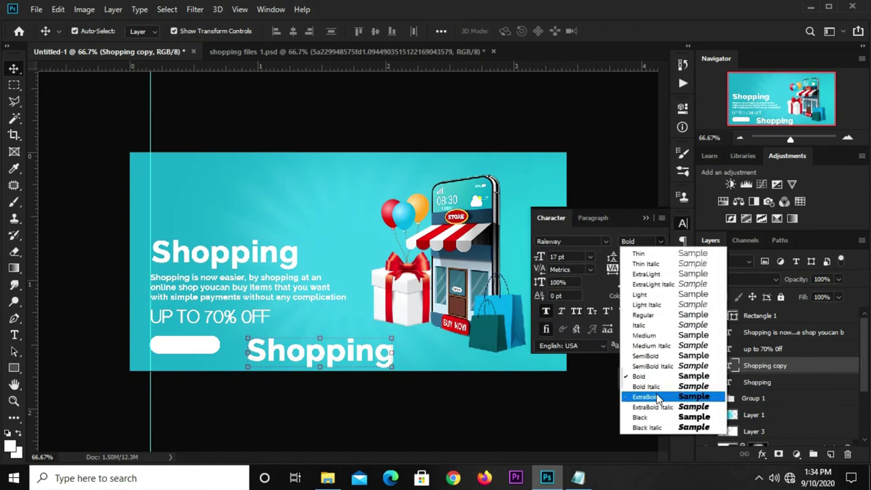
pyautogui.click(645, 356)
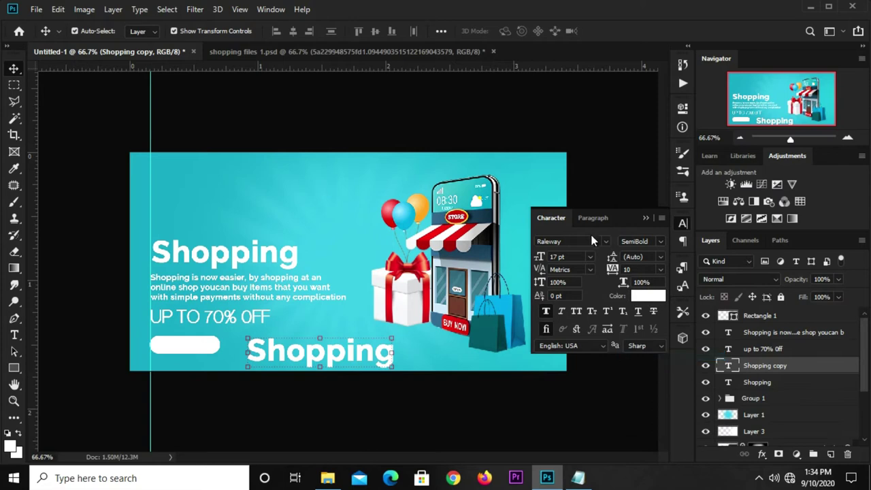
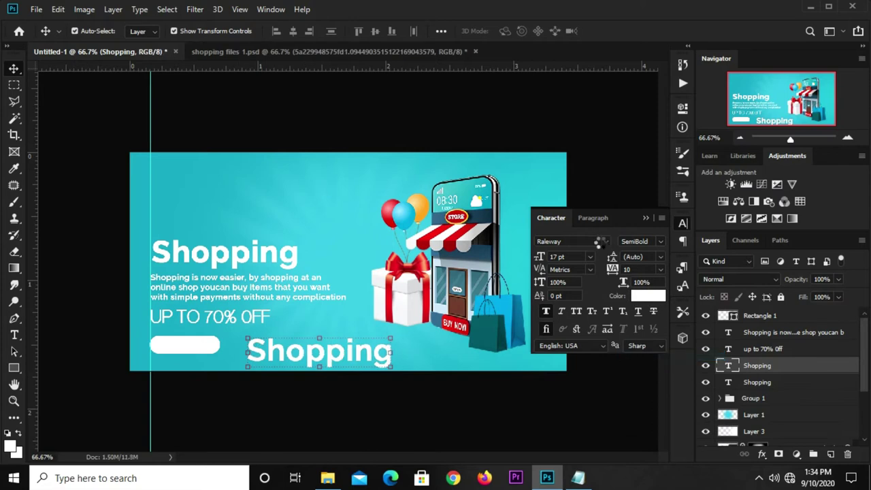
# Step: Set the lower Shopping text's font size to 9 pt
pyautogui.click(603, 242)
pyautogui.click(589, 257)
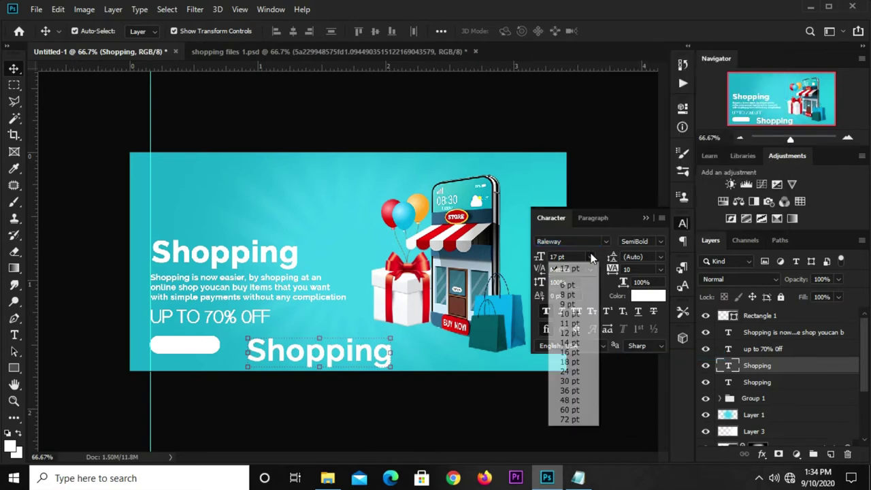
pyautogui.click(569, 304)
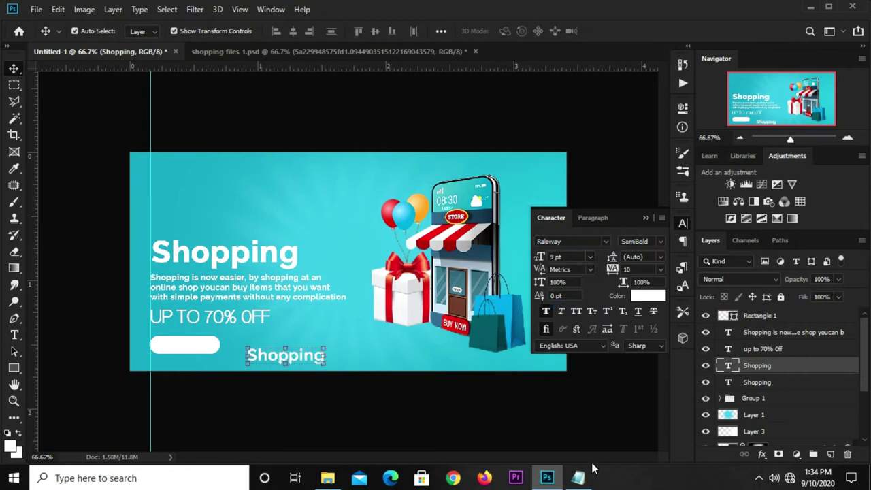
# Step: Copy the 'Read More' line from the Notepad banner copy
pyautogui.click(586, 475)
pyautogui.moveTo(502, 316); pyautogui.dragTo(445, 319)
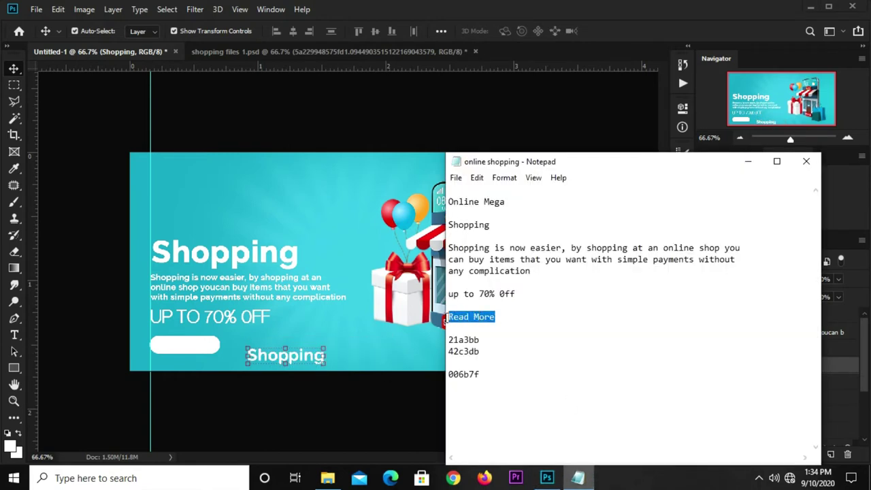
pyautogui.rightClick(475, 320)
pyautogui.click(496, 168)
pyautogui.click(338, 239)
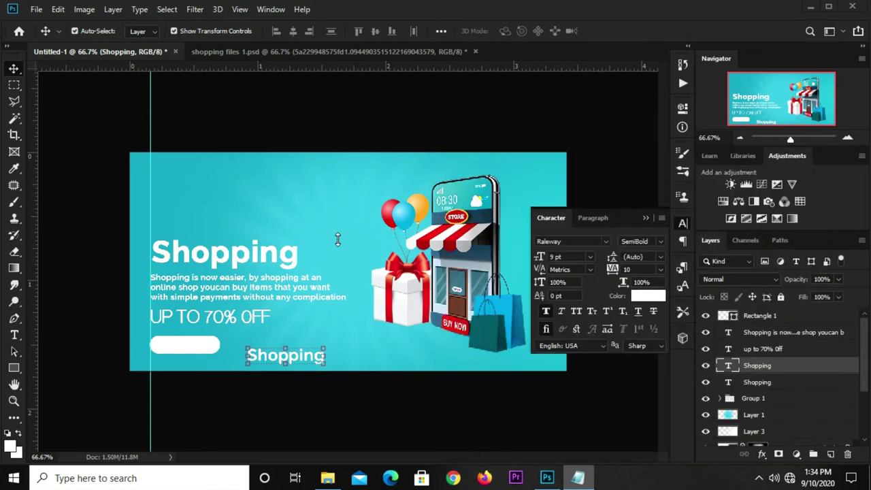
# Step: Replace the lower Shopping text with 'Read More'
pyautogui.click(13, 335)
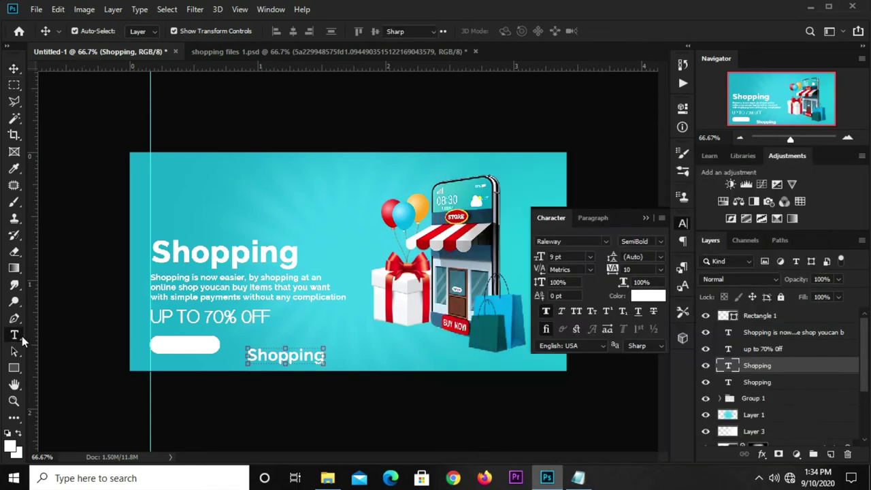
pyautogui.click(269, 354)
pyautogui.doubleClick(276, 356)
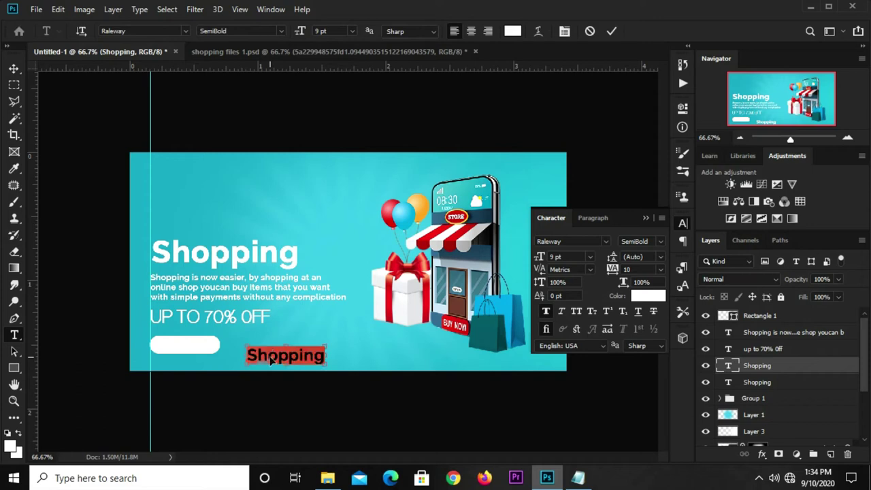
pyautogui.click(278, 358)
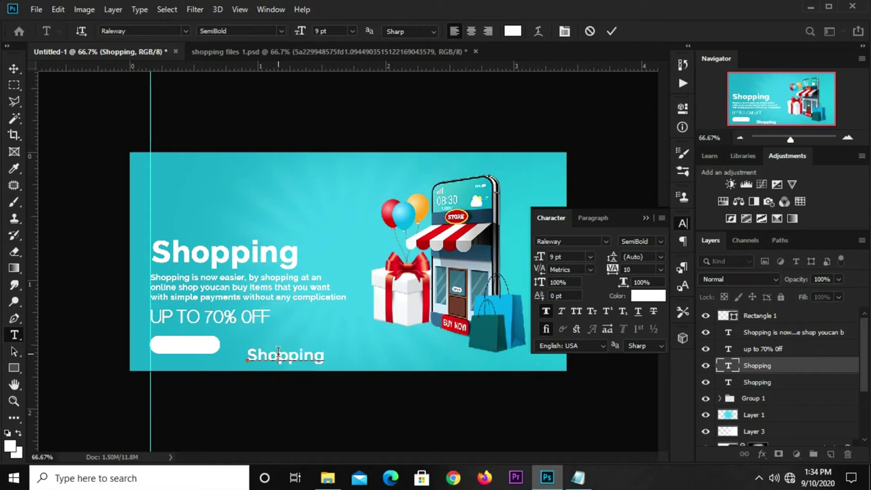
pyautogui.doubleClick(279, 357)
pyautogui.press('End')
pyautogui.hotkey('ctrl', 'a')
pyautogui.write('Read More')
pyautogui.click(609, 31)
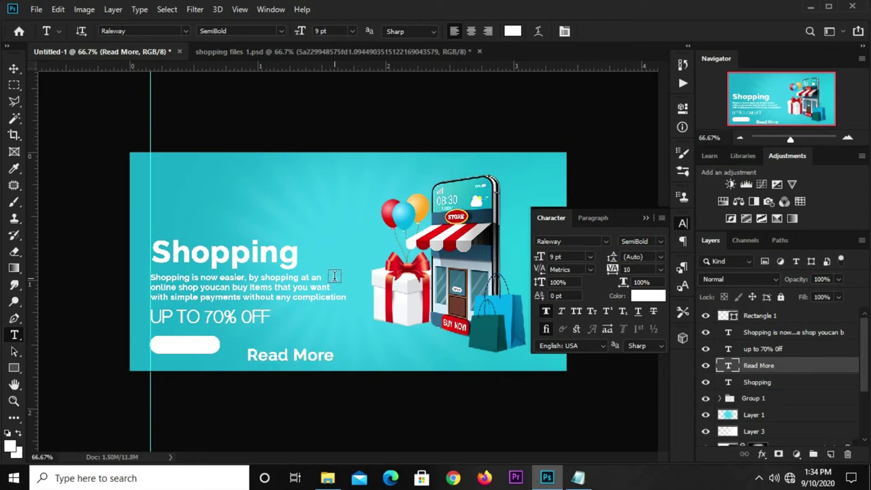
# Step: Scale the Read More text down slightly
pyautogui.hotkey('ctrl', 't')
pyautogui.moveTo(333, 346); pyautogui.dragTo(320, 345)
pyautogui.press('Return')
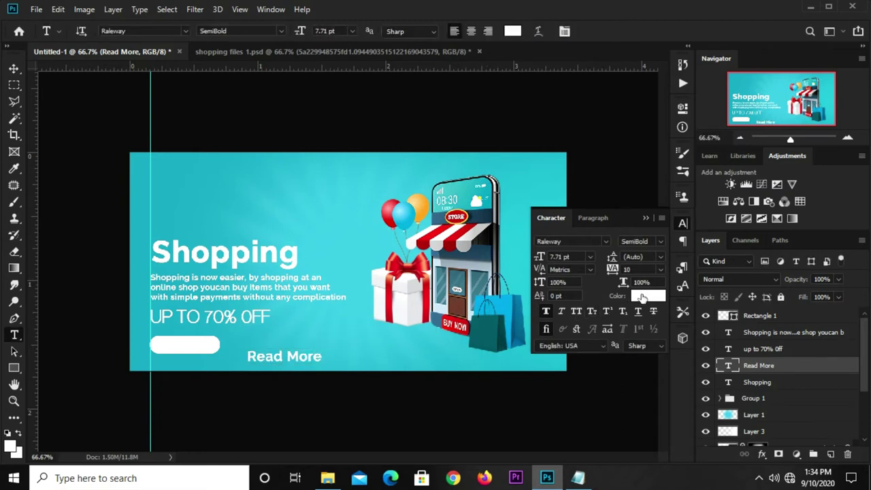
# Step: Recolour the Read More text to #006b7f, using the code copied from the notes
pyautogui.click(642, 296)
pyautogui.click(578, 478)
pyautogui.click(477, 373)
pyautogui.doubleClick(476, 374)
pyautogui.rightClick(462, 375)
pyautogui.click(495, 225)
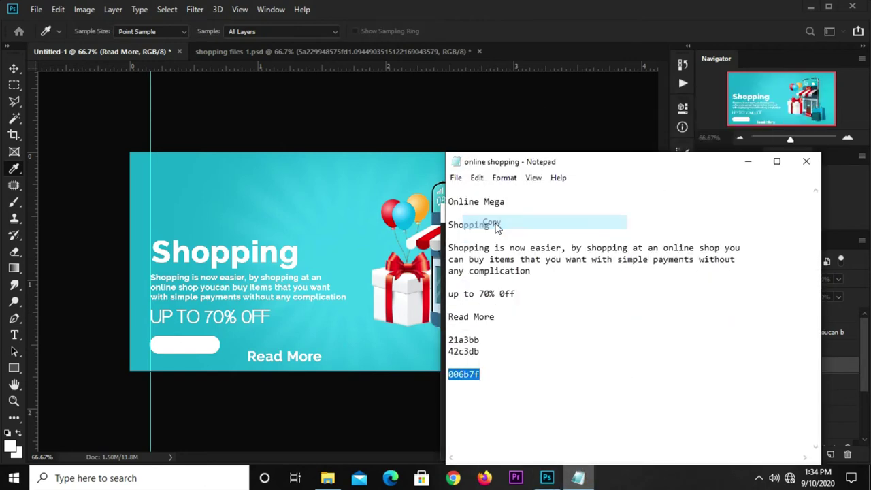
pyautogui.click(546, 478)
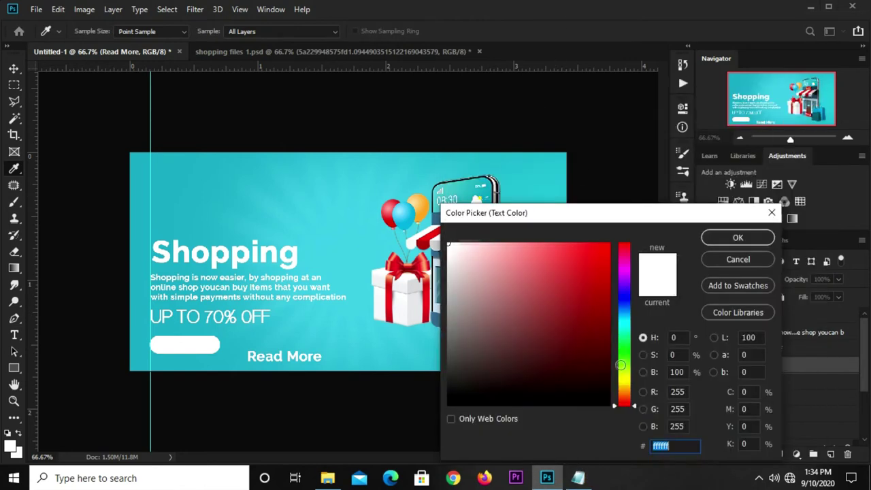
pyautogui.rightClick(662, 441)
pyautogui.click(688, 321)
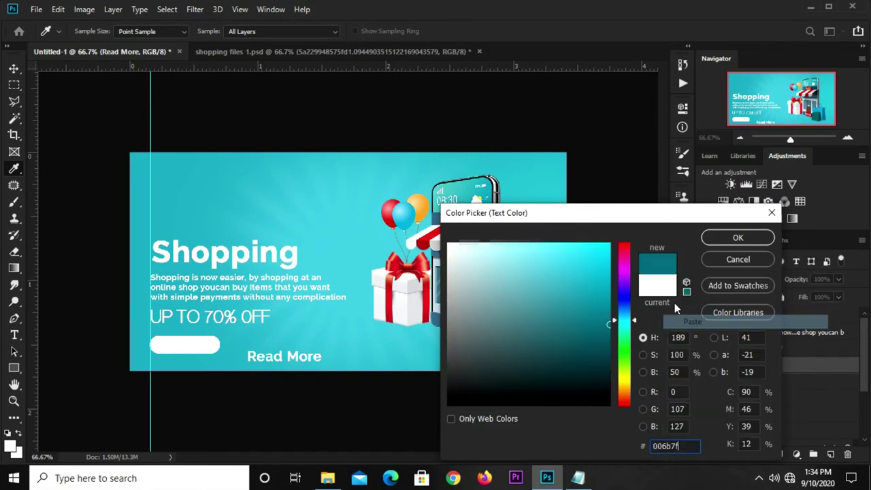
pyautogui.click(714, 238)
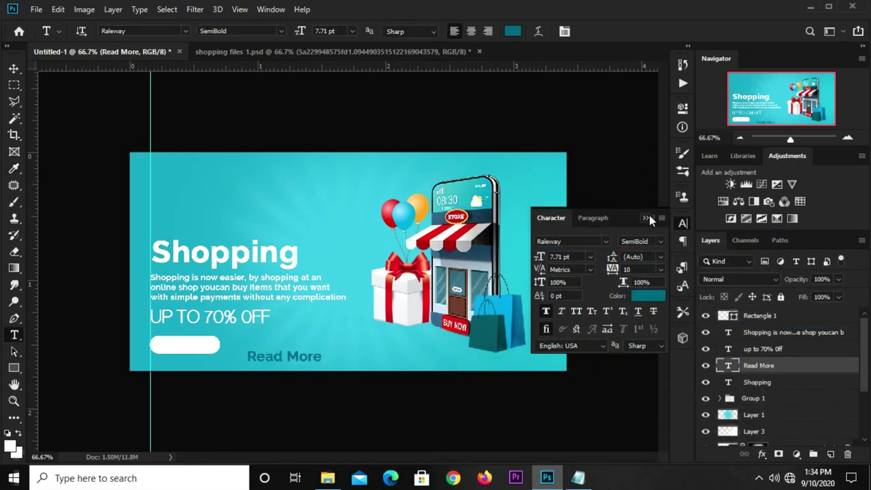
pyautogui.click(648, 217)
# Step: Place Read More above Rectangle 1 on the white button, shrunk and nudged to fit
pyautogui.press('v')
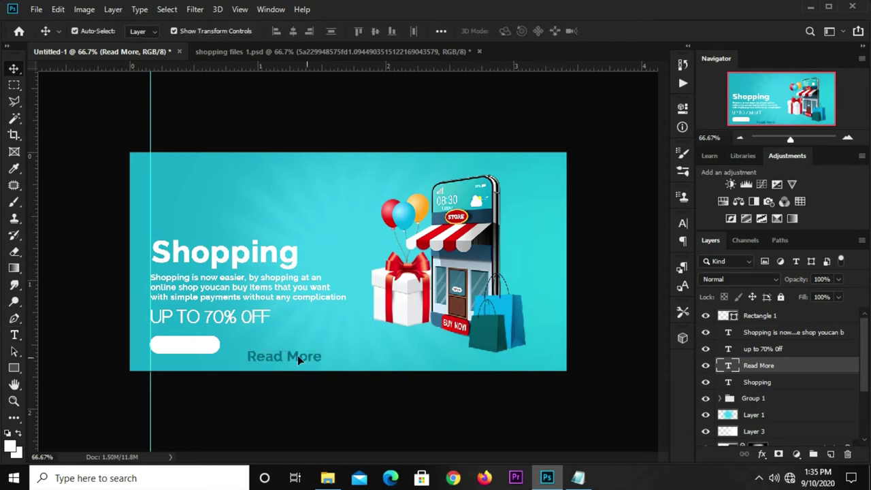
pyautogui.moveTo(296, 356); pyautogui.dragTo(200, 346)
pyautogui.moveTo(751, 368); pyautogui.dragTo(755, 312)
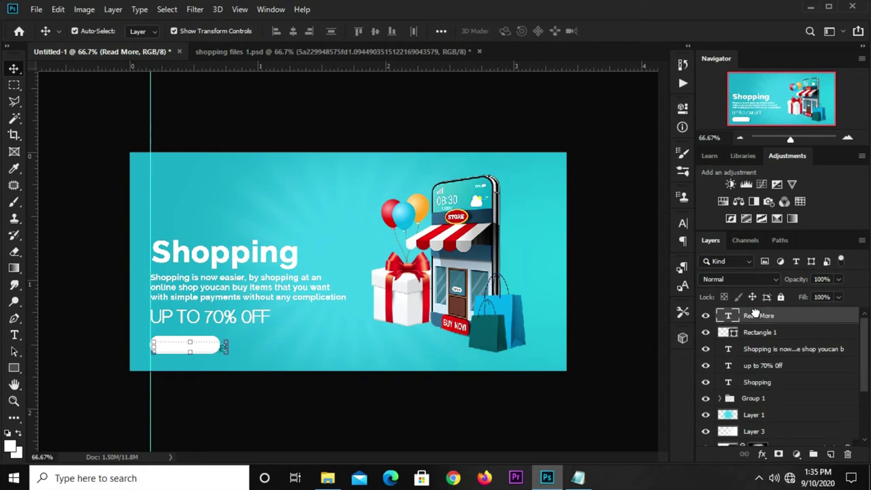
pyautogui.hotkey('ctrl', 't')
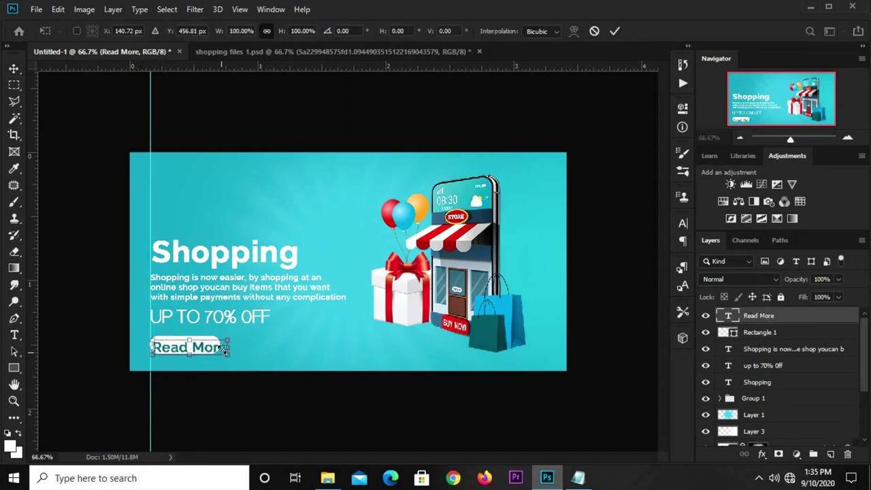
pyautogui.moveTo(229, 343); pyautogui.dragTo(215, 344)
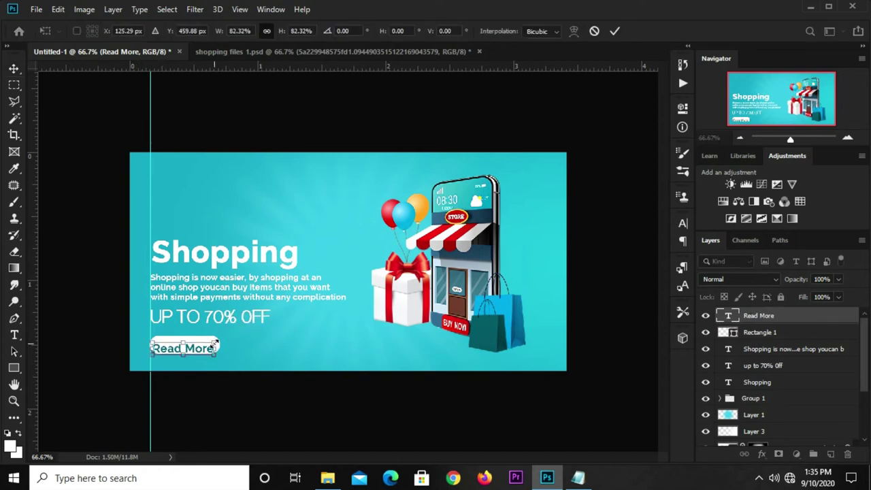
pyautogui.press('Up')
pyautogui.press('Up')
pyautogui.press('Up')
pyautogui.press('Up')
pyautogui.press('Right')
pyautogui.press('Return')
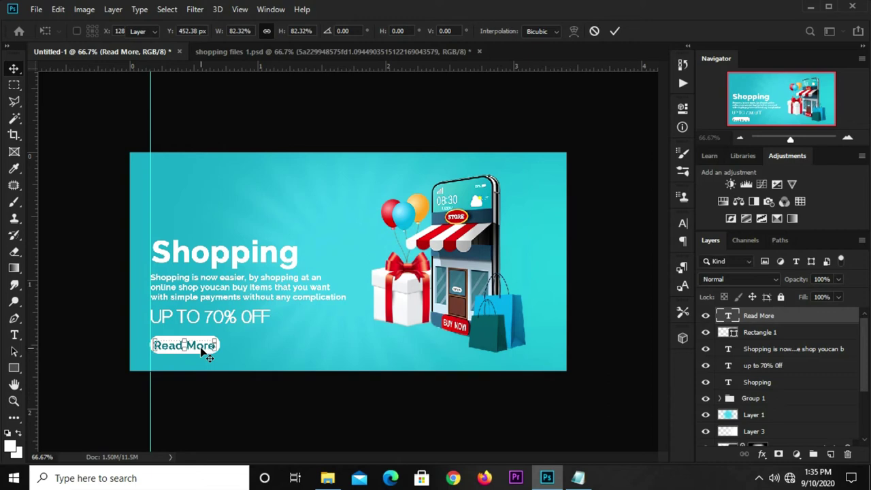
pyautogui.click(219, 388)
# Step: Group the Read More layer with the Rectangle 1 button shape
pyautogui.doubleClick(210, 350)
pyautogui.press('Escape')
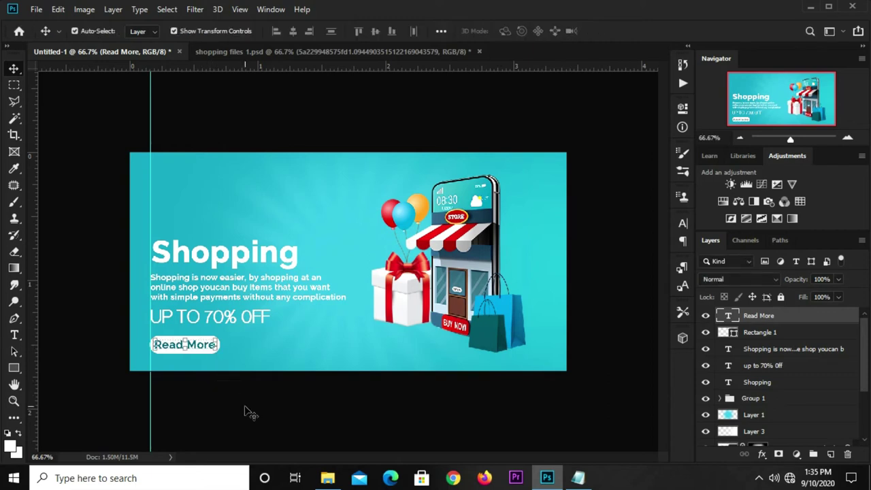
pyautogui.keyDown('ctrl'); pyautogui.click(759, 316); pyautogui.keyUp('ctrl')
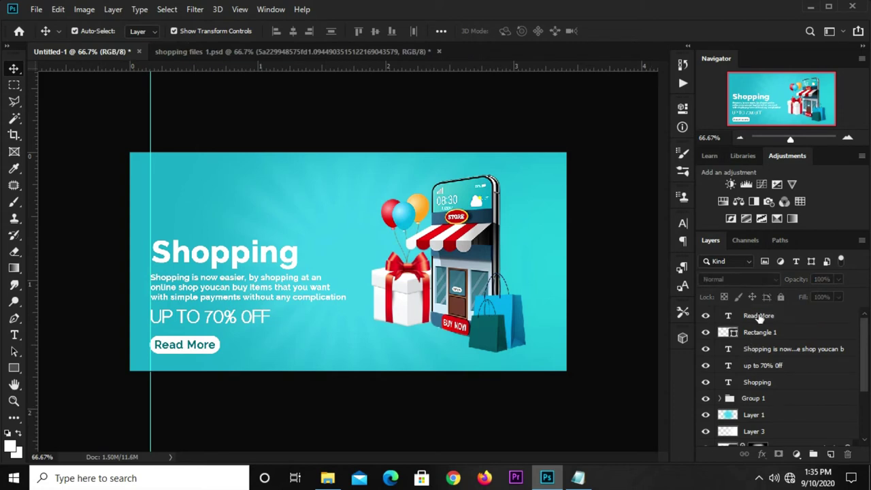
pyautogui.click(759, 315)
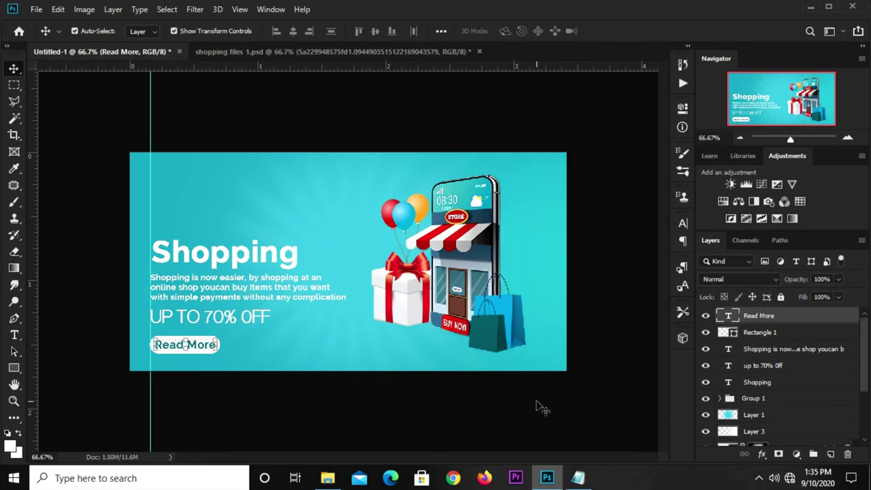
pyautogui.click(758, 336)
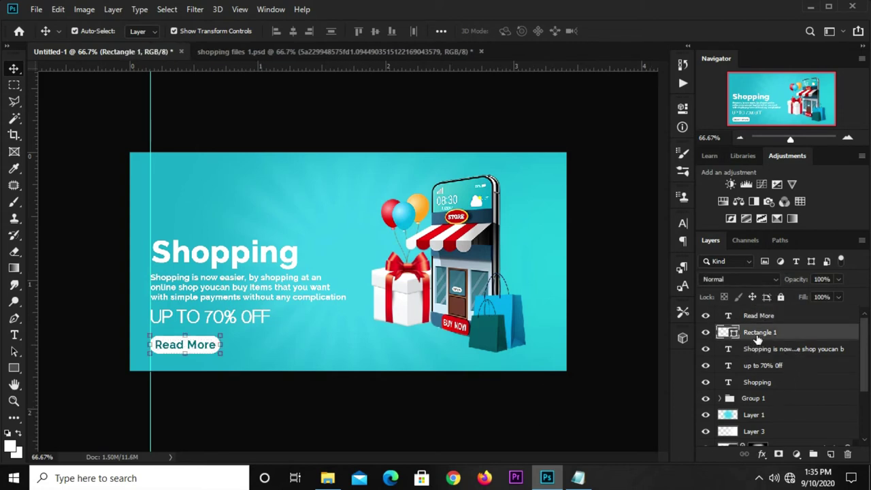
pyautogui.keyDown('ctrl'); pyautogui.click(762, 323); pyautogui.keyUp('ctrl')
pyautogui.hotkey('ctrl', 'g')
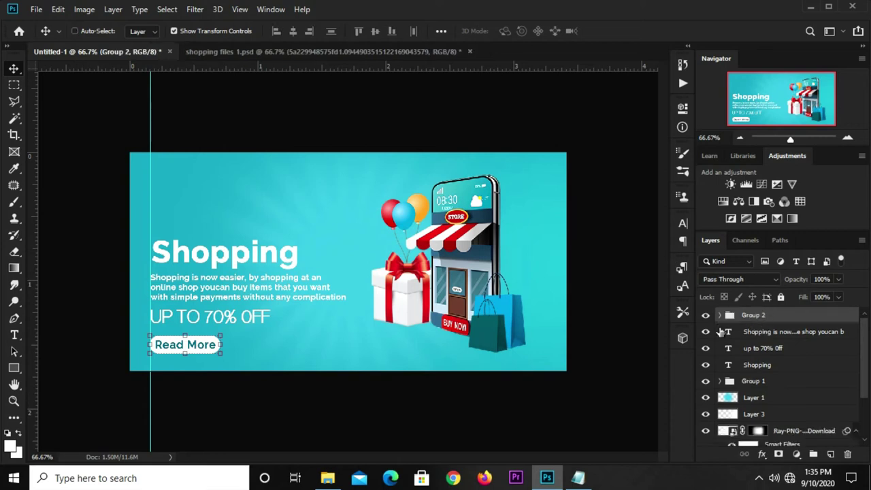
# Step: Enlarge the grouped Read More button slightly
pyautogui.click(705, 316)
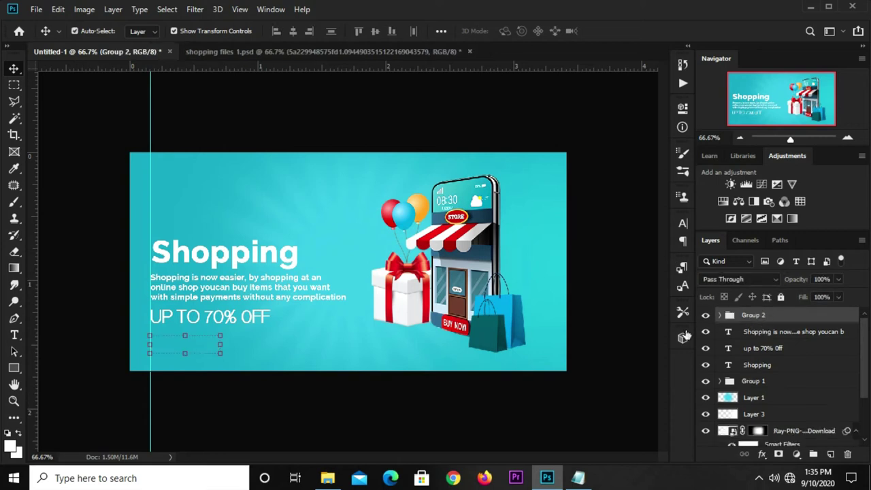
pyautogui.hotkey('ctrl', 't')
pyautogui.moveTo(221, 336)
pyautogui.mouseDown()
pyautogui.moveTo(236, 332)
pyautogui.moveTo(229, 336)
pyautogui.mouseUp()
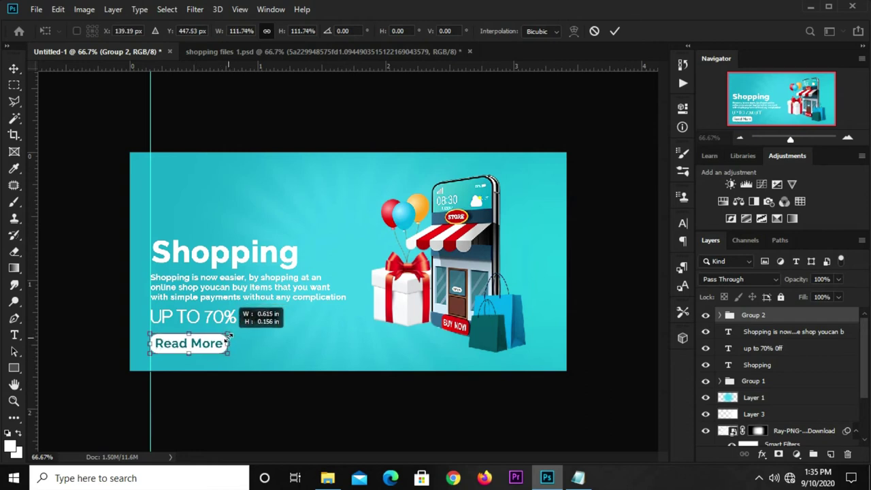
pyautogui.press('Return')
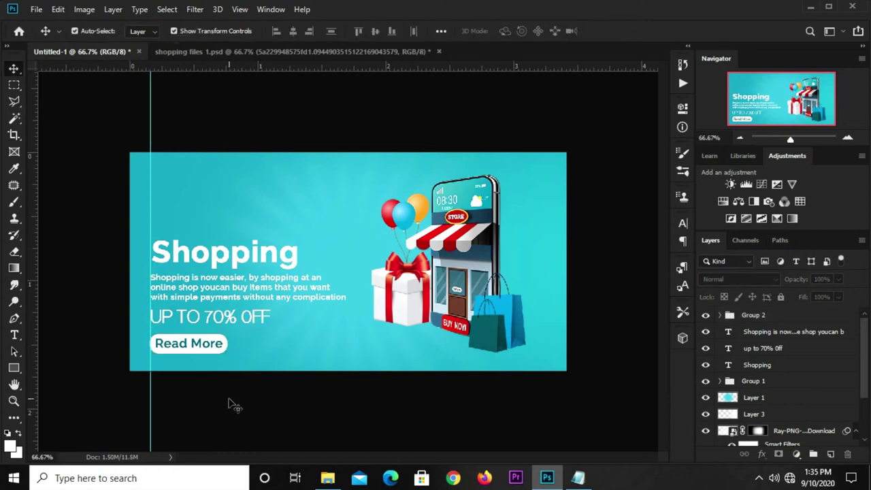
# Step: Enlarge the 'UP TO 70% OFF' offer text
pyautogui.click(216, 322)
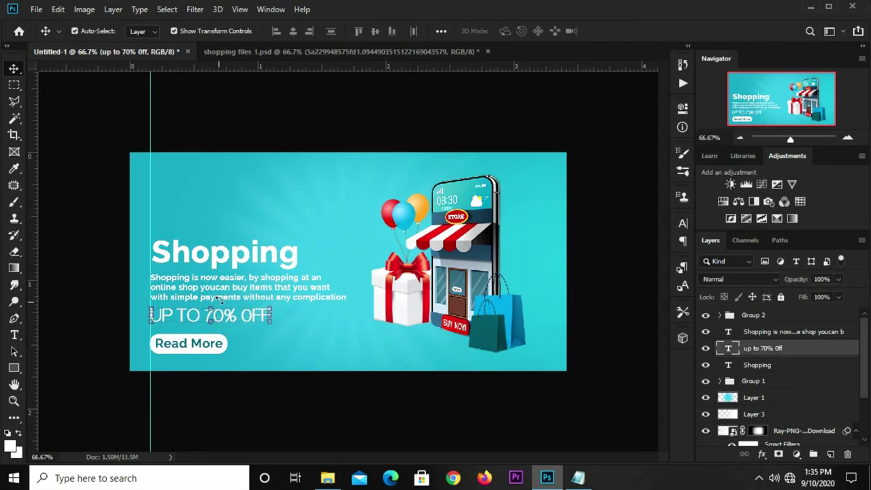
pyautogui.hotkey('ctrl', 't')
pyautogui.moveTo(273, 330); pyautogui.dragTo(282, 334)
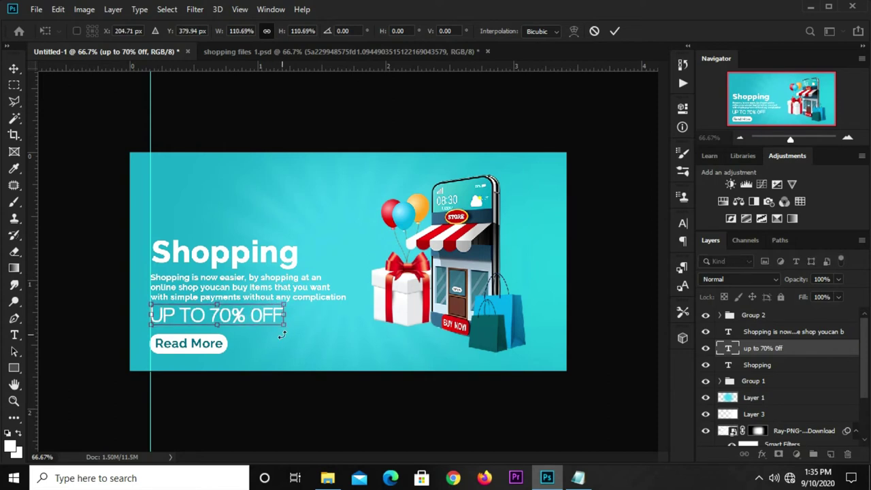
pyautogui.press('Return')
# Step: Move the description paragraph and Shopping heading up a few pixels
pyautogui.click(297, 297)
pyautogui.moveTo(298, 297); pyautogui.dragTo(294, 293)
pyautogui.click(279, 255)
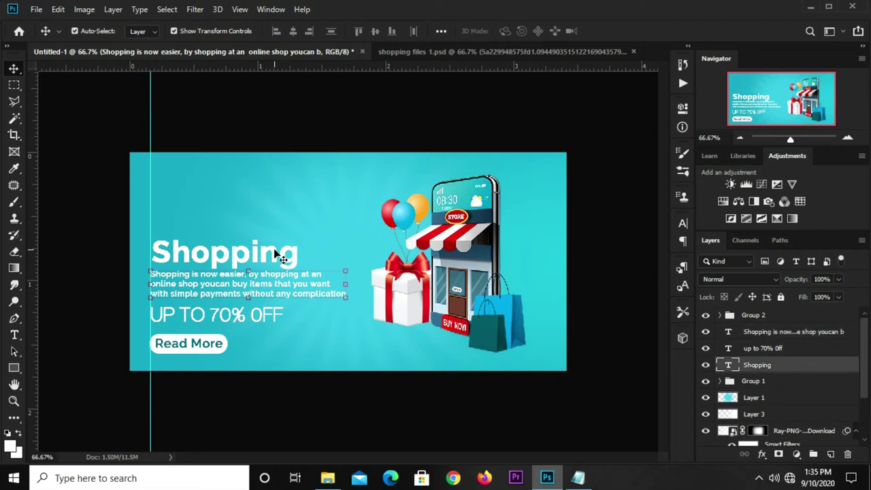
pyautogui.moveTo(279, 255); pyautogui.dragTo(278, 252)
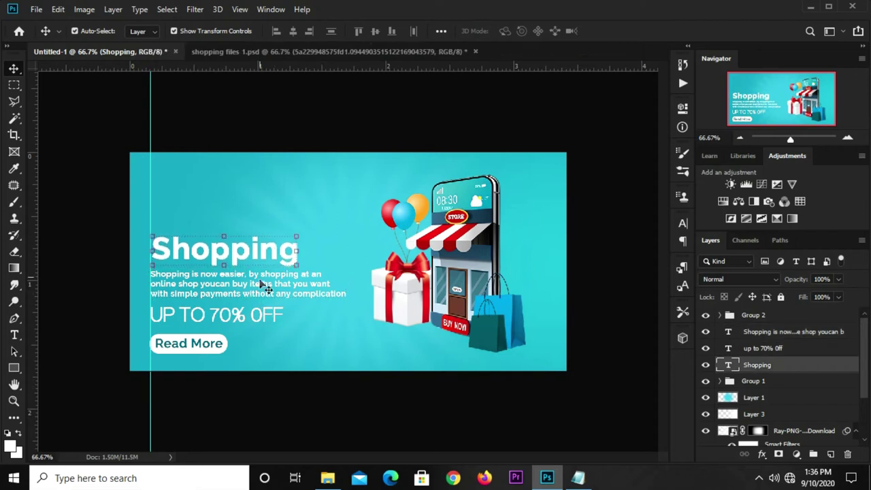
pyautogui.moveTo(281, 297); pyautogui.dragTo(282, 295)
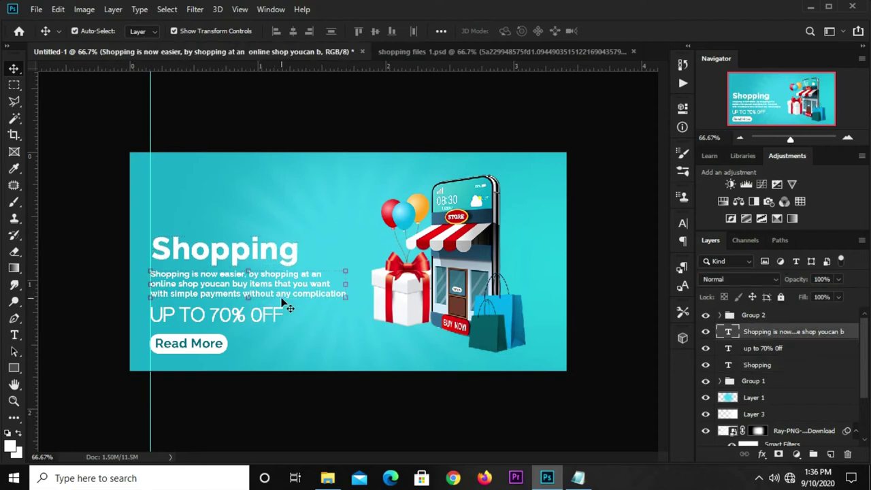
pyautogui.click(286, 402)
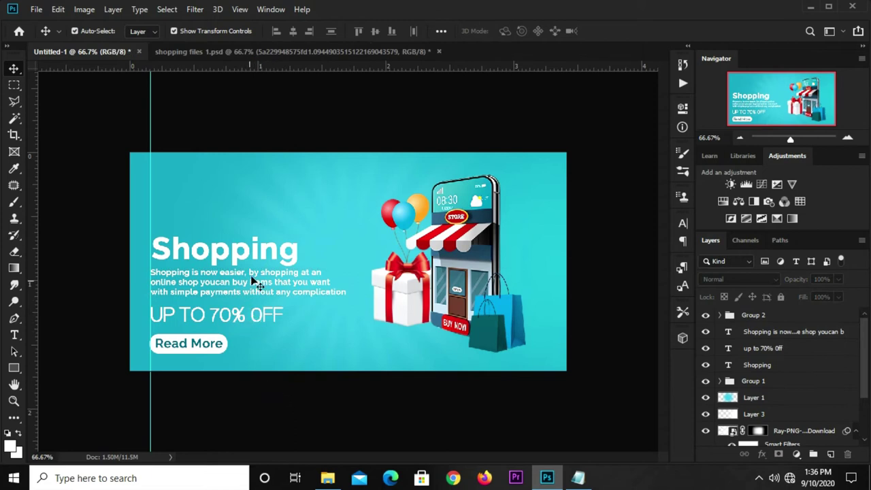
pyautogui.click(255, 253)
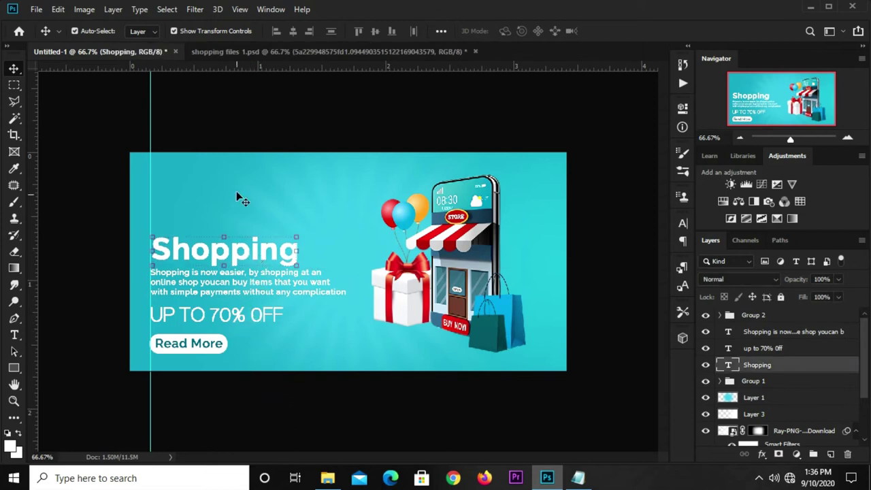
pyautogui.click(247, 136)
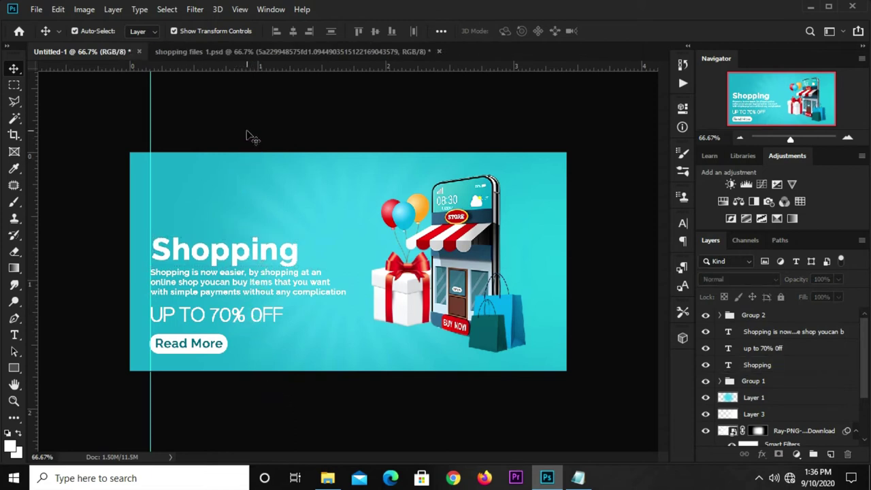
# Step: Draw a wide, thin white rectangle above the Shopping heading and make it slightly taller
pyautogui.click(20, 367)
pyautogui.click(44, 367)
pyautogui.moveTo(167, 198); pyautogui.dragTo(289, 216)
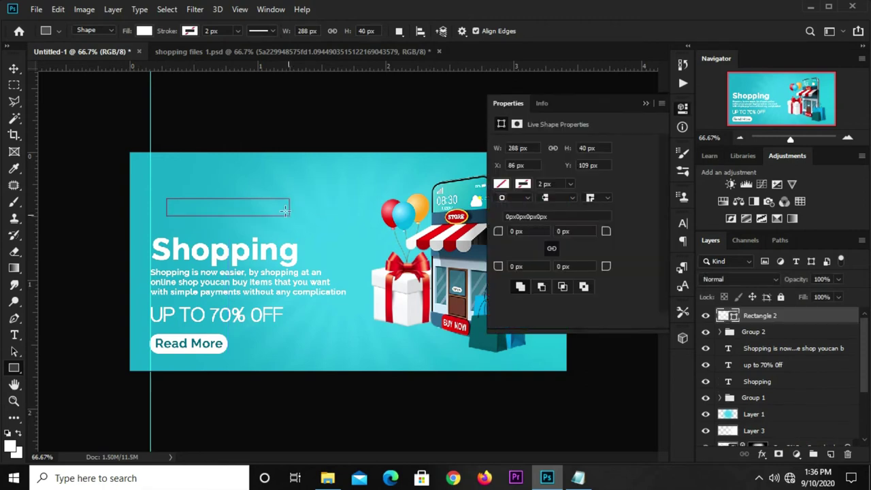
pyautogui.press('v')
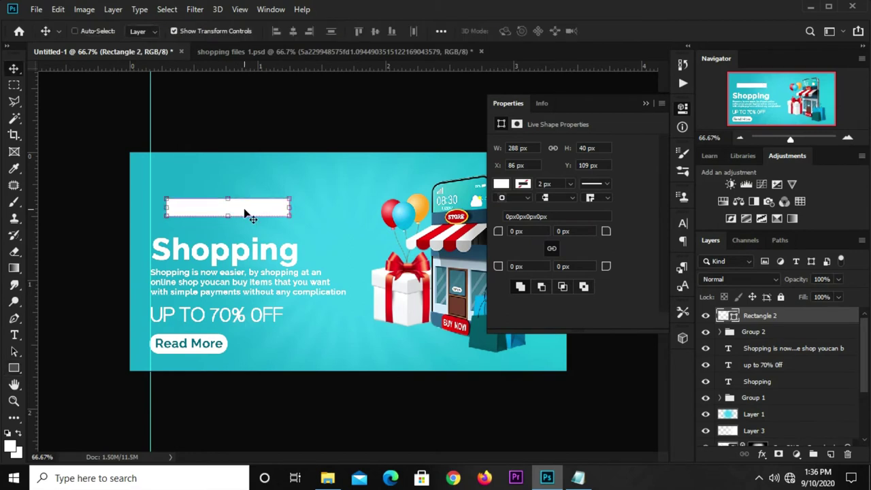
pyautogui.hotkey('ctrl', 't')
pyautogui.hotkey('ctrl', '+')
pyautogui.moveTo(216, 211); pyautogui.dragTo(216, 213)
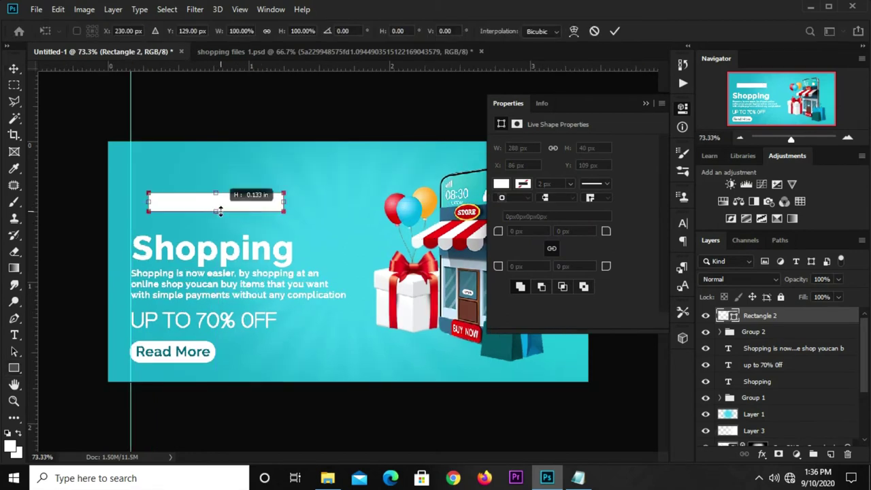
pyautogui.click(615, 31)
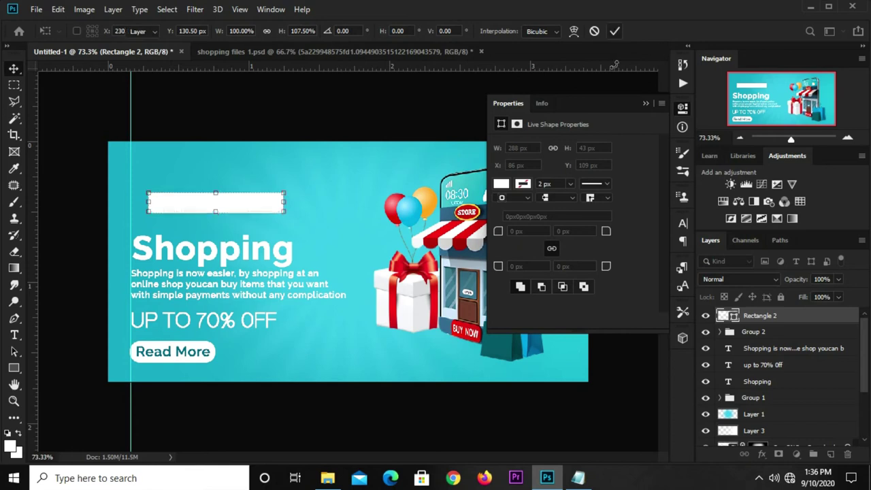
pyautogui.click(646, 103)
# Step: Copy 'Online Mega' from the Notepad banner copy
pyautogui.click(579, 478)
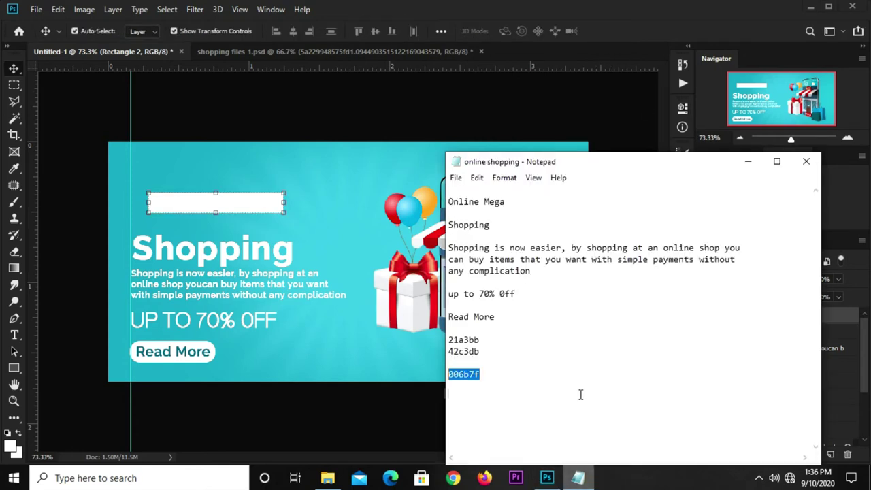
pyautogui.moveTo(509, 203); pyautogui.dragTo(447, 197)
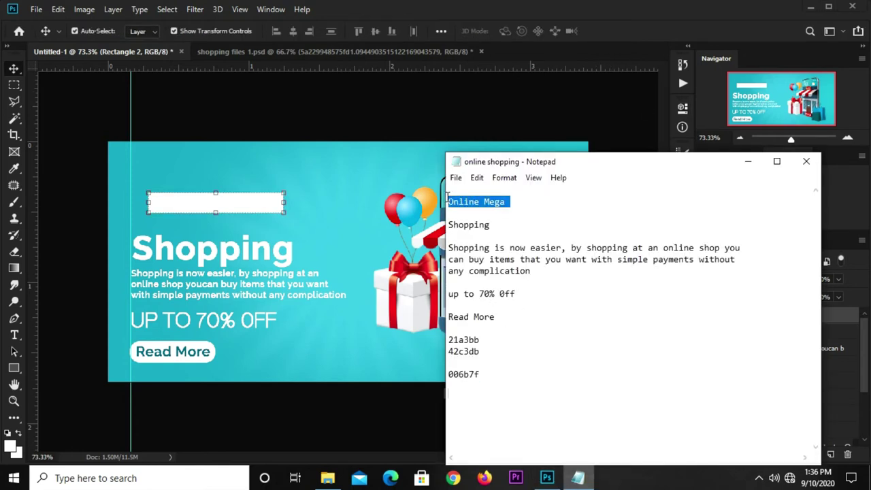
pyautogui.rightClick(466, 204)
pyautogui.click(496, 244)
pyautogui.click(620, 27)
# Step: Add 'Online Mega' as #006b7f teal text near the top of the banner
pyautogui.click(14, 334)
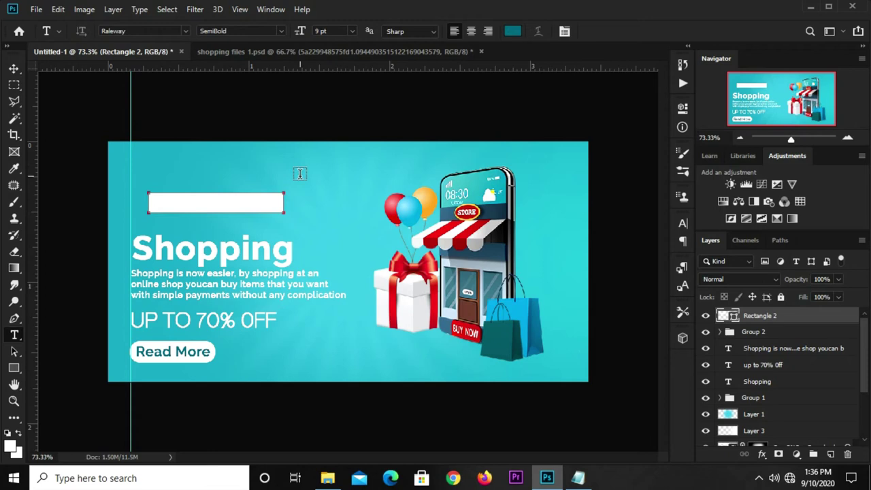
pyautogui.click(512, 31)
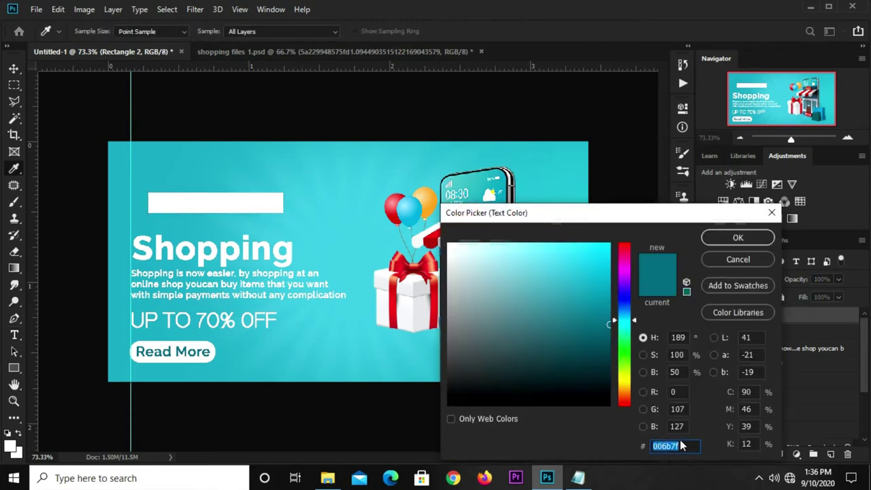
pyautogui.click(738, 238)
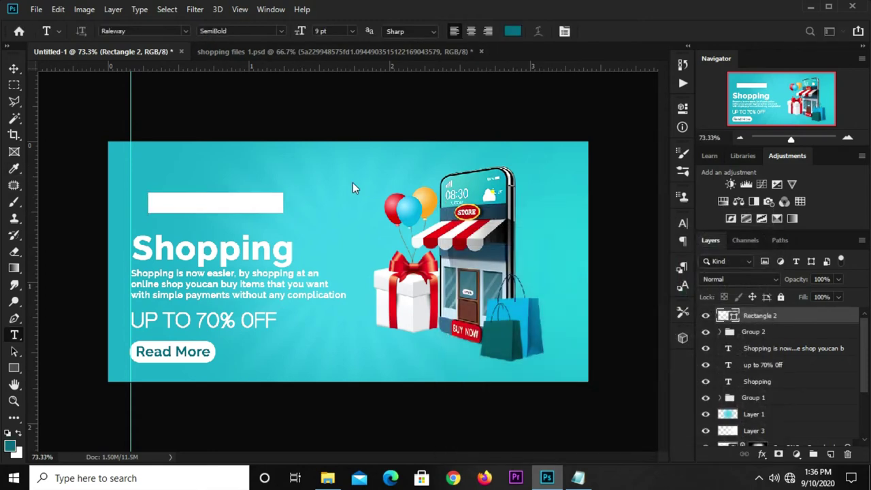
pyautogui.click(310, 173)
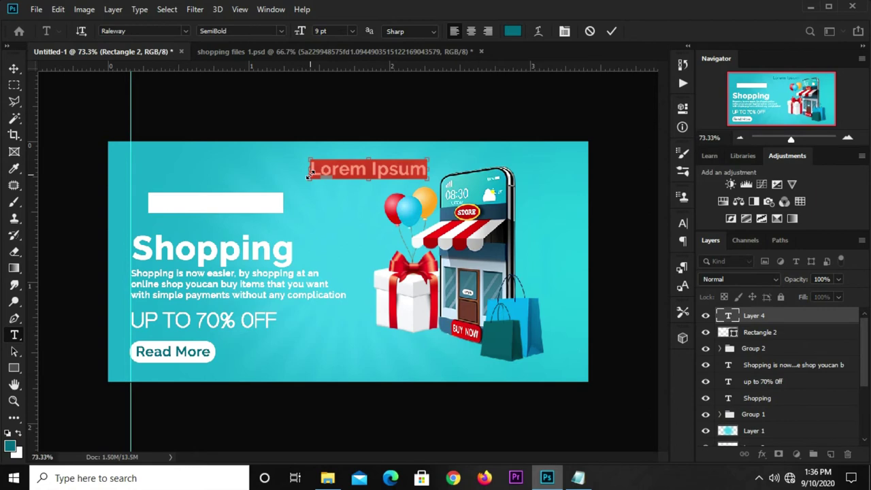
pyautogui.hotkey('ctrl', 'v')
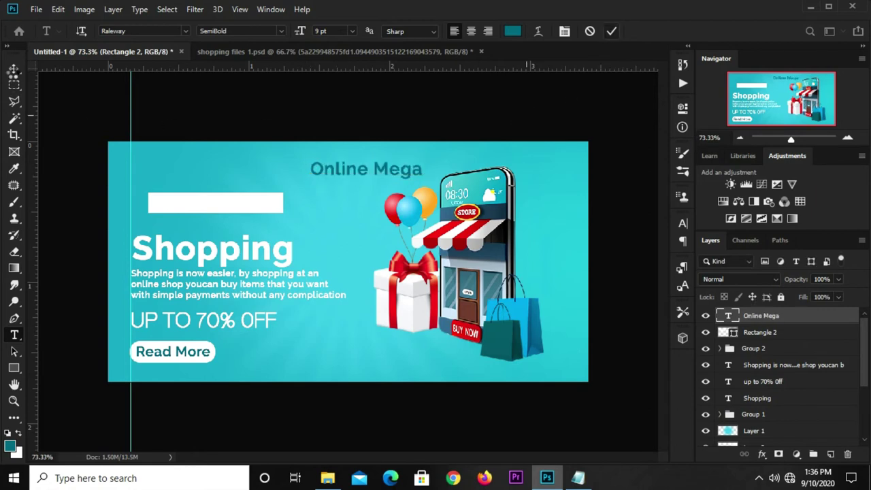
pyautogui.click(14, 69)
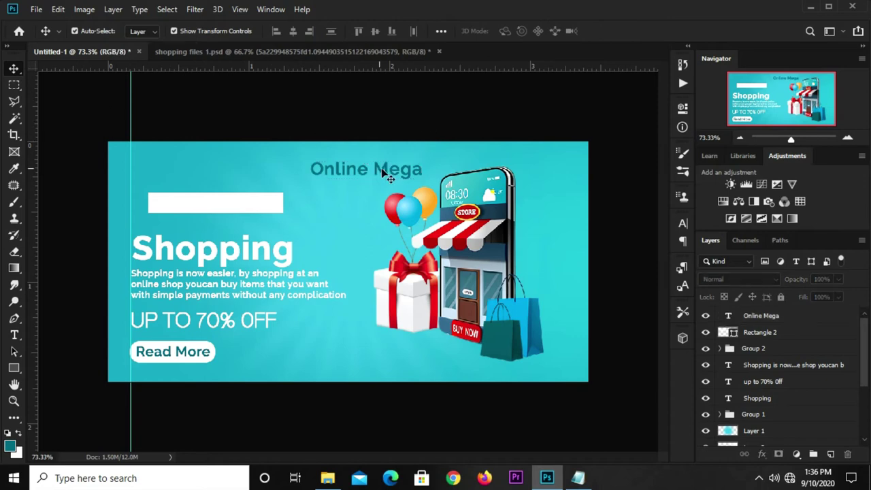
# Step: Move Online Mega down-left and warp the white rectangle into an Arc
pyautogui.moveTo(366, 173)
pyautogui.mouseDown()
pyautogui.moveTo(346, 181)
pyautogui.moveTo(243, 152)
pyautogui.moveTo(236, 200)
pyautogui.moveTo(362, 229)
pyautogui.mouseUp()
pyautogui.click(257, 205)
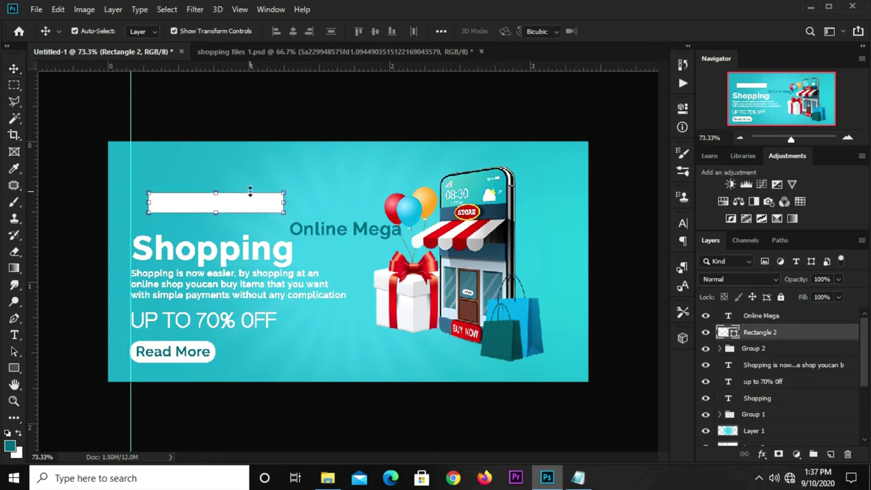
pyautogui.hotkey('ctrl', 't')
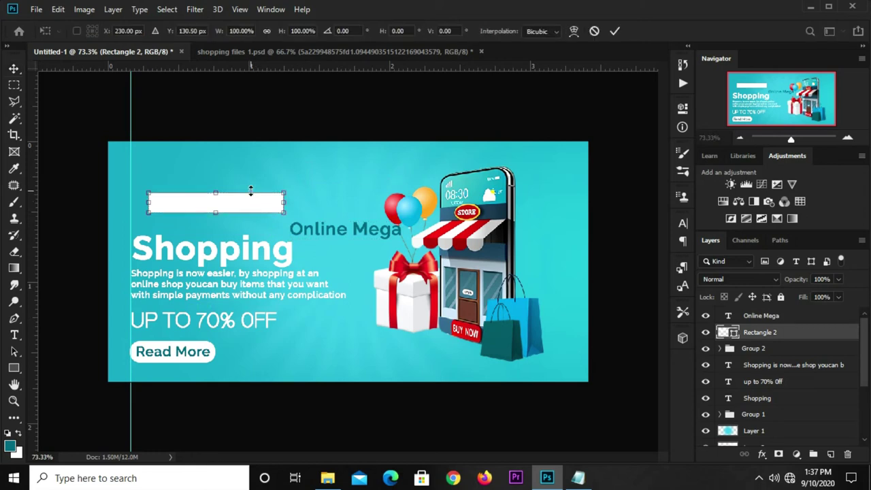
pyautogui.click(574, 31)
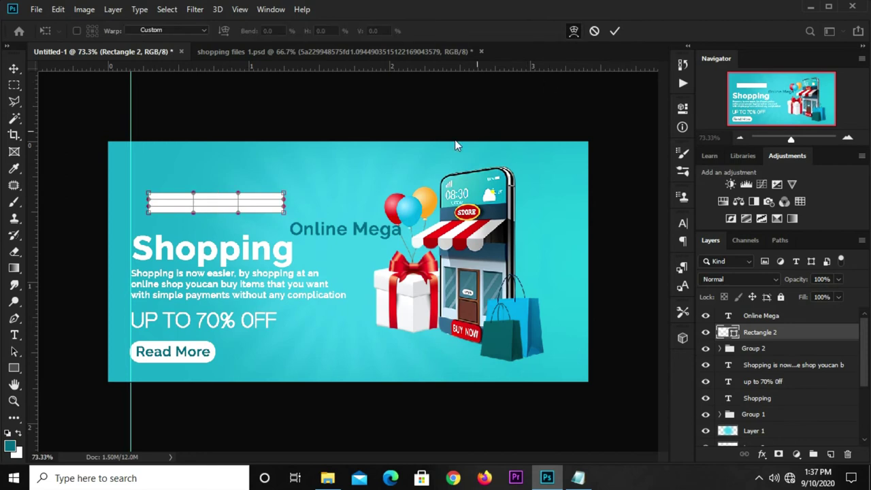
pyautogui.click(153, 31)
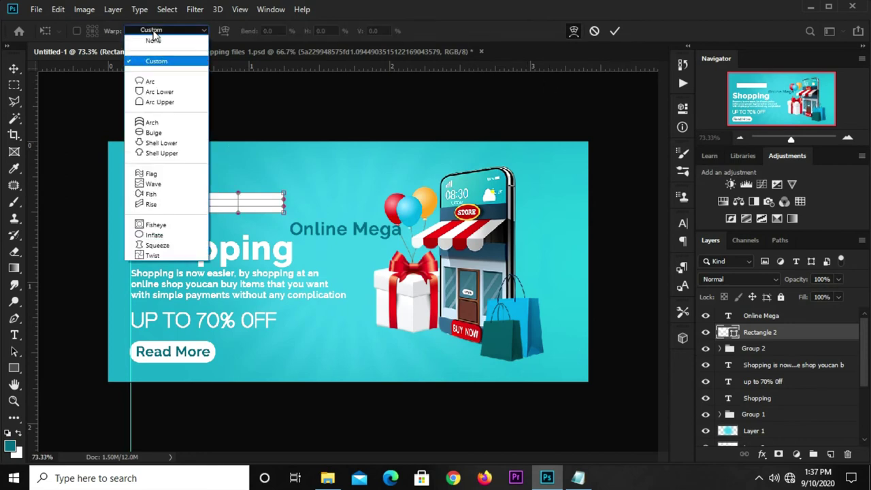
pyautogui.click(155, 81)
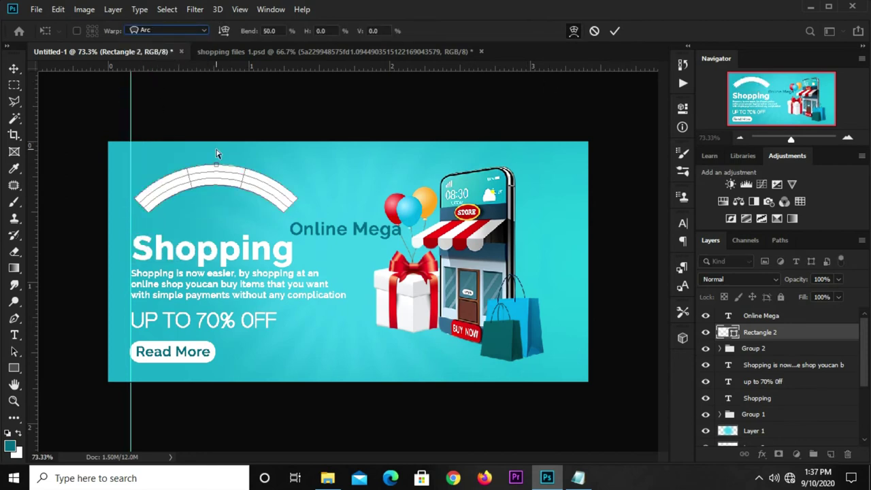
pyautogui.click(614, 30)
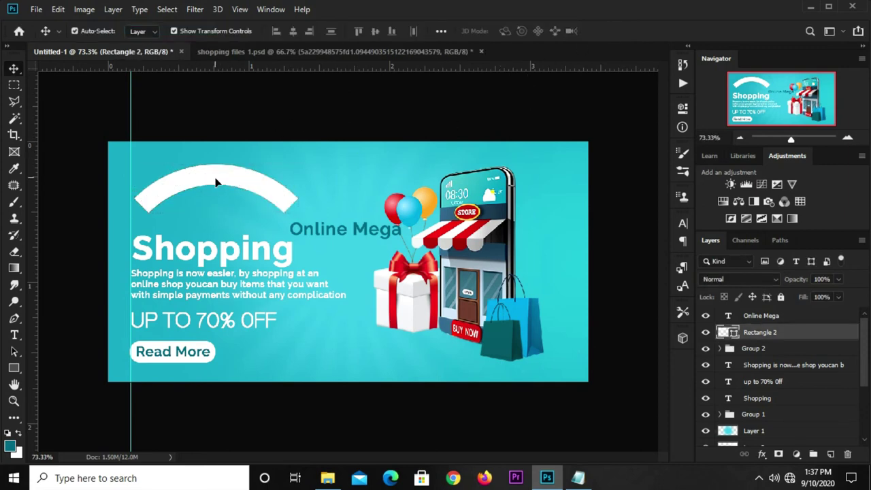
# Step: Shift the white arch right and down, then shrink and flatten it
pyautogui.moveTo(215, 179); pyautogui.dragTo(224, 194)
pyautogui.hotkey('ctrl', 't')
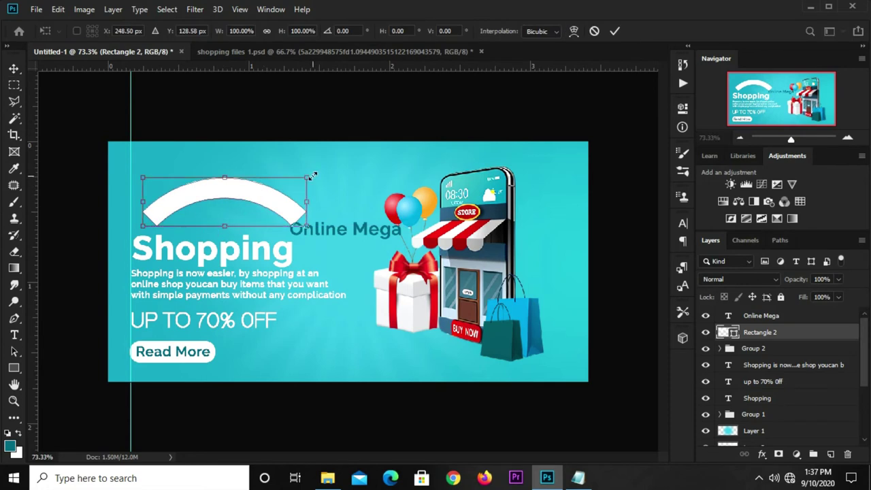
pyautogui.moveTo(308, 176); pyautogui.dragTo(294, 183)
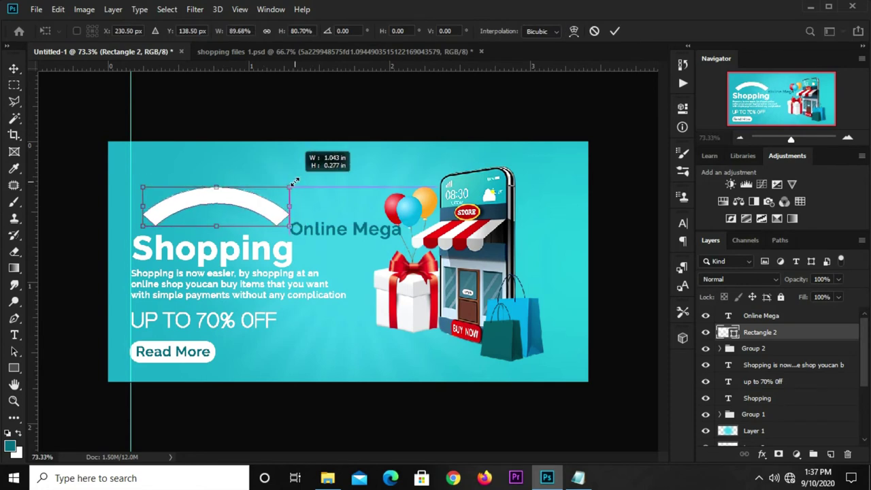
pyautogui.moveTo(294, 183)
pyautogui.mouseDown()
pyautogui.moveTo(303, 202)
pyautogui.moveTo(296, 191)
pyautogui.mouseUp()
pyautogui.press('Return')
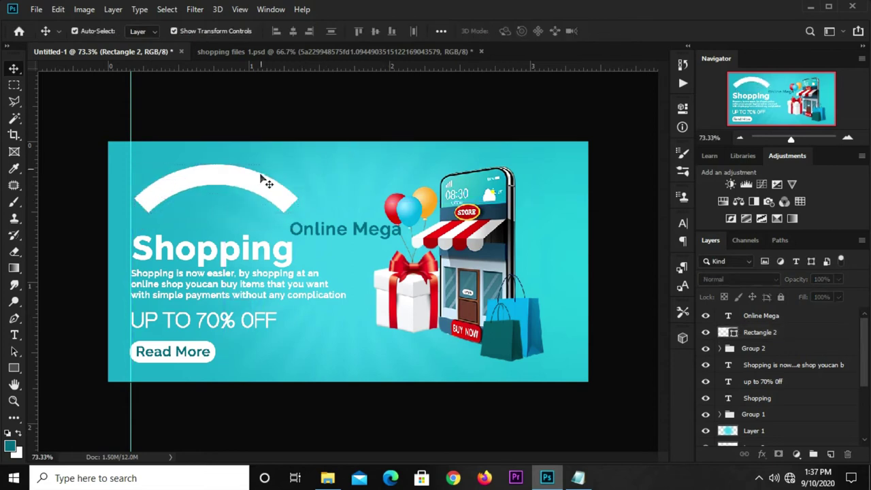
# Step: Convert the arch to a smart object, then rescale and nudge it into place
pyautogui.rightClick(770, 332)
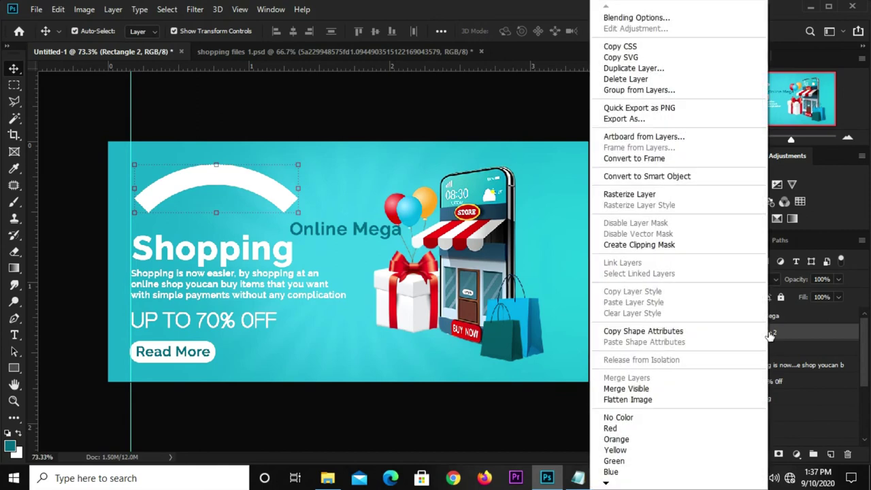
pyautogui.click(639, 176)
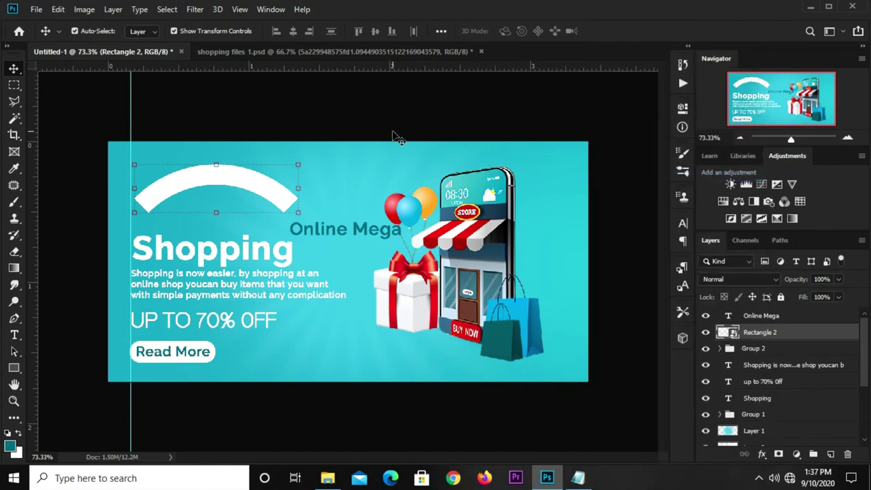
pyautogui.hotkey('ctrl', 't')
pyautogui.moveTo(297, 170)
pyautogui.mouseDown()
pyautogui.moveTo(271, 186)
pyautogui.moveTo(246, 179)
pyautogui.moveTo(229, 206)
pyautogui.mouseUp()
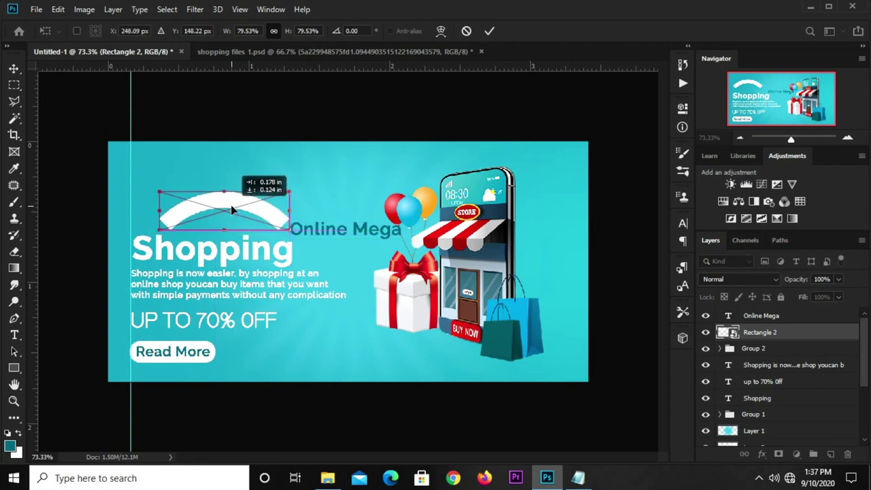
pyautogui.press('Left')
pyautogui.press('Left')
pyautogui.press('Left')
pyautogui.press('Left')
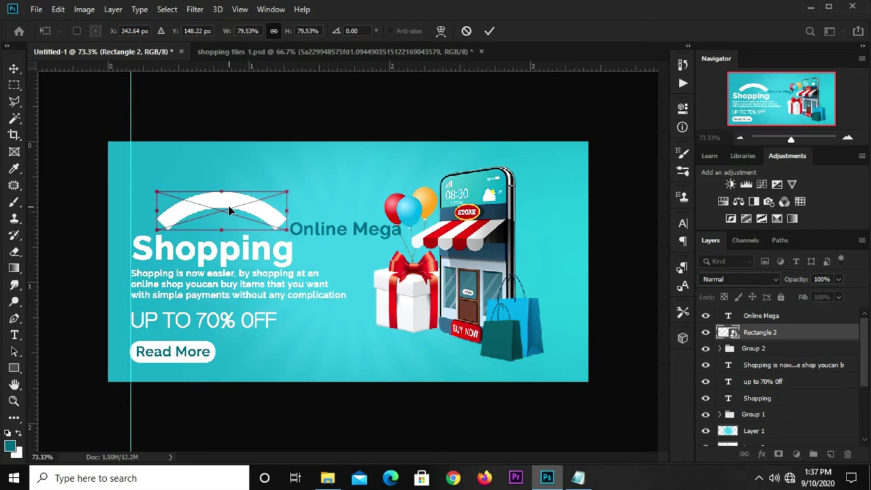
pyautogui.moveTo(285, 187); pyautogui.dragTo(287, 186)
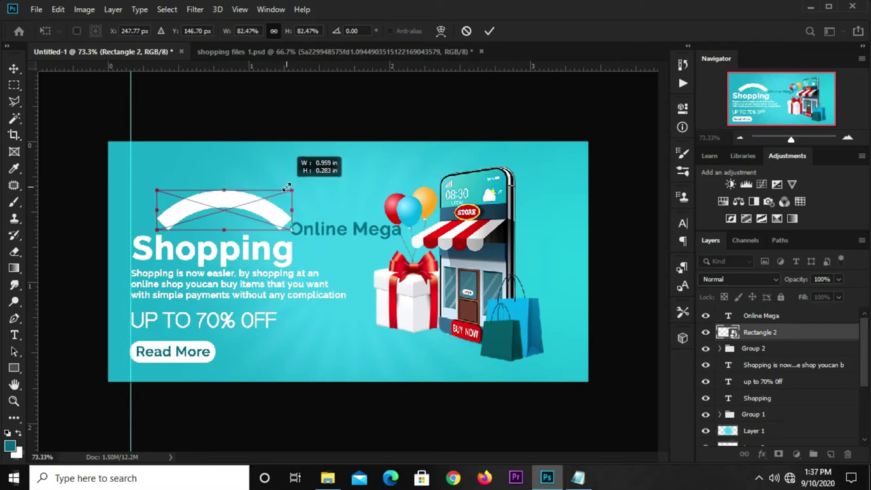
pyautogui.press('Left')
pyautogui.press('Left')
pyautogui.press('Right')
pyautogui.press('Right')
pyautogui.press('Right')
pyautogui.press('Right')
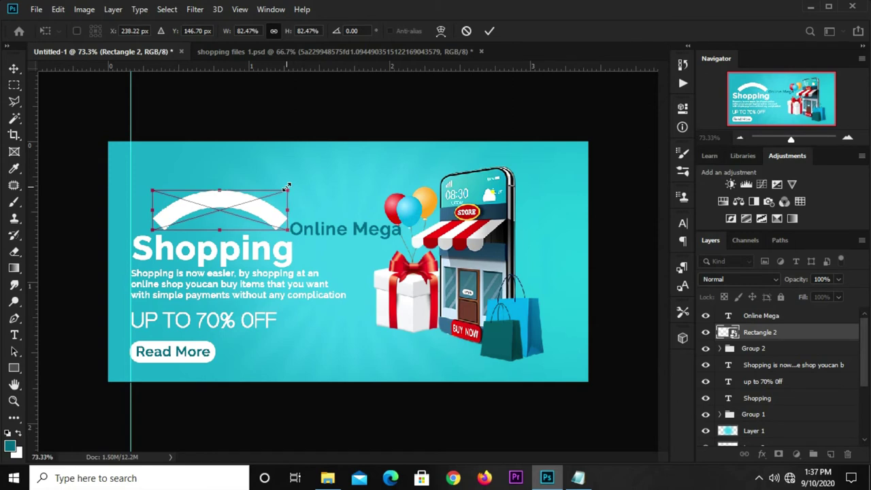
pyautogui.press('Return')
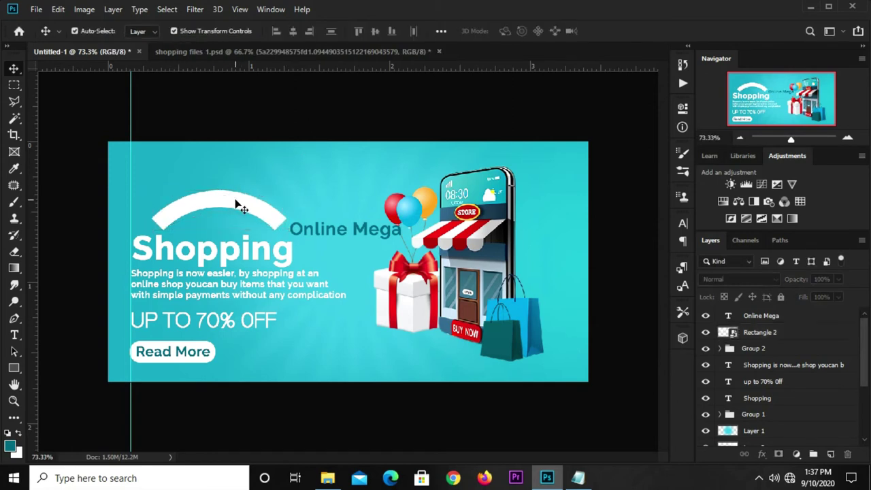
# Step: Deselect the white arch and select the Online Mega text layer
pyautogui.click(236, 204)
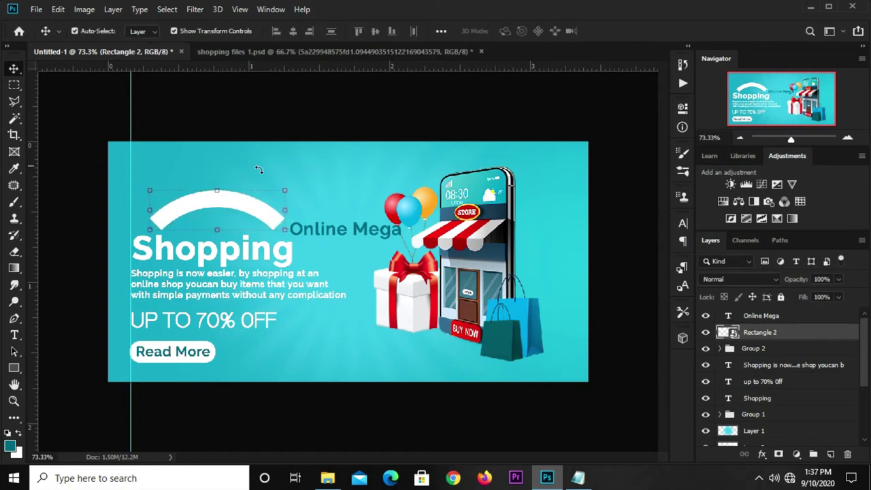
pyautogui.click(301, 123)
pyautogui.click(330, 233)
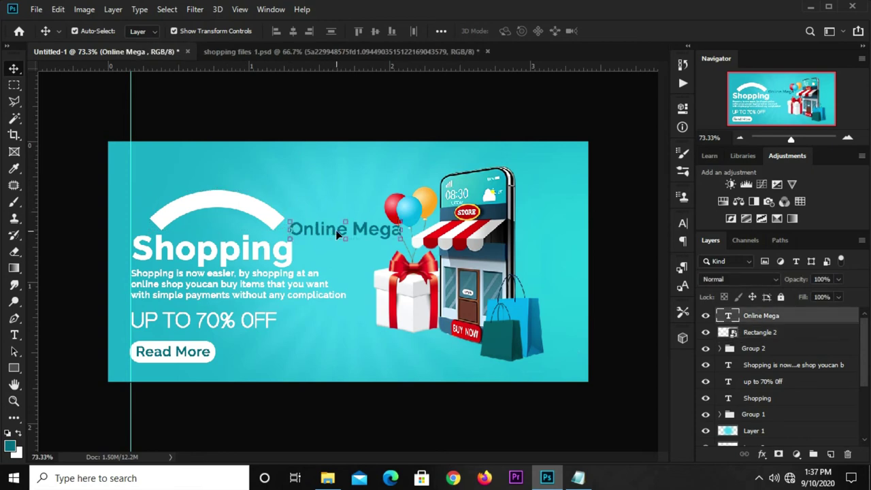
# Step: Convert Online Mega to a smart object and warp it with the Arc style
pyautogui.moveTo(336, 230); pyautogui.dragTo(284, 189)
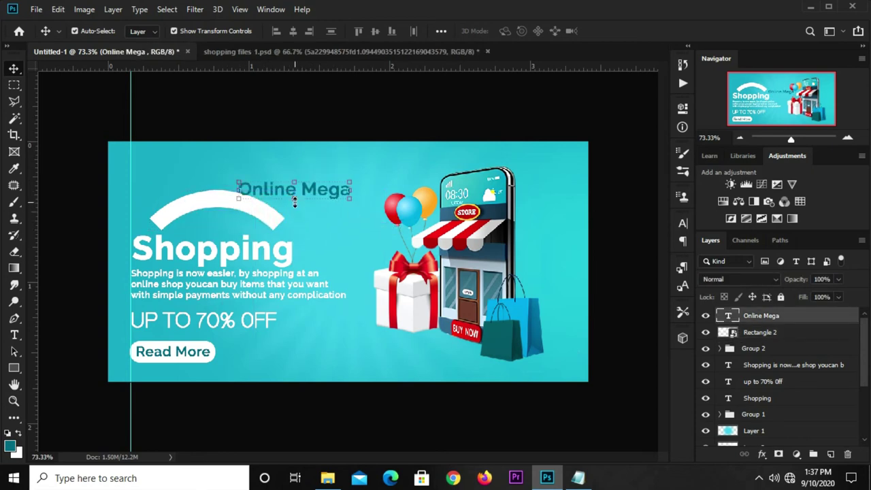
pyautogui.rightClick(767, 317)
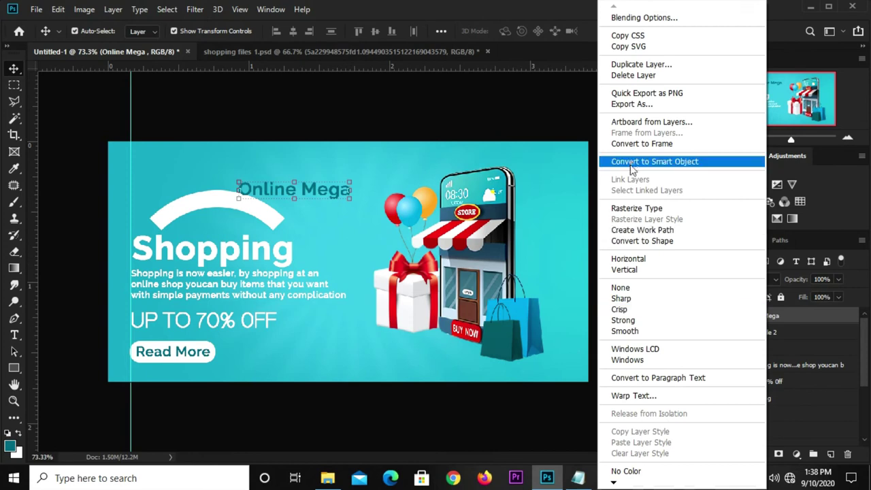
pyautogui.click(632, 161)
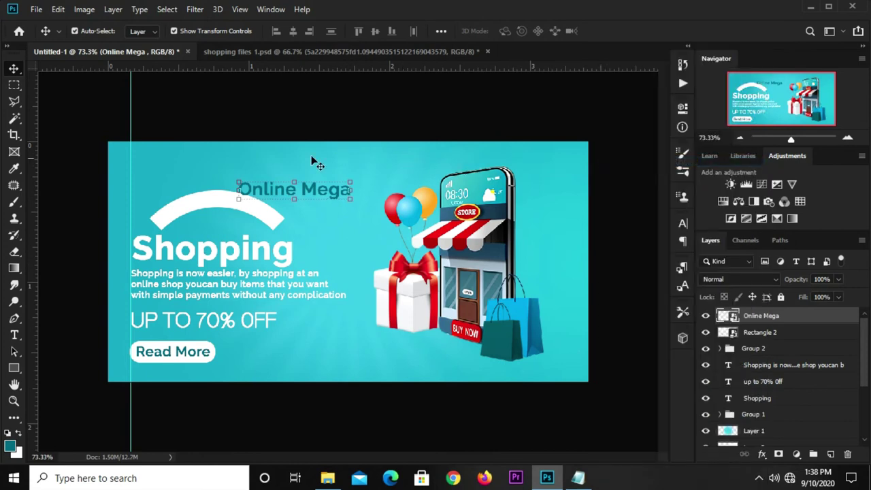
pyautogui.hotkey('ctrl', 't')
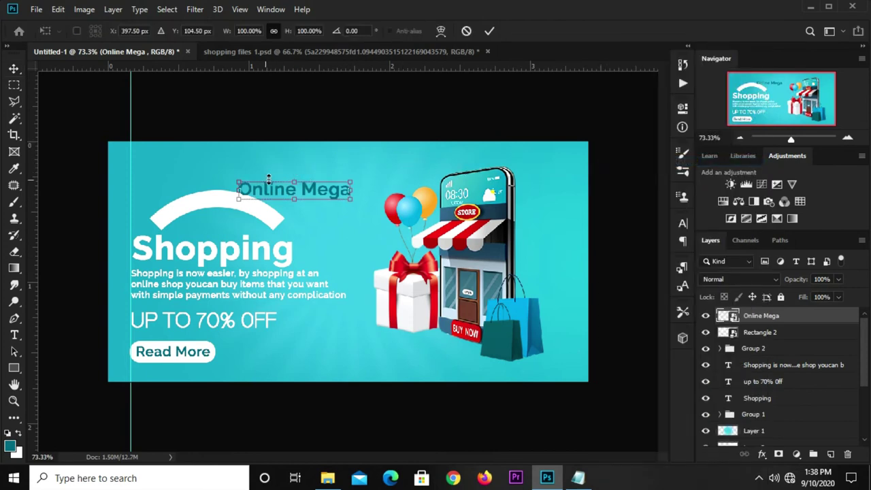
pyautogui.rightClick(320, 192)
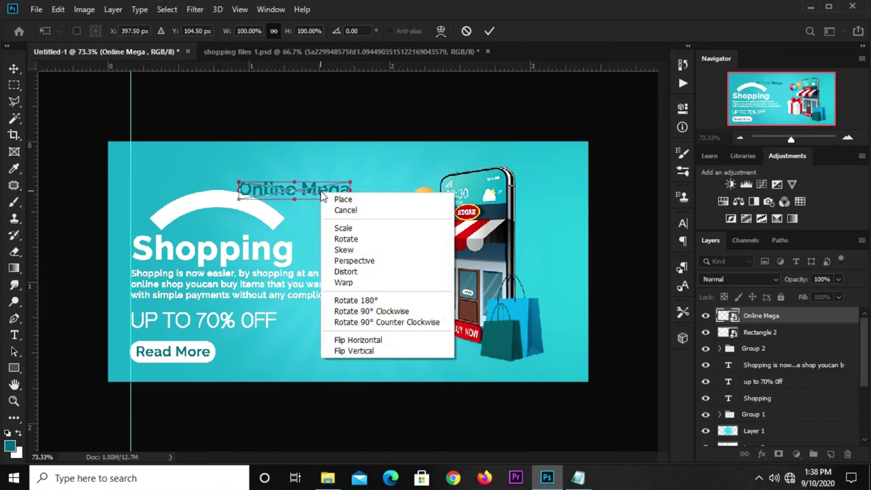
pyautogui.click(346, 283)
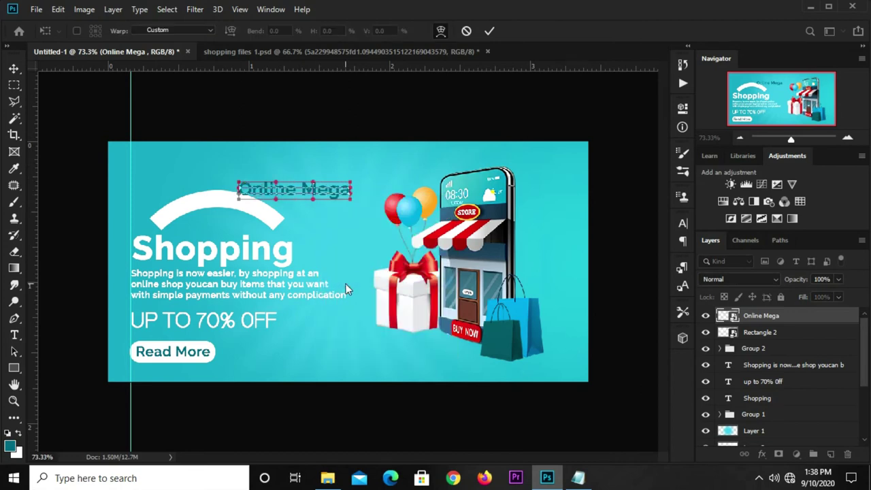
pyautogui.click(441, 32)
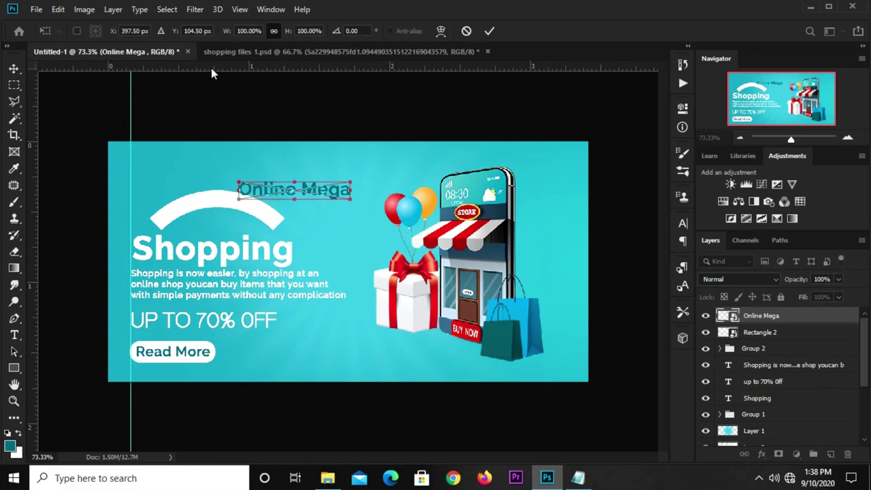
pyautogui.click(441, 32)
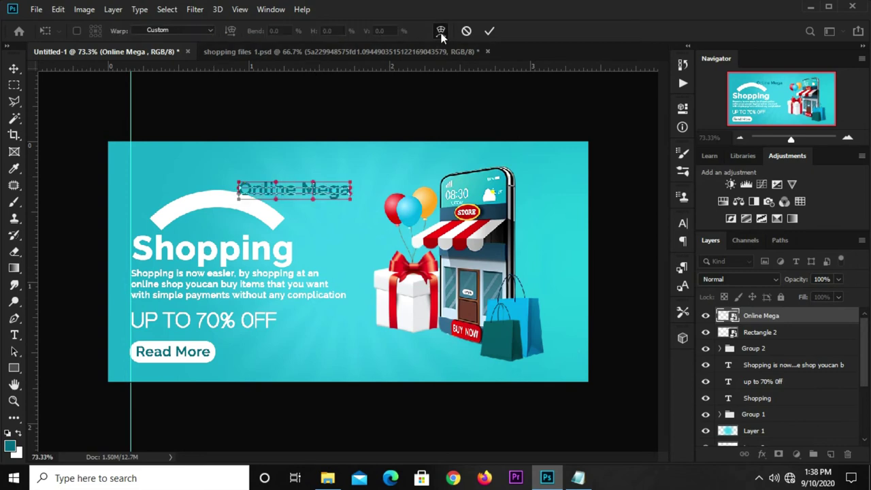
pyautogui.click(181, 30)
pyautogui.click(157, 82)
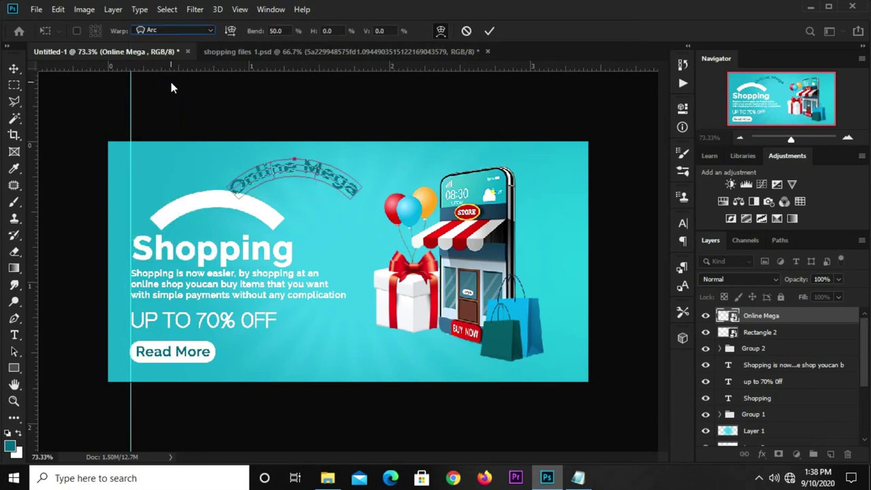
pyautogui.click(489, 31)
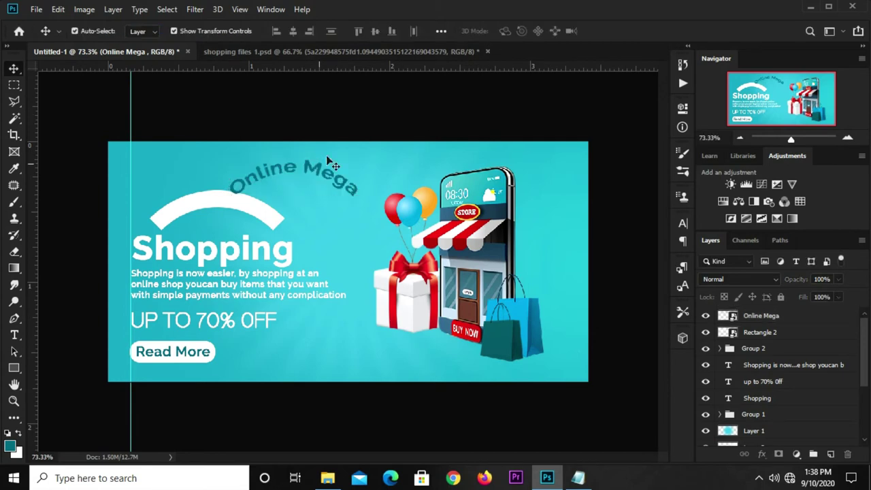
# Step: Move the arched Online Mega text onto the white arch and scale it down
pyautogui.moveTo(320, 167)
pyautogui.mouseDown()
pyautogui.moveTo(214, 206)
pyautogui.moveTo(250, 202)
pyautogui.moveTo(281, 181)
pyautogui.mouseUp()
pyautogui.hotkey('ctrl', 't')
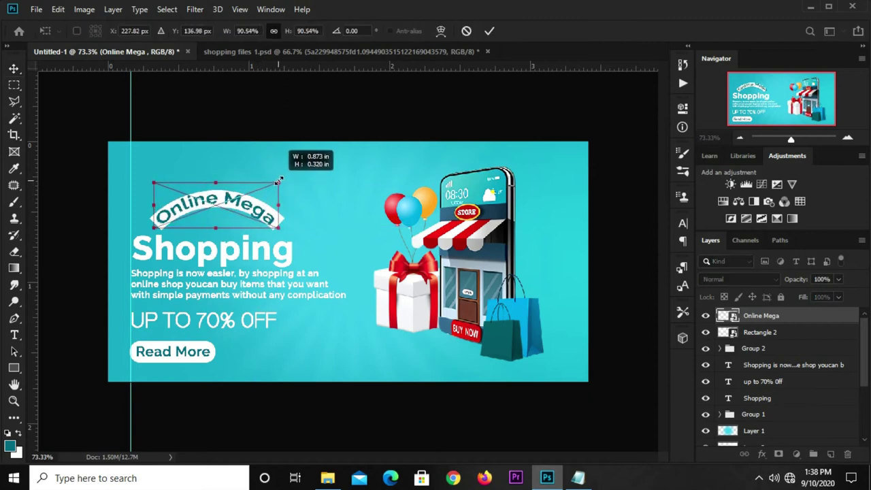
pyautogui.moveTo(147, 226); pyautogui.dragTo(159, 225)
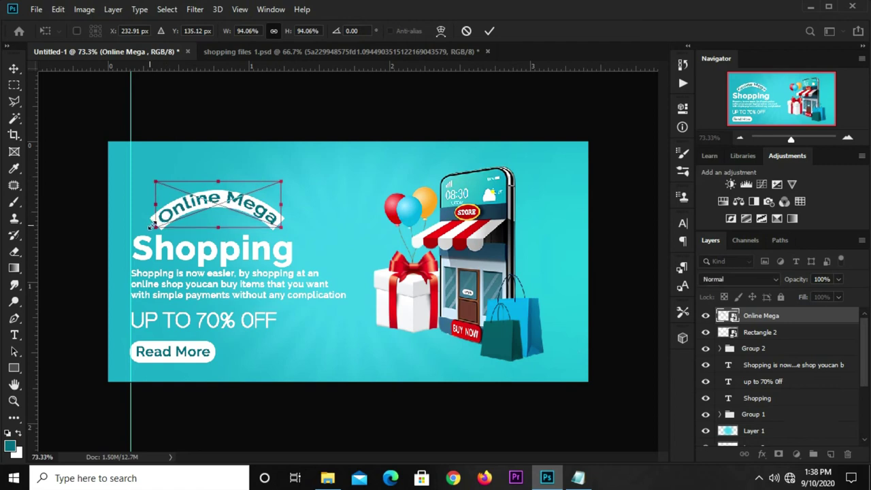
pyautogui.press('Return')
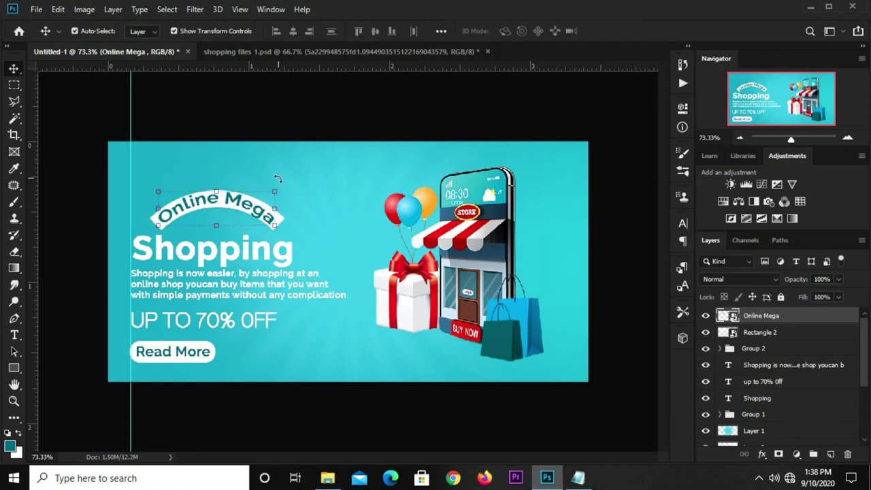
pyautogui.click(282, 137)
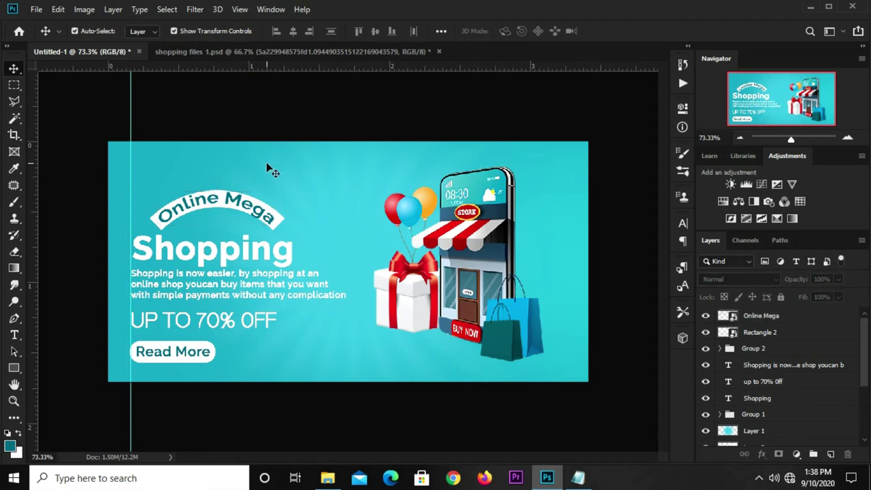
pyautogui.click(279, 218)
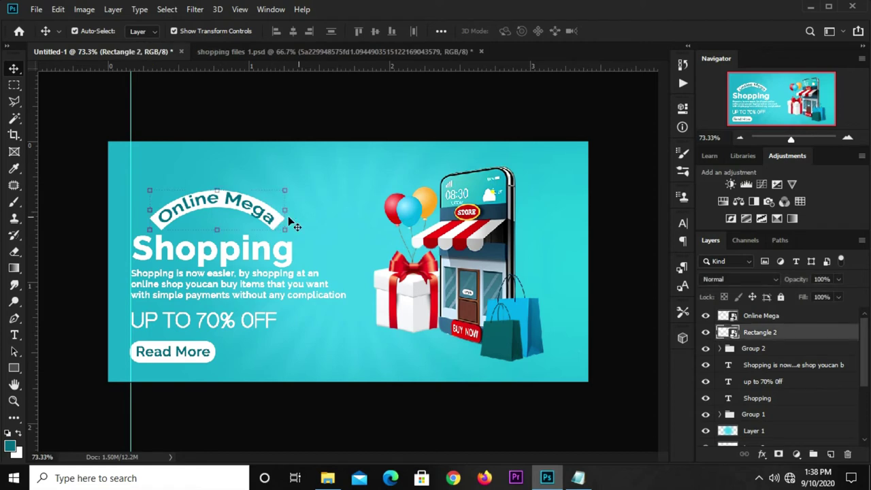
# Step: Delete the old white arch layer and draw a new white rectangle over Online Mega
pyautogui.click(847, 454)
pyautogui.click(358, 192)
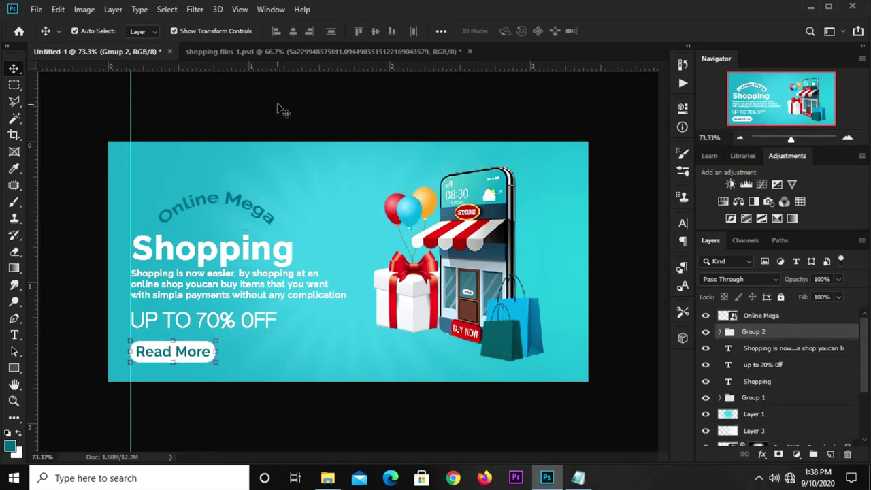
pyautogui.click(14, 368)
pyautogui.click(75, 367)
pyautogui.moveTo(151, 194); pyautogui.dragTo(298, 219)
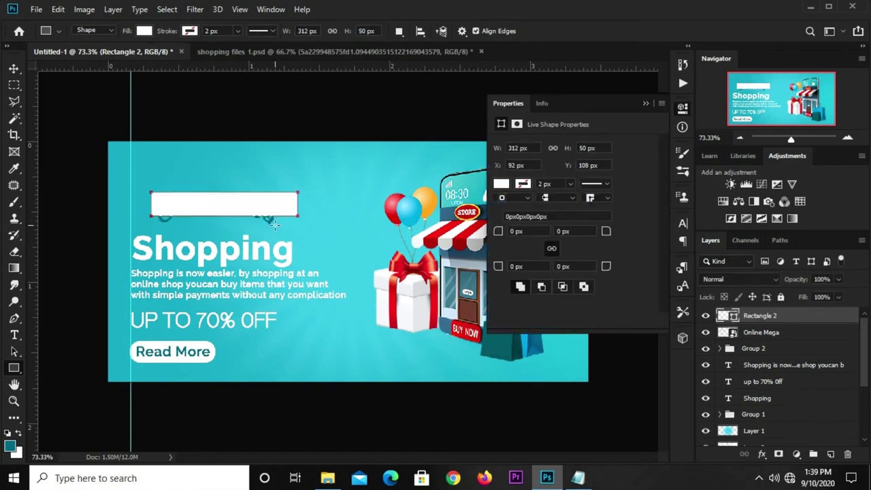
# Step: Nudge the new rectangle into place and warp it with the Arc style
pyautogui.press('v')
pyautogui.moveTo(271, 198); pyautogui.dragTo(264, 204)
pyautogui.hotkey('ctrl', 't')
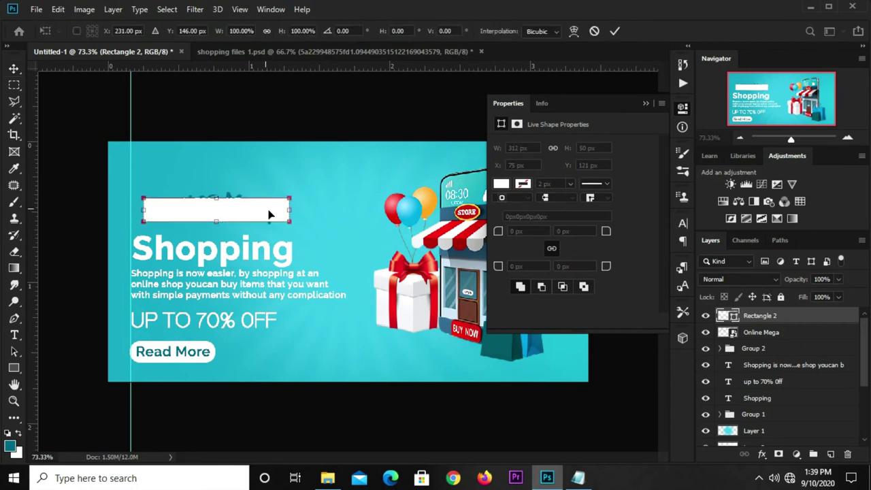
pyautogui.click(646, 104)
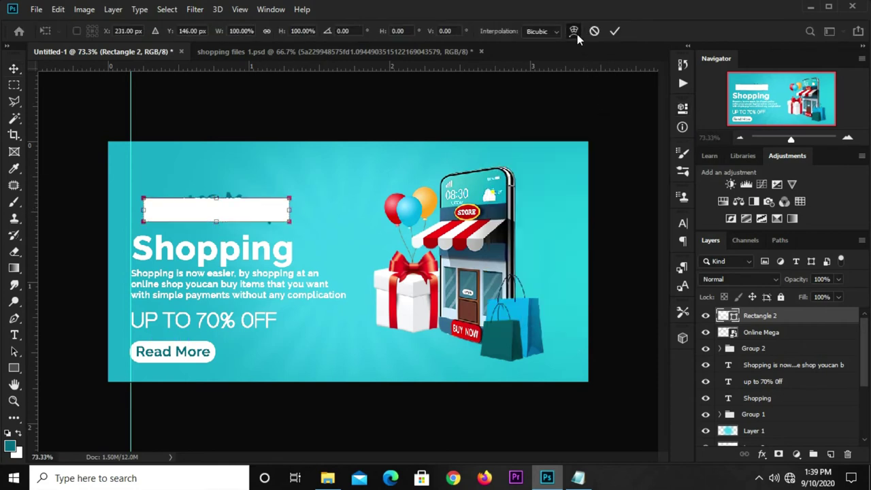
pyautogui.click(575, 32)
pyautogui.click(166, 30)
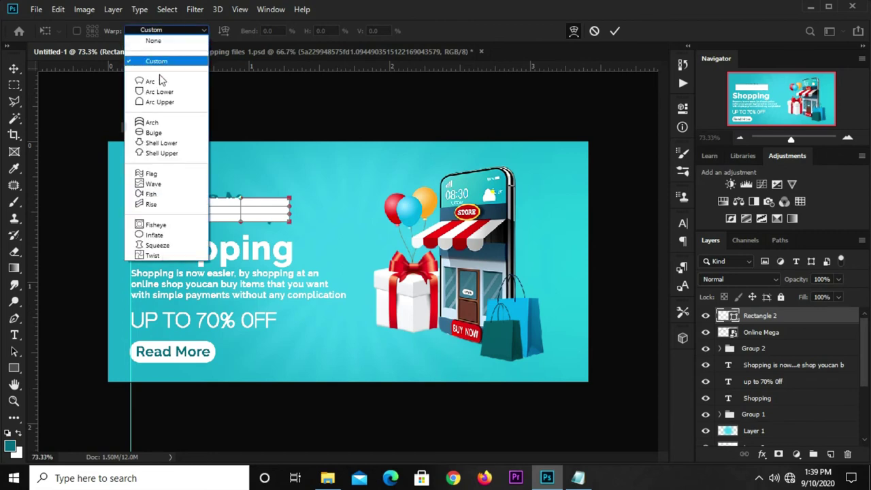
pyautogui.click(160, 77)
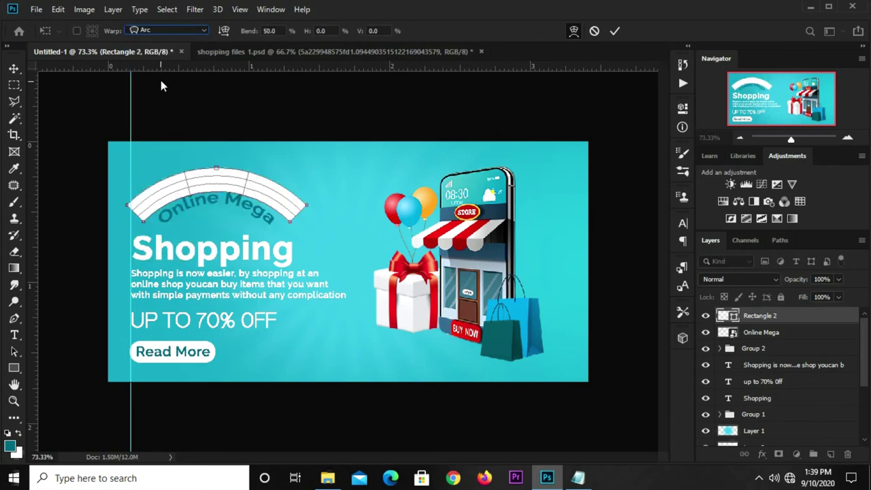
pyautogui.click(614, 31)
# Step: Convert the arched band to a Smart Object, then shrink and lower it just above Shopping
pyautogui.rightClick(760, 312)
pyautogui.click(627, 179)
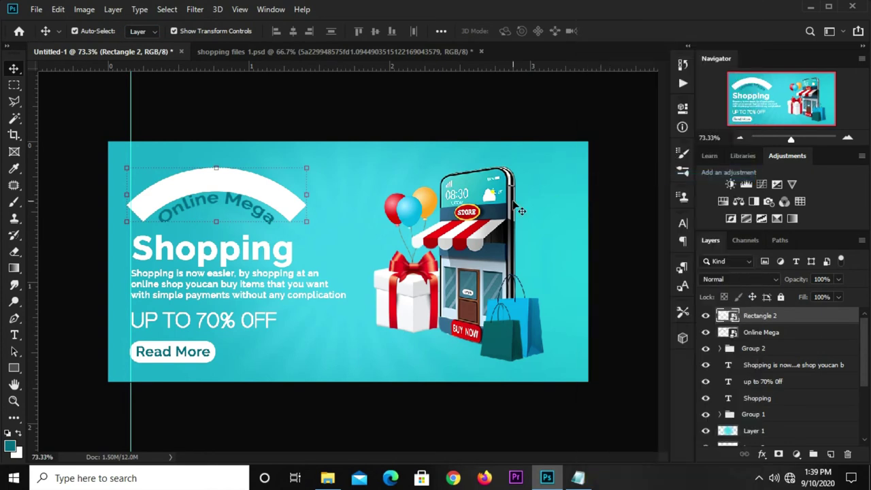
pyautogui.hotkey('ctrl', 't')
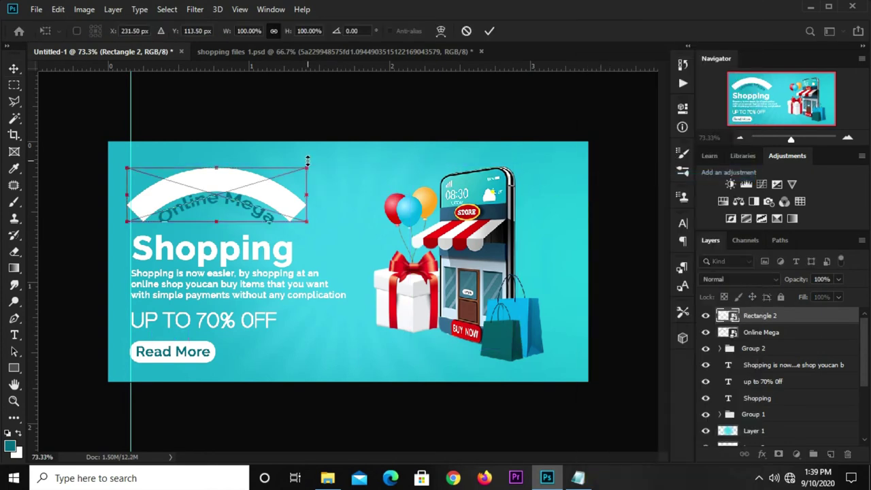
pyautogui.moveTo(306, 168); pyautogui.dragTo(287, 172)
pyautogui.moveTo(257, 201); pyautogui.dragTo(268, 209)
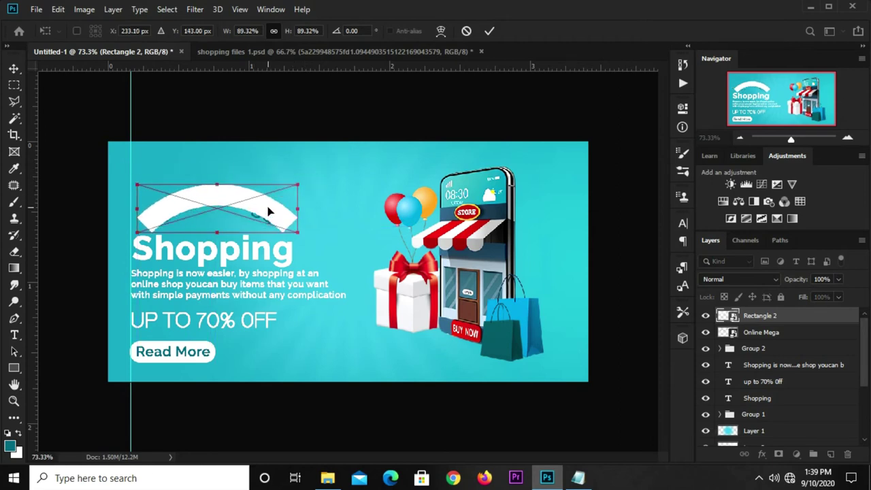
pyautogui.press('Return')
pyautogui.press('Left')
pyautogui.press('Left')
pyautogui.press('Left')
pyautogui.press('Left')
pyautogui.press('Left')
pyautogui.press('Left')
pyautogui.press('Left')
pyautogui.press('Left')
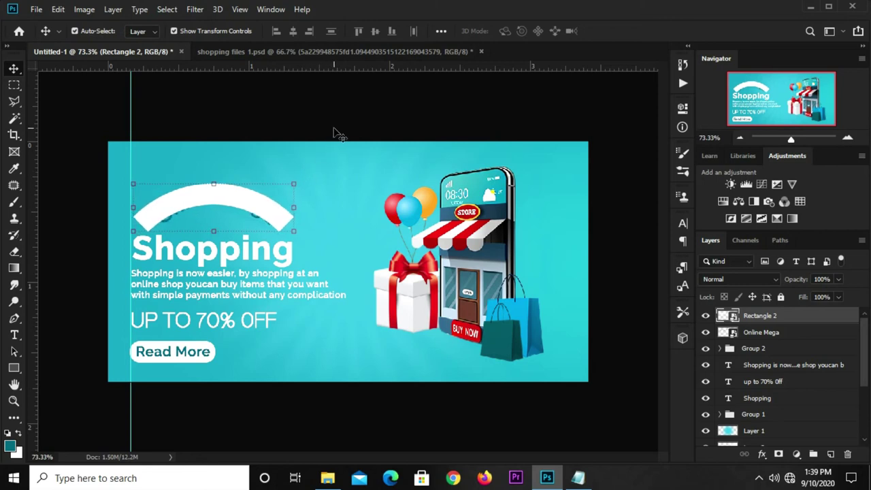
pyautogui.click(338, 131)
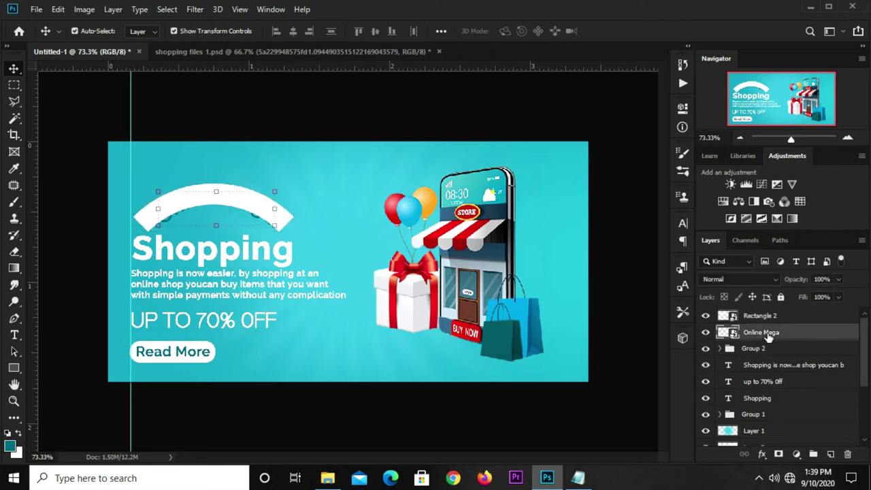
# Step: Stack Online Mega above the new arch and scale it to about 102% to fit the band
pyautogui.moveTo(769, 339); pyautogui.dragTo(767, 312)
pyautogui.press('Up')
pyautogui.press('Up')
pyautogui.press('Up')
pyautogui.press('Up')
pyautogui.press('Up')
pyautogui.press('Up')
pyautogui.press('Up')
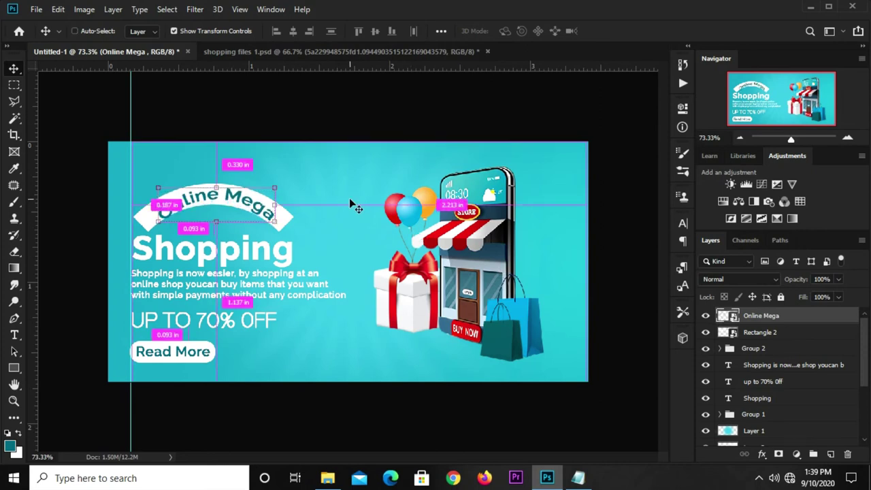
pyautogui.hotkey('ctrl', 't')
pyautogui.moveTo(157, 186); pyautogui.dragTo(145, 175)
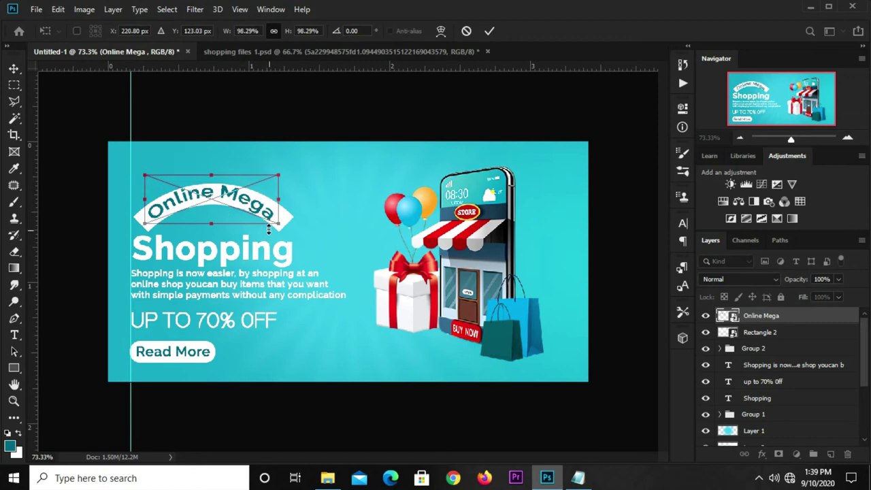
pyautogui.moveTo(283, 230); pyautogui.dragTo(286, 233)
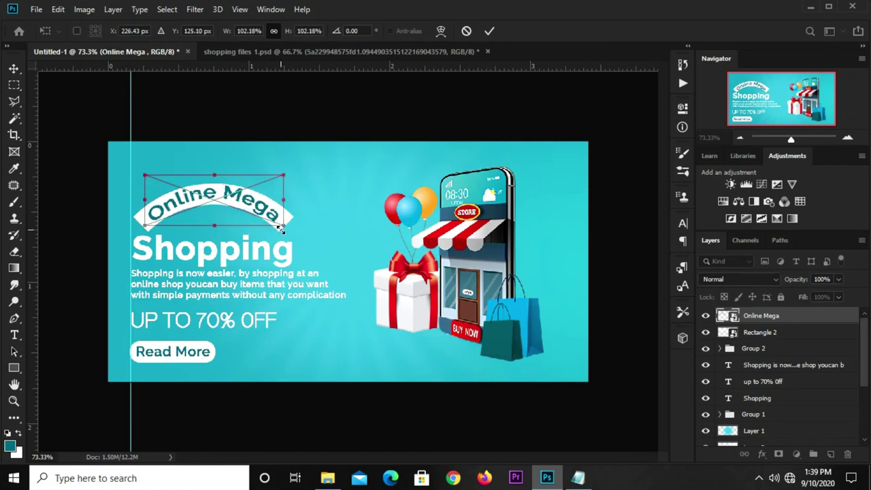
pyautogui.press('Return')
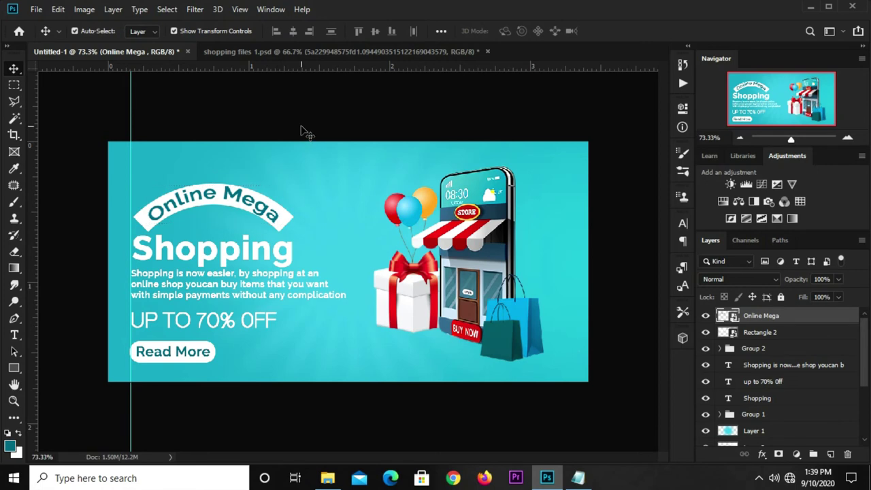
pyautogui.click(305, 132)
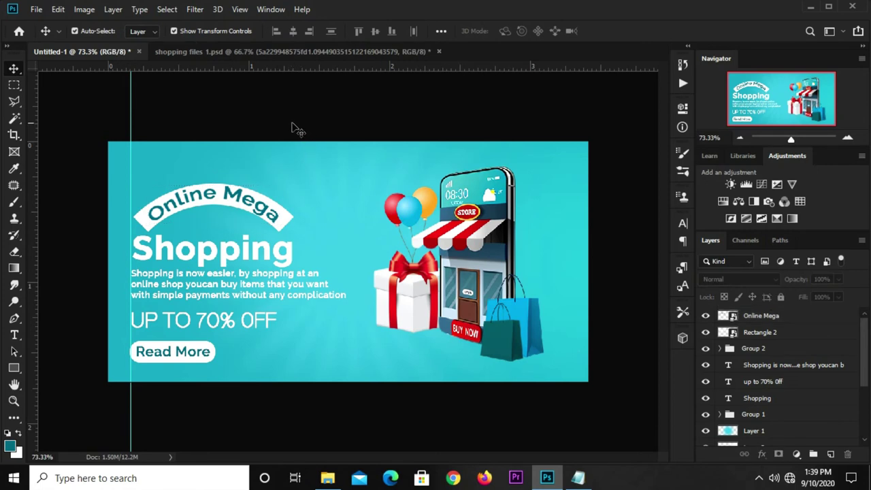
# Step: Duplicate the balloon bunch and shrink the copy above the Online Mega arch
pyautogui.click(407, 205)
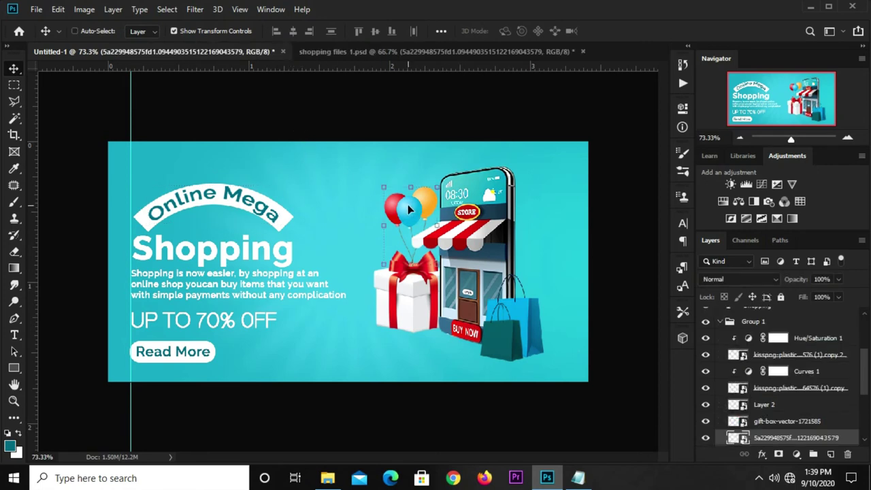
pyautogui.hotkey('ctrl', 'j')
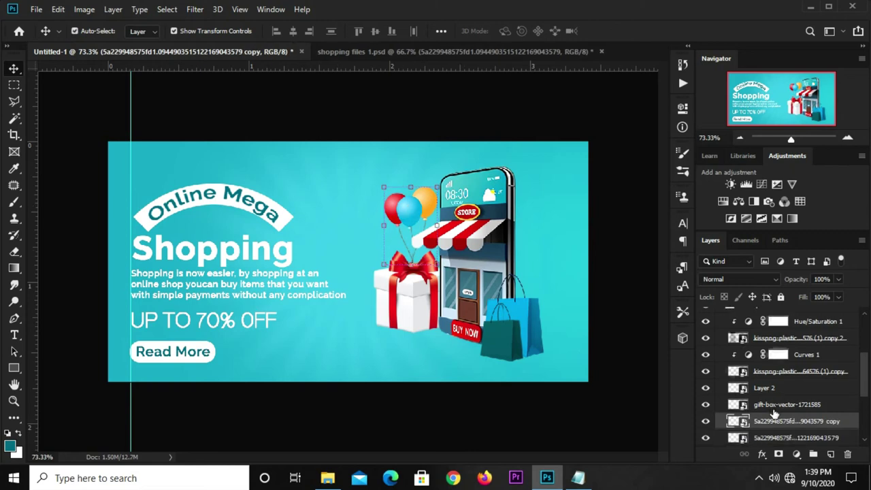
pyautogui.moveTo(401, 215)
pyautogui.mouseDown()
pyautogui.moveTo(174, 157)
pyautogui.moveTo(202, 157)
pyautogui.mouseUp()
pyautogui.hotkey('ctrl', 't')
pyautogui.moveTo(231, 126)
pyautogui.mouseDown()
pyautogui.moveTo(194, 162)
pyautogui.moveTo(215, 165)
pyautogui.mouseUp()
pyautogui.press('Return')
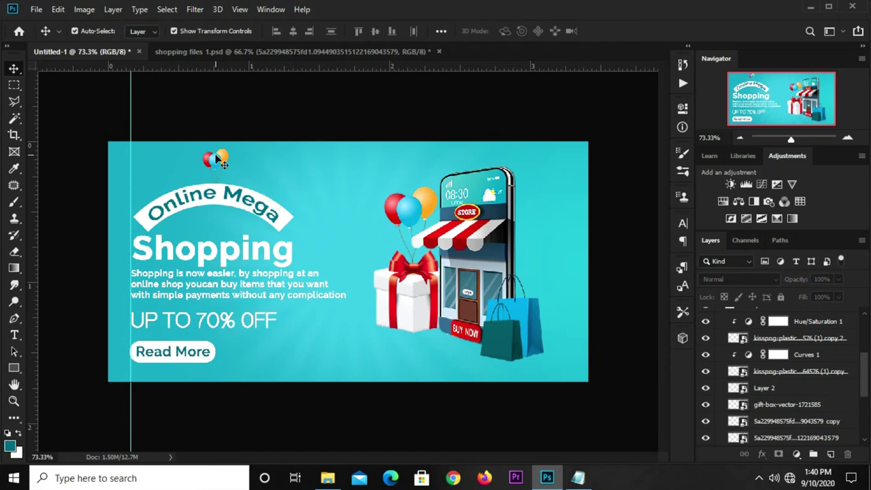
pyautogui.moveTo(217, 163); pyautogui.dragTo(215, 162)
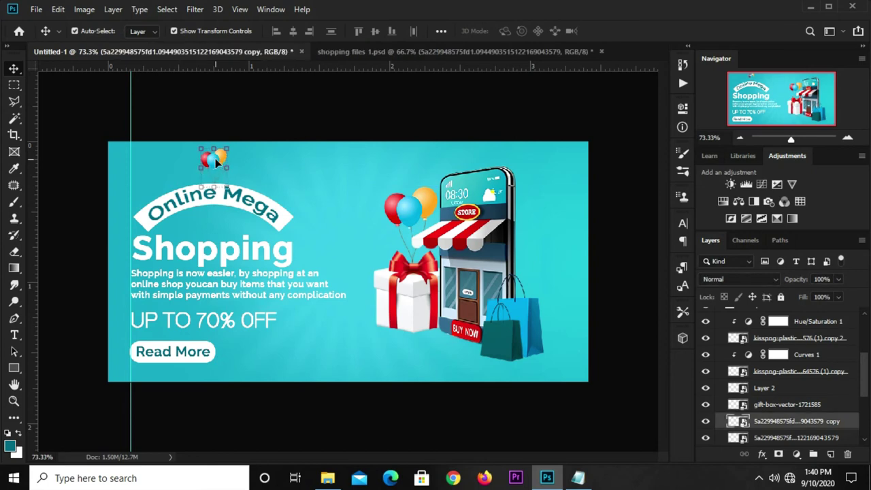
# Step: Duplicate the small balloons and rotate the new copy about 15 degrees to the right
pyautogui.hotkey('ctrl', 'j')
pyautogui.scroll(-1, 738, 408)
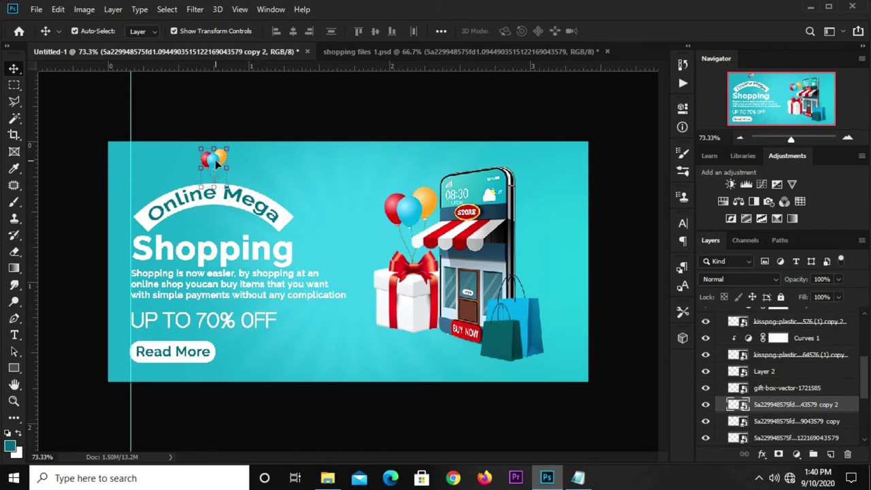
pyautogui.moveTo(234, 147)
pyautogui.mouseDown()
pyautogui.moveTo(225, 162)
pyautogui.moveTo(236, 164)
pyautogui.mouseUp()
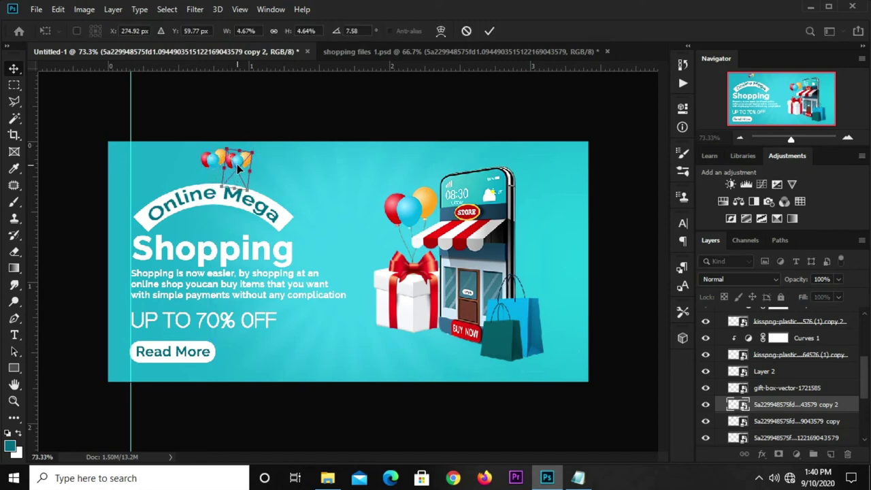
pyautogui.press('Return')
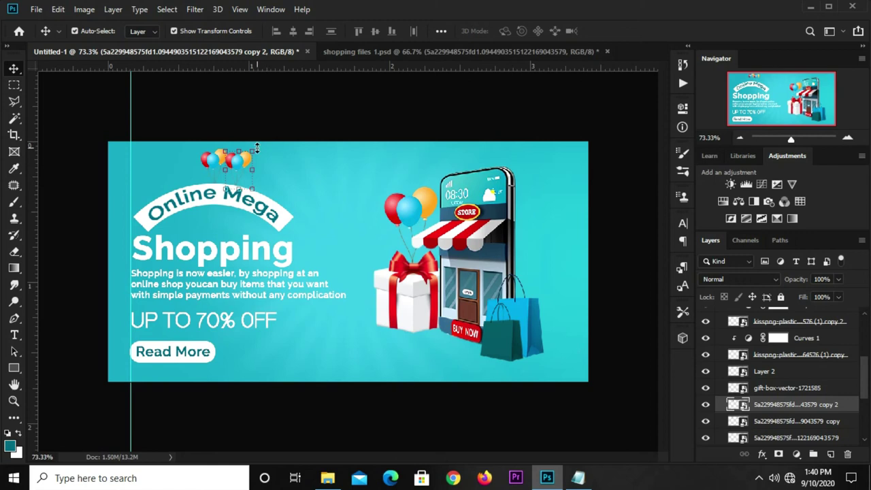
pyautogui.moveTo(260, 147)
pyautogui.mouseDown()
pyautogui.moveTo(264, 156)
pyautogui.moveTo(239, 170)
pyautogui.mouseUp()
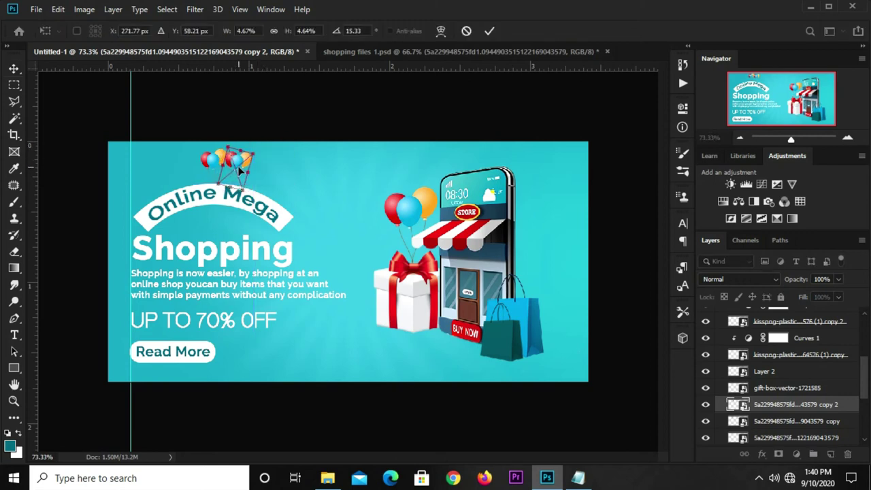
pyautogui.press('Return')
# Step: Add a third balloon copy, flip it horizontally and place it at the left end
pyautogui.click(234, 171)
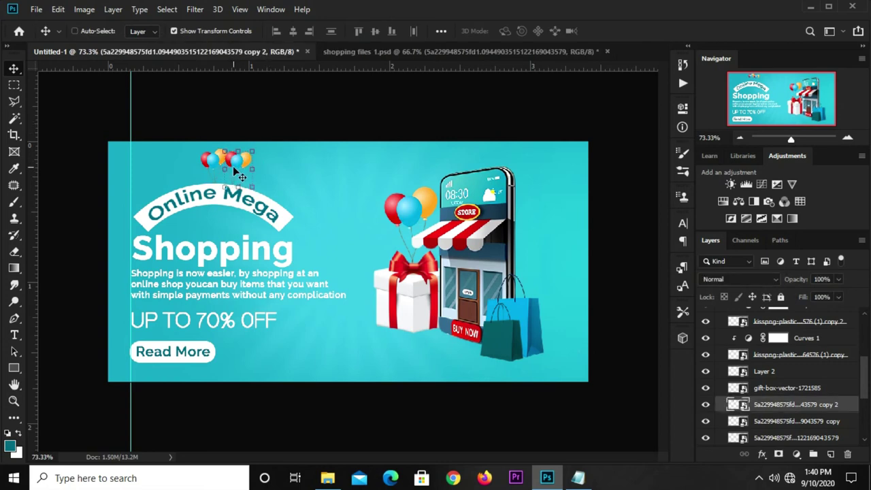
pyautogui.hotkey('ctrl', 'j')
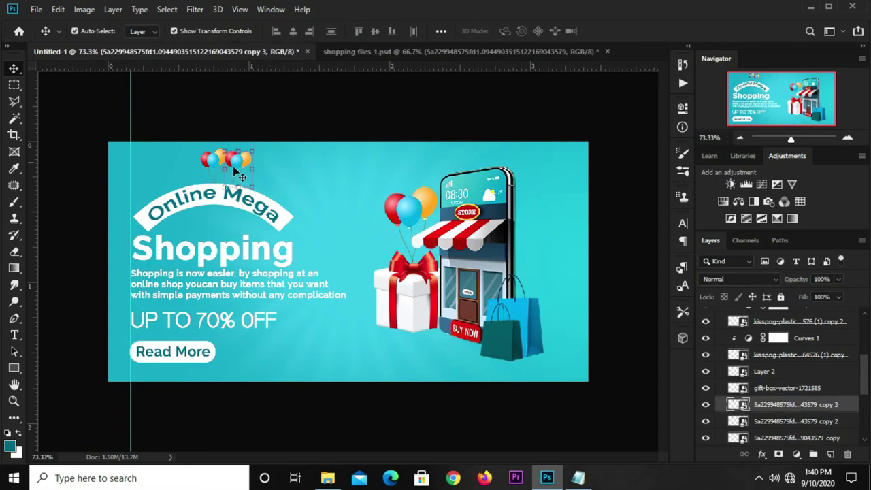
pyautogui.hotkey('ctrl', 't')
pyautogui.moveTo(236, 161); pyautogui.dragTo(194, 158)
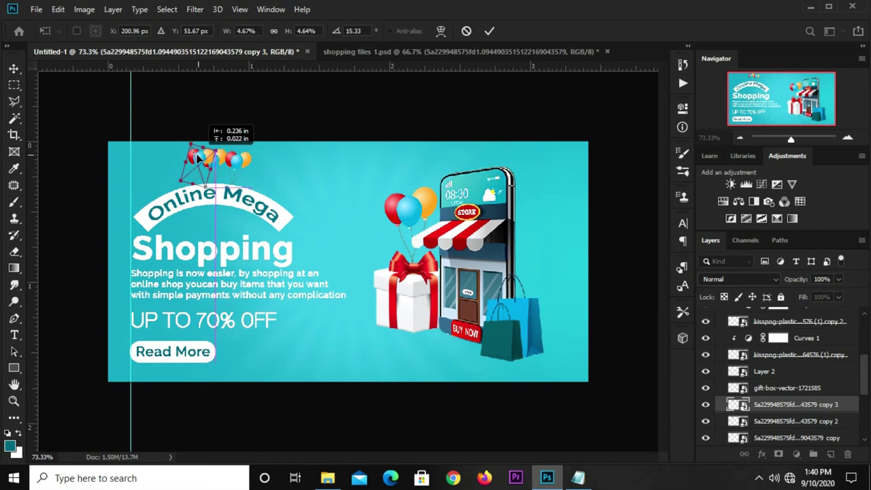
pyautogui.rightClick(194, 159)
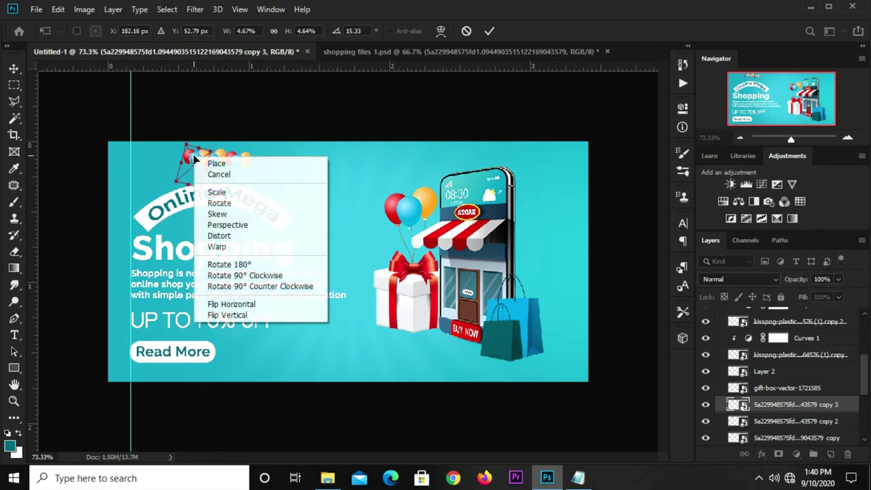
pyautogui.click(249, 306)
pyautogui.moveTo(198, 165); pyautogui.dragTo(194, 170)
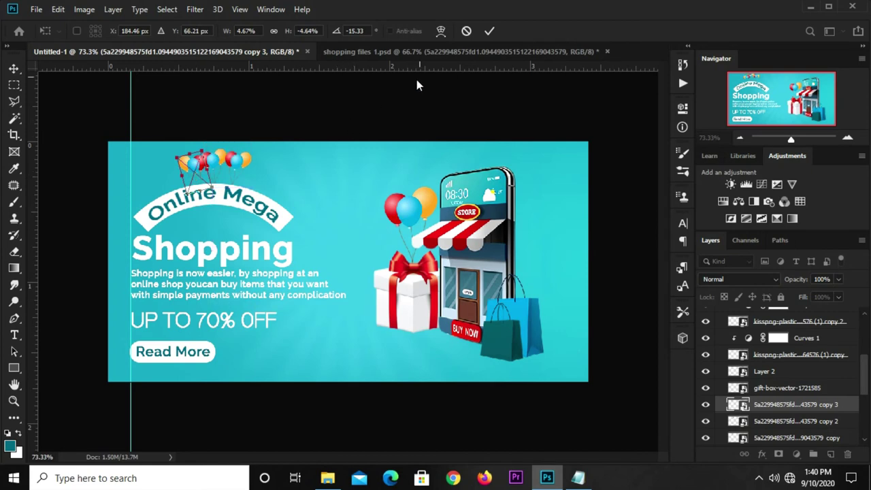
pyautogui.click(487, 31)
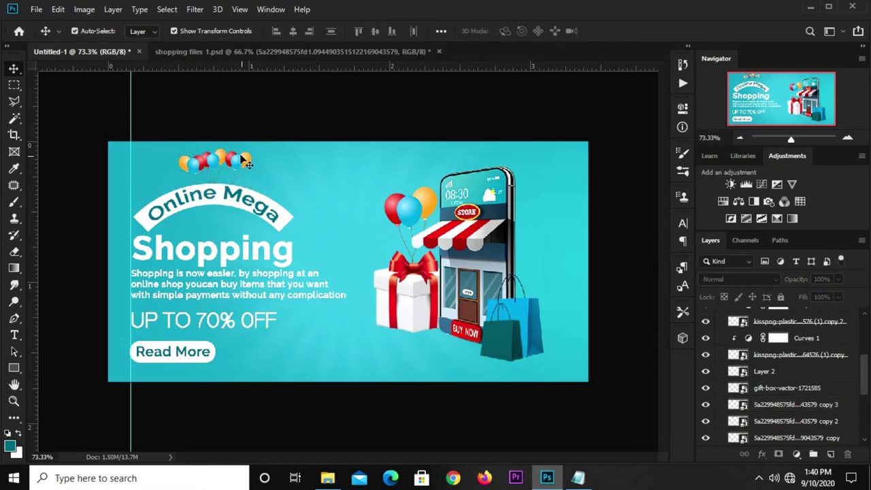
pyautogui.click(196, 172)
pyautogui.press('Up')
pyautogui.press('Up')
pyautogui.press('Left')
pyautogui.press('Left')
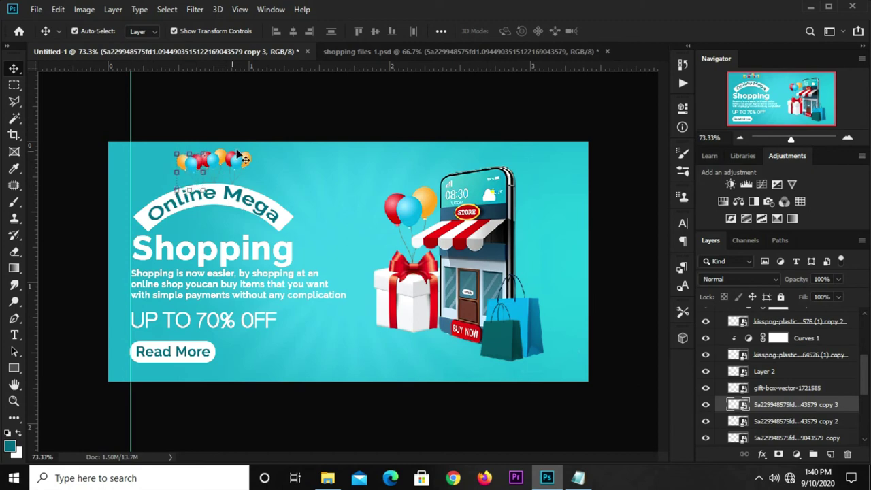
pyautogui.click(296, 115)
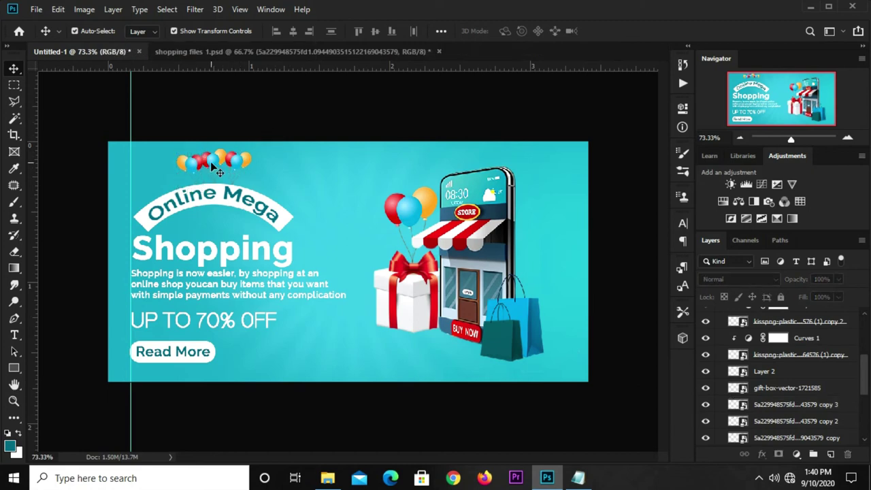
# Step: Select the first small balloon copy and adjust its size and tilt
pyautogui.click(210, 162)
pyautogui.click(279, 130)
pyautogui.click(248, 163)
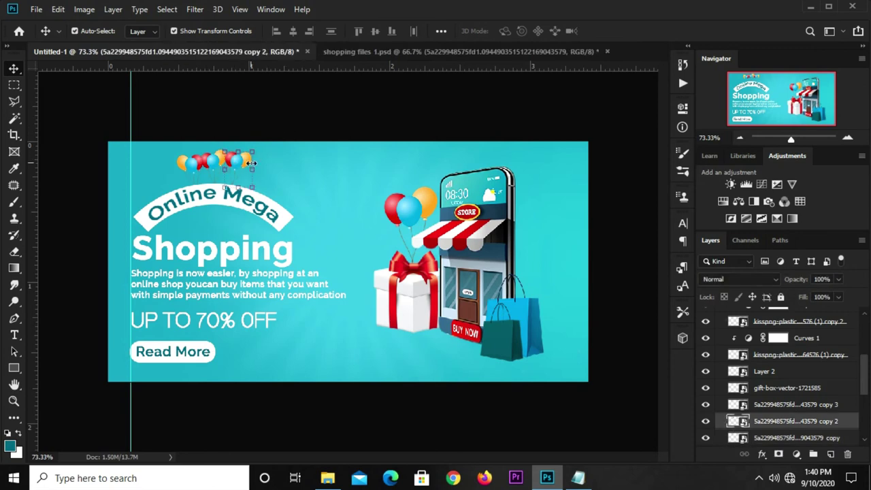
pyautogui.click(239, 132)
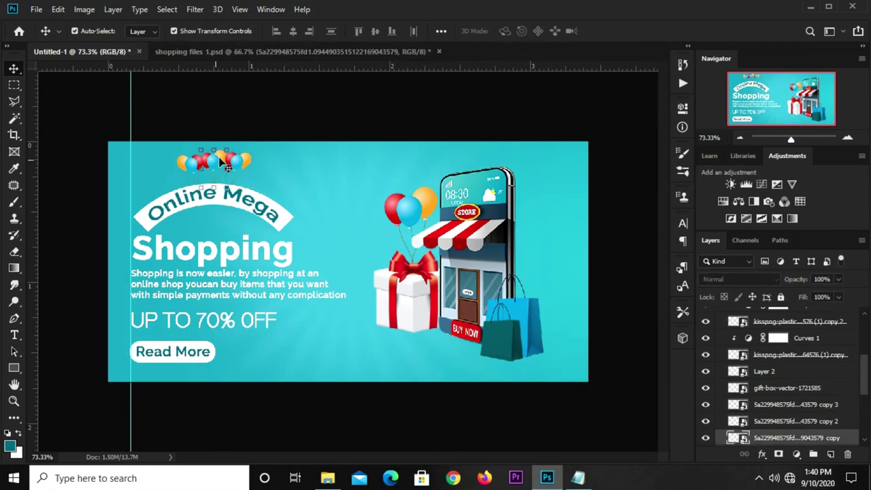
pyautogui.moveTo(239, 140)
pyautogui.mouseDown()
pyautogui.moveTo(231, 143)
pyautogui.moveTo(234, 121)
pyautogui.mouseUp()
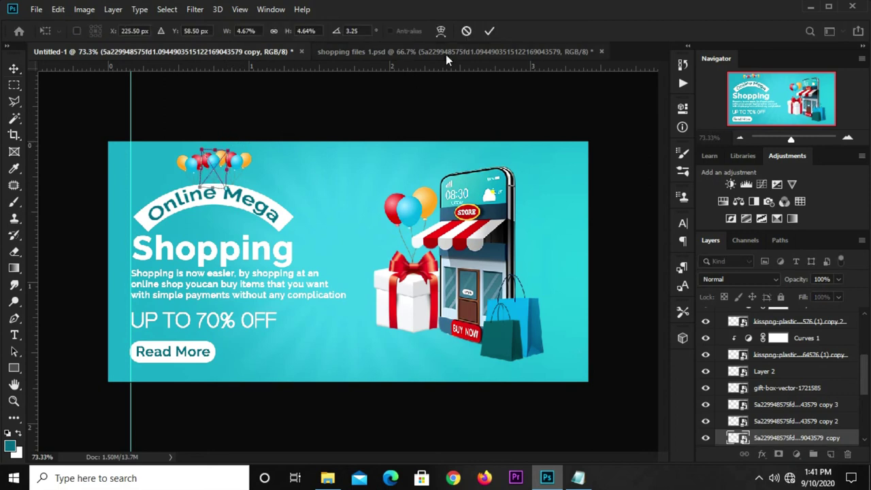
# Step: Group the three small balloon copies together into Group 3
pyautogui.press('Return')
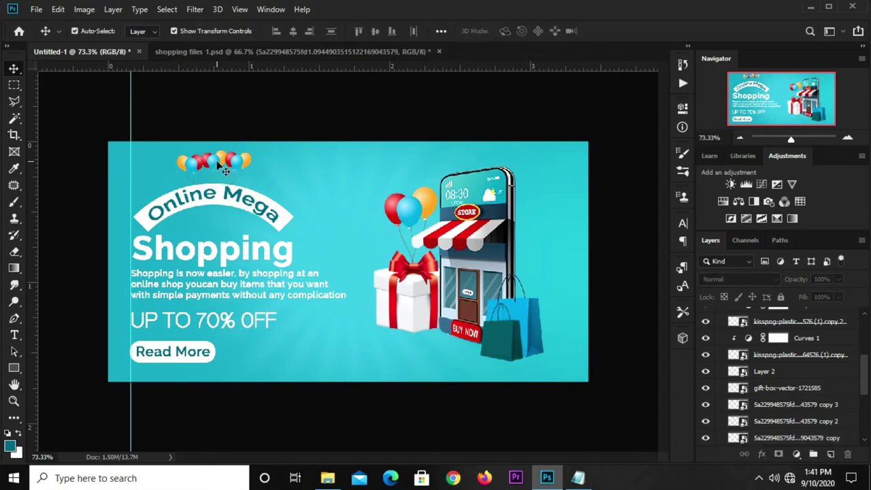
pyautogui.click(225, 171)
pyautogui.hotkey('alt', '[')
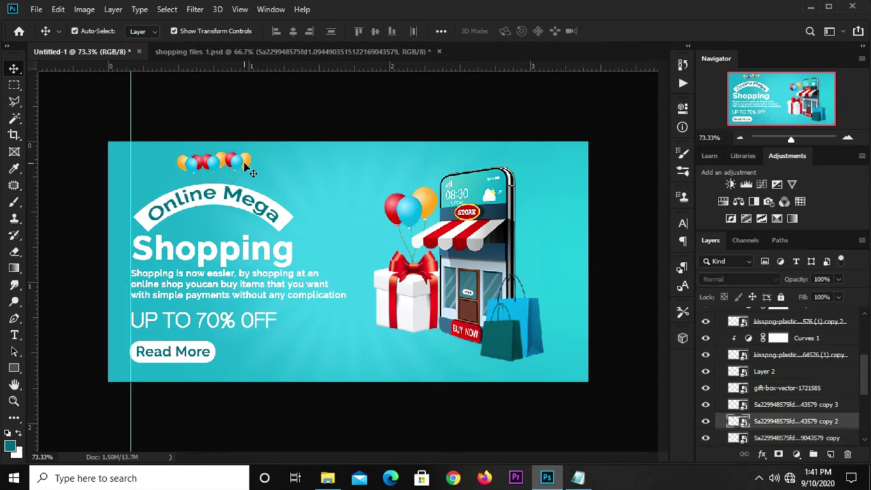
pyautogui.click(275, 117)
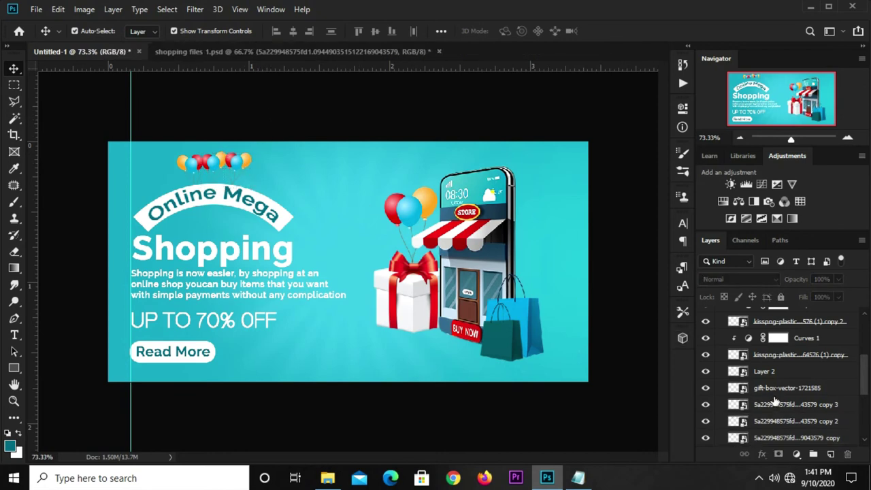
pyautogui.click(223, 163)
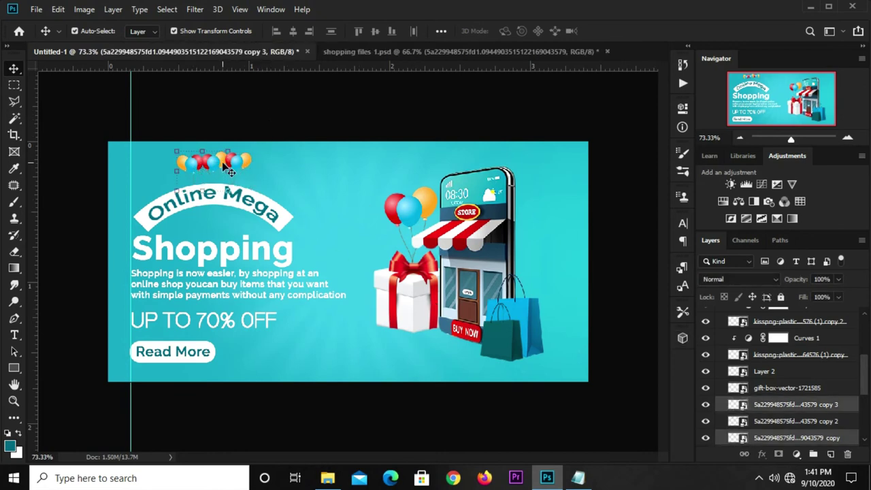
pyautogui.keyDown('shift'); pyautogui.click(801, 422); pyautogui.keyUp('shift')
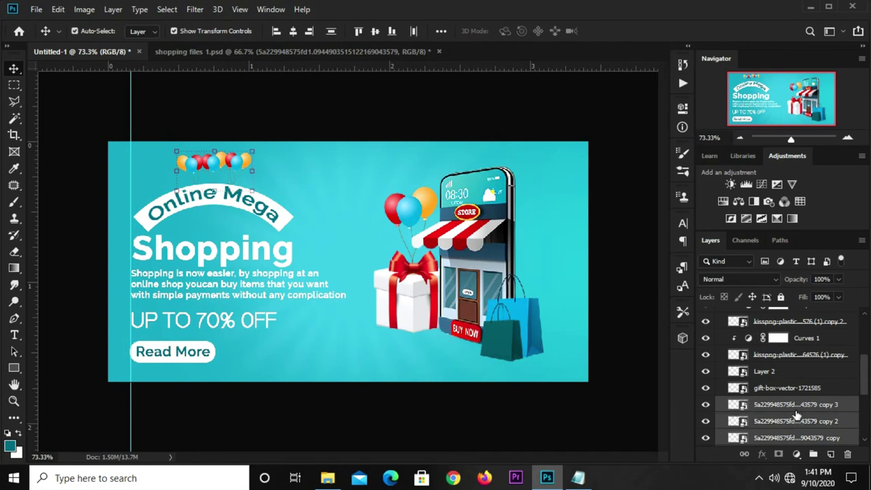
pyautogui.scroll(-2, 793, 414)
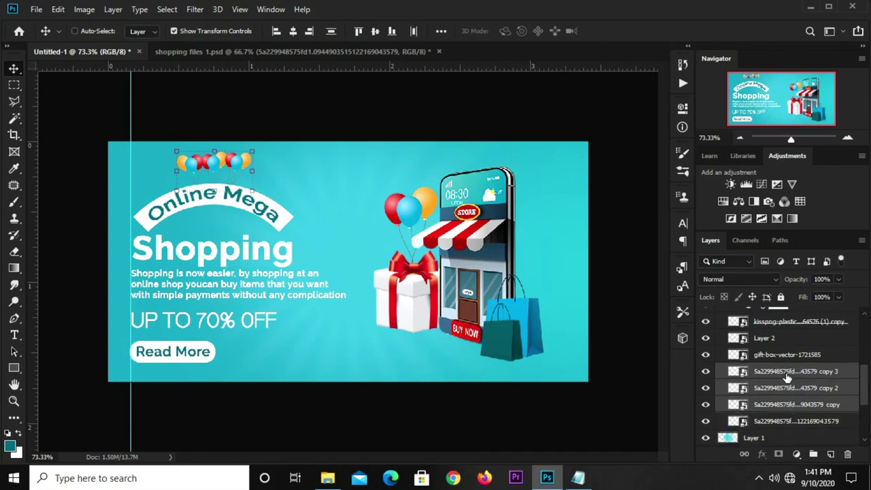
pyautogui.hotkey('ctrl', 'g')
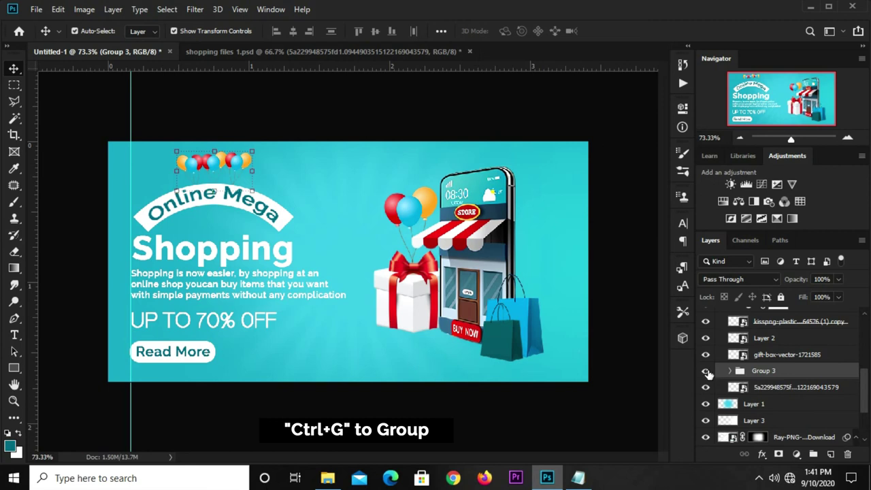
# Step: Move the balloons group to the top of the layer stack and select the Rectangle 2 arch
pyautogui.click(706, 371)
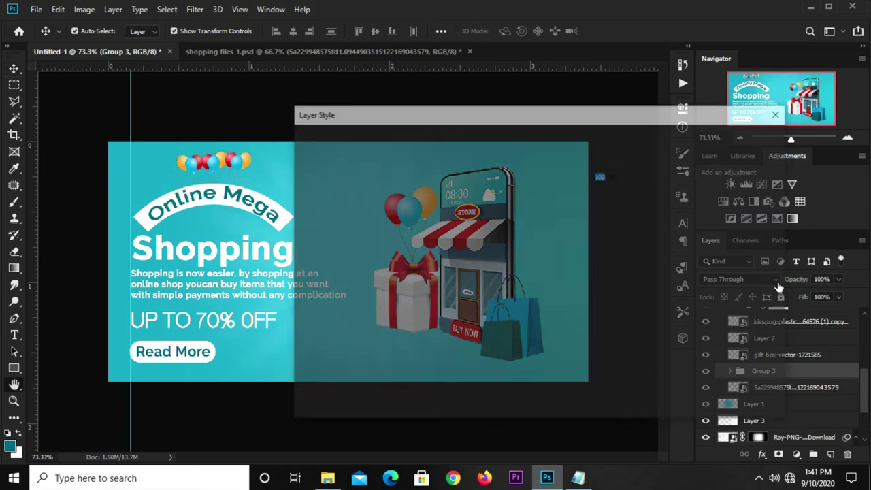
pyautogui.doubleClick(782, 310)
pyautogui.click(780, 114)
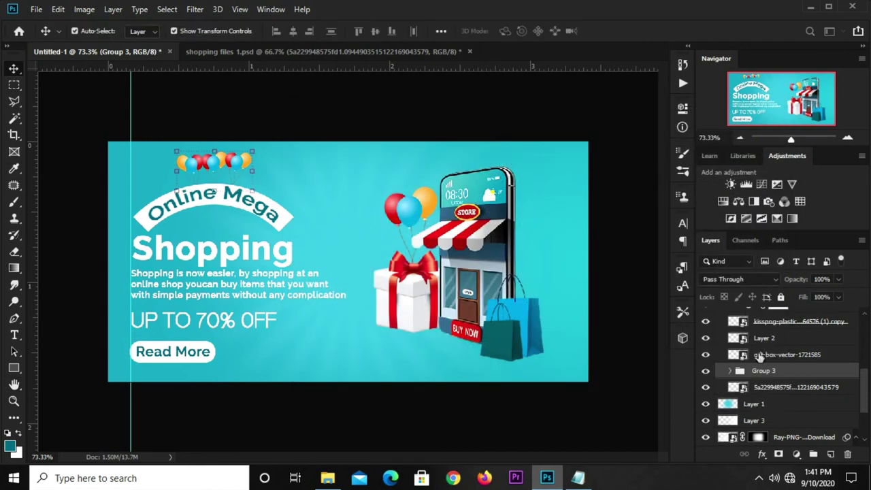
pyautogui.click(707, 371)
pyautogui.moveTo(782, 373); pyautogui.dragTo(775, 296)
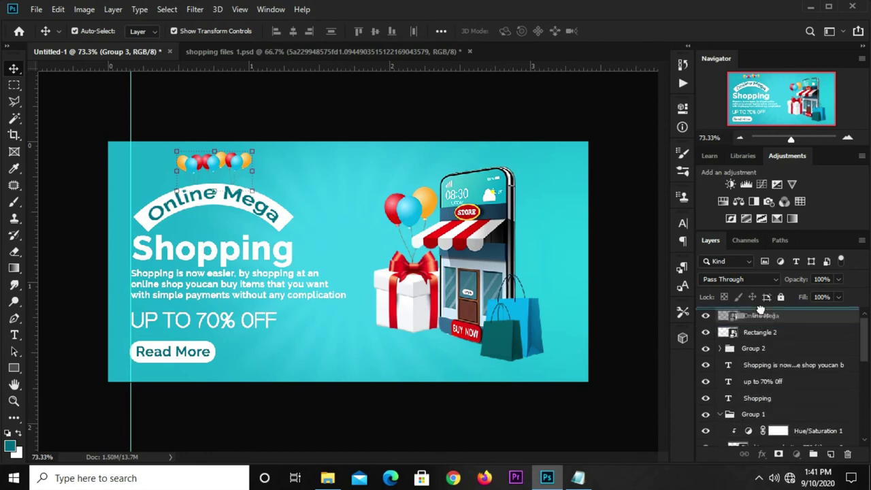
pyautogui.moveTo(776, 296); pyautogui.dragTo(760, 309)
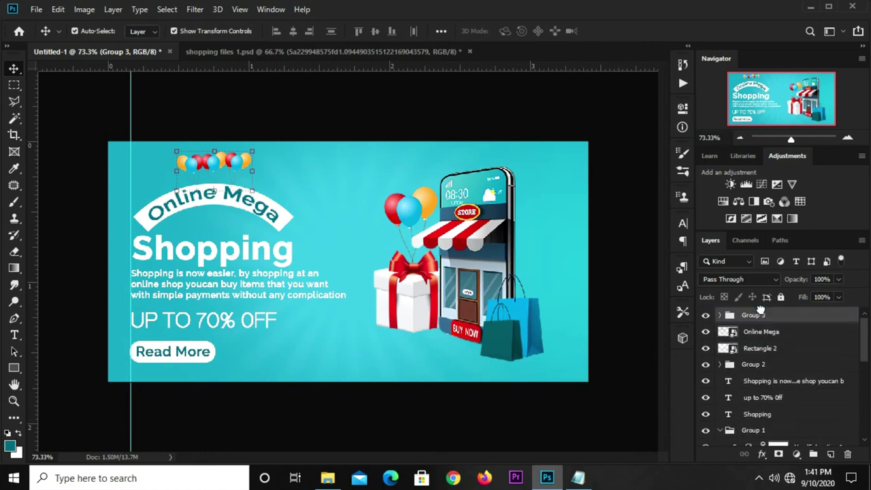
pyautogui.click(622, 175)
pyautogui.click(771, 349)
# Step: Group Online Mega with the Rectangle 2 arch into Group 4 and check its contents
pyautogui.keyDown('shift'); pyautogui.click(770, 333); pyautogui.keyUp('shift')
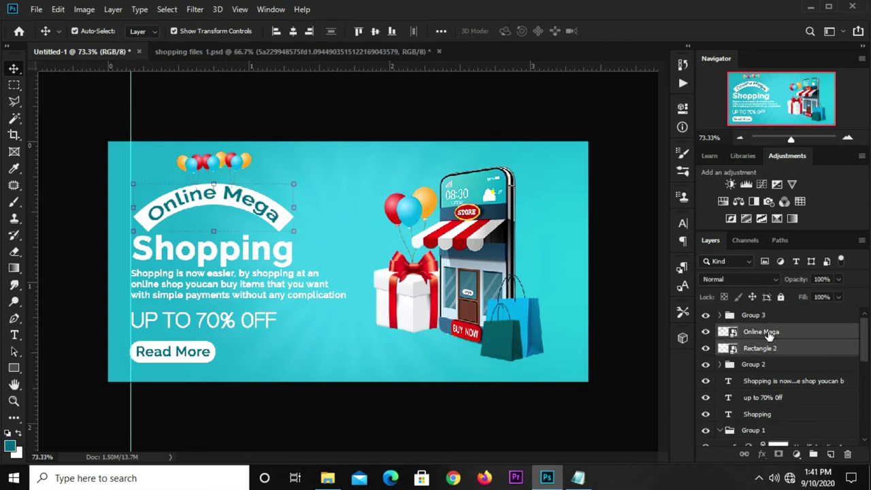
pyautogui.hotkey('ctrl', 'g')
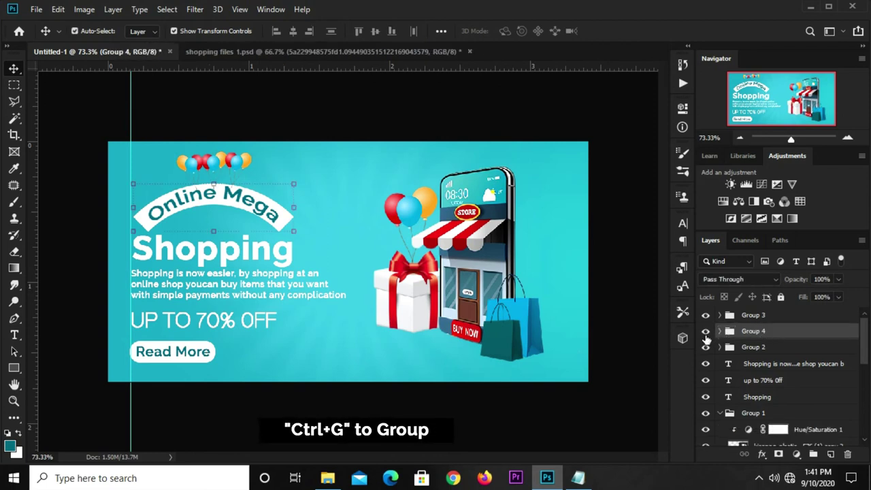
pyautogui.click(706, 331)
pyautogui.moveTo(773, 335); pyautogui.dragTo(770, 316)
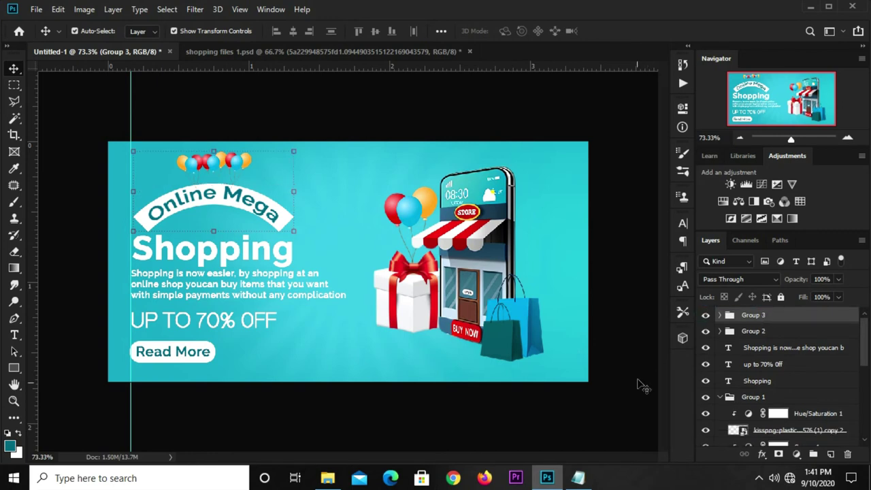
pyautogui.click(619, 378)
pyautogui.click(754, 334)
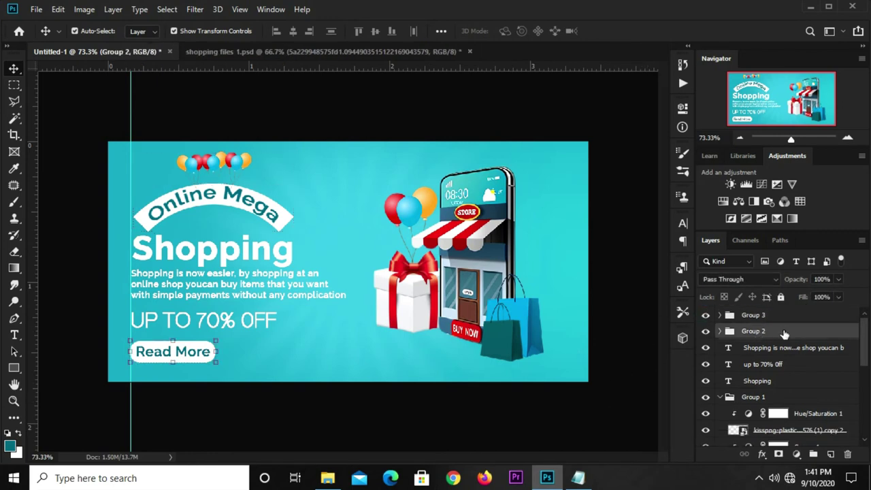
pyautogui.click(234, 162)
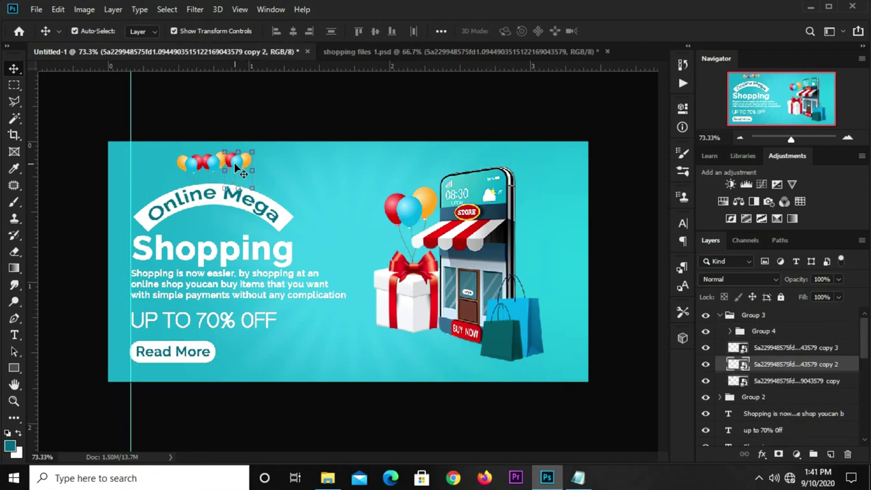
pyautogui.click(765, 333)
pyautogui.click(705, 331)
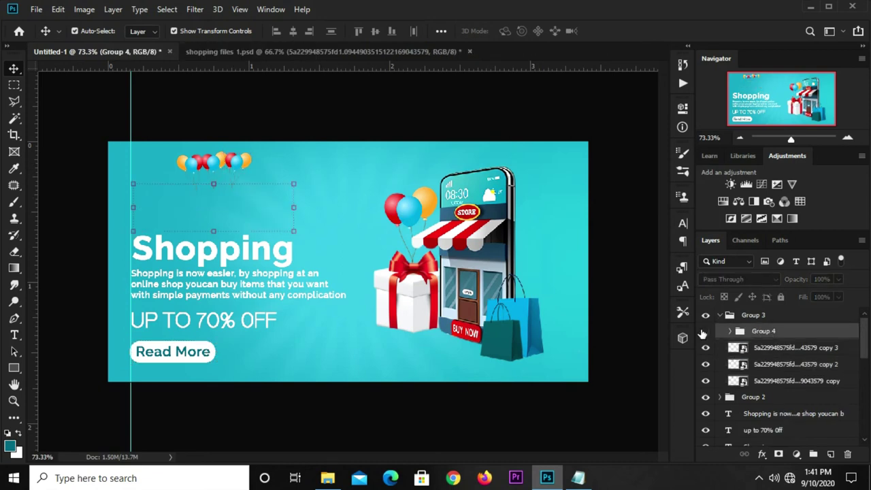
pyautogui.click(705, 331)
# Step: Move Group 4 out of the balloons group so it sits above Group 3
pyautogui.click(739, 318)
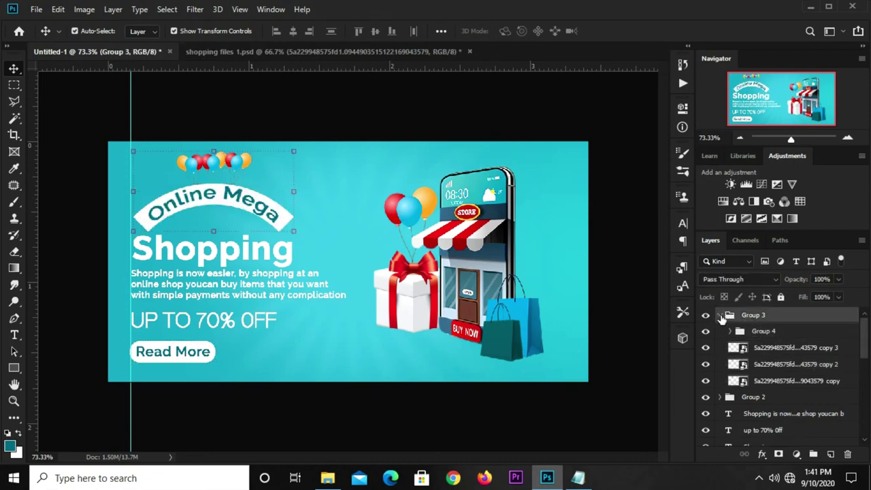
pyautogui.click(752, 333)
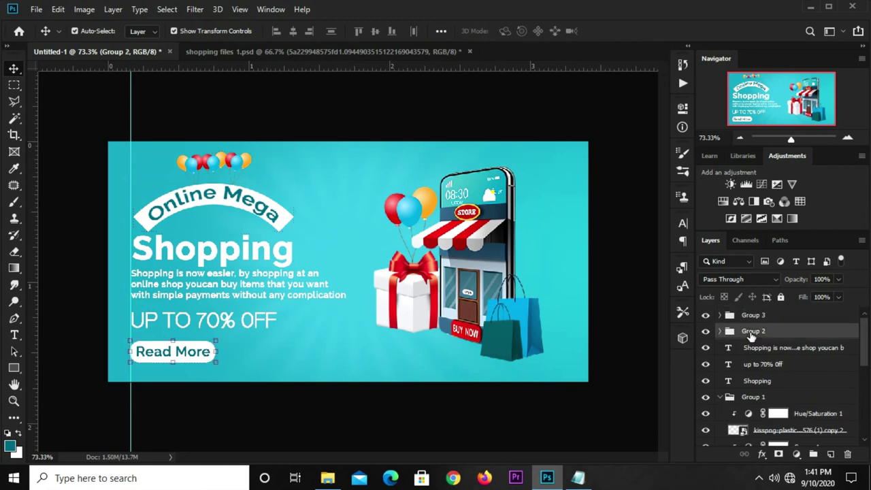
pyautogui.click(705, 332)
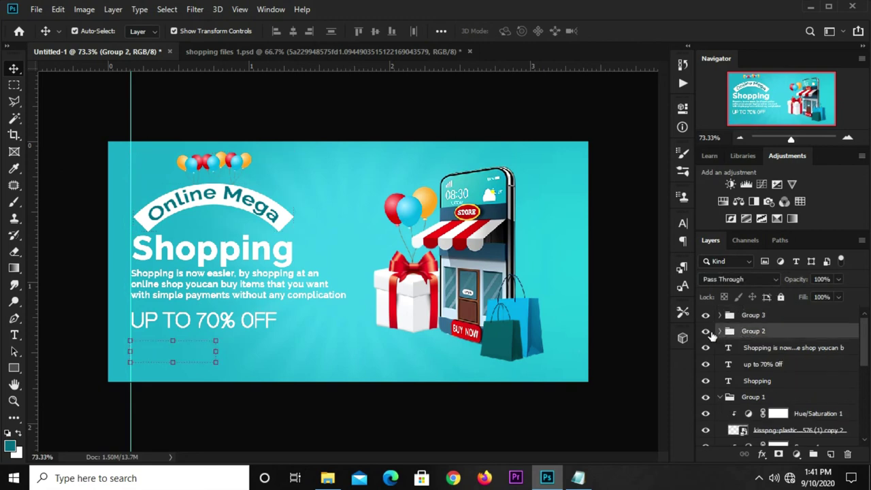
pyautogui.click(706, 332)
pyautogui.click(231, 160)
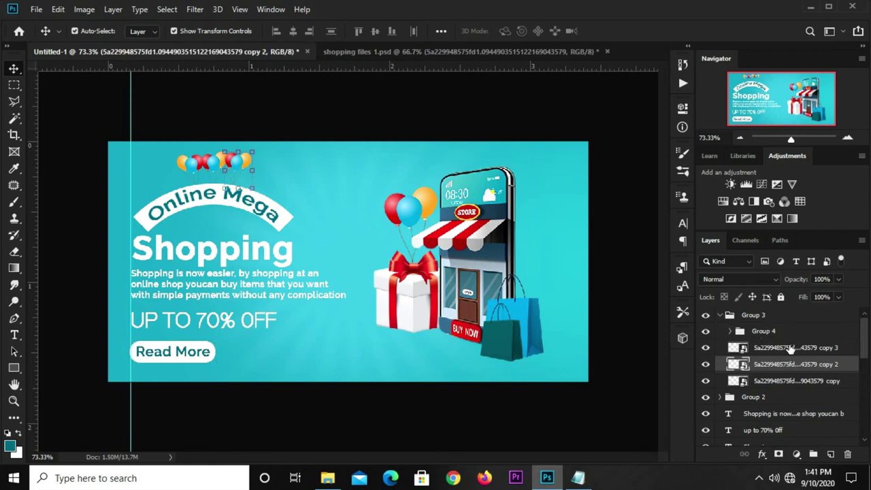
pyautogui.click(732, 332)
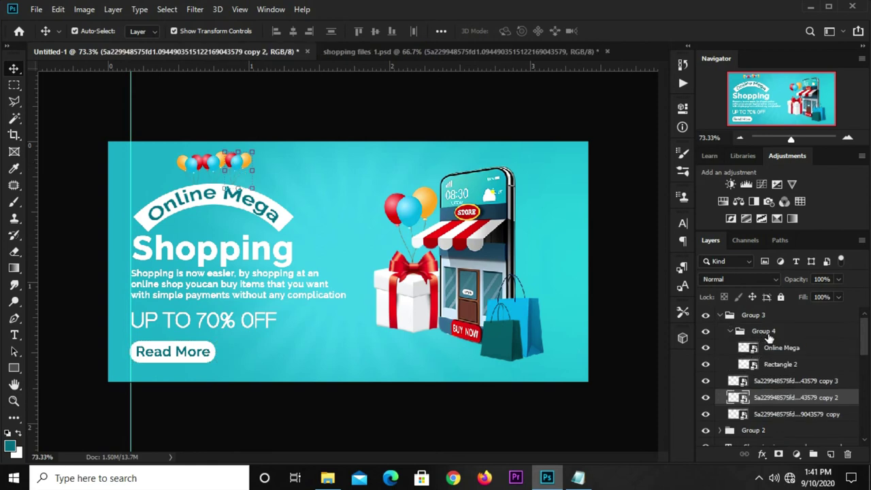
pyautogui.click(731, 333)
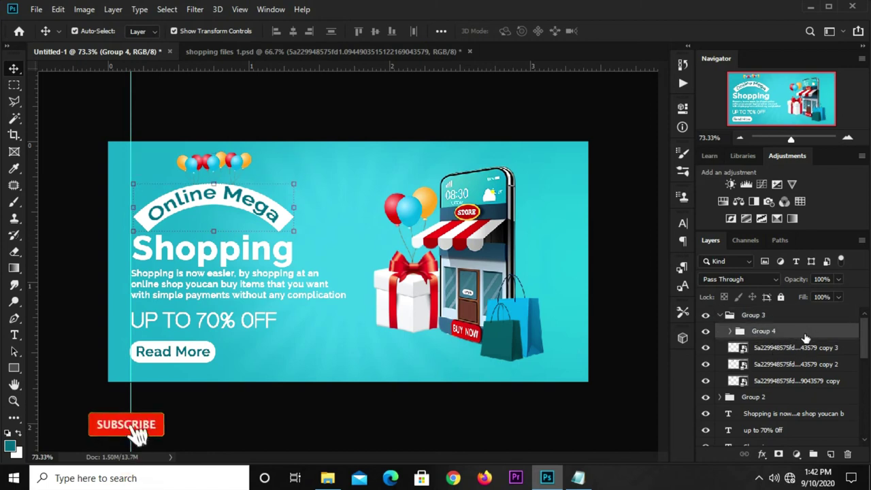
pyautogui.moveTo(776, 315); pyautogui.dragTo(751, 307)
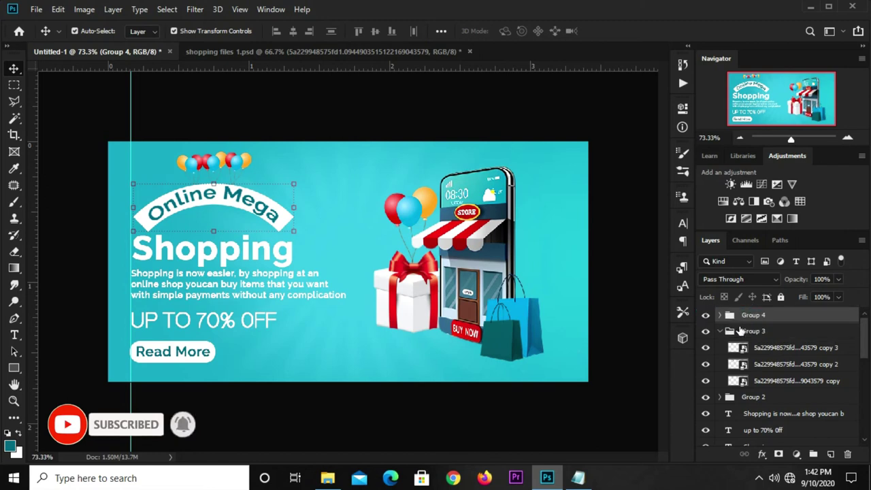
pyautogui.click(720, 331)
pyautogui.click(705, 332)
pyautogui.click(768, 332)
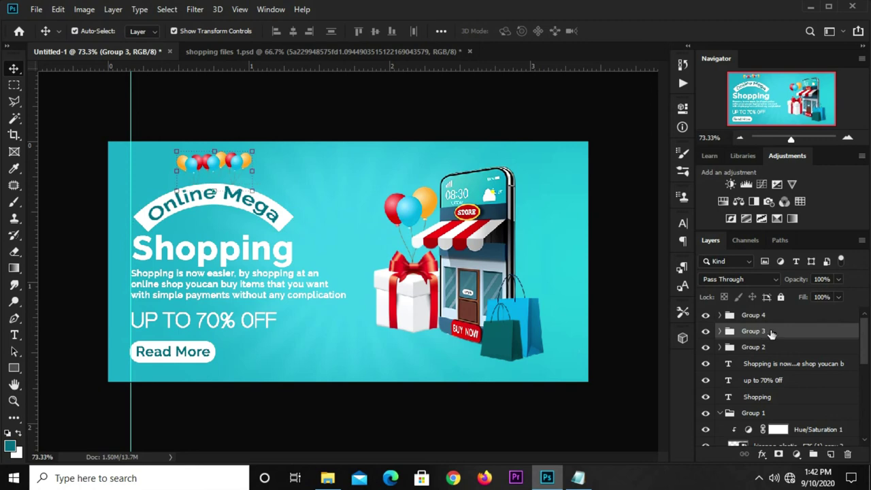
# Step: Convert the small balloons group into a Smart Object
pyautogui.rightClick(763, 332)
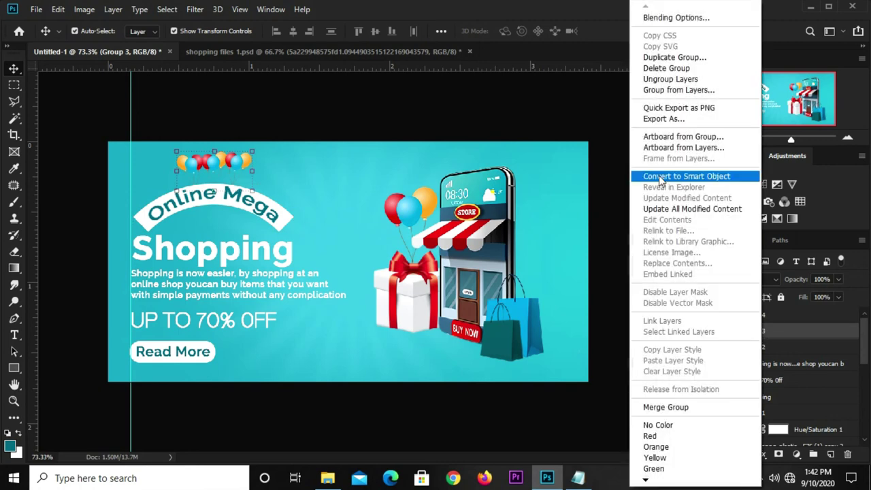
pyautogui.click(653, 179)
pyautogui.click(705, 331)
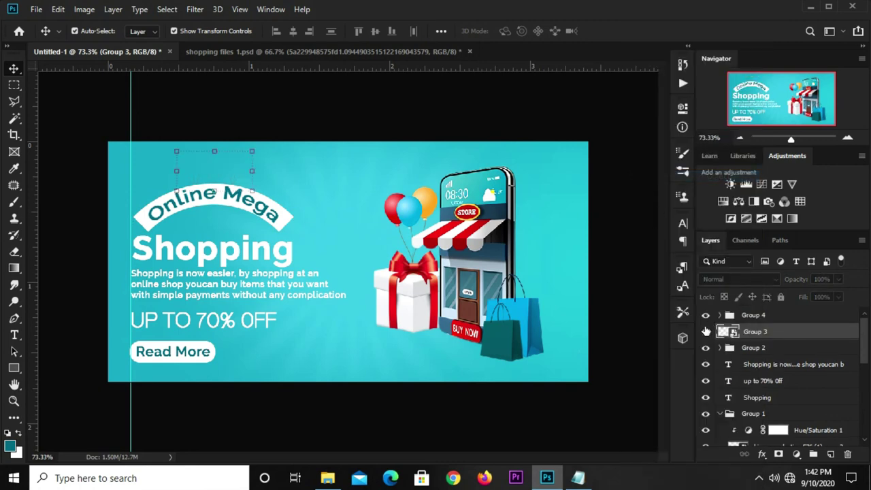
pyautogui.click(706, 332)
# Step: Add a Levels adjustment clipped to the balloons with Output white lowered to about 106
pyautogui.click(797, 454)
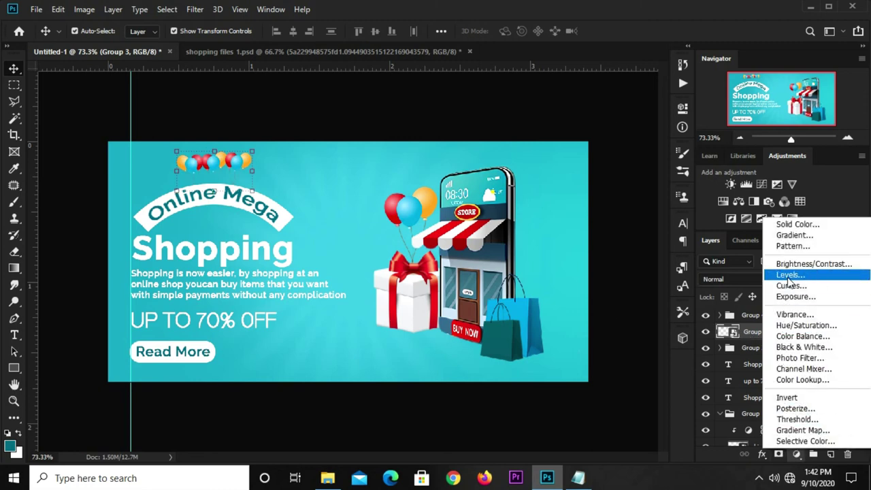
pyautogui.click(789, 275)
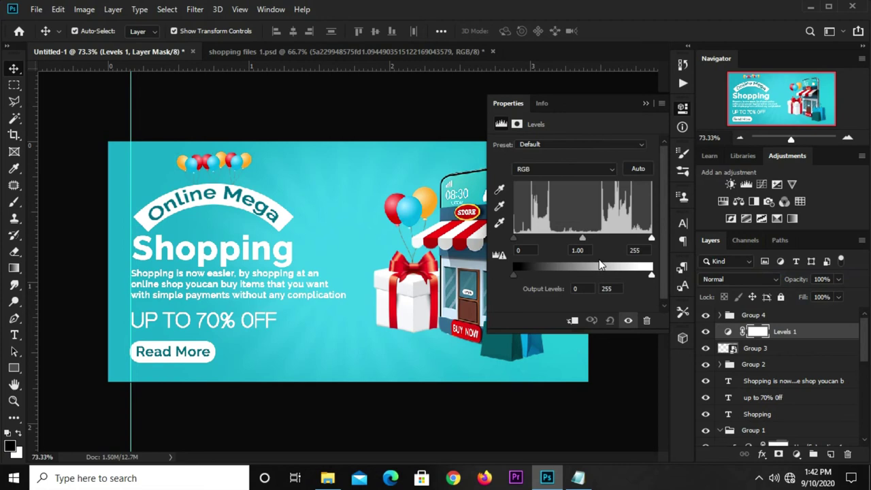
pyautogui.moveTo(617, 274); pyautogui.dragTo(590, 274)
pyautogui.click(572, 321)
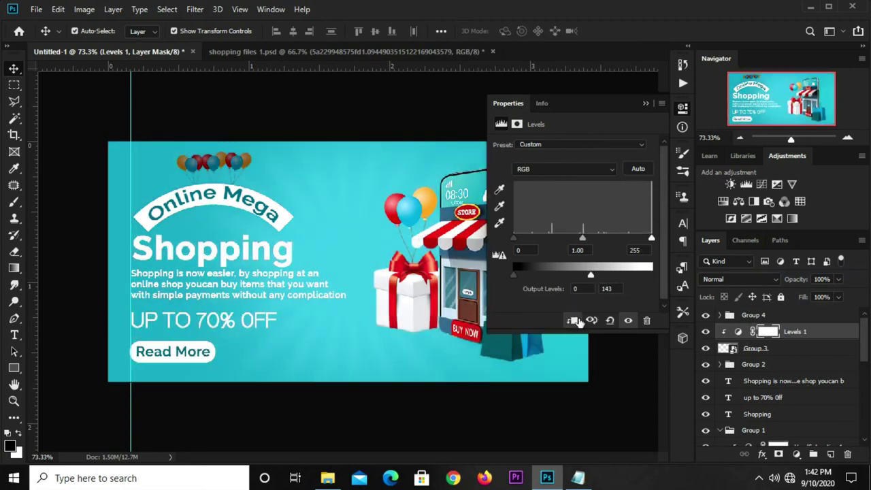
pyautogui.moveTo(593, 275); pyautogui.dragTo(571, 276)
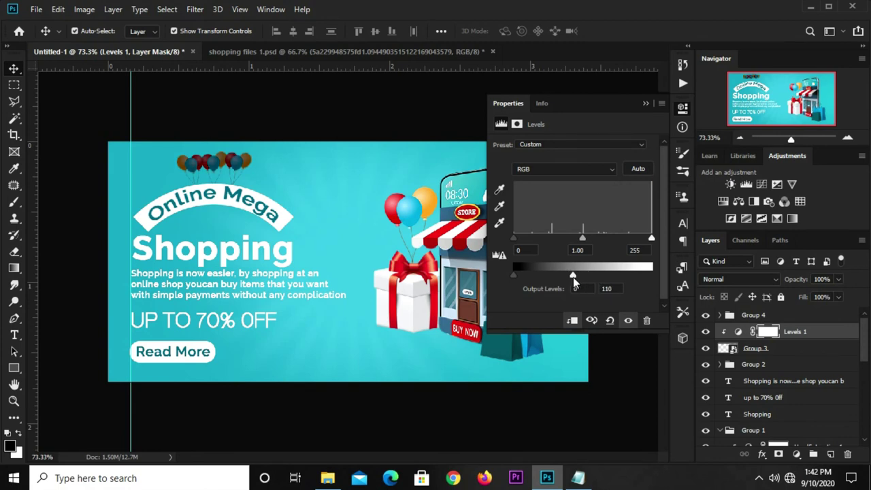
pyautogui.moveTo(573, 277); pyautogui.dragTo(571, 279)
pyautogui.click(610, 291)
pyautogui.click(647, 103)
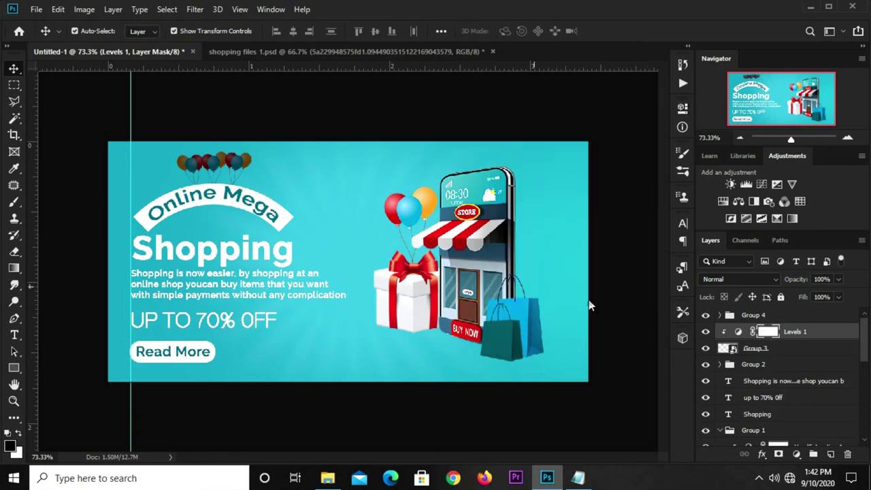
# Step: Set up a smaller brush with near-black colour at 25% opacity
pyautogui.click(14, 202)
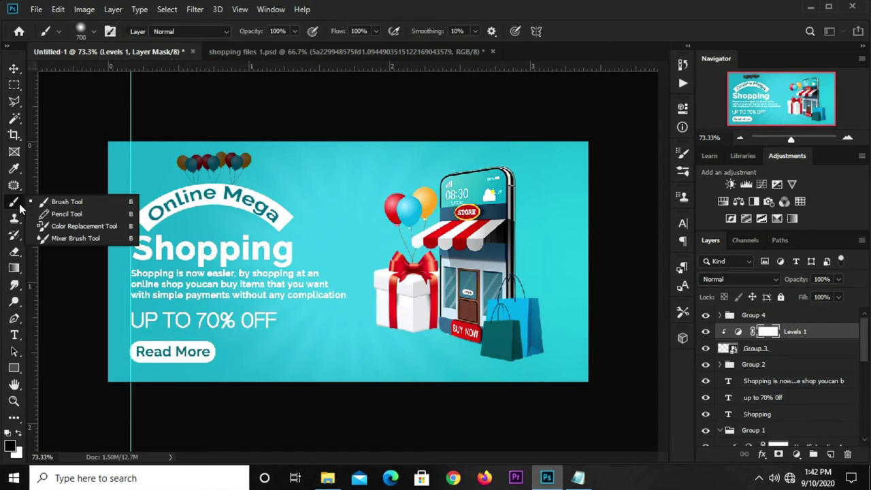
pyautogui.click(67, 203)
pyautogui.press('[')
pyautogui.press('[')
pyautogui.press('[')
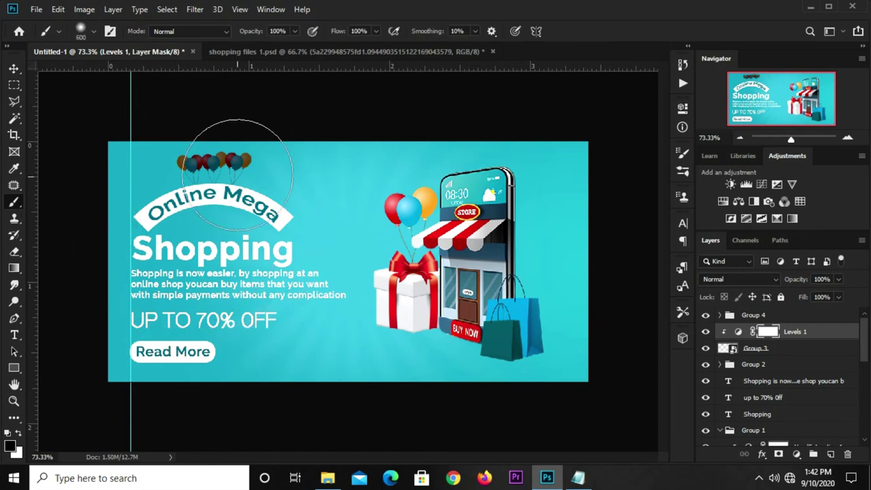
pyautogui.click(9, 447)
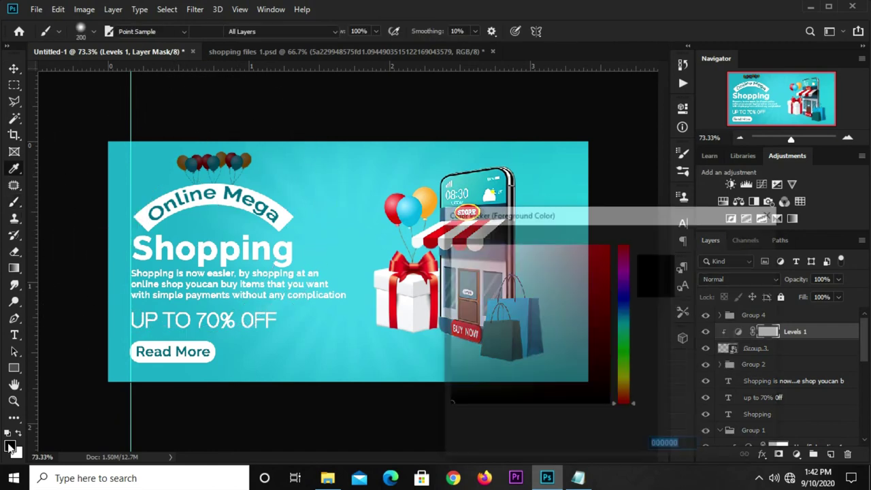
pyautogui.moveTo(548, 361); pyautogui.dragTo(439, 412)
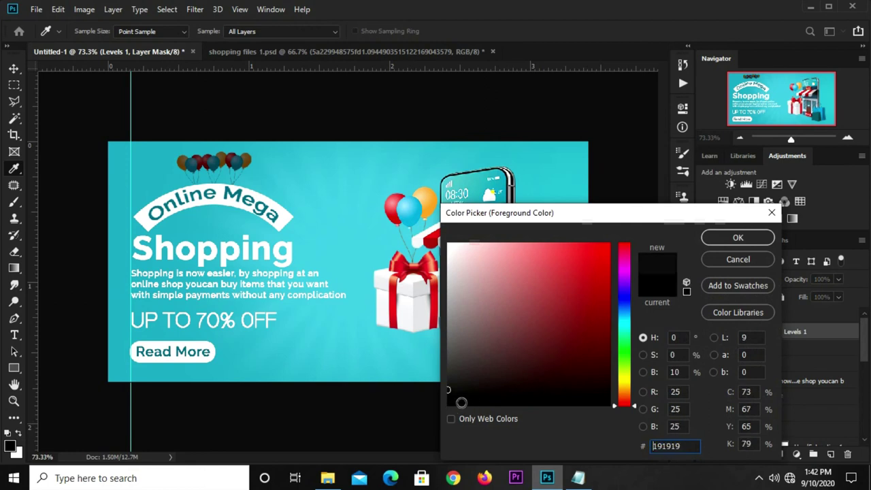
pyautogui.press('Return')
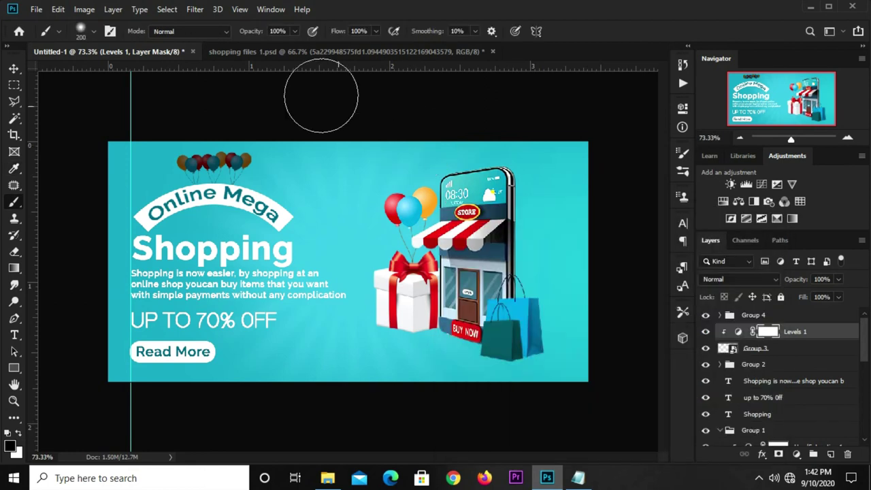
pyautogui.click(295, 31)
pyautogui.moveTo(243, 46); pyautogui.dragTo(239, 47)
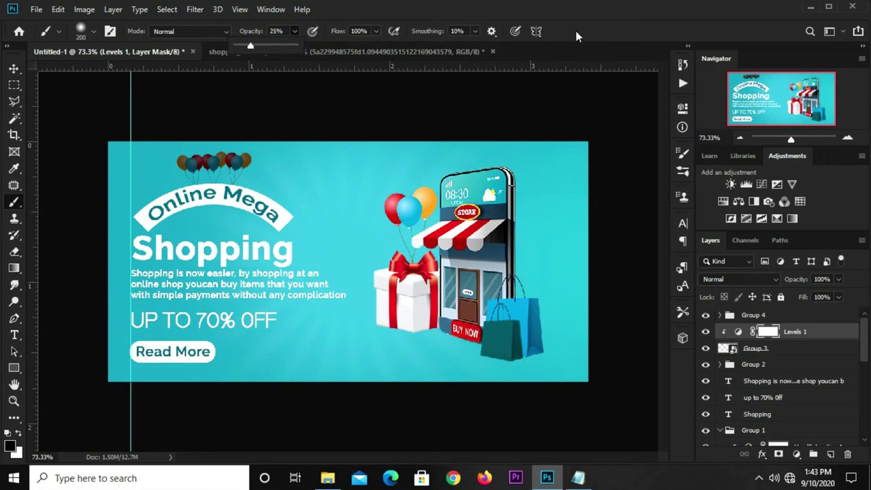
pyautogui.moveTo(251, 48); pyautogui.dragTo(252, 47)
# Step: Paint the Levels mask lightly over the small balloons to ease their darkening
pyautogui.moveTo(238, 160); pyautogui.dragTo(197, 164)
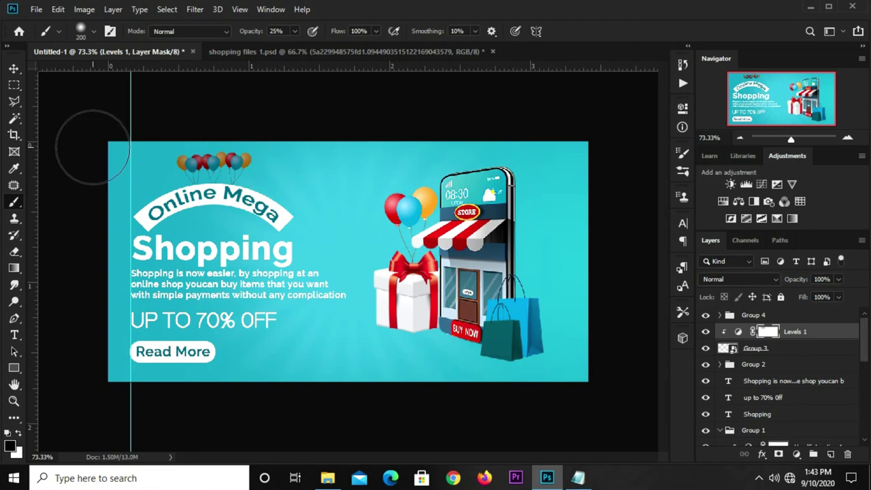
pyautogui.click(13, 68)
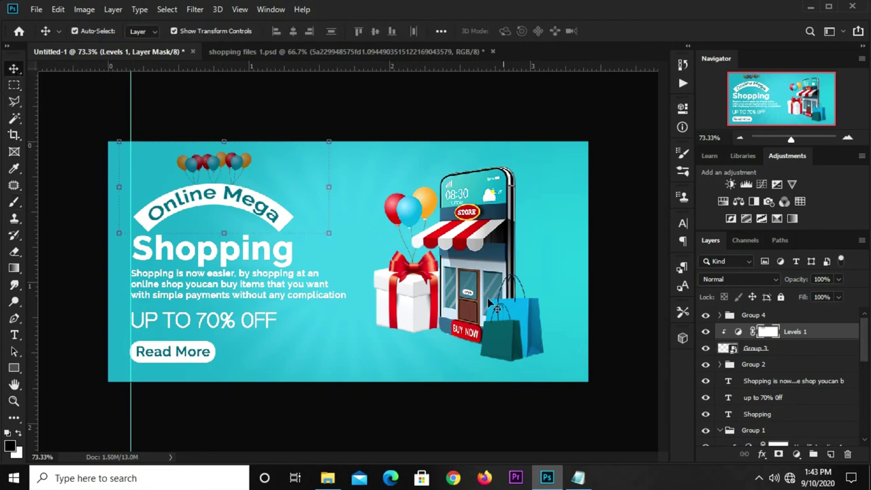
pyautogui.click(705, 331)
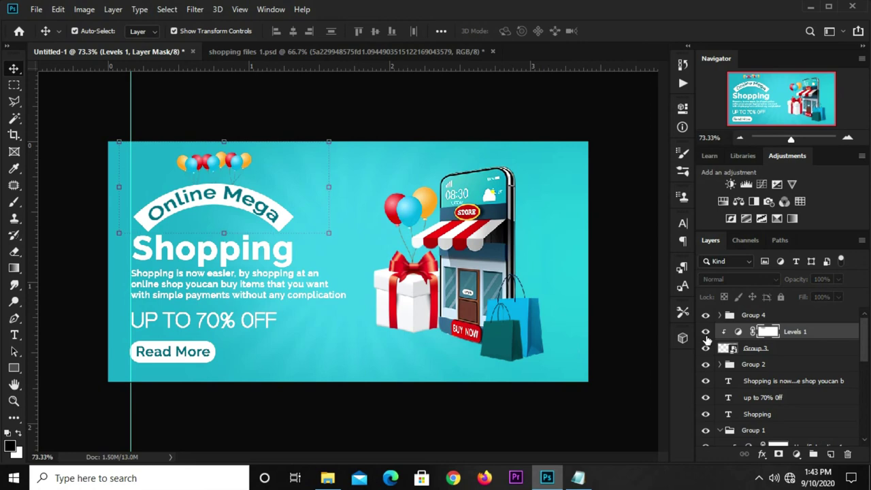
pyautogui.click(383, 118)
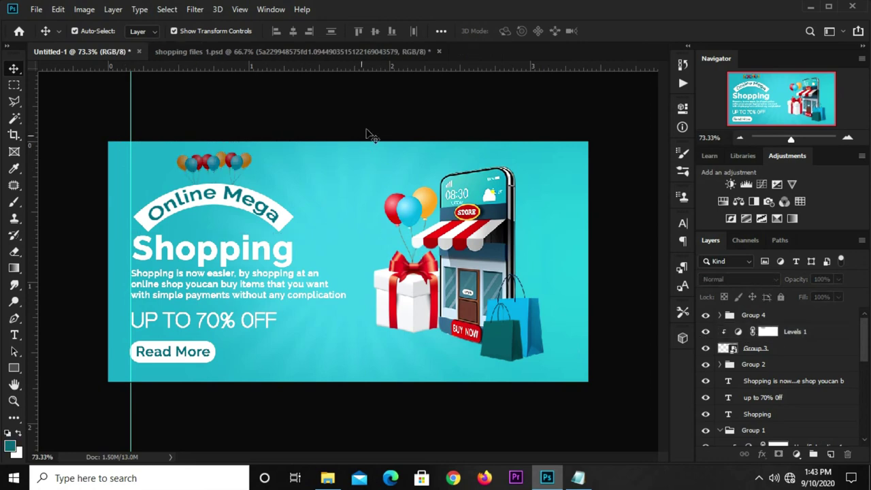
# Step: Drag the falling confetti layer from the shopping files document into the Untitled-1 banner
pyautogui.click(336, 59)
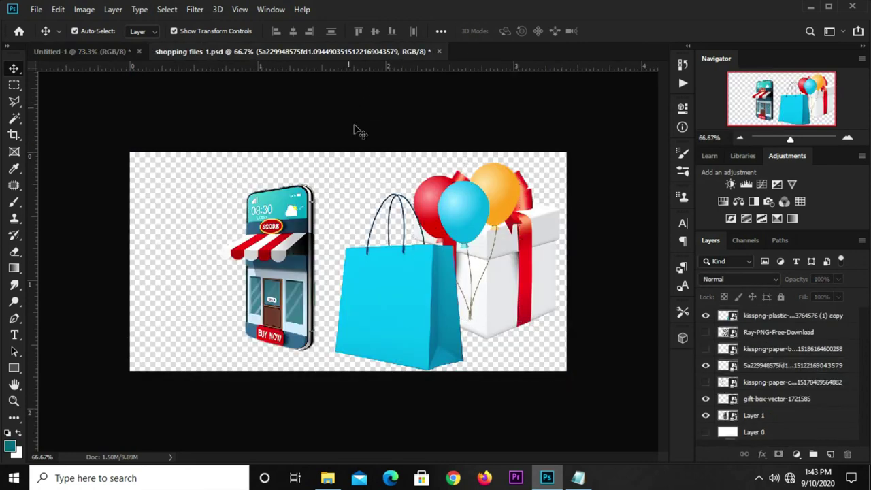
pyautogui.click(706, 332)
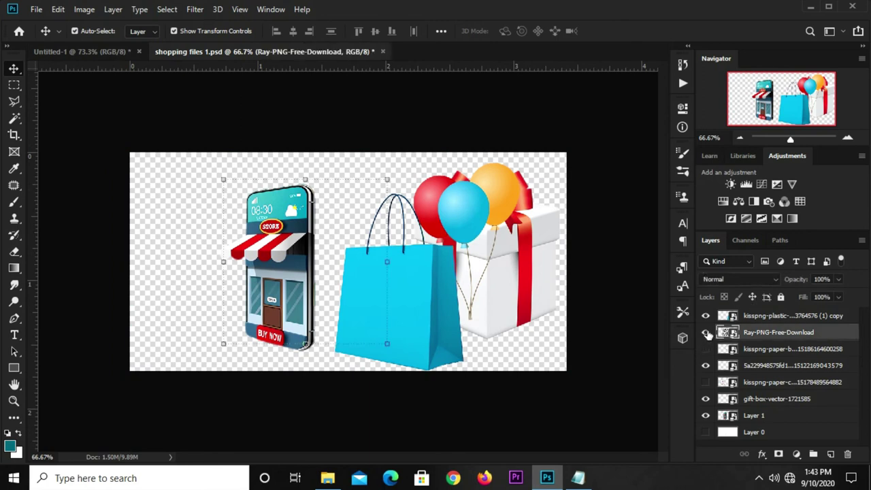
pyautogui.click(705, 332)
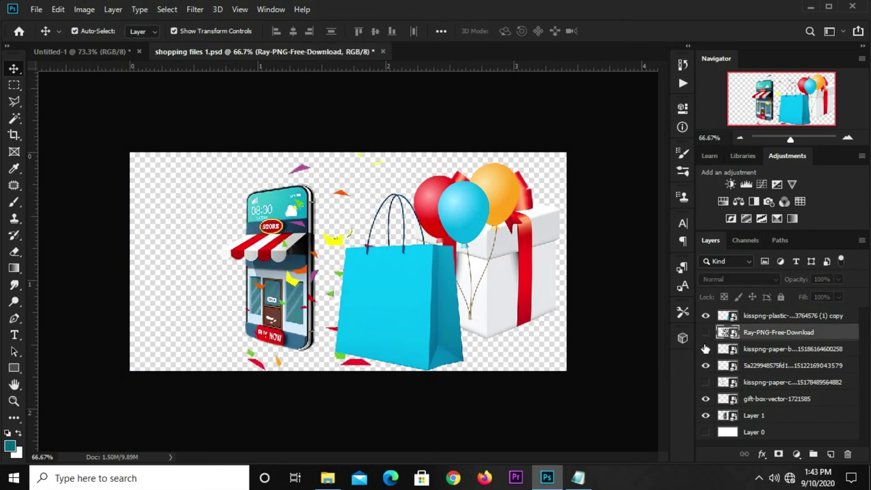
pyautogui.click(301, 167)
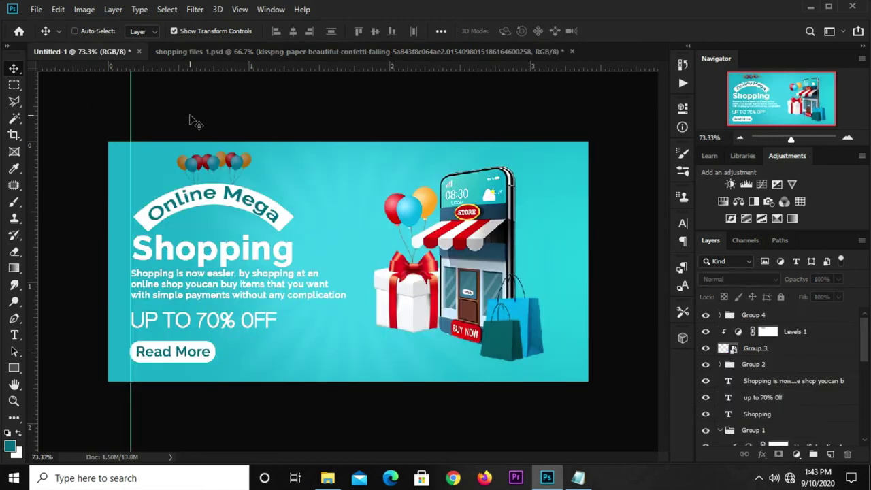
pyautogui.moveTo(59, 52); pyautogui.dragTo(193, 120)
pyautogui.press('ctrl')
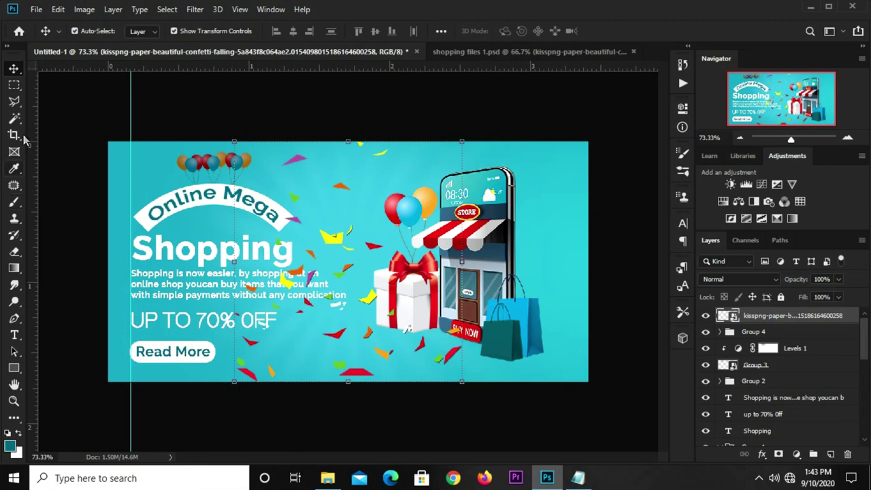
# Step: Polygonal-lasso a few confetti pieces below the offer text and copy them to a new layer
pyautogui.click(13, 102)
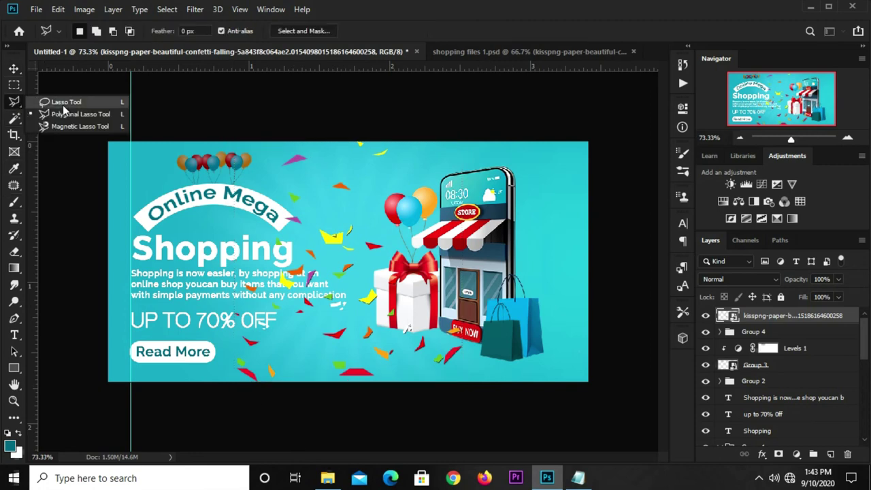
pyautogui.click(62, 105)
pyautogui.rightClick(14, 102)
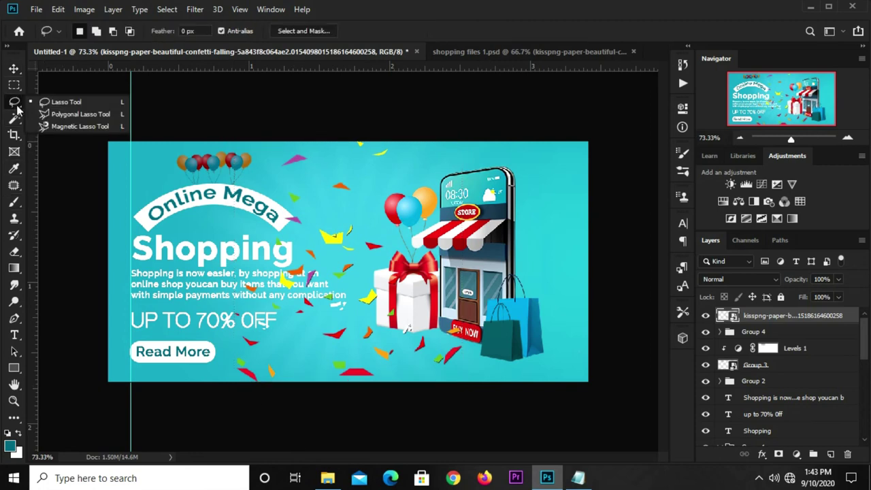
pyautogui.click(85, 117)
pyautogui.click(228, 351)
pyautogui.click(228, 326)
pyautogui.click(266, 322)
pyautogui.click(297, 373)
pyautogui.click(273, 422)
pyautogui.click(219, 366)
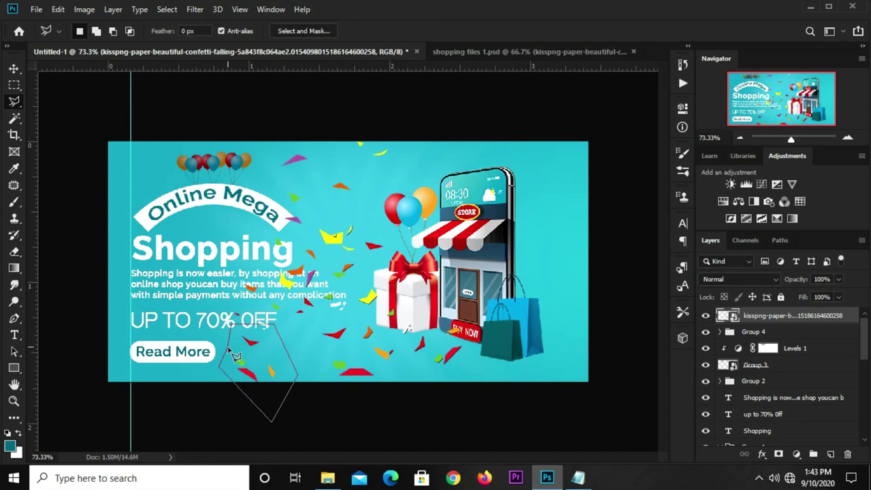
pyautogui.click(229, 350)
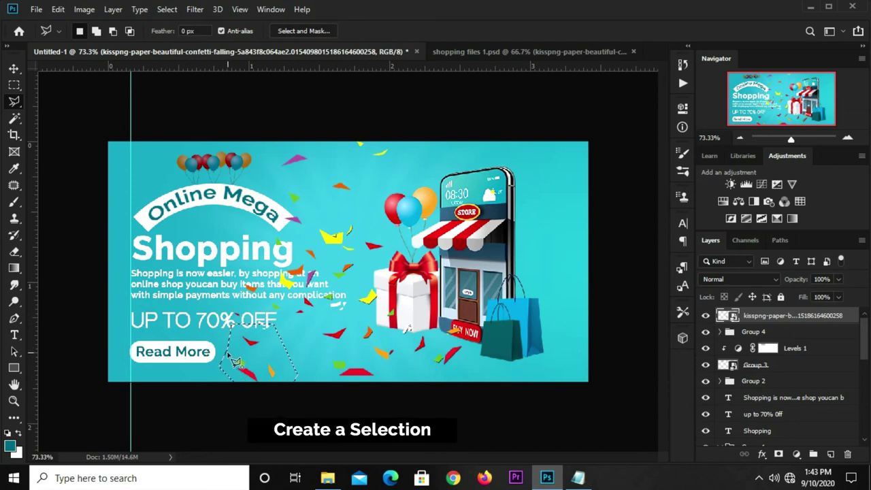
pyautogui.hotkey('ctrl', 'j')
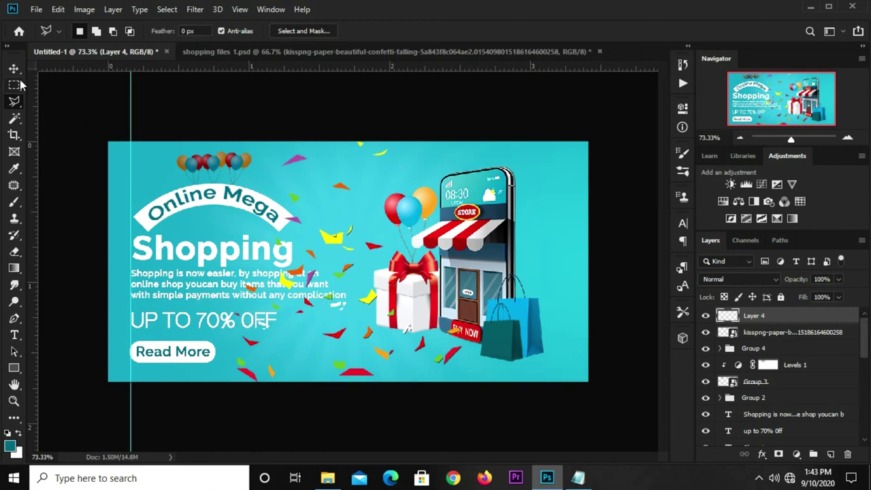
# Step: Hide the full confetti layer and move the copied cluster up beside the top balloons
pyautogui.moveTo(16, 69); pyautogui.dragTo(51, 75)
pyautogui.click(51, 75)
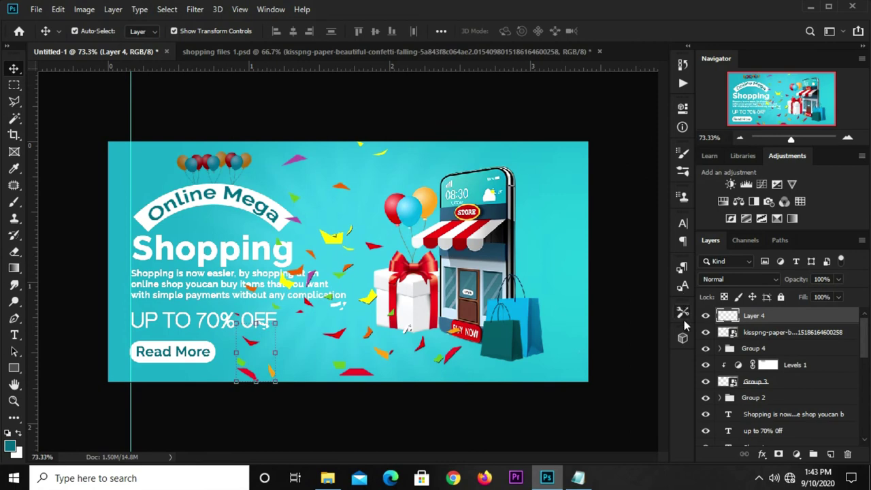
pyautogui.click(705, 332)
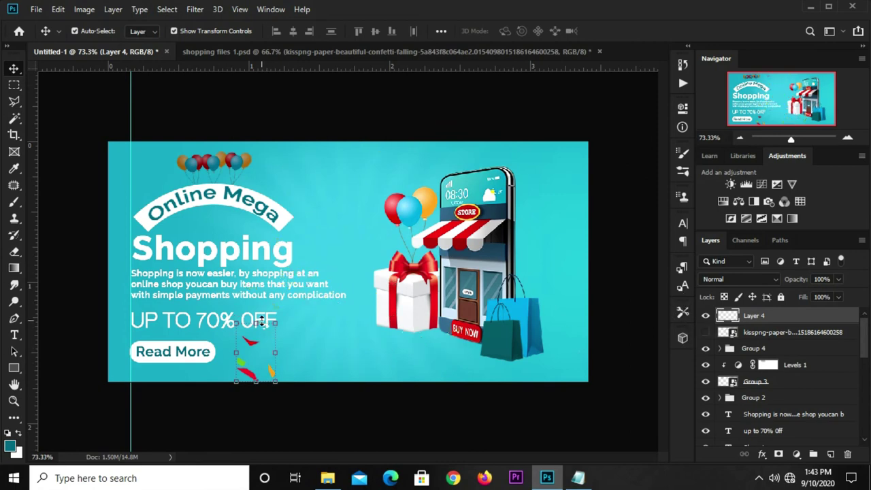
pyautogui.hotkey('ctrl', 't')
pyautogui.moveTo(261, 367)
pyautogui.mouseDown()
pyautogui.moveTo(292, 134)
pyautogui.moveTo(280, 145)
pyautogui.moveTo(296, 211)
pyautogui.moveTo(256, 197)
pyautogui.moveTo(261, 178)
pyautogui.mouseUp()
pyautogui.press('Return')
pyautogui.click(353, 112)
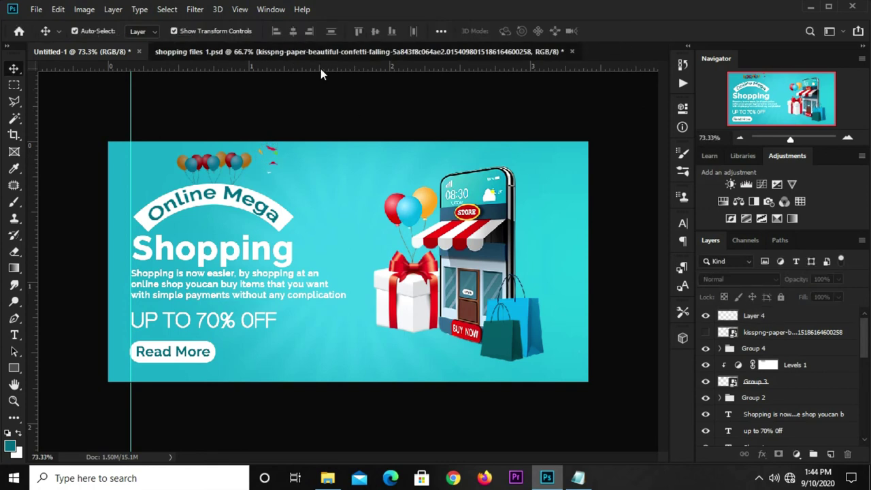
pyautogui.click(320, 52)
# Step: Bring the second confetti image into the banner and shrink it to a tiny cluster by the balloons
pyautogui.click(706, 383)
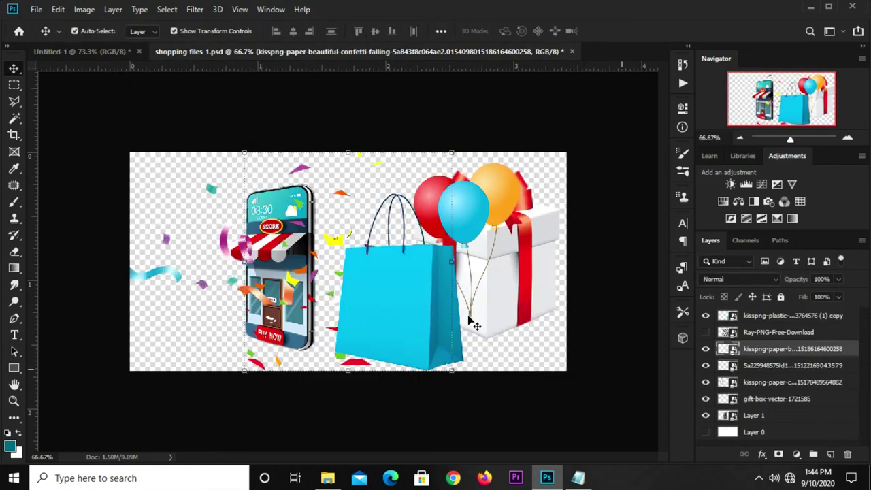
pyautogui.keyDown('ctrl'); pyautogui.click(229, 247); pyautogui.keyUp('ctrl')
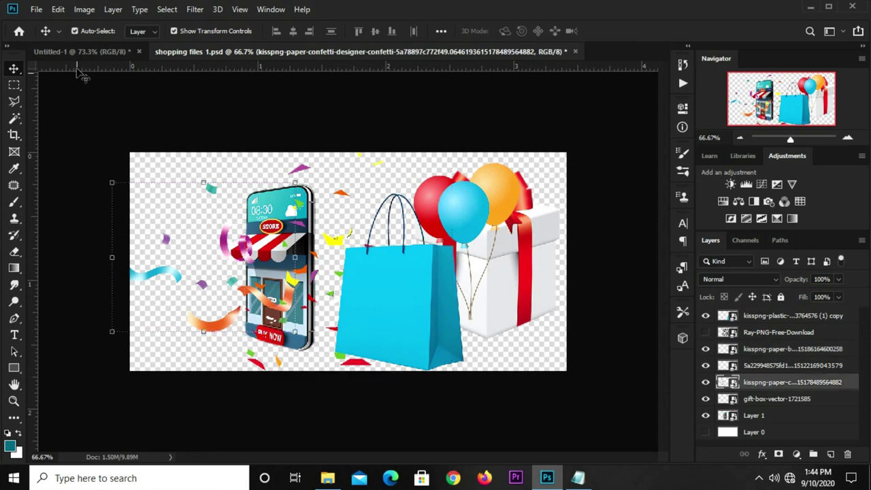
pyautogui.moveTo(229, 239); pyautogui.dragTo(101, 90)
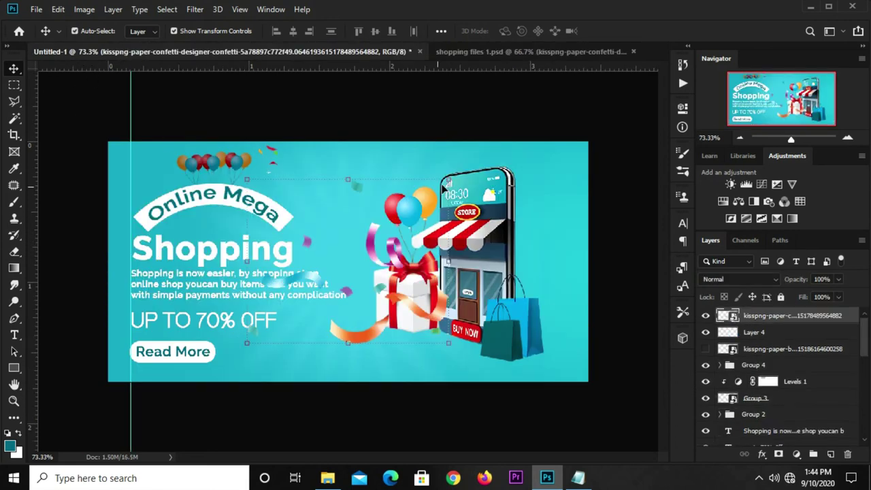
pyautogui.hotkey('ctrl', 't')
pyautogui.moveTo(448, 180)
pyautogui.mouseDown()
pyautogui.moveTo(307, 264)
pyautogui.moveTo(220, 344)
pyautogui.moveTo(155, 158)
pyautogui.mouseUp()
pyautogui.moveTo(183, 127); pyautogui.dragTo(160, 149)
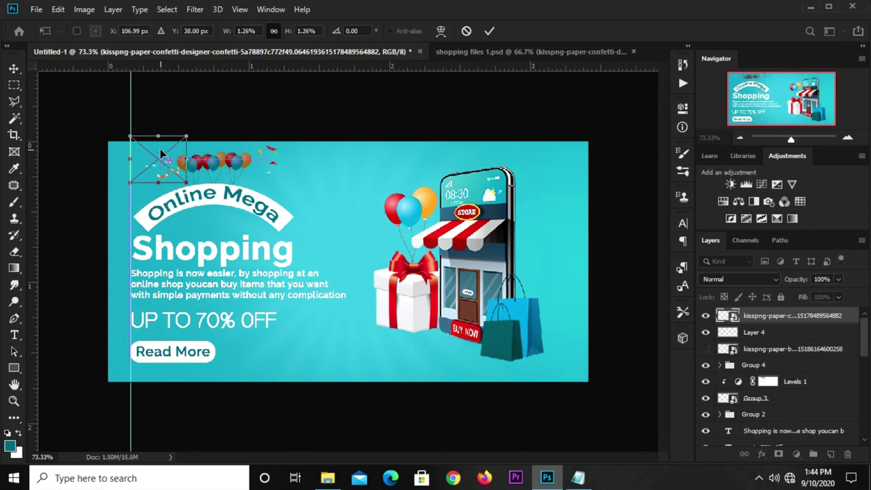
pyautogui.write('1')
pyautogui.press('Return')
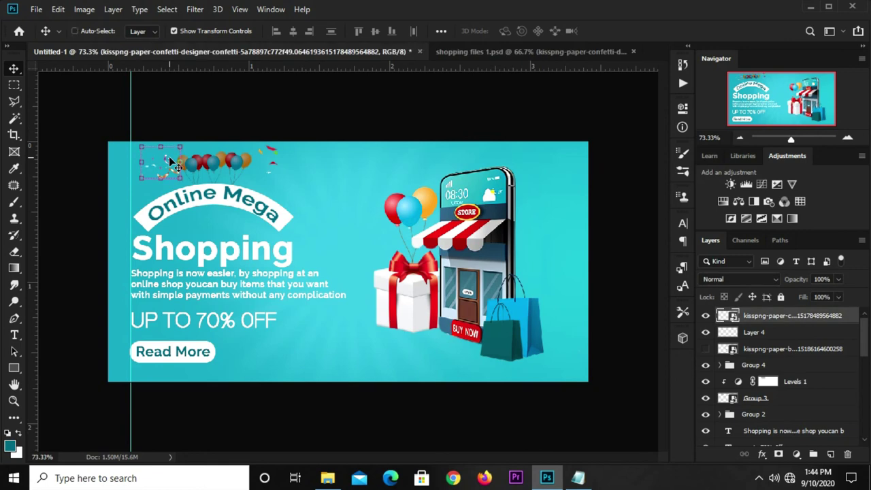
# Step: Duplicate the tiny confetti cluster and move the copy to the right of the balloons
pyautogui.hotkey('ctrl', 'j')
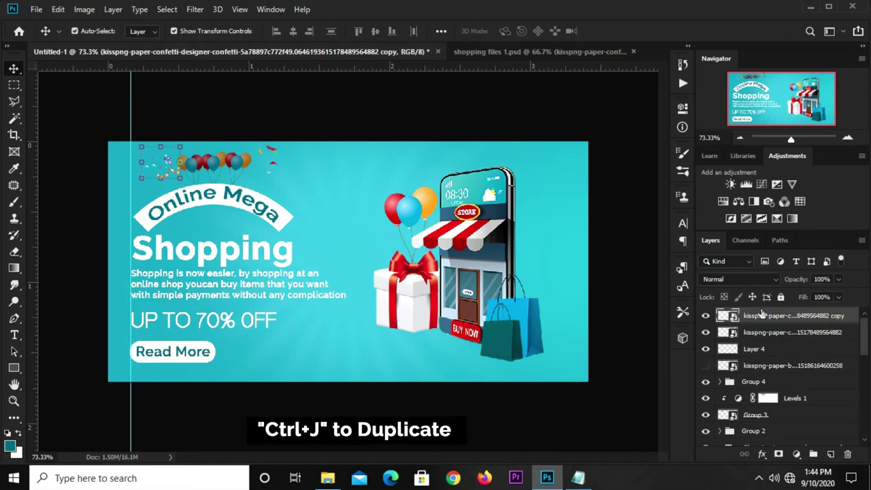
pyautogui.hotkey('ctrl', 't')
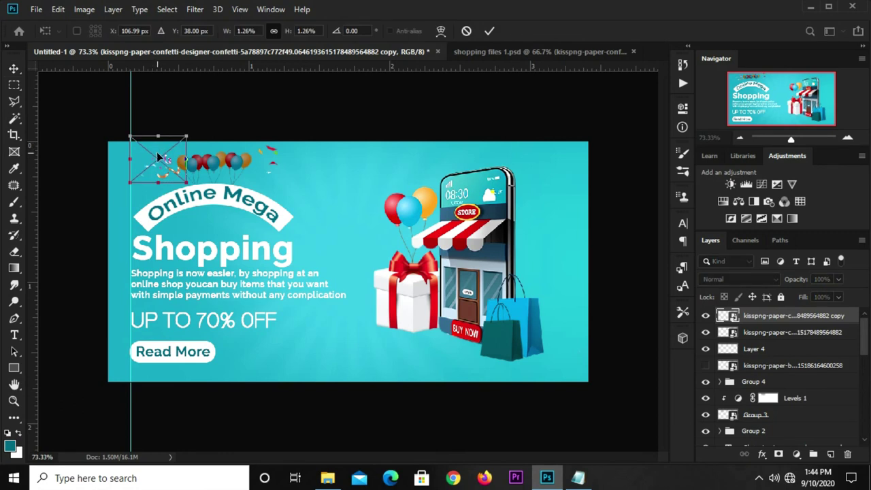
pyautogui.moveTo(156, 151); pyautogui.dragTo(263, 155)
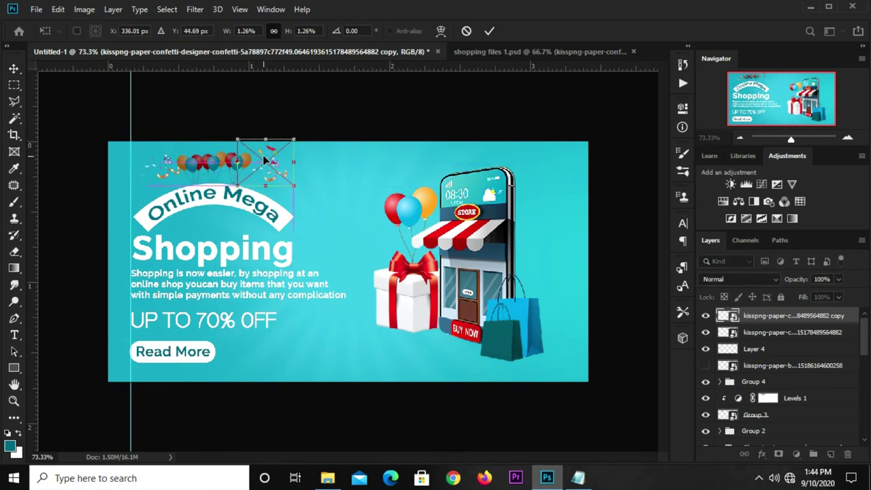
pyautogui.click(489, 31)
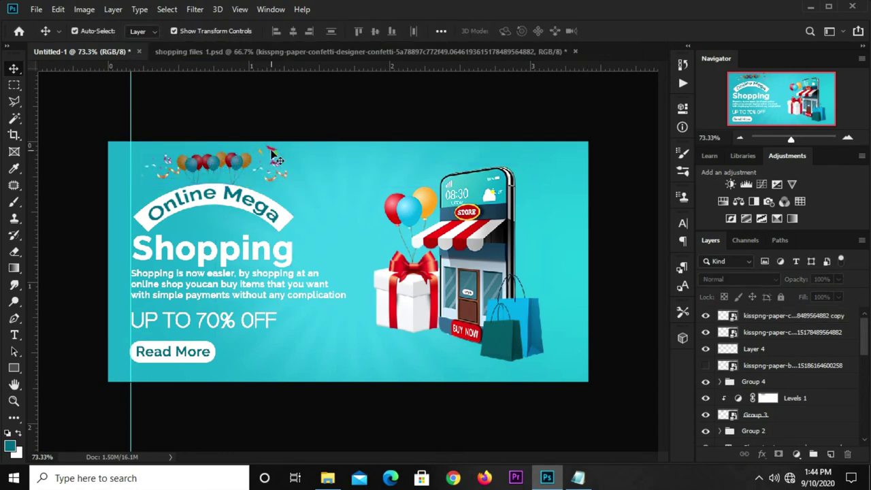
# Step: Duplicate the cut-out confetti cluster, rotate it and place it just left of the balloons
pyautogui.click(757, 350)
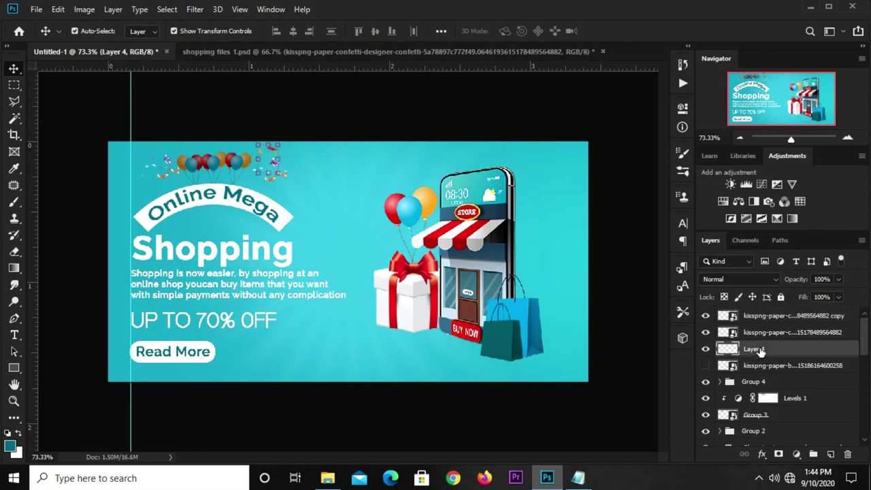
pyautogui.hotkey('ctrl', 'j')
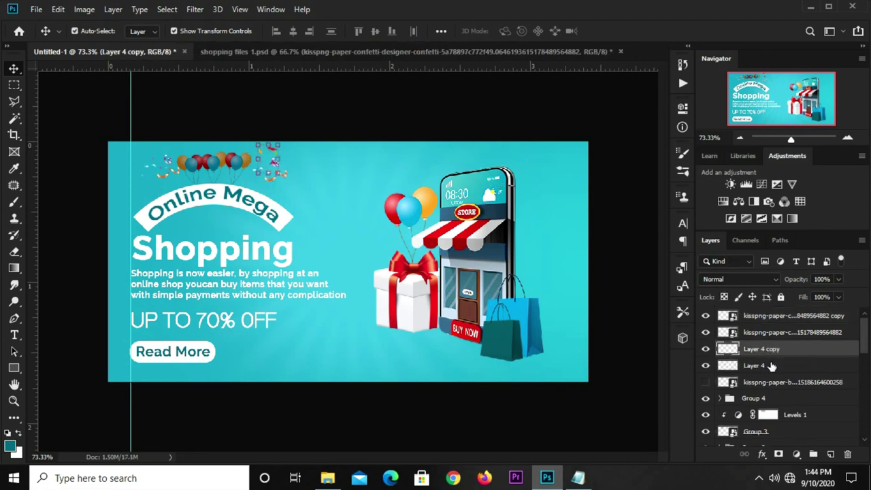
pyautogui.hotkey('ctrl', 't')
pyautogui.moveTo(269, 151)
pyautogui.mouseDown()
pyautogui.moveTo(169, 151)
pyautogui.moveTo(173, 165)
pyautogui.mouseUp()
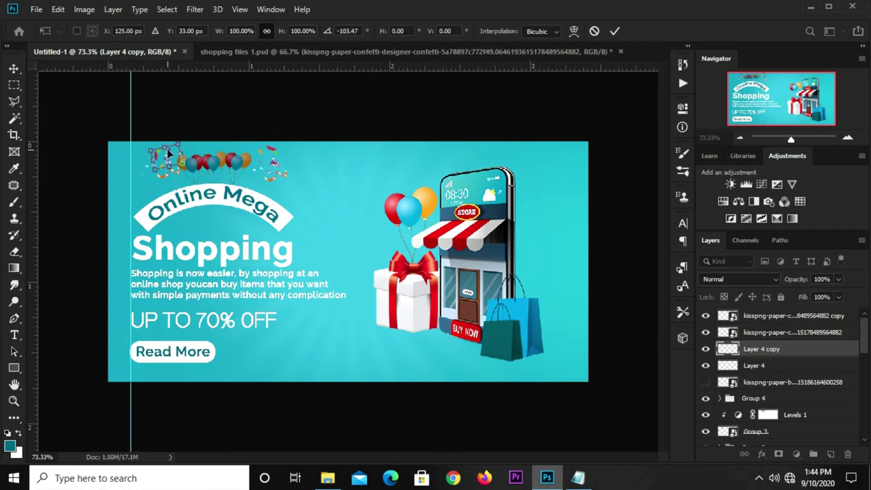
pyautogui.moveTo(167, 148); pyautogui.dragTo(162, 157)
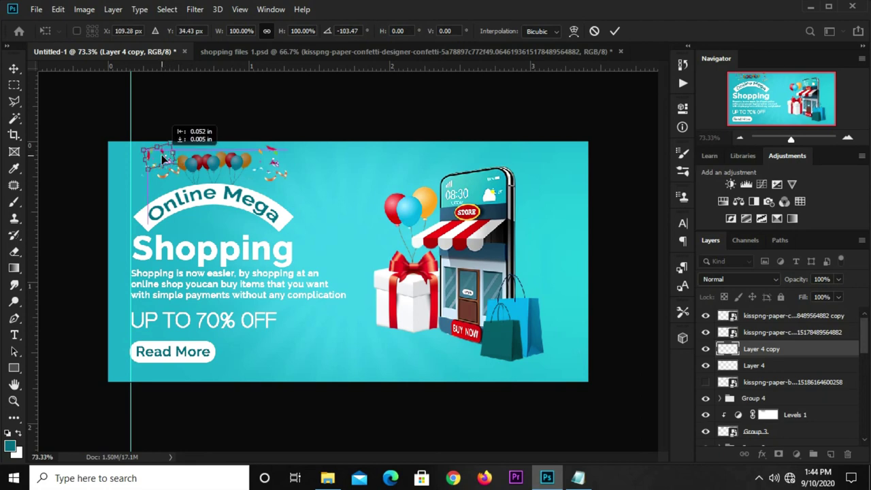
pyautogui.press('Return')
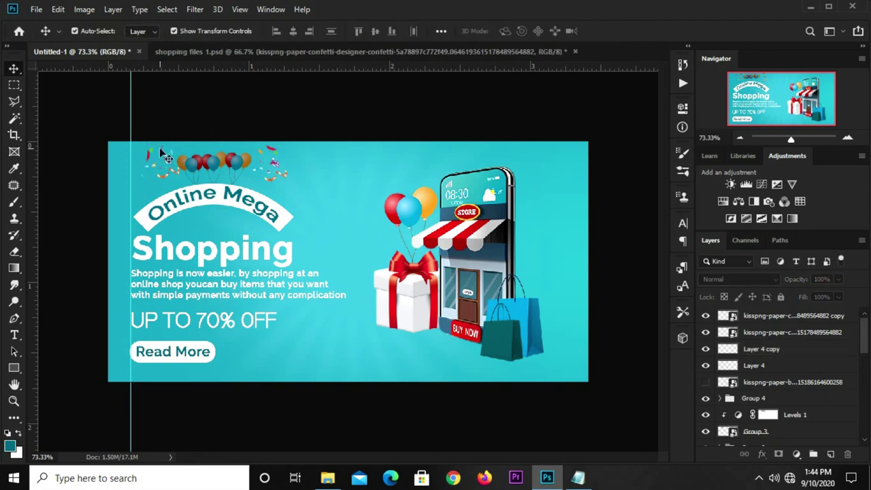
pyautogui.click(163, 155)
pyautogui.hotkey('ctrl', 't')
pyautogui.moveTo(162, 160); pyautogui.dragTo(168, 164)
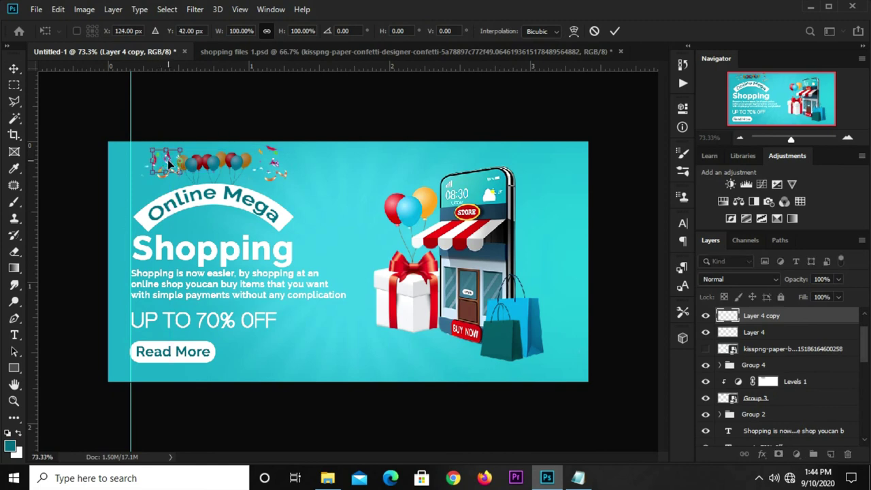
pyautogui.click(614, 30)
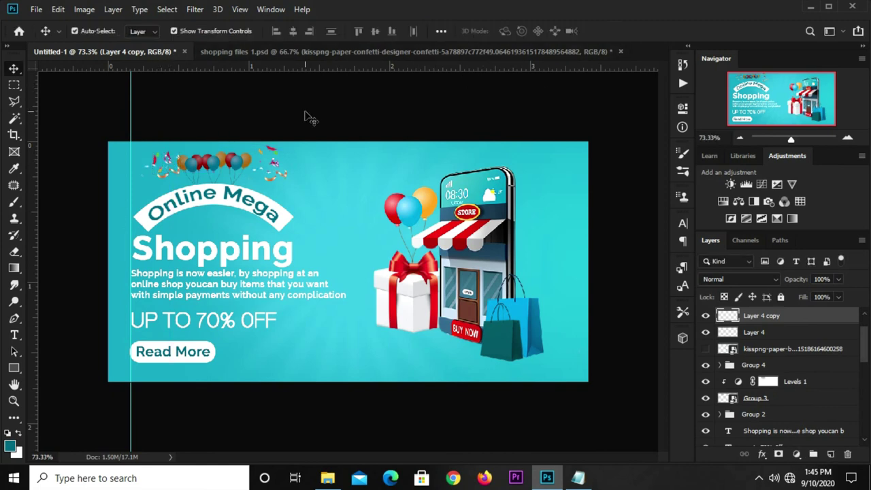
pyautogui.click(306, 114)
# Step: Shrink the copied and original confetti images slightly, shifting the original down-right
pyautogui.click(158, 162)
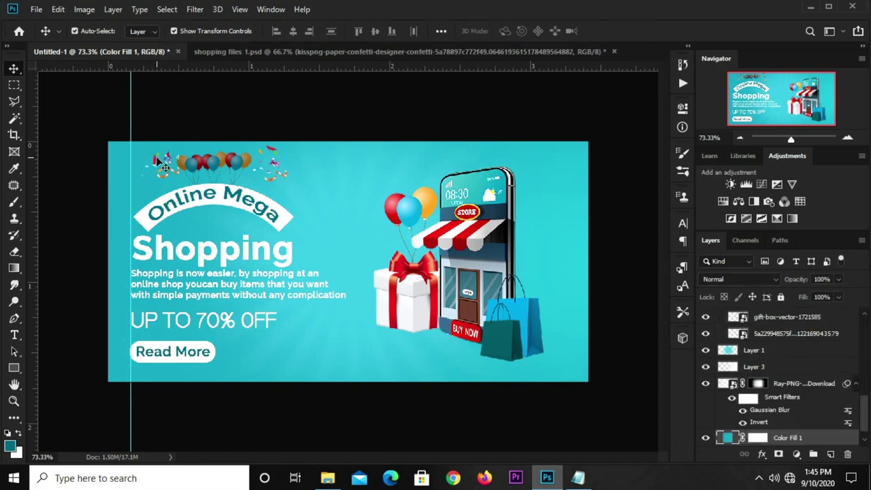
pyautogui.click(274, 166)
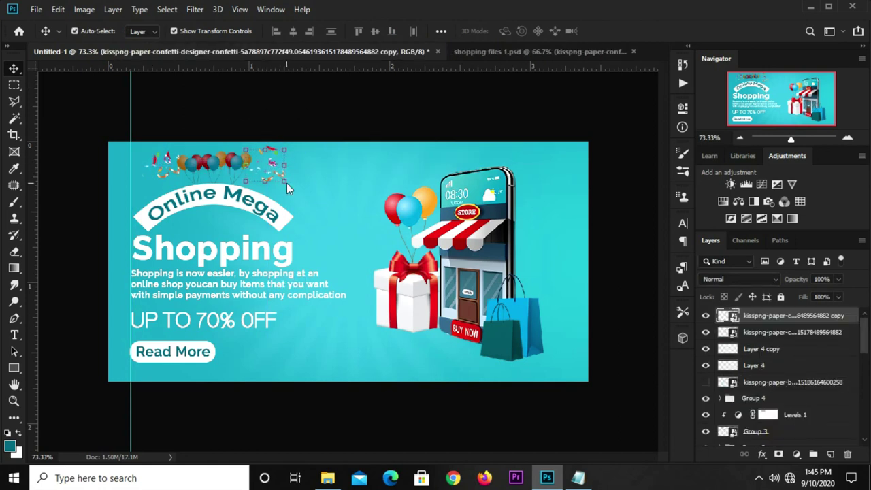
pyautogui.hotkey('ctrl', 't')
pyautogui.moveTo(290, 178); pyautogui.dragTo(285, 183)
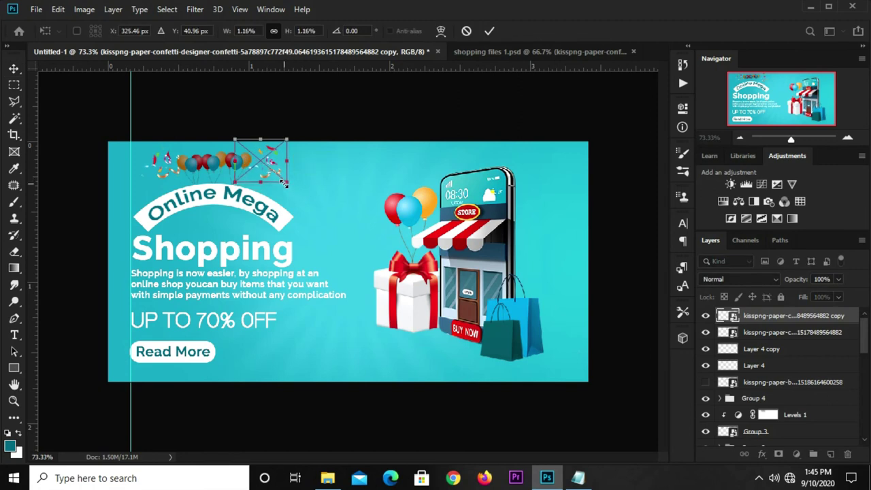
pyautogui.click(490, 32)
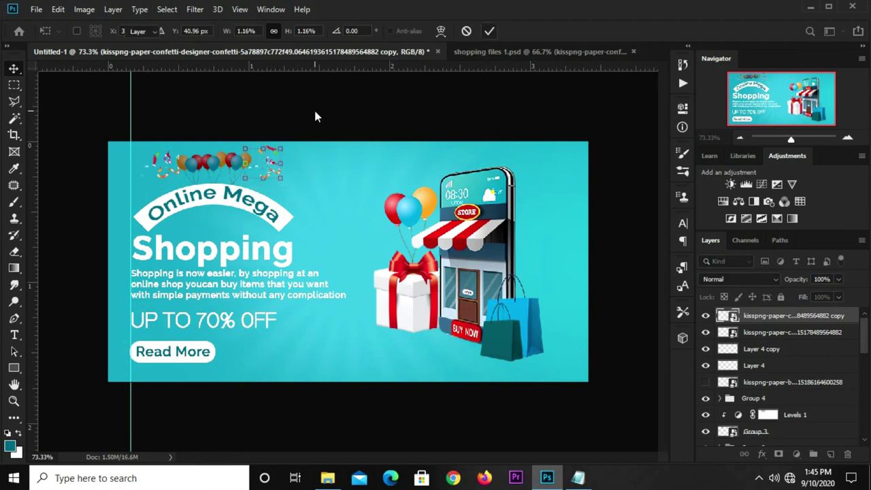
pyautogui.click(250, 173)
pyautogui.click(170, 181)
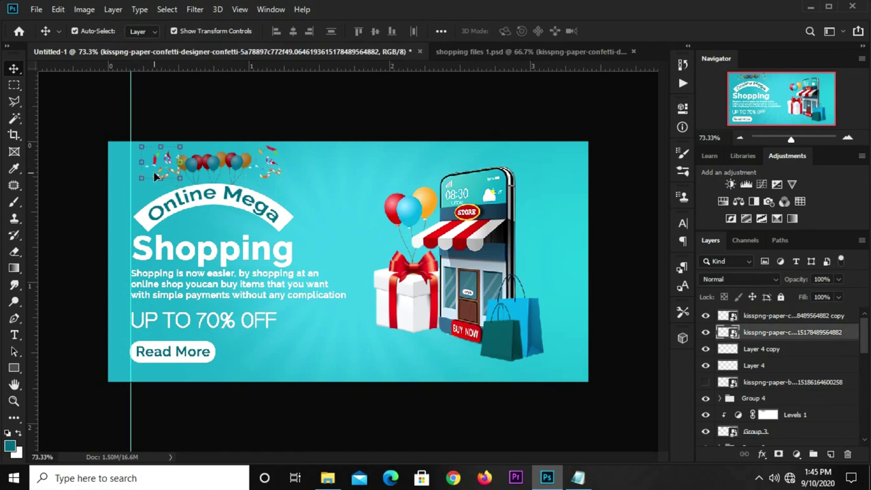
pyautogui.hotkey('ctrl', 't')
pyautogui.moveTo(132, 182); pyautogui.dragTo(163, 165)
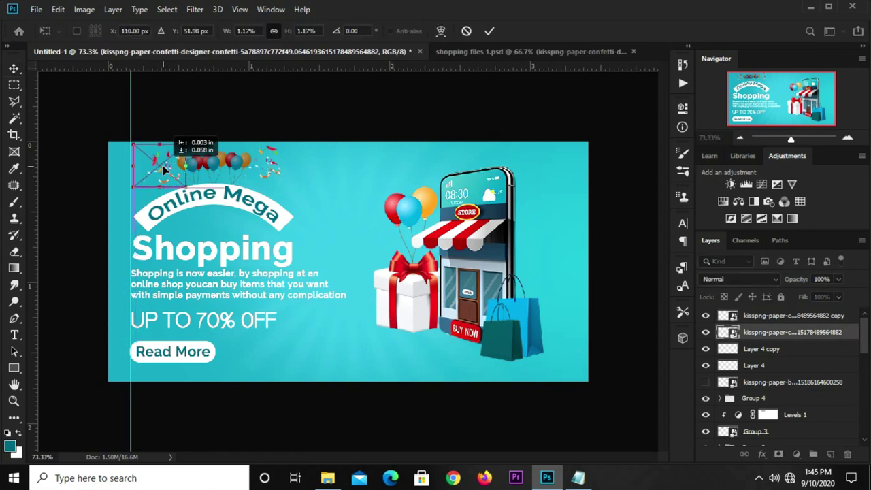
pyautogui.click(488, 32)
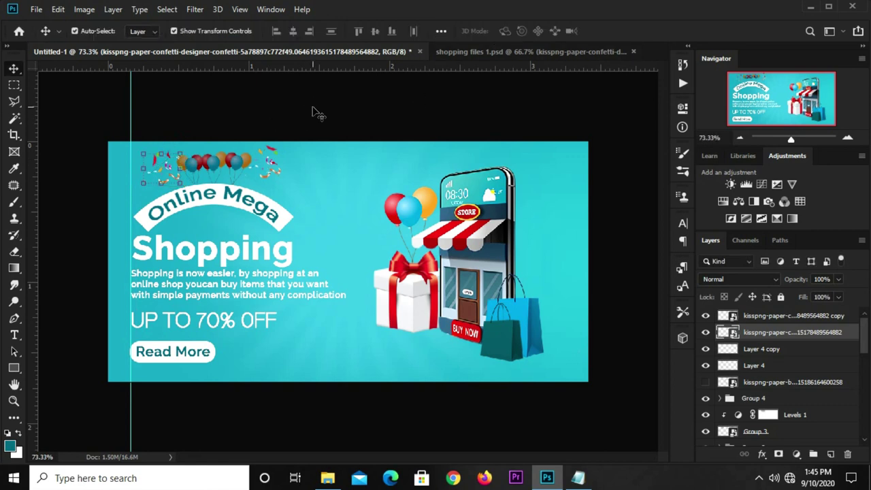
pyautogui.click(313, 112)
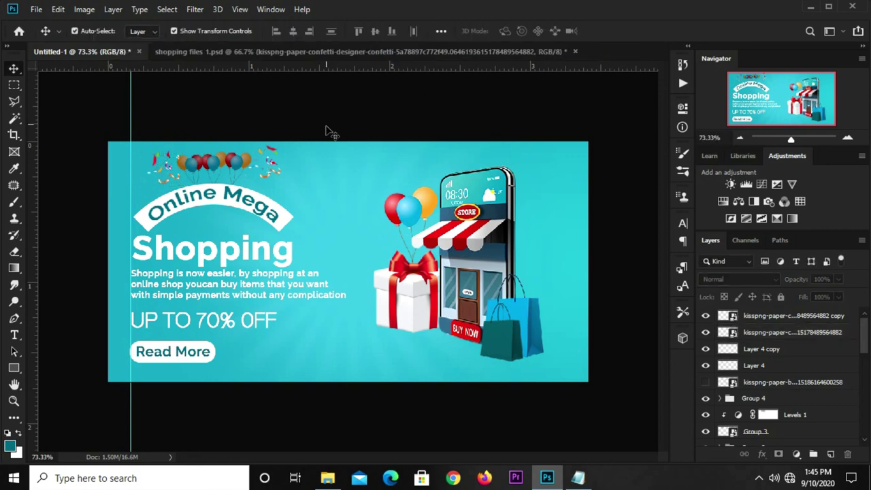
pyautogui.hotkey('ctrl', 'Tab')
pyautogui.hotkey('ctrl', 'Tab')
# Step: Collapse Group 1, add an empty Layer 5, and drag it just beneath the store illustration group
pyautogui.click(395, 314)
pyautogui.click(637, 294)
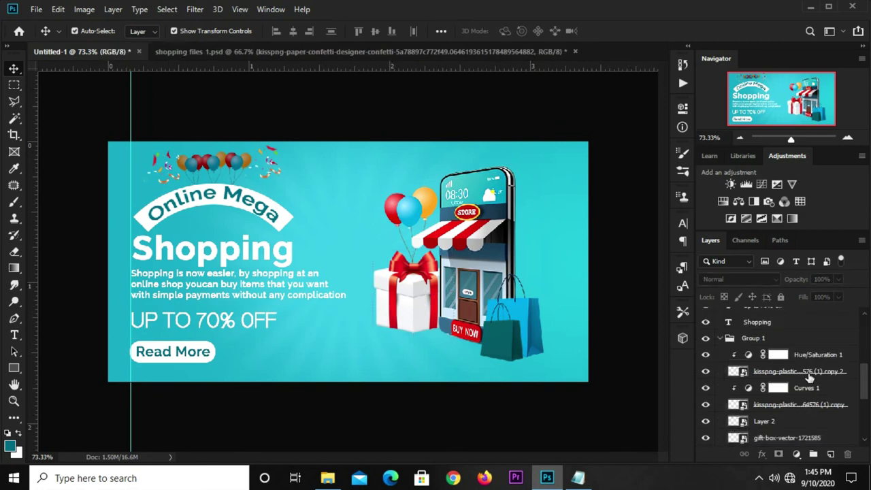
pyautogui.click(753, 338)
pyautogui.click(705, 339)
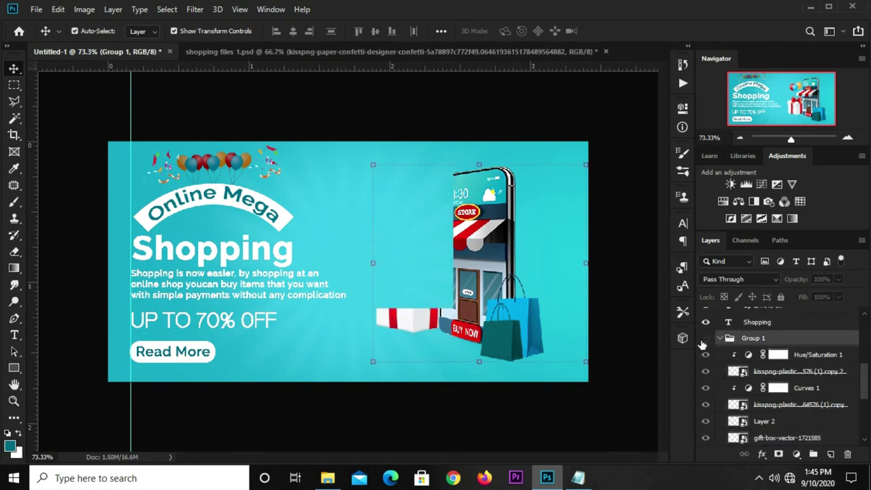
pyautogui.click(705, 338)
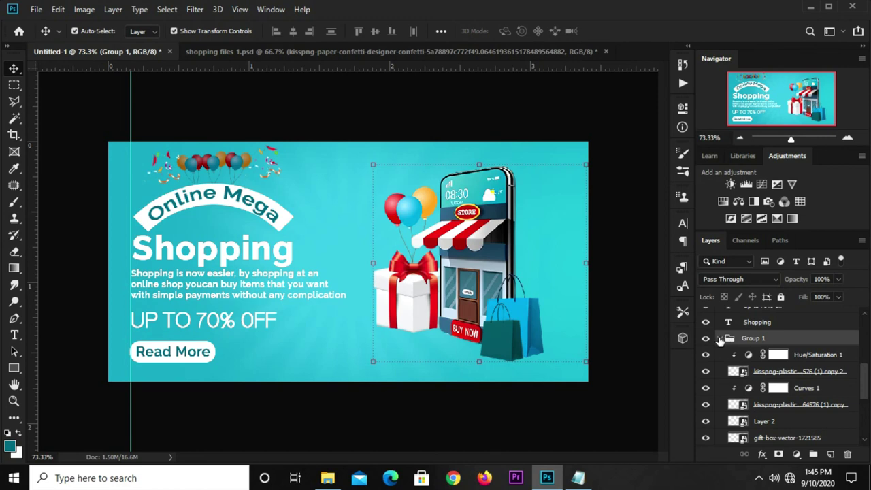
pyautogui.click(720, 339)
pyautogui.click(705, 338)
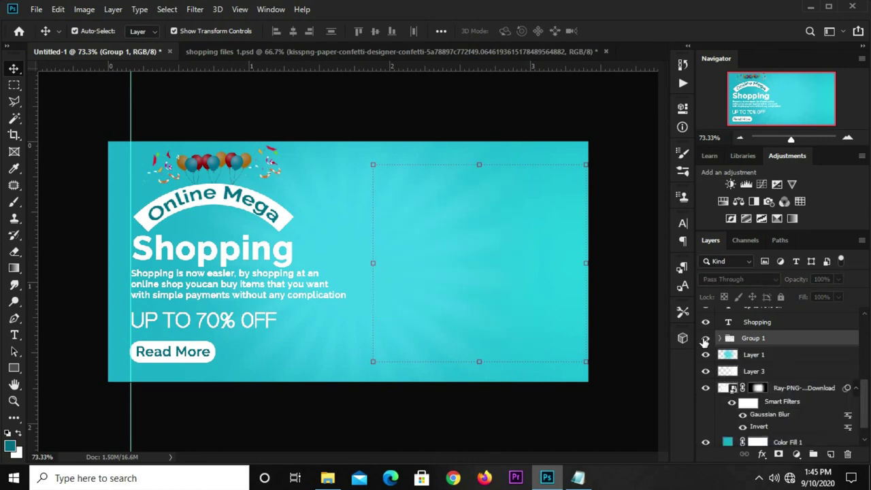
pyautogui.click(611, 270)
pyautogui.click(805, 344)
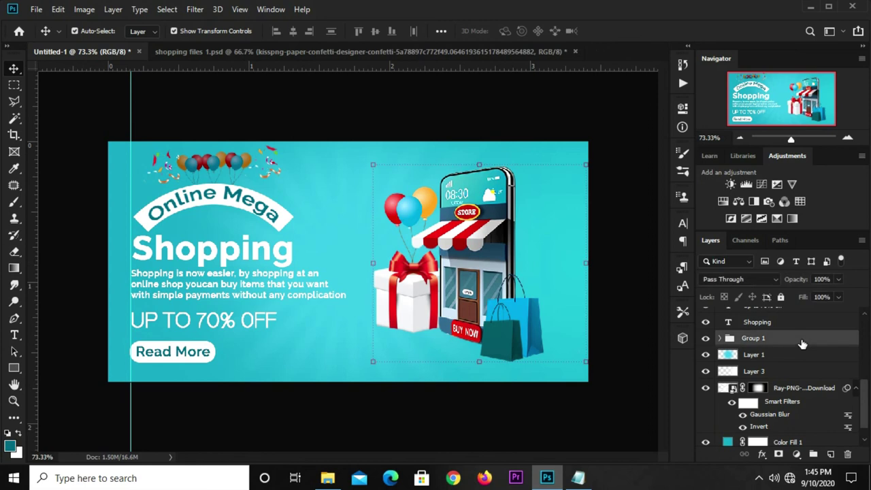
pyautogui.click(831, 454)
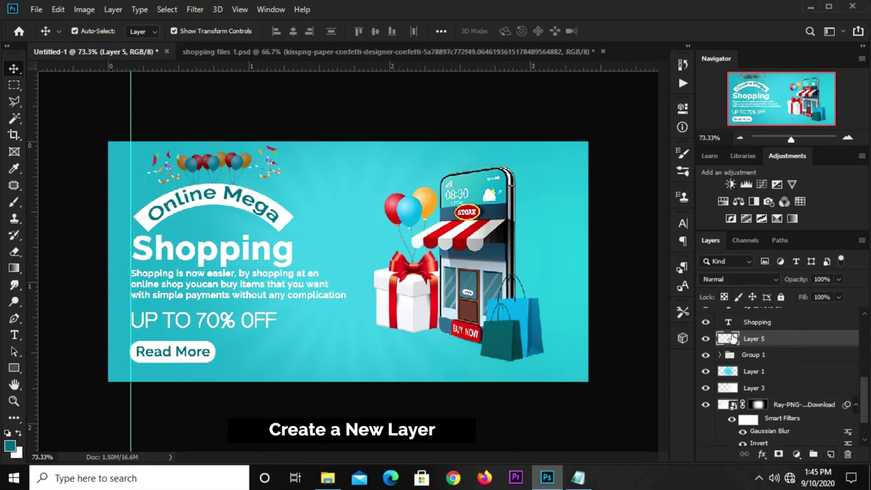
pyautogui.moveTo(754, 338)
pyautogui.mouseDown()
pyautogui.moveTo(752, 370)
pyautogui.moveTo(770, 368)
pyautogui.mouseUp()
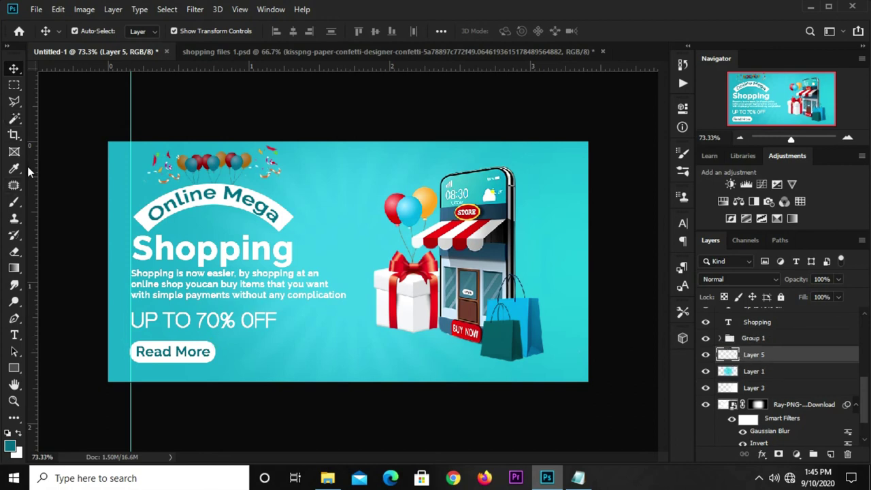
# Step: Trace a polygonal lasso shadow selection along the ground beneath the gift box, store and bags
pyautogui.click(14, 100)
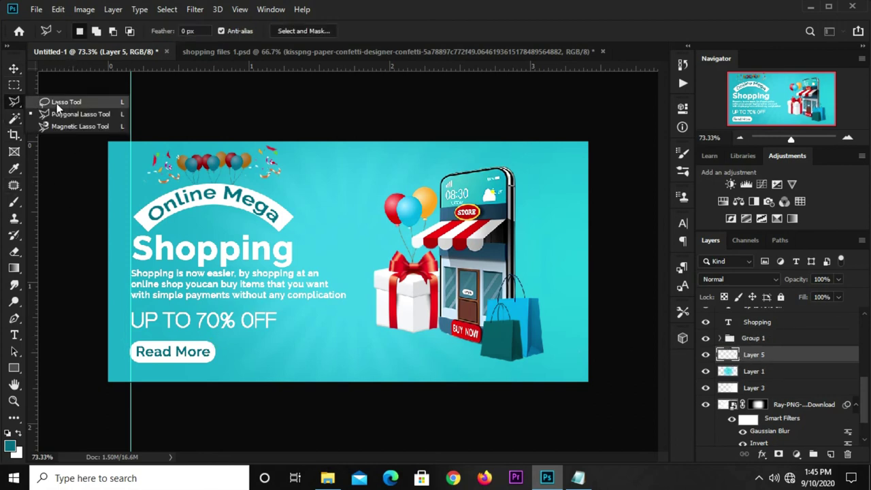
pyautogui.click(62, 114)
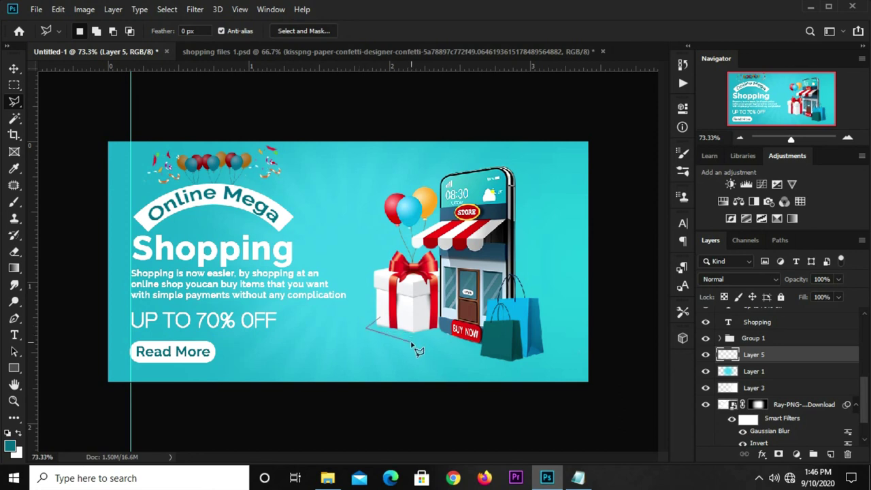
pyautogui.click(411, 344)
pyautogui.click(436, 337)
pyautogui.click(473, 359)
pyautogui.click(509, 368)
pyautogui.click(550, 355)
pyautogui.click(384, 322)
pyautogui.rightClick(403, 326)
# Step: Fill the shadow selection on Layer 5 with black (000000)
pyautogui.click(425, 252)
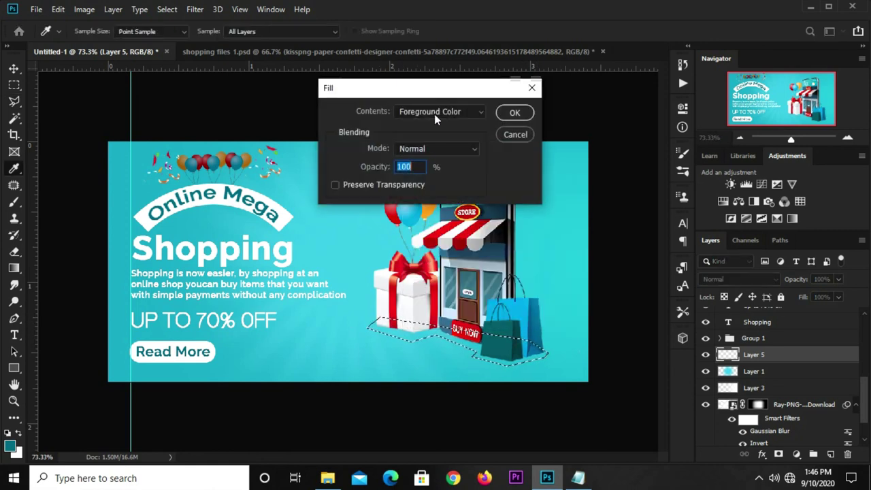
pyautogui.click(434, 113)
pyautogui.click(419, 144)
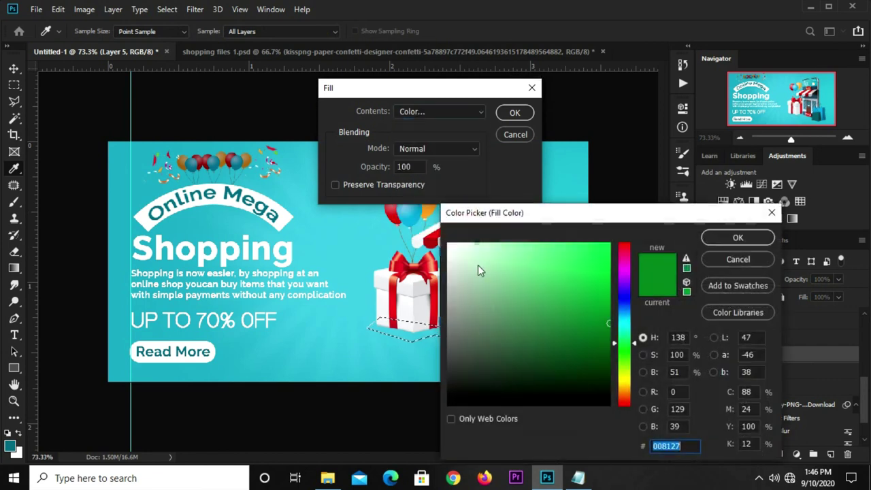
pyautogui.moveTo(478, 270); pyautogui.dragTo(449, 405)
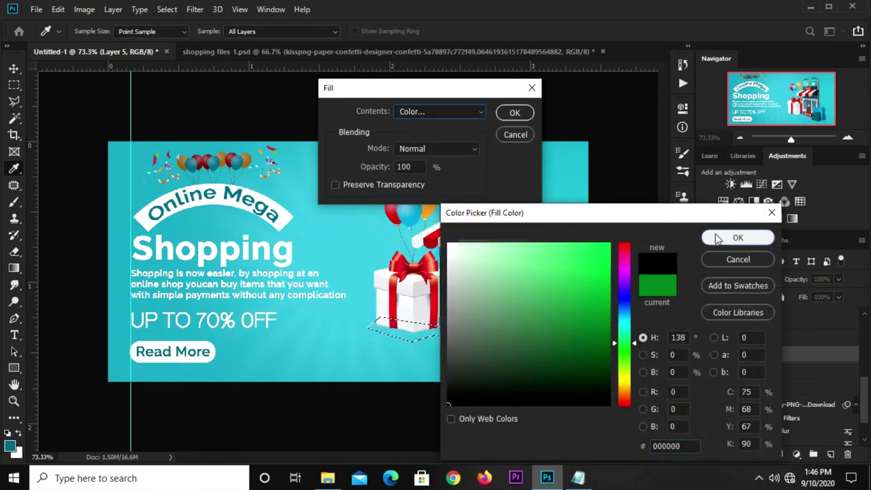
pyautogui.click(716, 238)
pyautogui.click(515, 113)
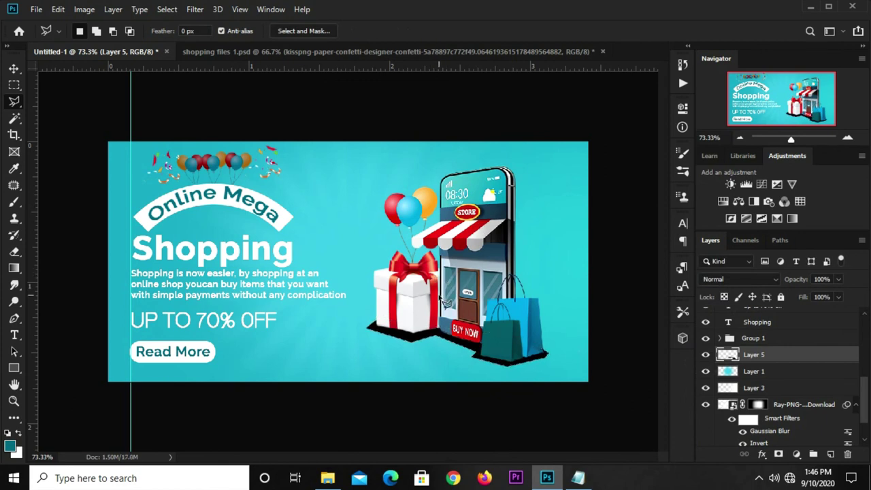
# Step: Convert the shadow layer, Layer 5, to a smart object
pyautogui.press('v')
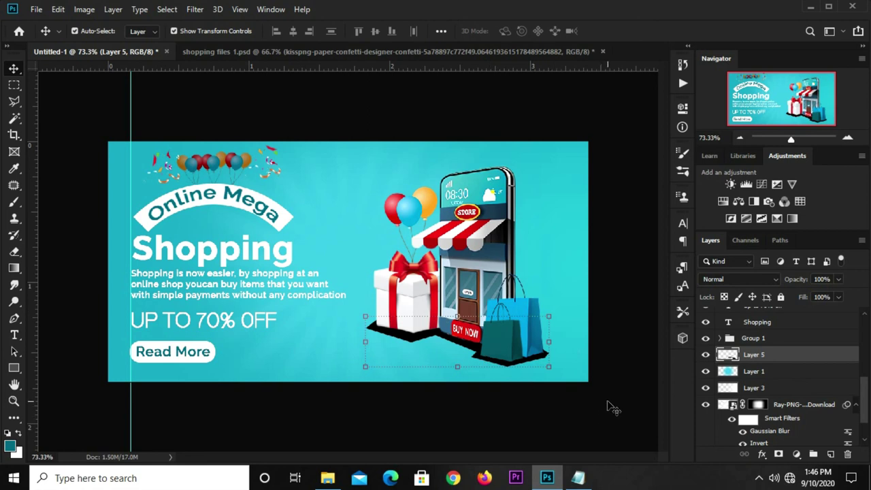
pyautogui.click(837, 279)
pyautogui.rightClick(768, 359)
pyautogui.click(626, 177)
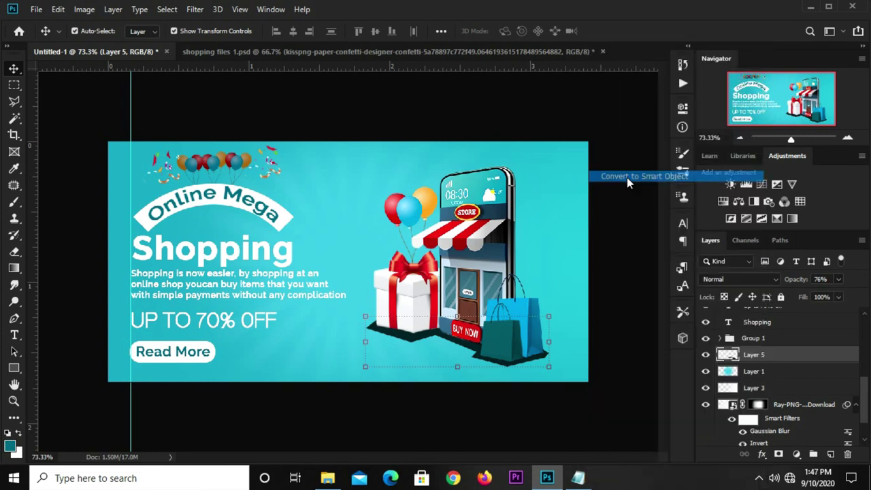
# Step: Apply a 9.2 px Gaussian Blur to the black shadow and set its opacity to 82%
pyautogui.click(196, 9)
pyautogui.moveTo(202, 154)
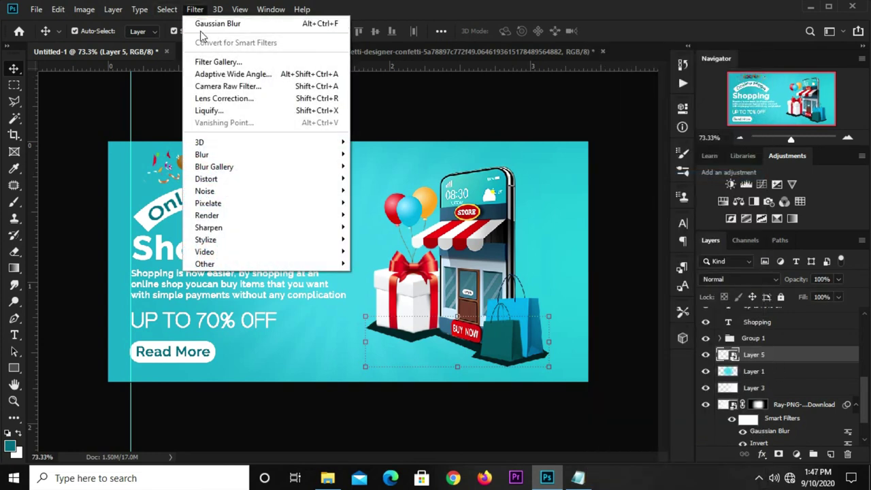
pyautogui.click(379, 202)
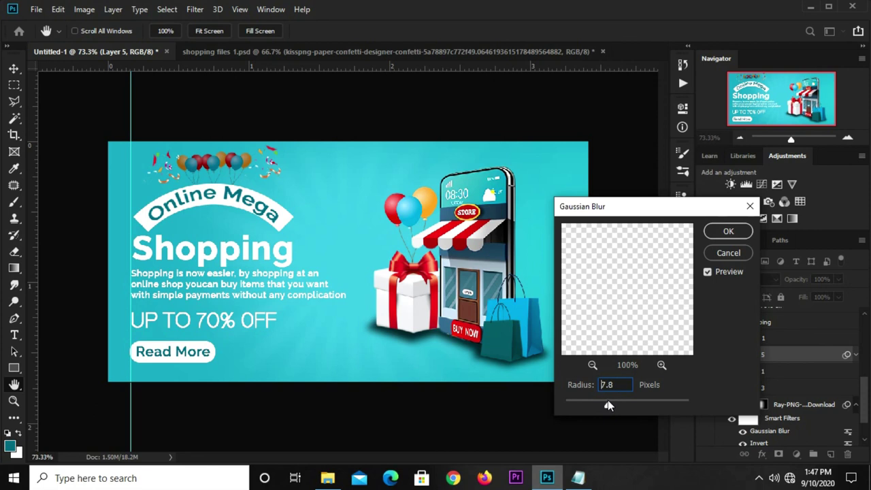
pyautogui.moveTo(607, 400); pyautogui.dragTo(613, 399)
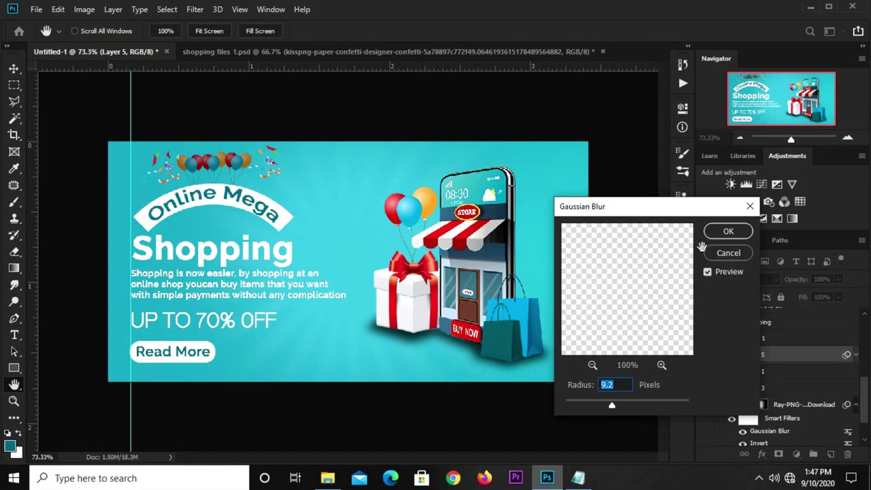
pyautogui.click(727, 233)
pyautogui.click(839, 279)
pyautogui.moveTo(843, 294); pyautogui.dragTo(830, 298)
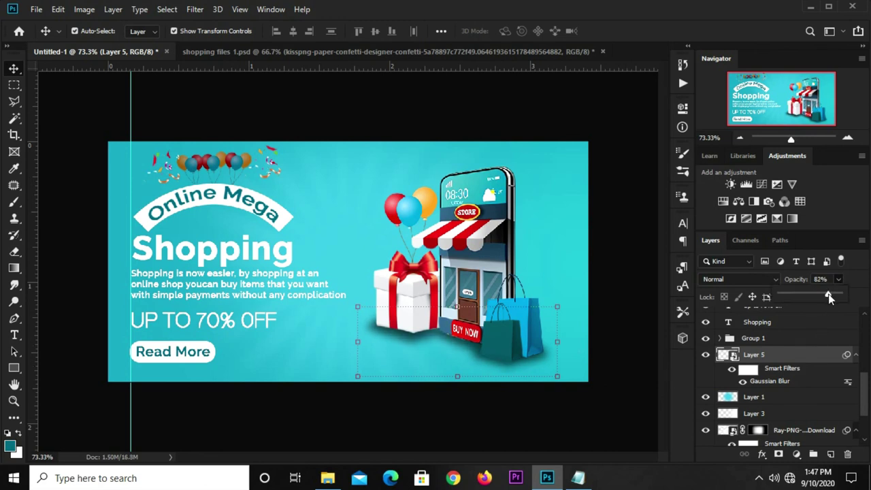
# Step: Free-transform the blurred shadow, enlarging it beneath the gift and shopping bags
pyautogui.click(608, 292)
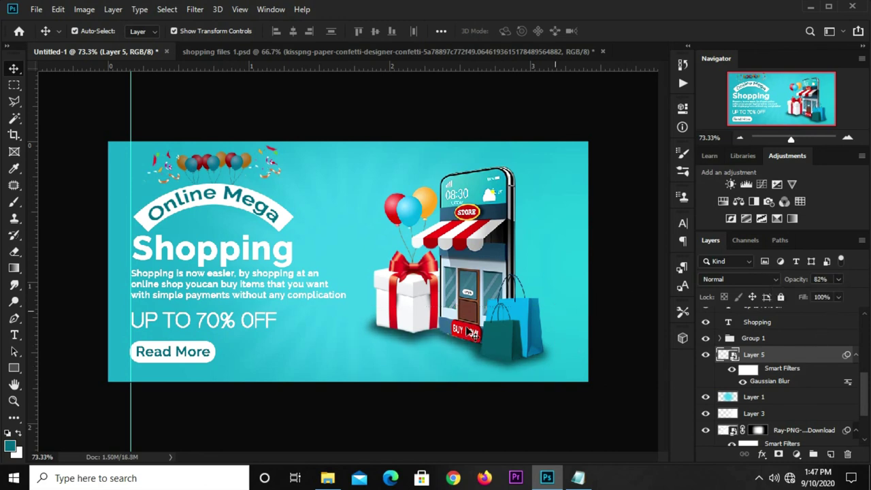
pyautogui.click(400, 342)
pyautogui.hotkey('ctrl', 't')
pyautogui.click(444, 195)
pyautogui.moveTo(357, 375); pyautogui.dragTo(371, 366)
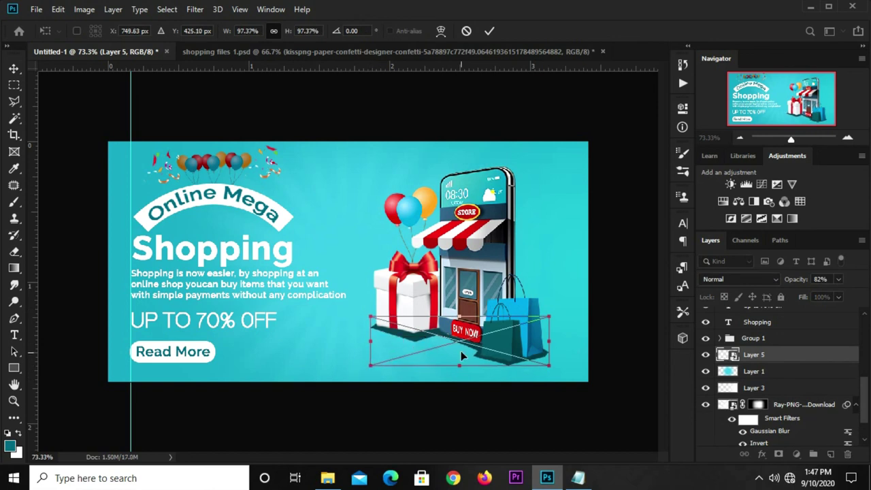
pyautogui.moveTo(458, 365); pyautogui.dragTo(456, 362)
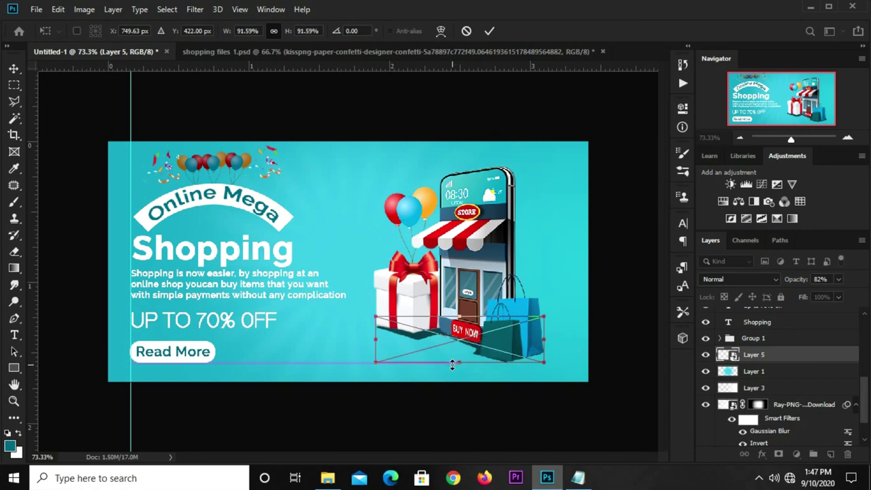
pyautogui.moveTo(373, 313); pyautogui.dragTo(371, 312)
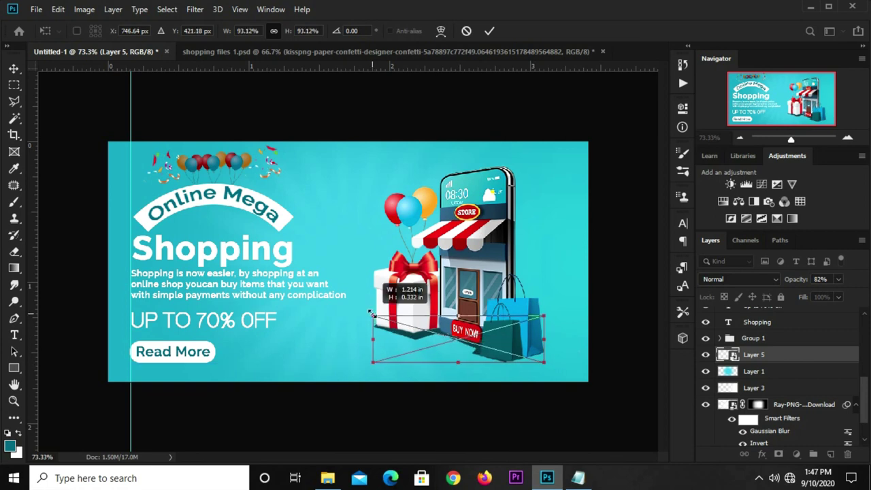
pyautogui.moveTo(544, 362); pyautogui.dragTo(549, 365)
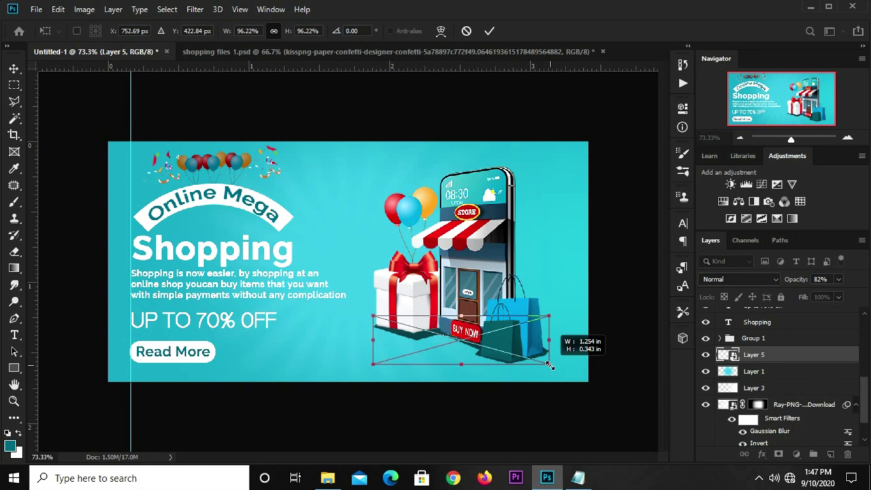
pyautogui.click(488, 31)
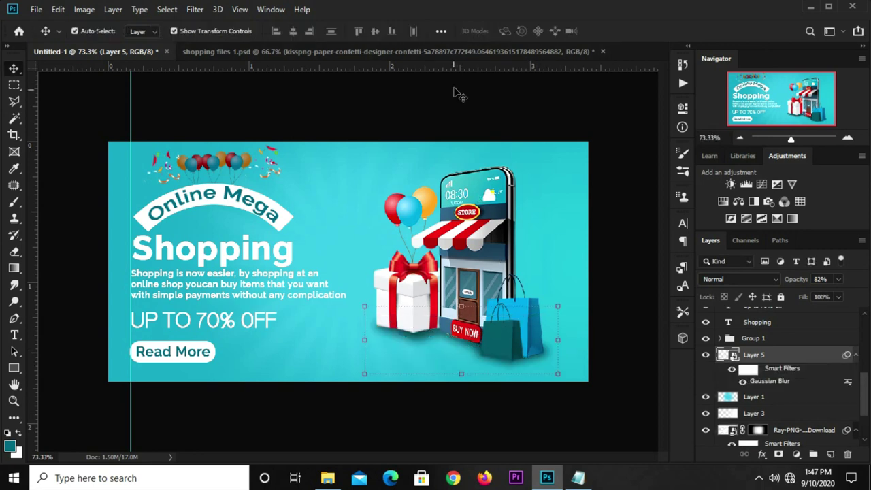
# Step: Raise the shadow layer's opacity from 82% to 100%
pyautogui.click(838, 279)
pyautogui.click(845, 294)
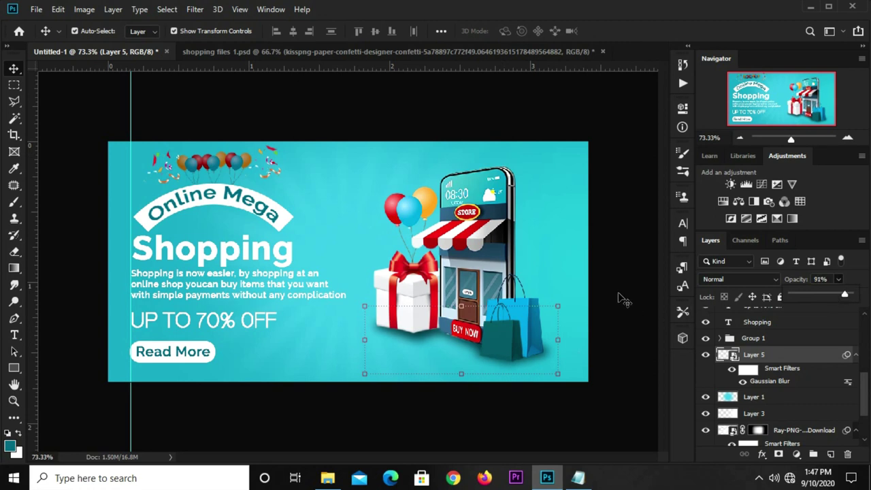
pyautogui.moveTo(844, 295); pyautogui.dragTo(850, 295)
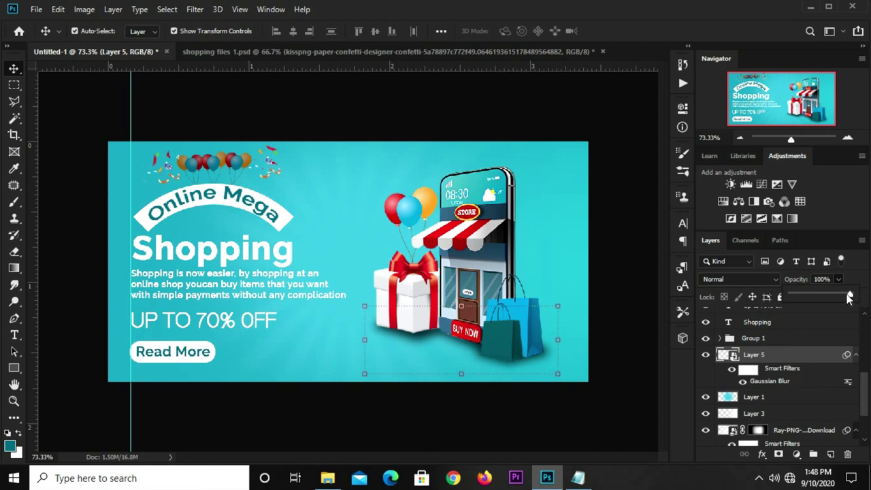
pyautogui.click(622, 295)
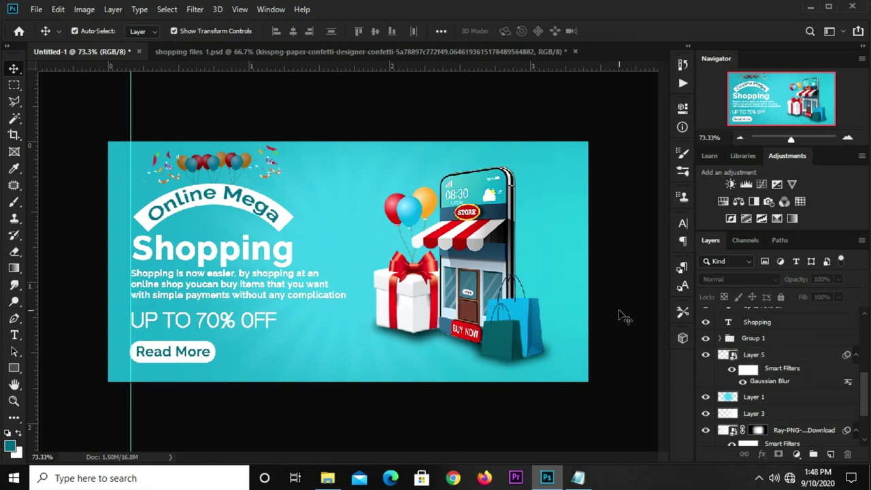
pyautogui.click(426, 337)
pyautogui.click(839, 280)
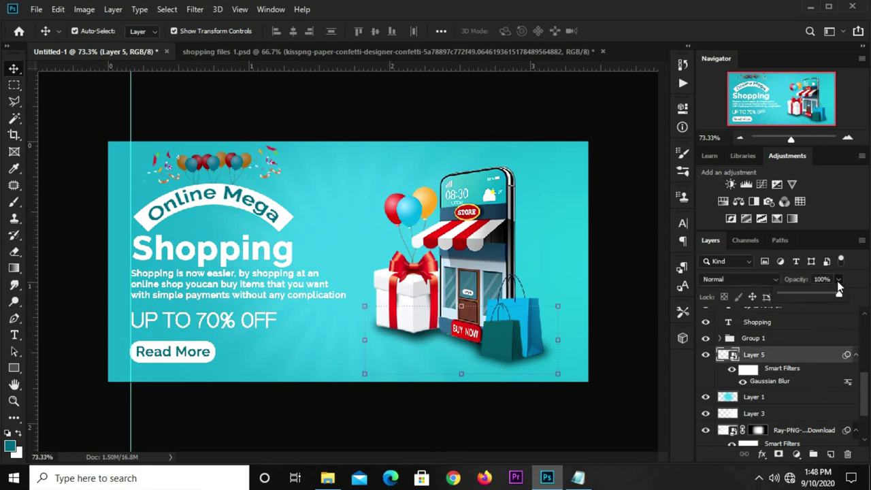
pyautogui.click(571, 423)
pyautogui.scroll(-3, 795, 395)
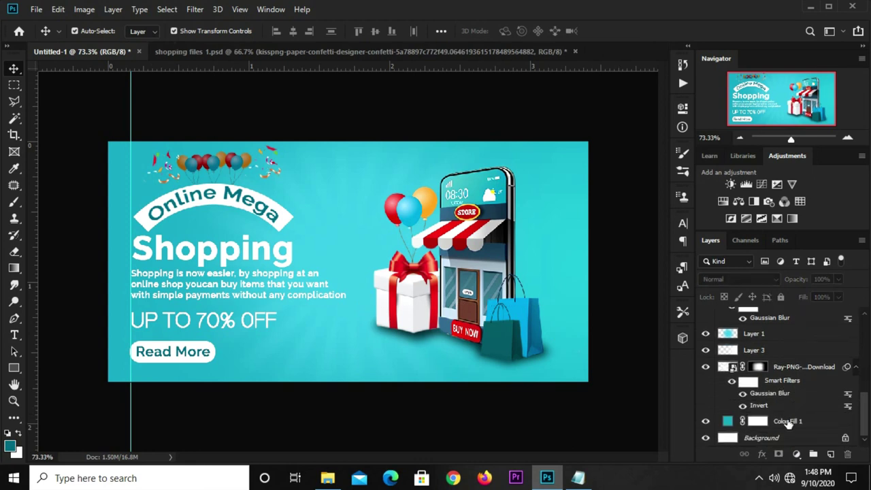
# Step: Add a Solid Color fill layer in dark teal 006b7f, copying the code from Notepad
pyautogui.click(790, 422)
pyautogui.click(796, 454)
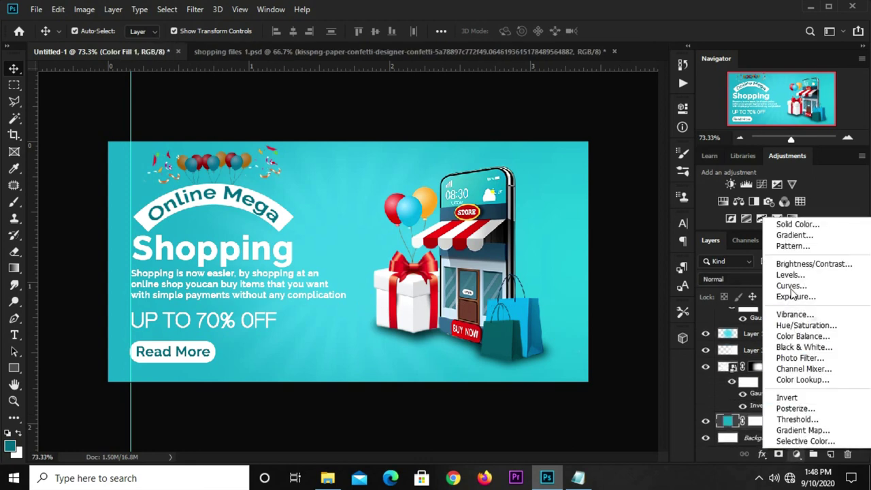
pyautogui.click(787, 224)
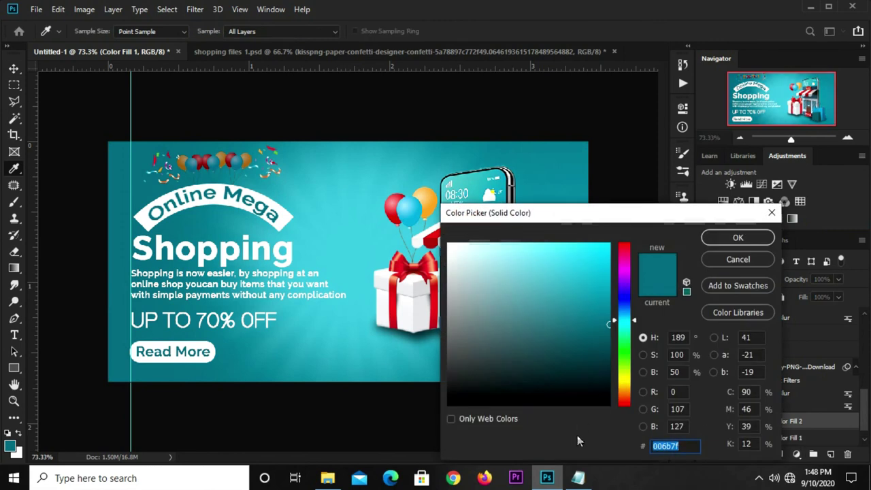
pyautogui.click(578, 478)
pyautogui.moveTo(496, 376); pyautogui.dragTo(449, 376)
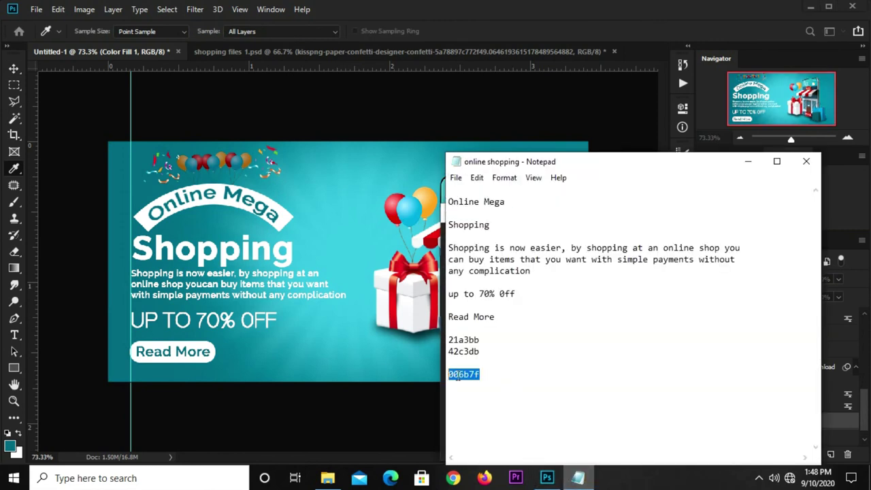
pyautogui.click(517, 104)
pyautogui.doubleClick(653, 445)
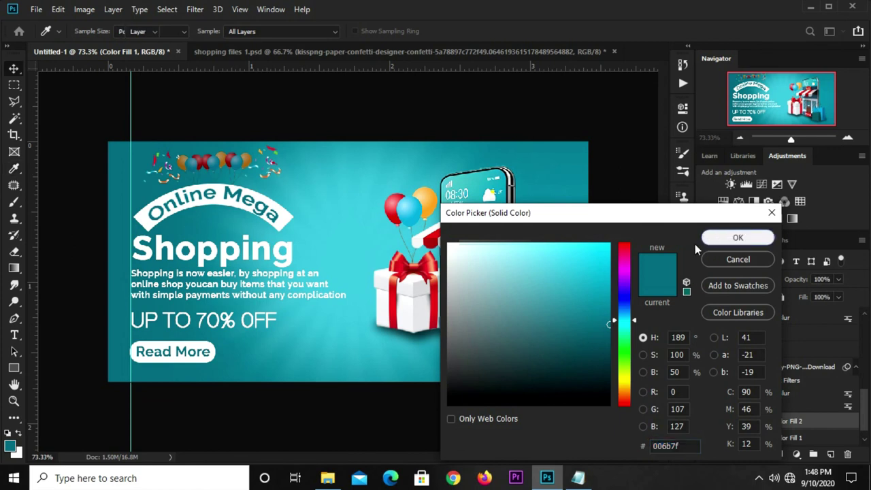
pyautogui.click(723, 240)
pyautogui.press('v')
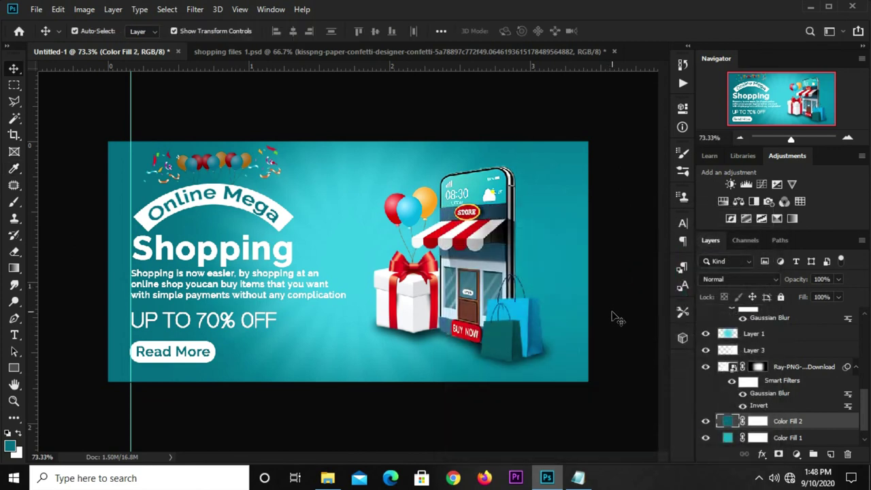
# Step: Add a Curves adjustment layer with the midpoint pulled down to darken the banner
pyautogui.click(603, 385)
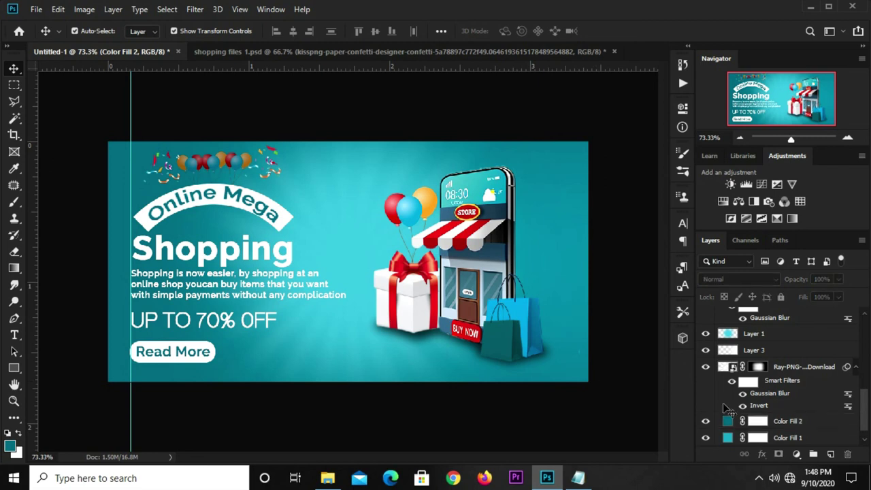
pyautogui.click(796, 454)
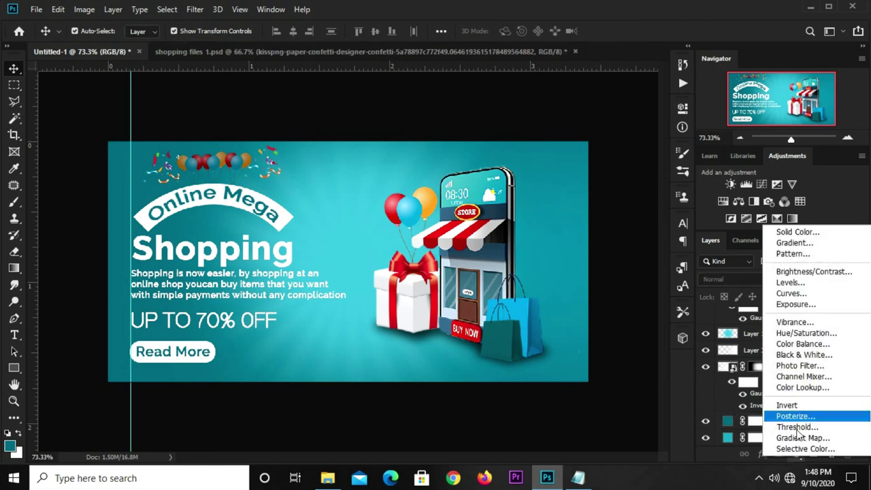
pyautogui.click(791, 293)
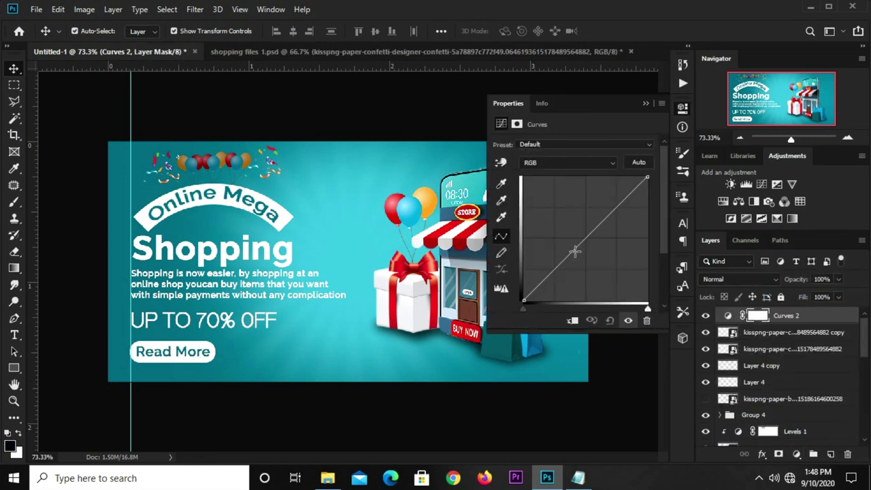
pyautogui.moveTo(580, 251); pyautogui.dragTo(580, 252)
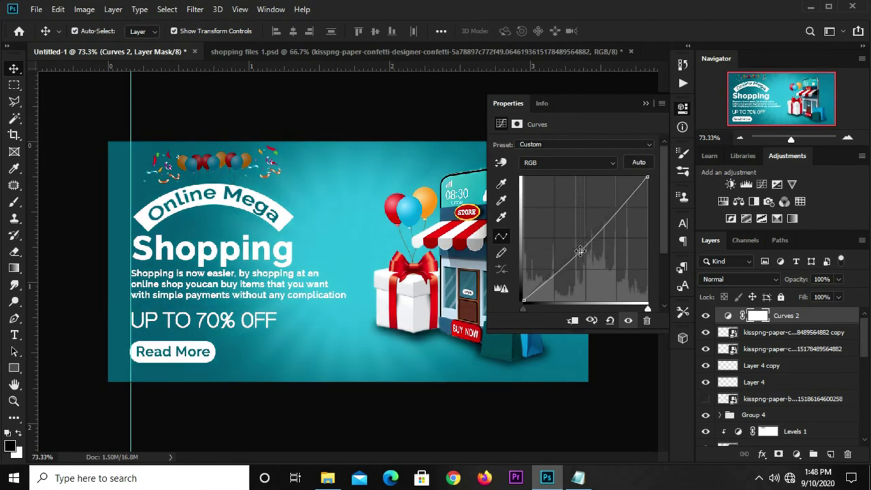
pyautogui.click(626, 193)
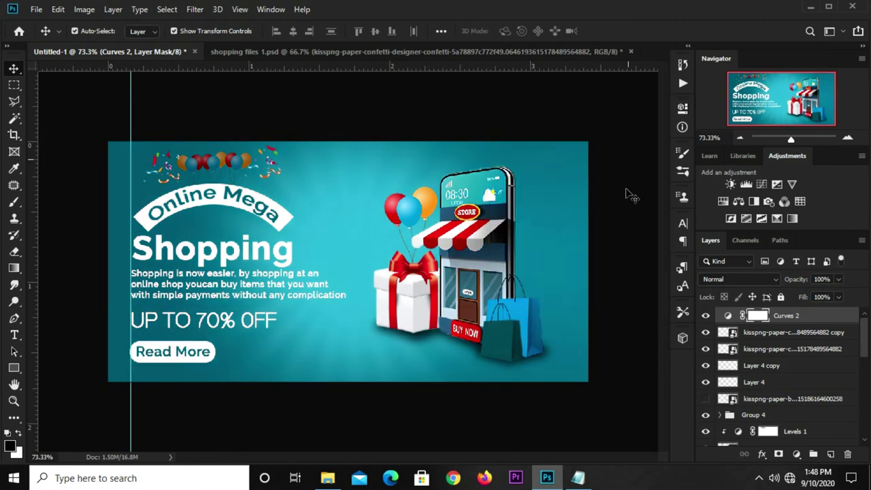
pyautogui.click(706, 315)
# Step: Fade the Curves 2 darkening from the right edge leftward with a Foreground to Transparent gradient on its mask
pyautogui.moveTo(14, 267); pyautogui.dragTo(61, 269)
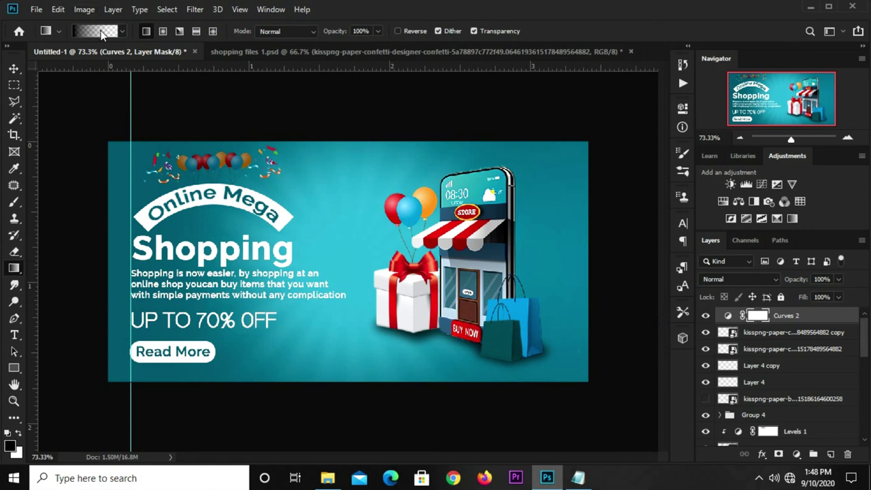
pyautogui.click(101, 31)
pyautogui.moveTo(480, 180); pyautogui.dragTo(384, 180)
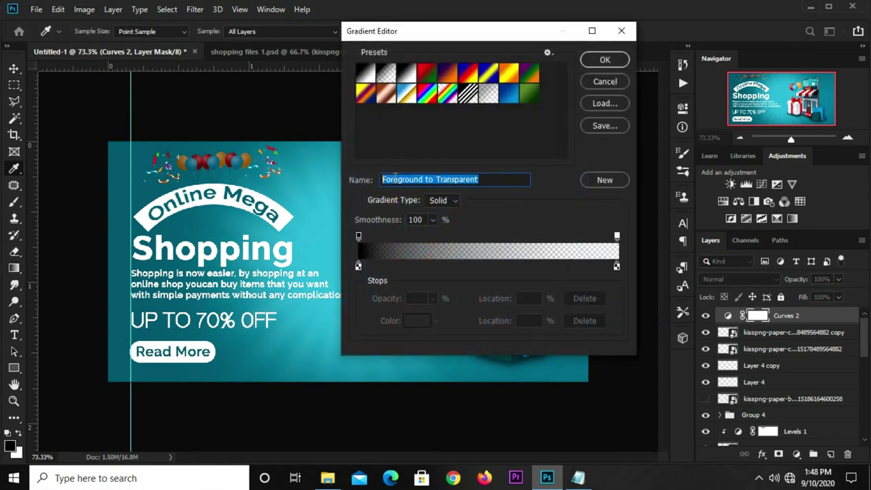
pyautogui.click(599, 60)
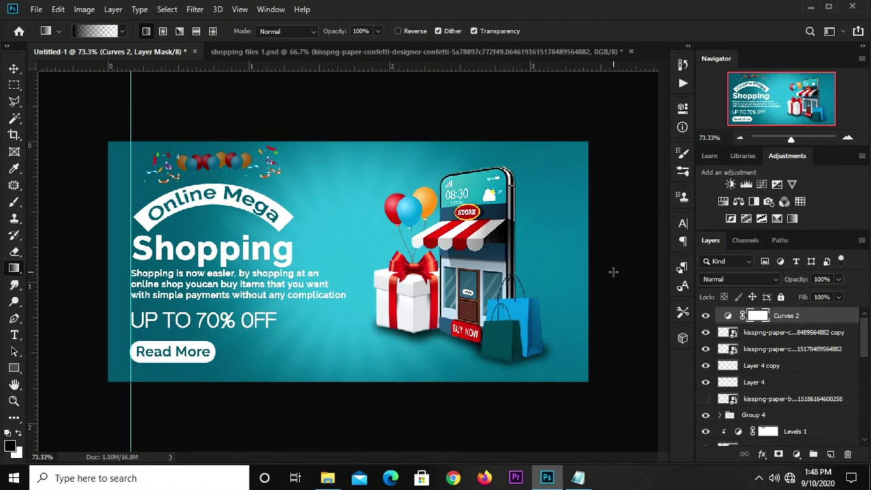
pyautogui.moveTo(535, 266); pyautogui.dragTo(441, 266)
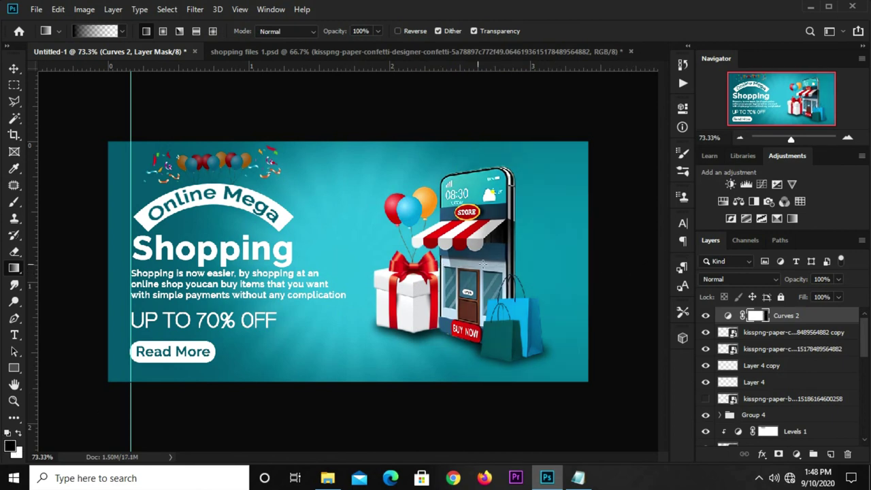
pyautogui.hotkey('ctrl', 'z')
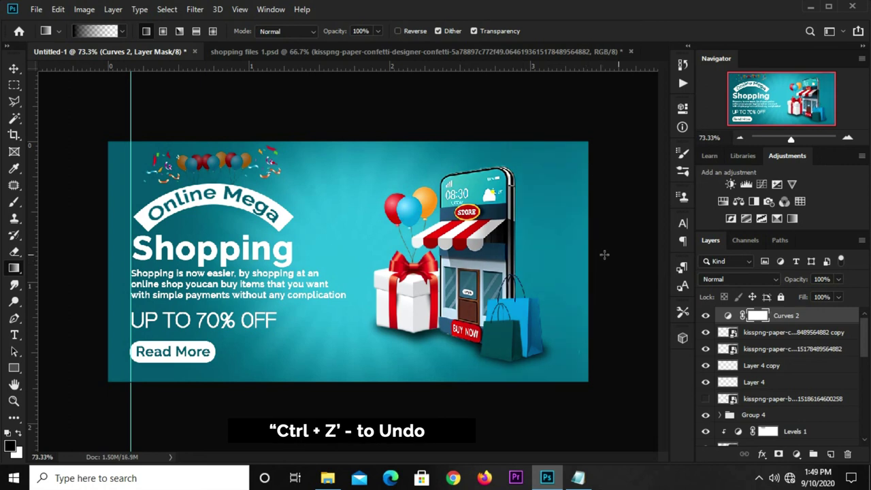
pyautogui.moveTo(604, 255); pyautogui.dragTo(480, 253)
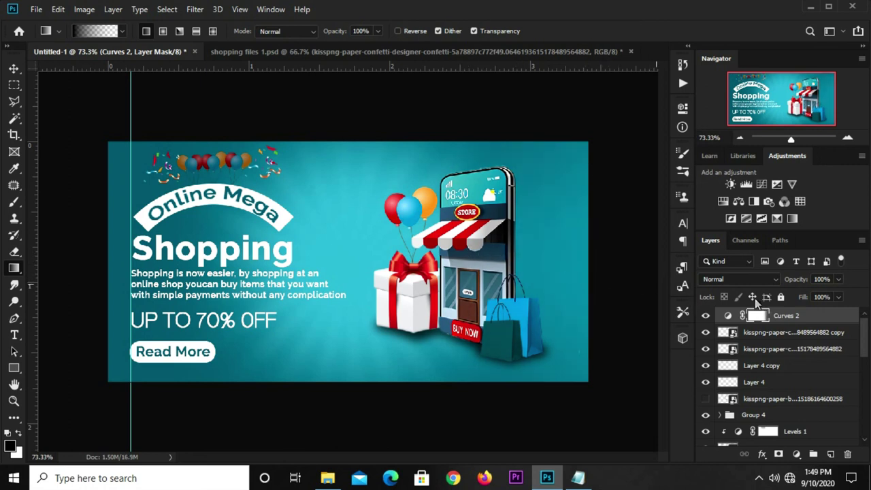
# Step: Lower the Curves layer opacity to about 70%, comparing the banner with and without it
pyautogui.click(839, 280)
pyautogui.moveTo(842, 294); pyautogui.dragTo(827, 297)
pyautogui.click(705, 316)
pyautogui.click(705, 315)
pyautogui.click(838, 279)
pyautogui.moveTo(835, 294); pyautogui.dragTo(835, 296)
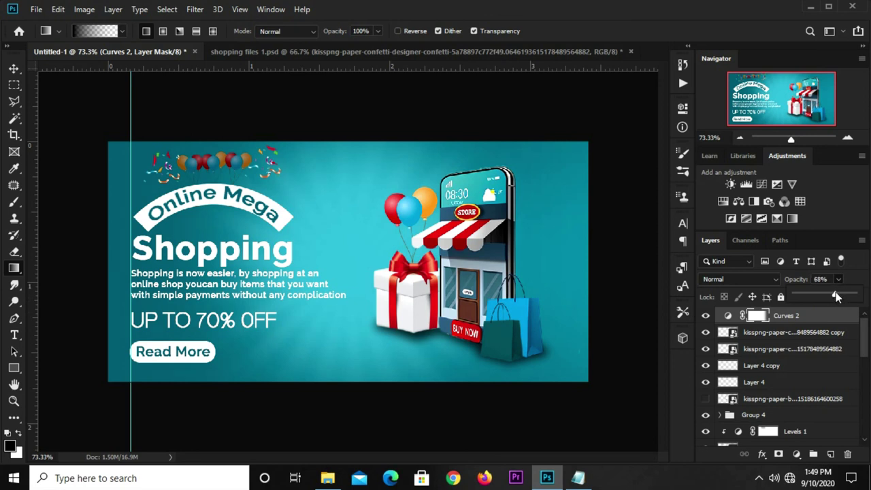
pyautogui.click(706, 315)
pyautogui.press('v')
pyautogui.click(609, 253)
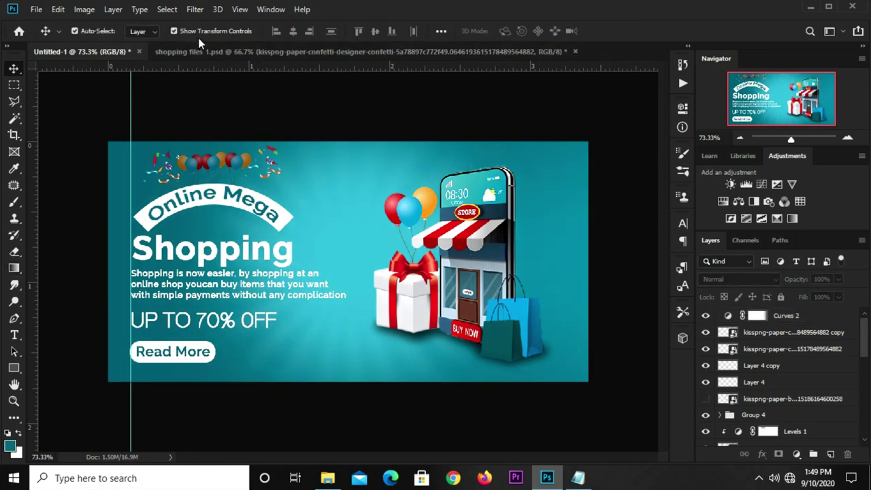
# Step: Clear the vertical guide, then review the banner zoomed out, fit to window and at 100%
pyautogui.click(238, 10)
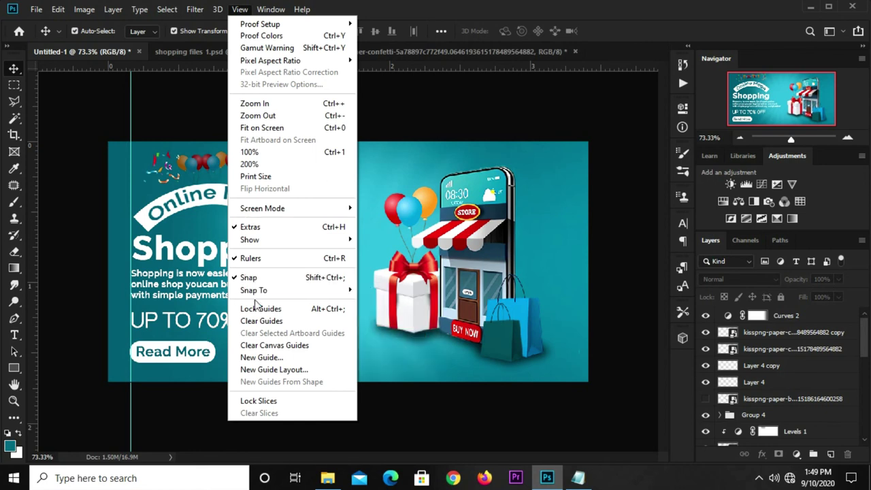
pyautogui.click(262, 322)
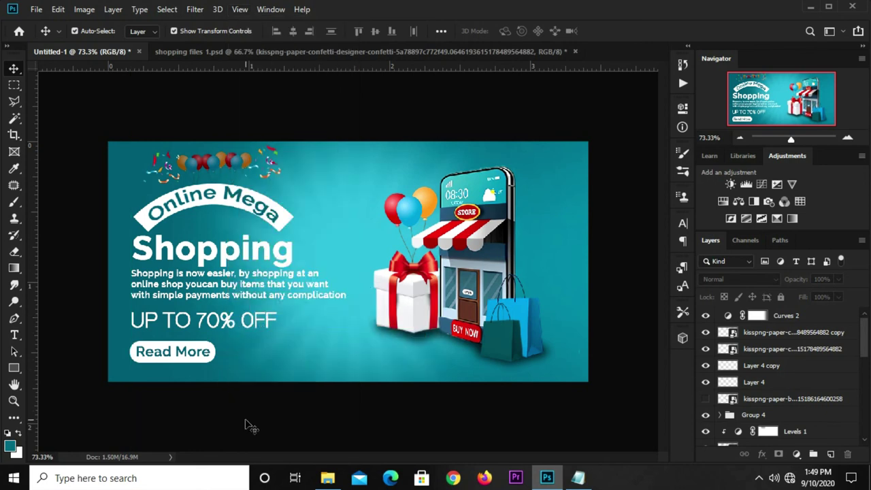
pyautogui.hotkey('ctrl', '-')
pyautogui.hotkey('ctrl', '0')
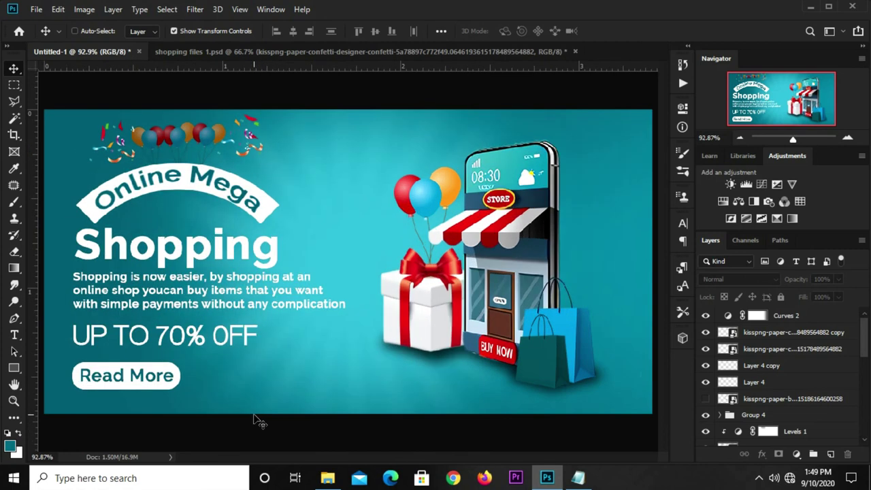
pyautogui.hotkey('ctrl', '1')
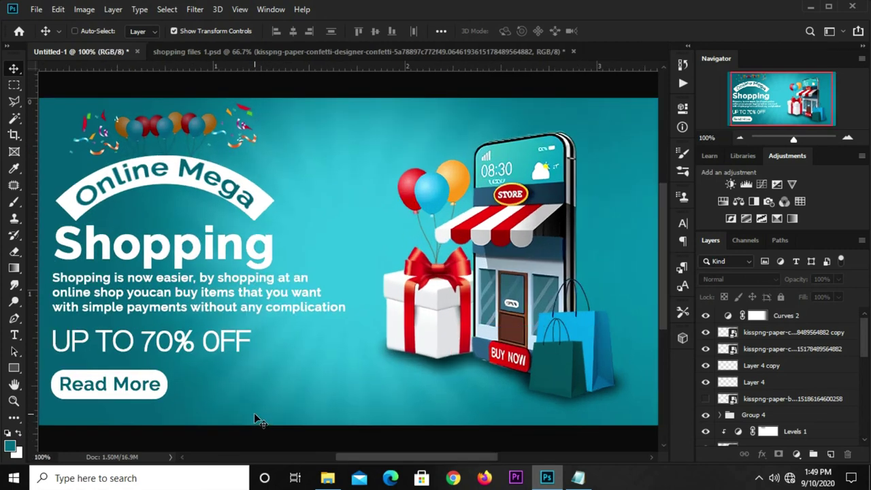
pyautogui.hotkey('ctrl', '0')
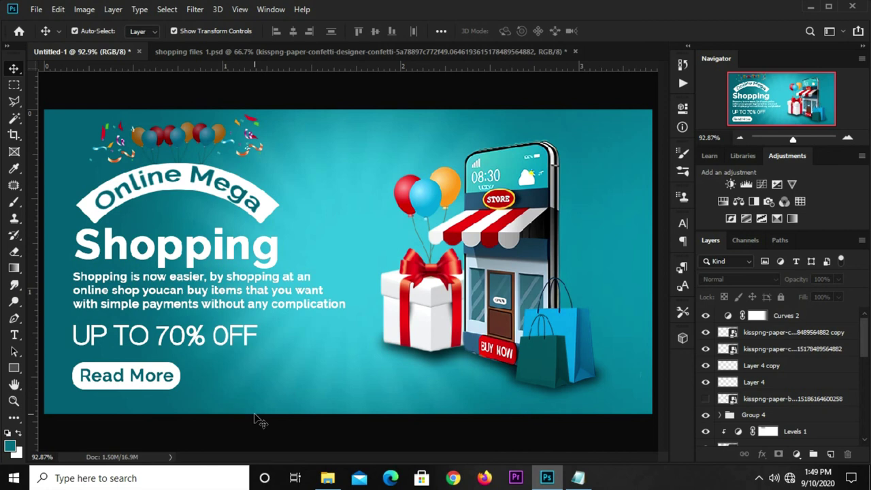